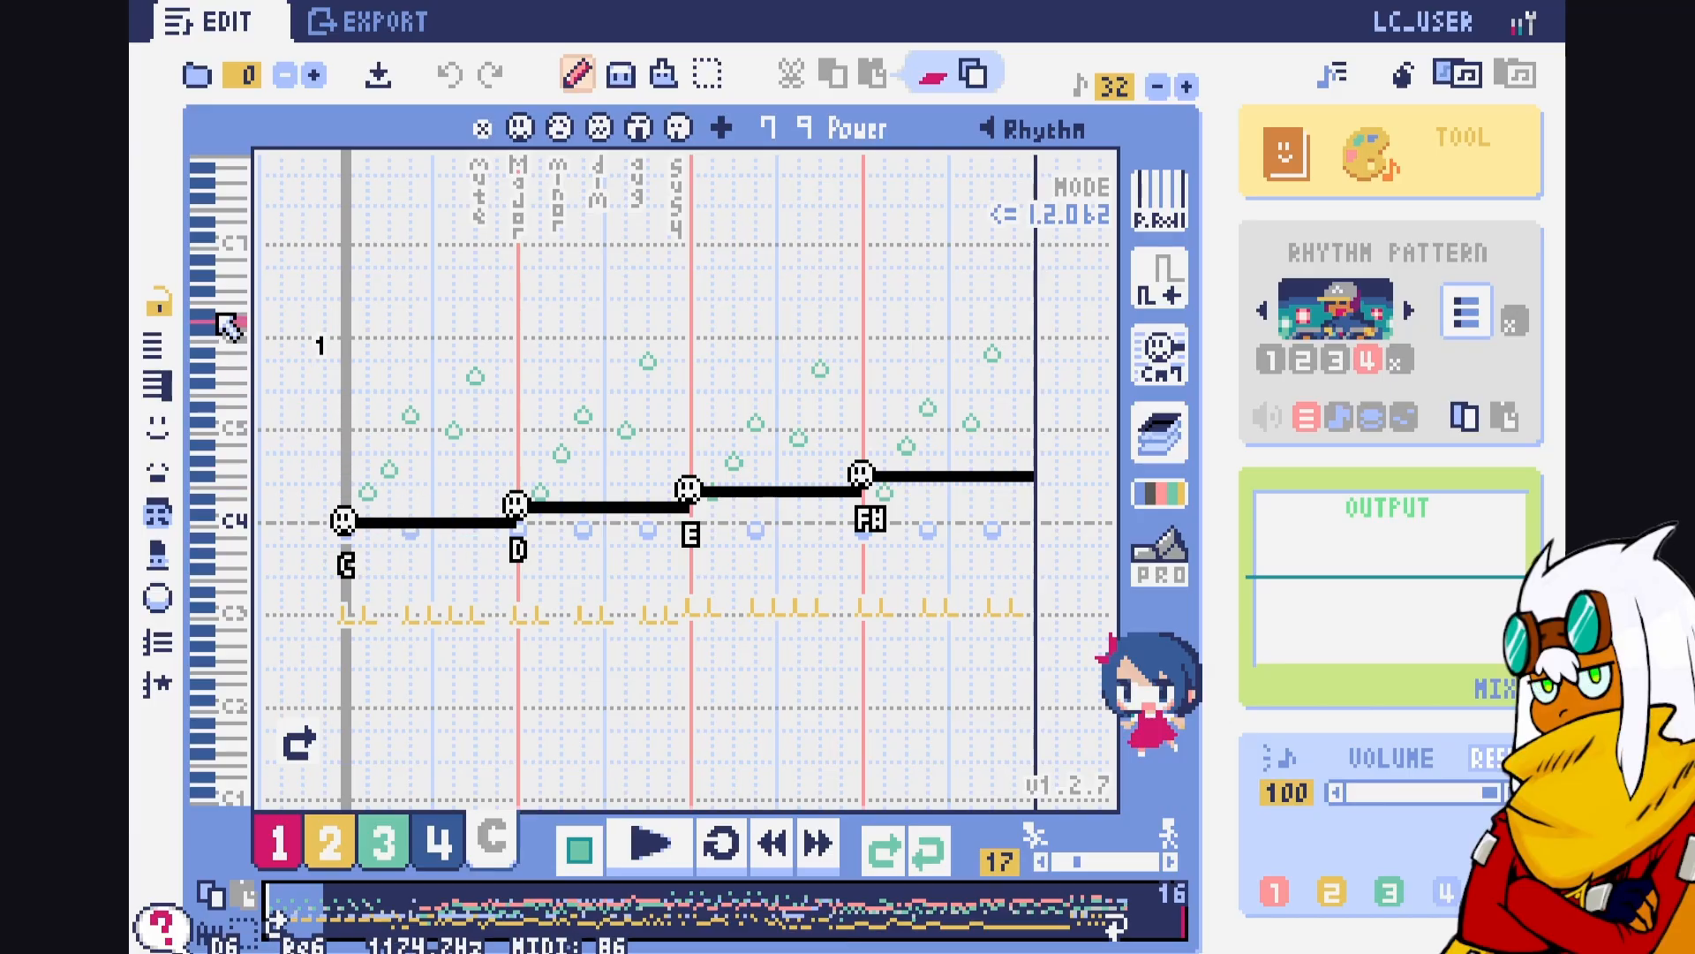
# Try replacing the second chord on page 1 with a C major and a D minor chord, undoing both changes
pyautogui.moveTo(225, 192); pyautogui.dragTo(216, 742)
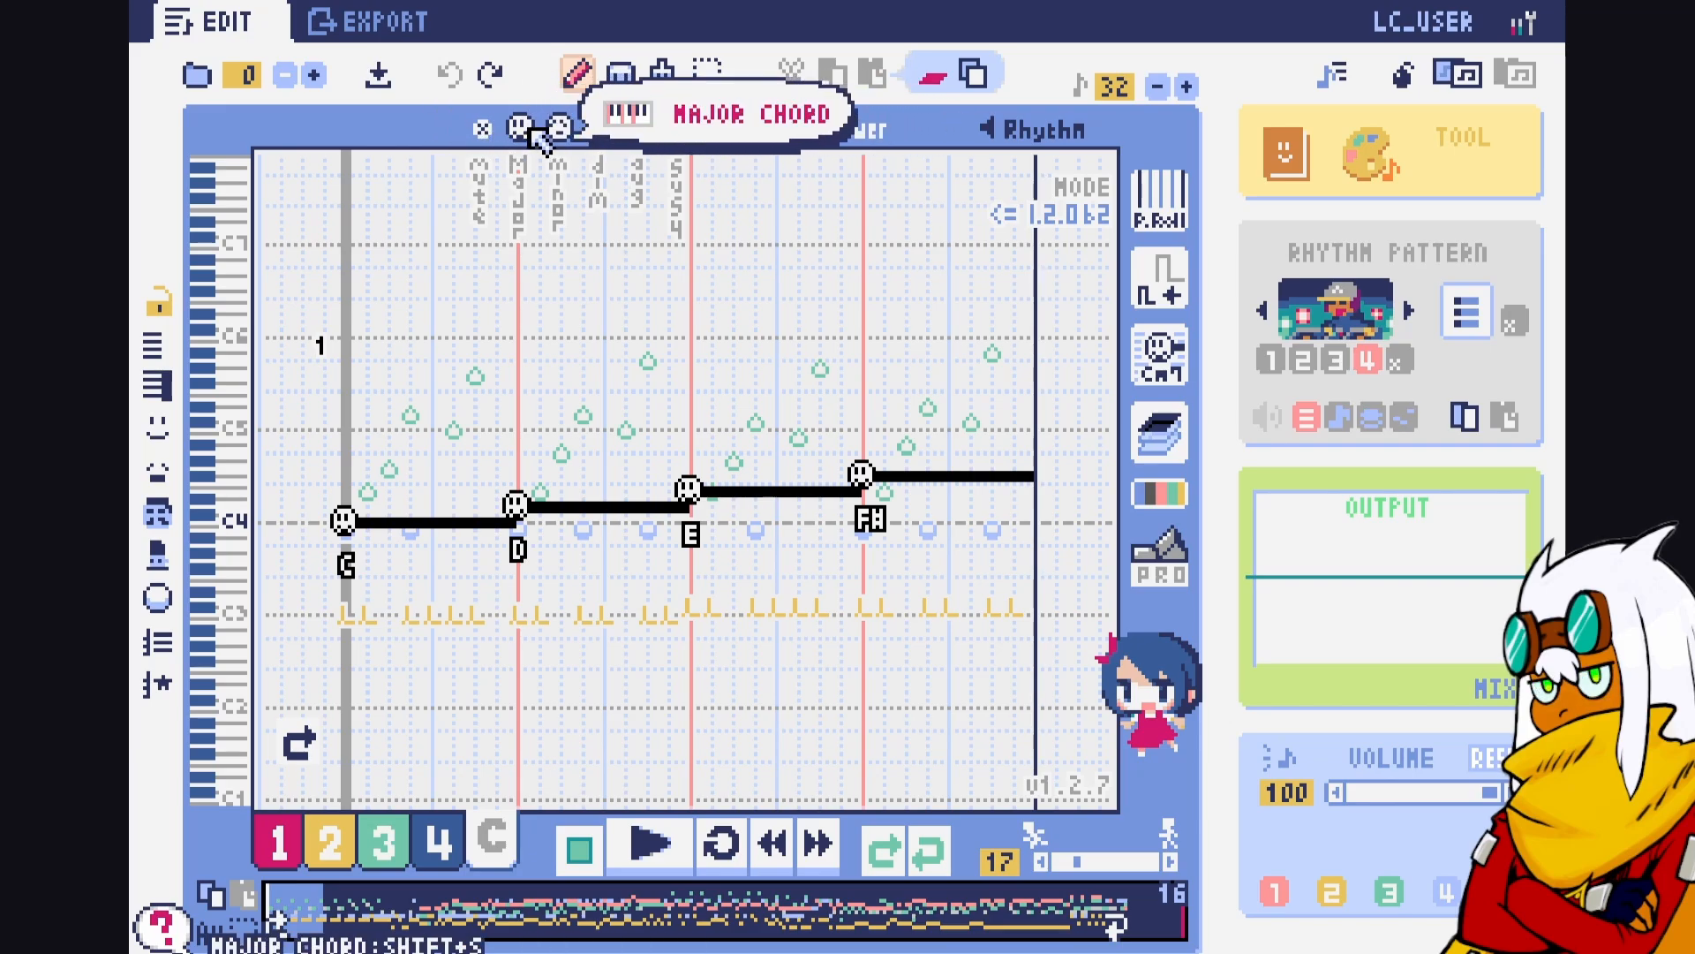
pyautogui.moveTo(556, 303); pyautogui.dragTo(565, 369)
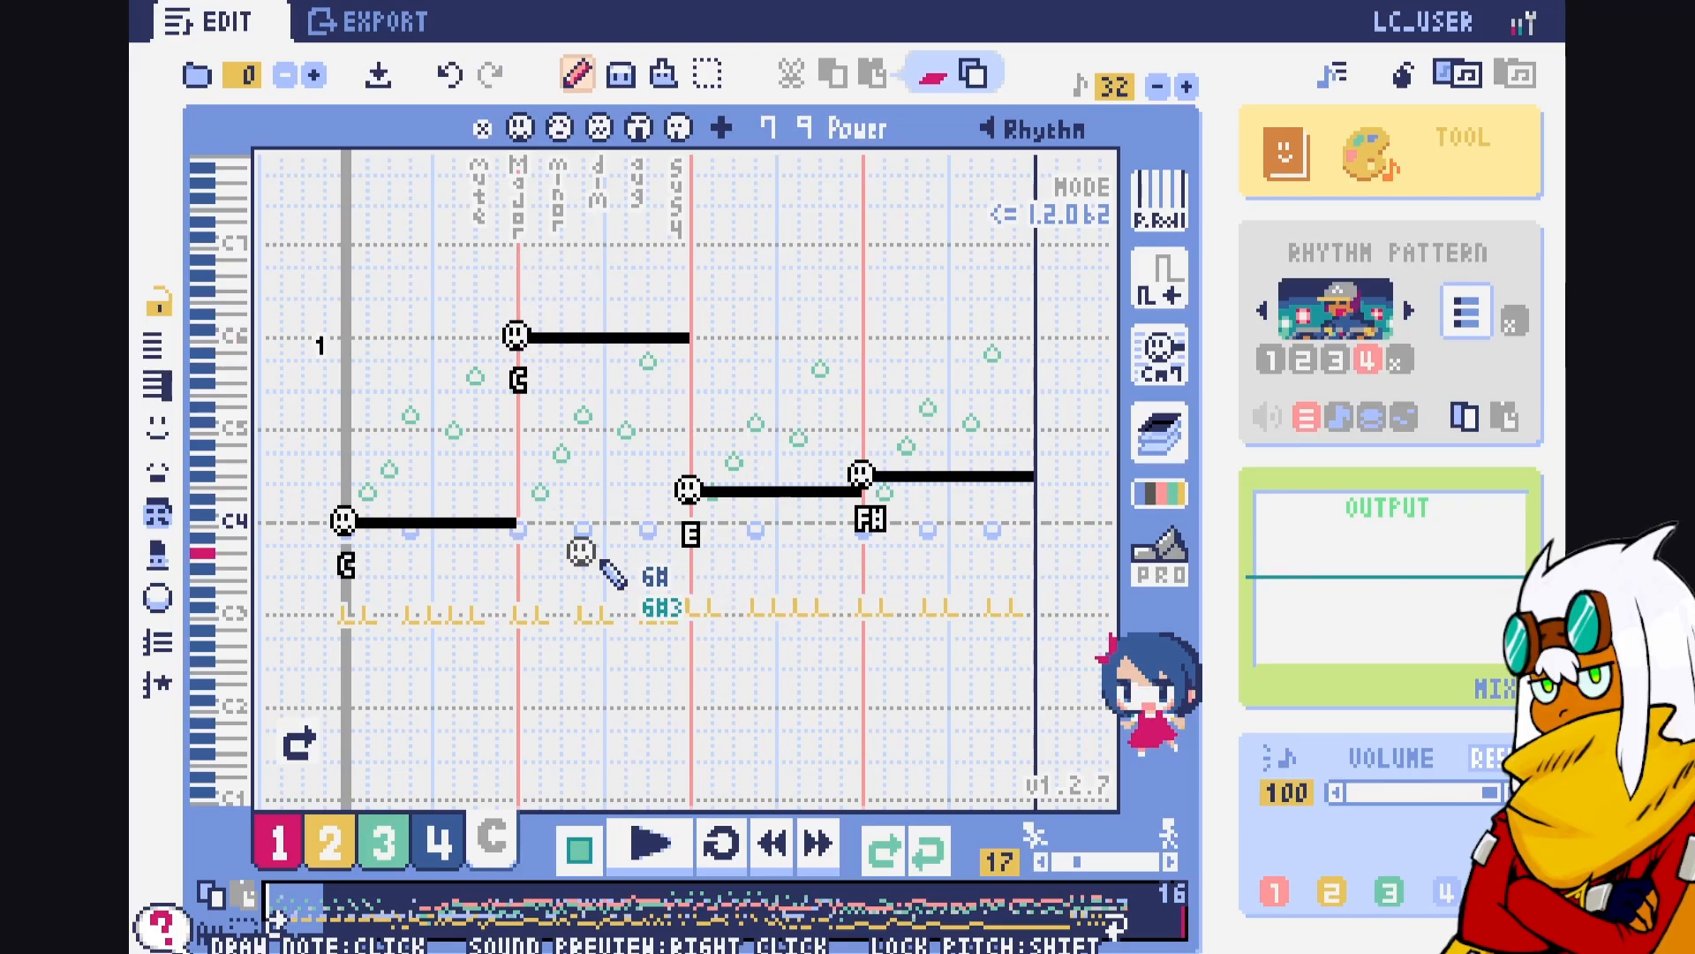
pyautogui.click(559, 129)
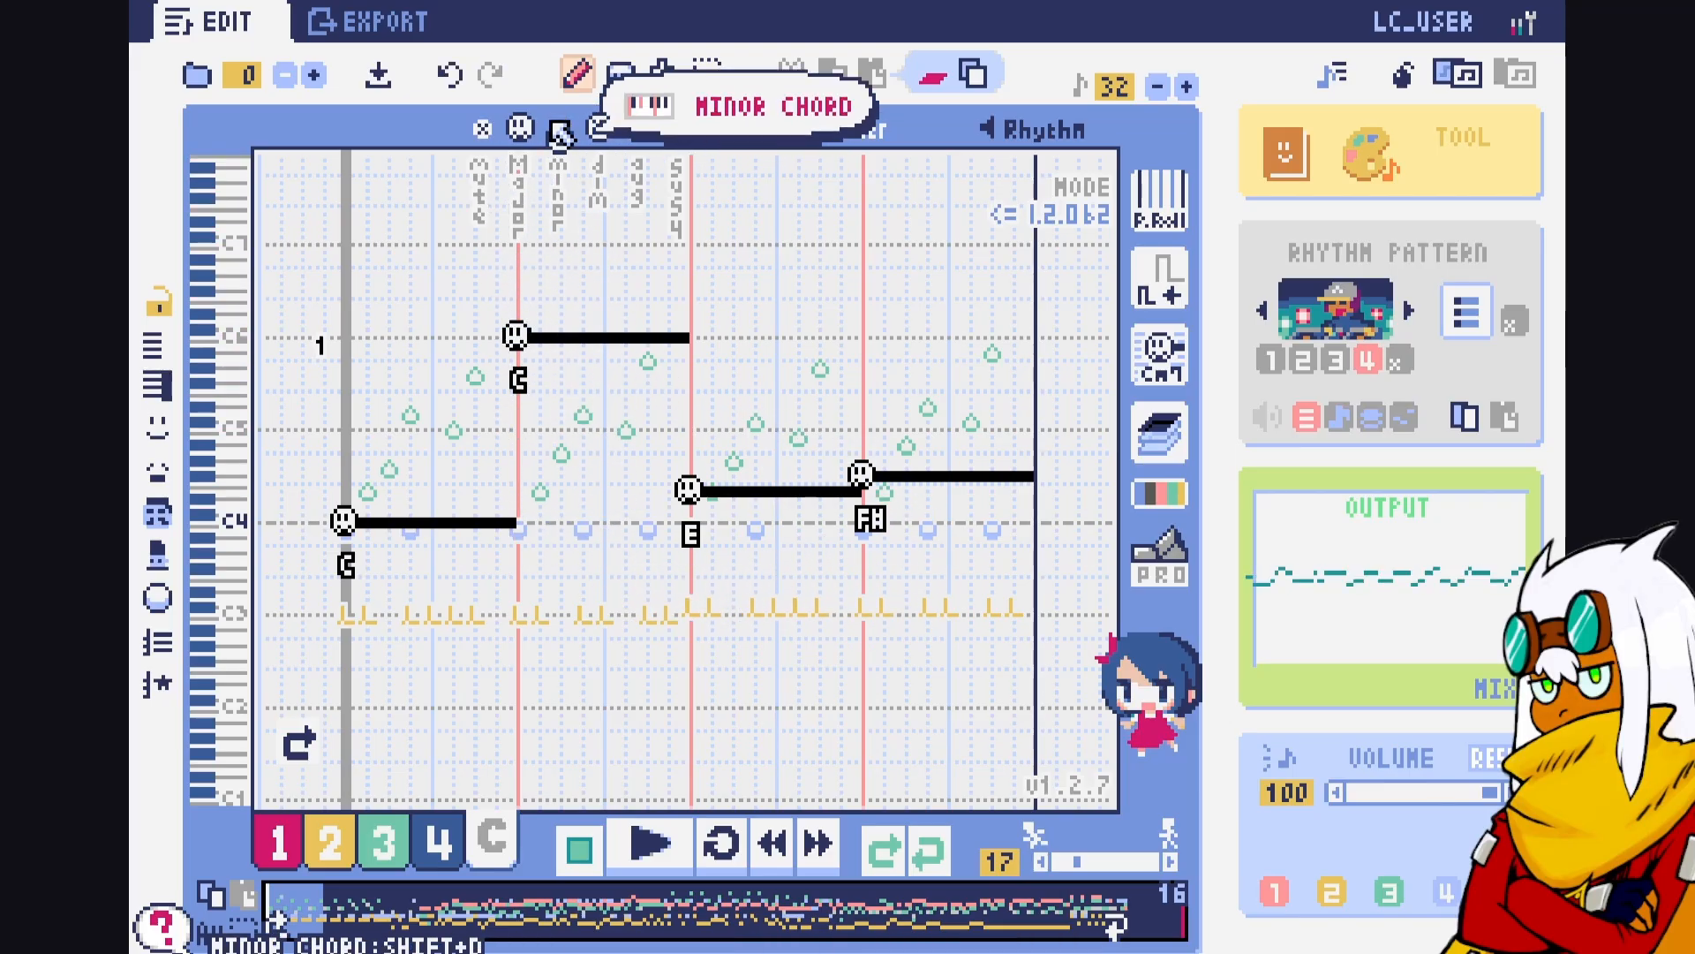
pyautogui.click(527, 420)
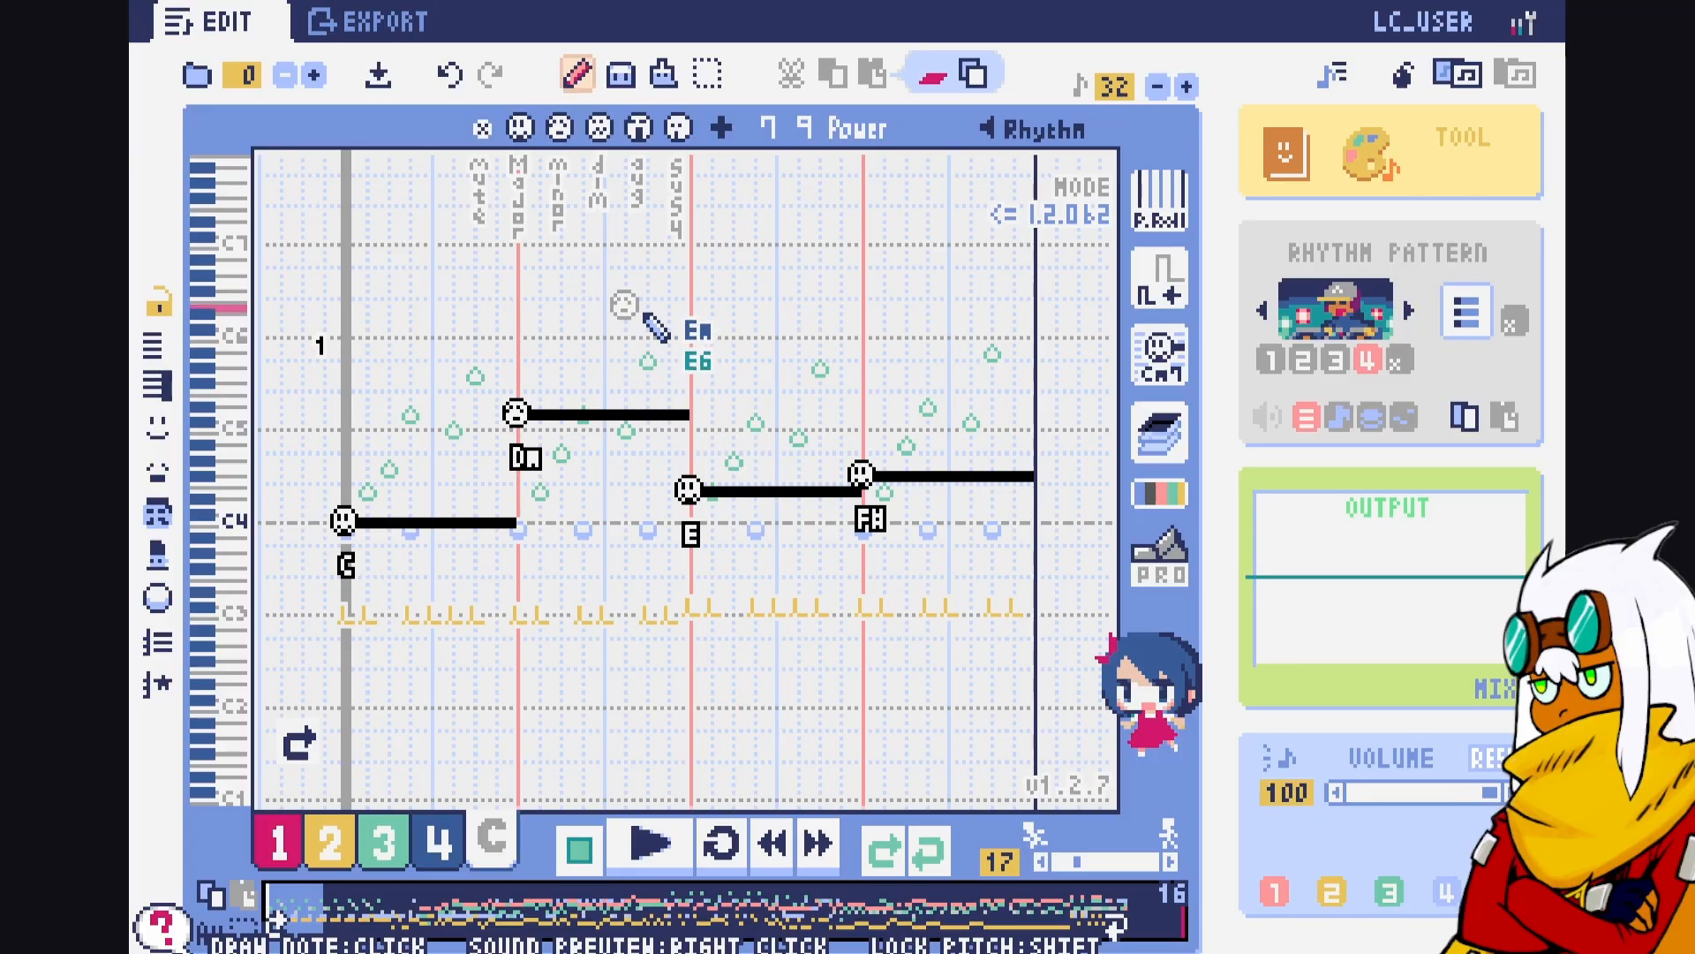
pyautogui.hotkey('ctrl', 'z')
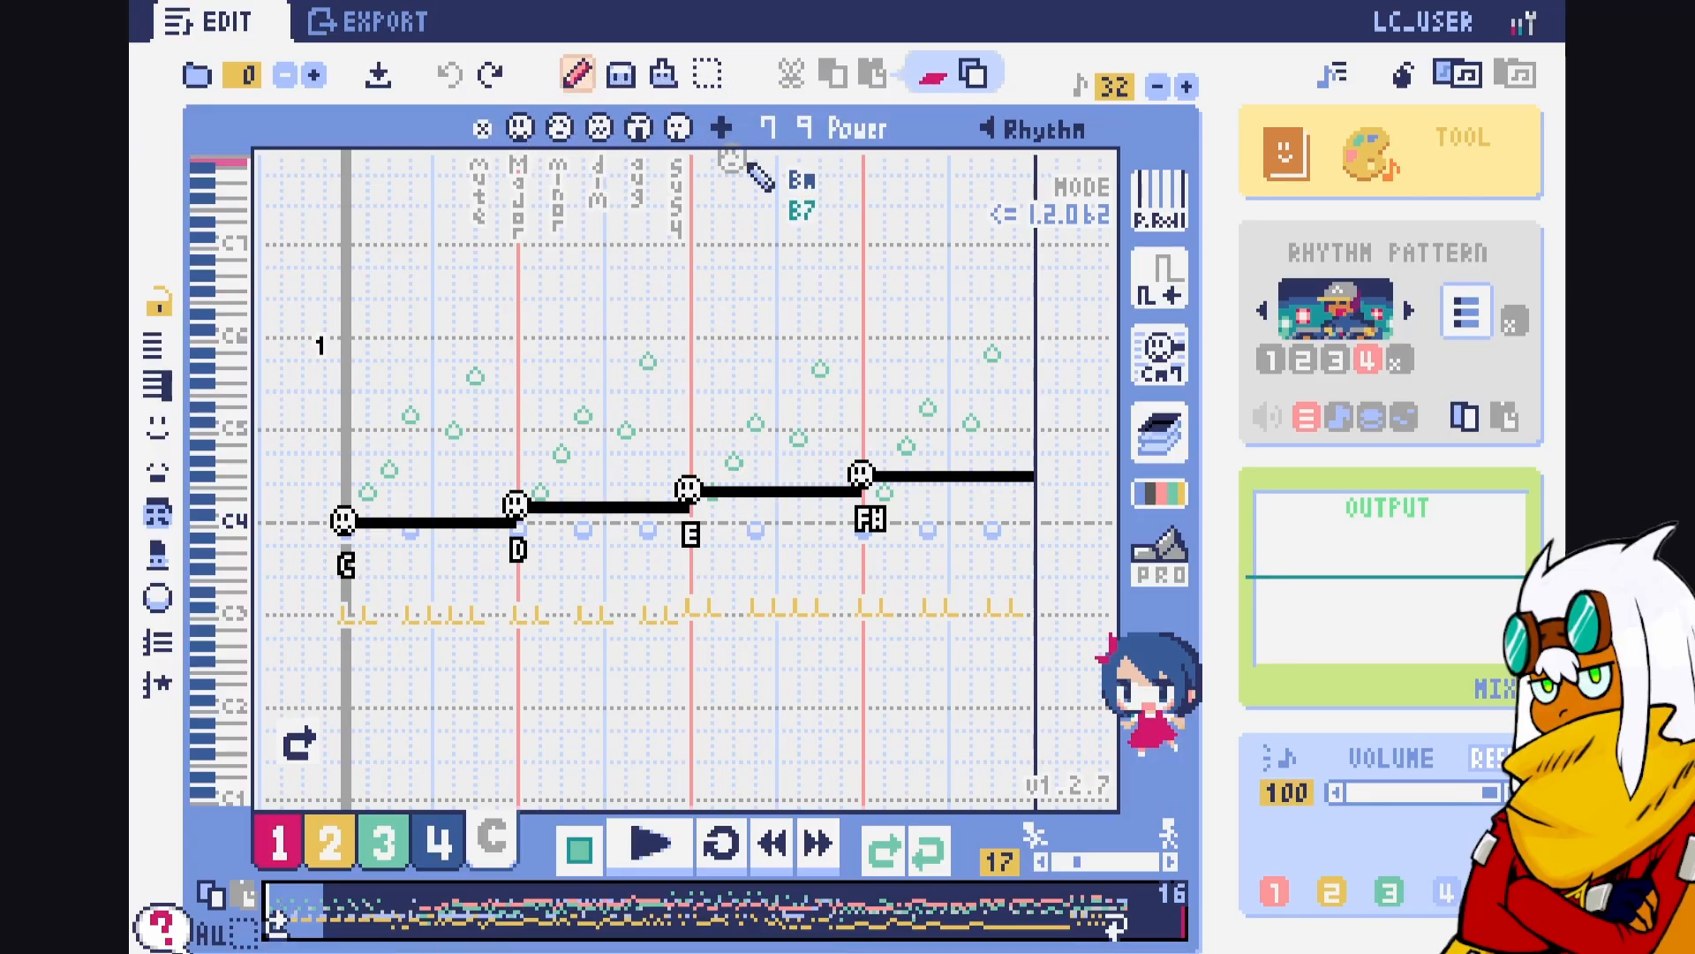
# Try the 7th and 9th chord extensions in different combinations and turn both off again
pyautogui.click(765, 129)
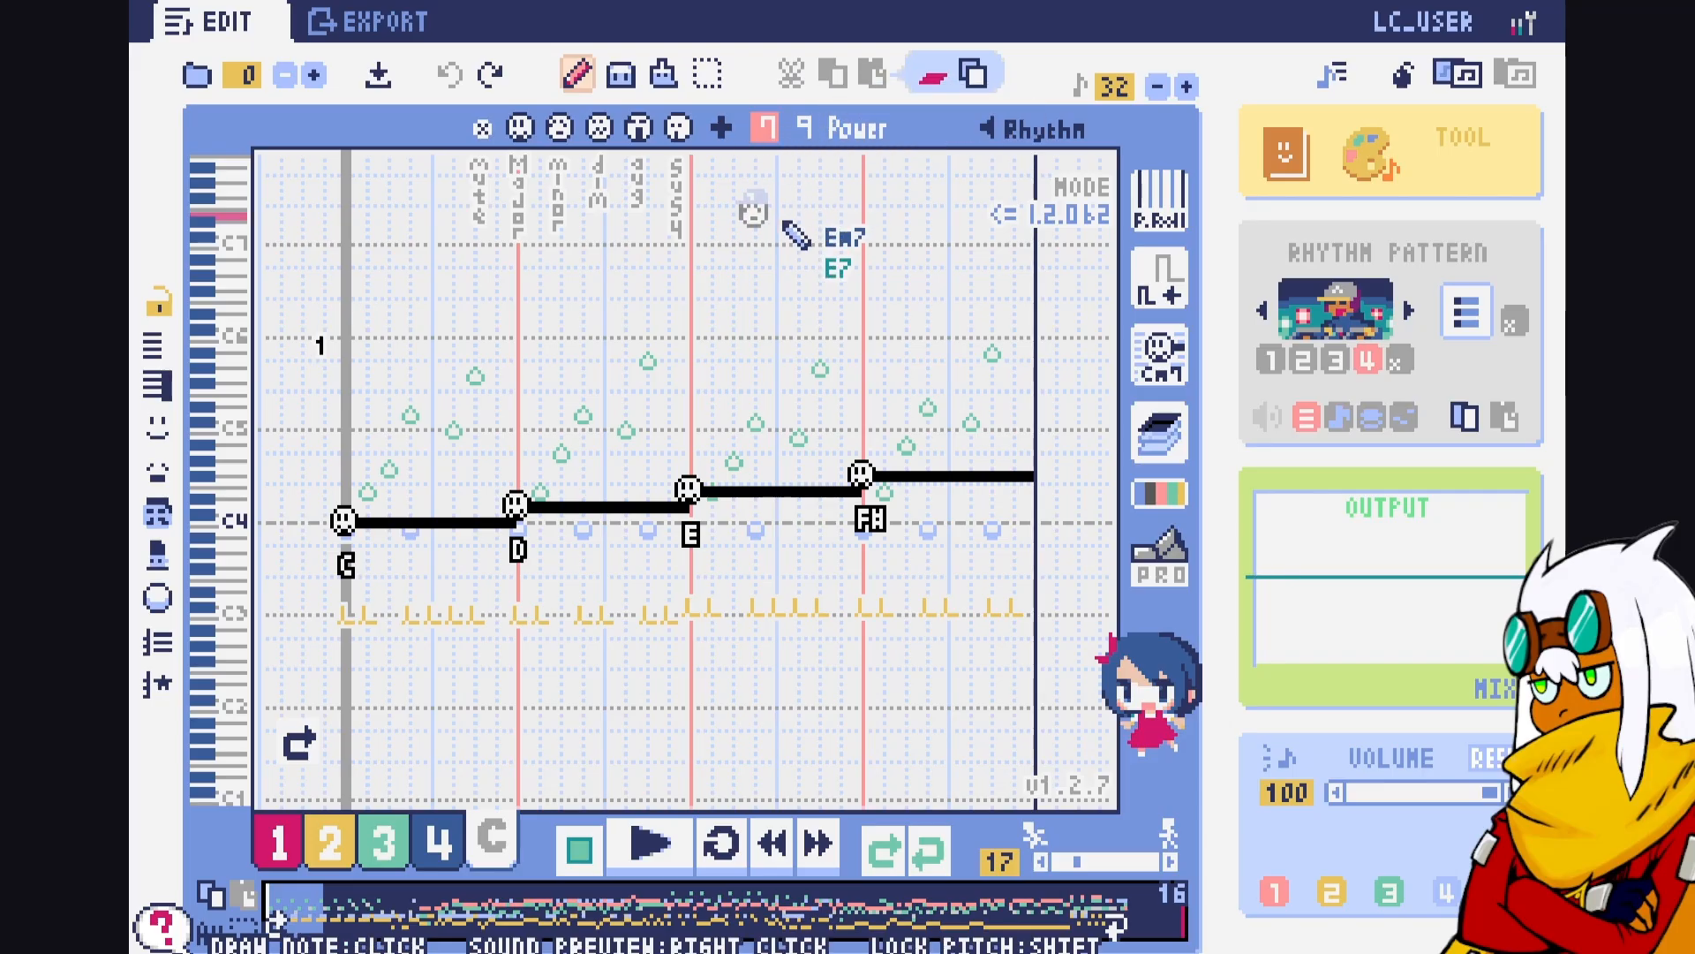
pyautogui.click(802, 129)
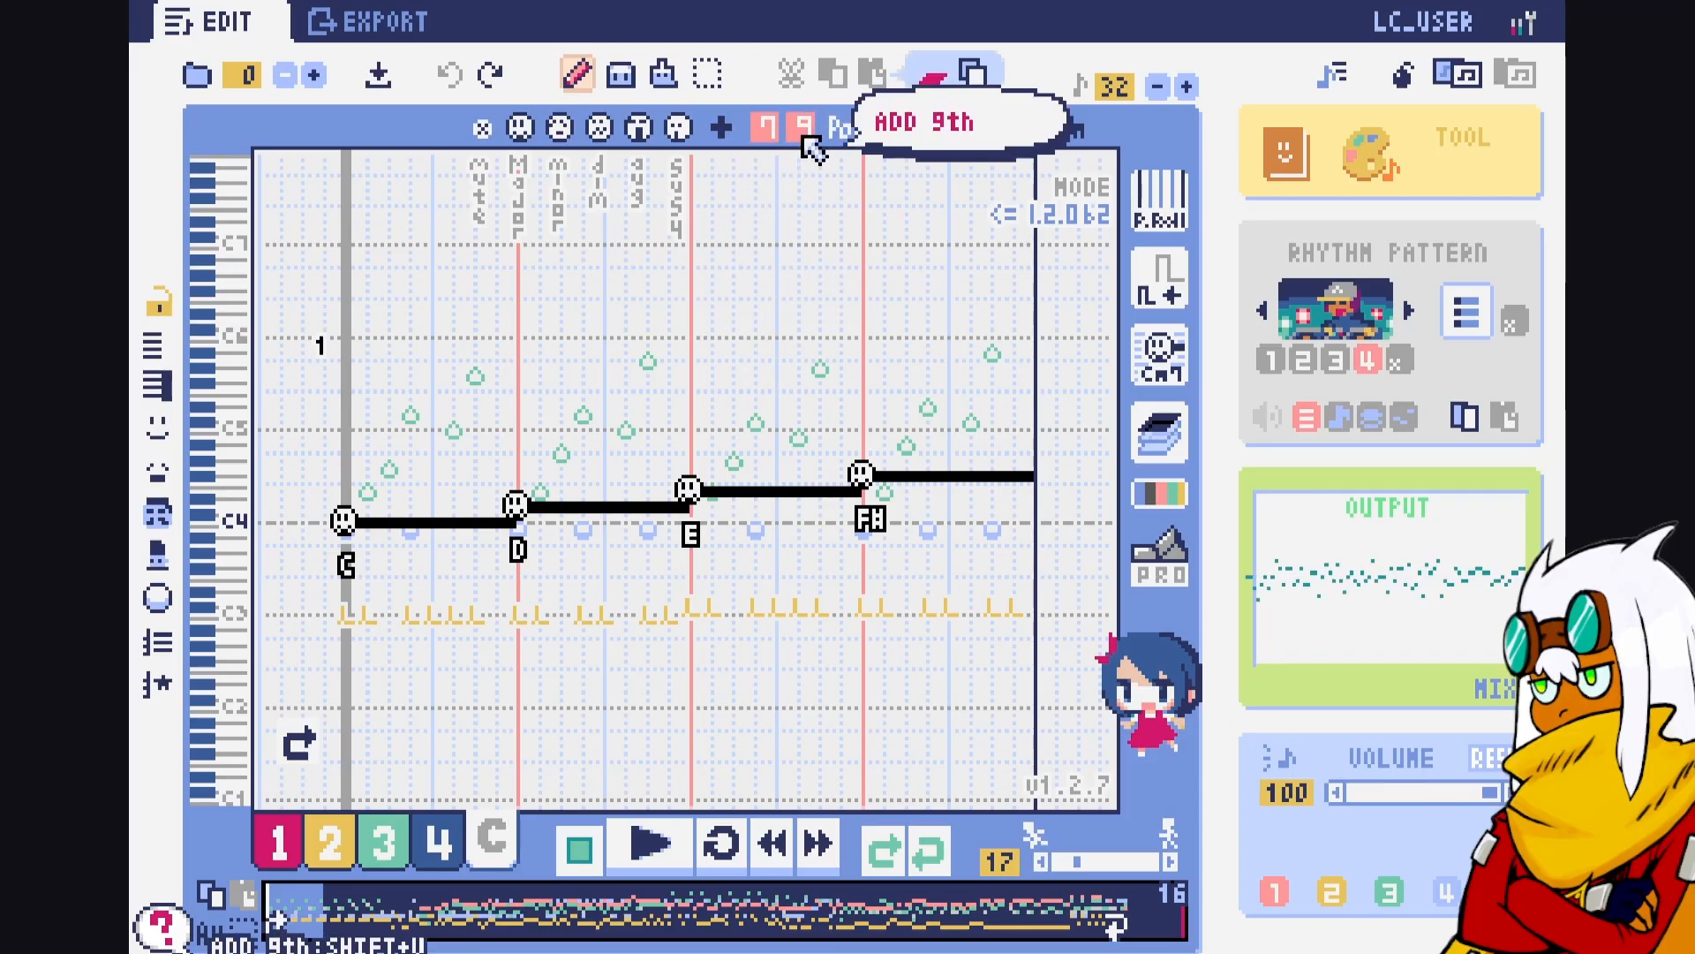
pyautogui.click(776, 131)
pyautogui.click(769, 132)
pyautogui.click(793, 134)
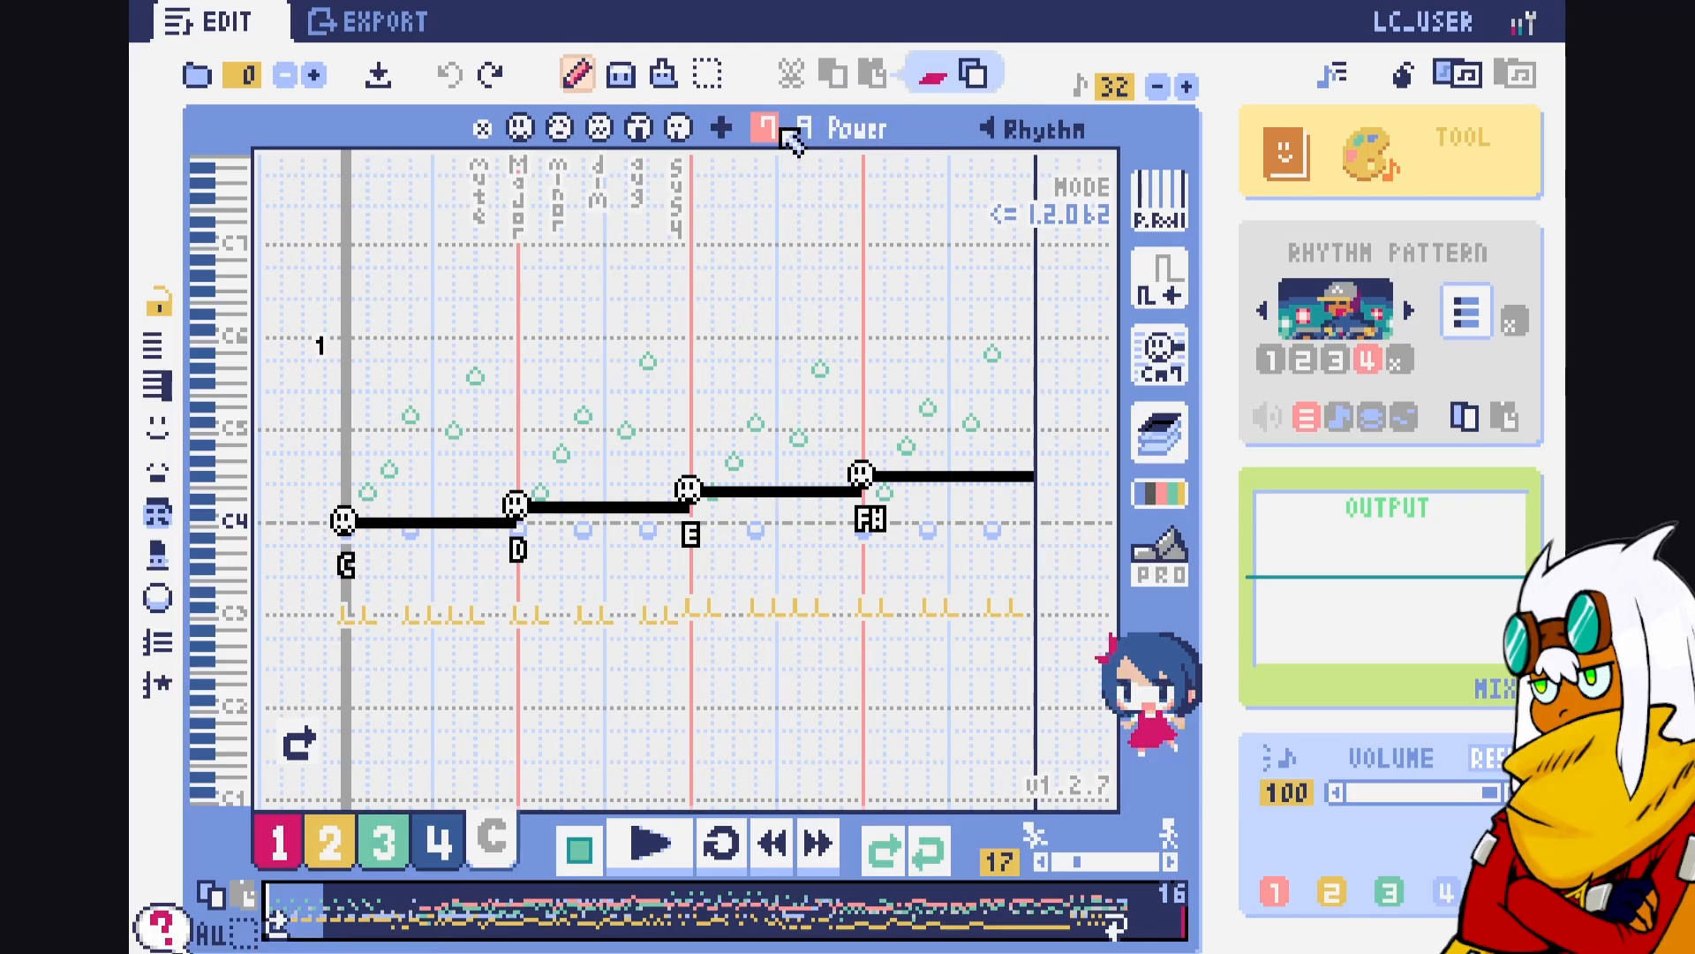
pyautogui.click(778, 130)
pyautogui.click(770, 130)
pyautogui.click(770, 131)
pyautogui.click(770, 131)
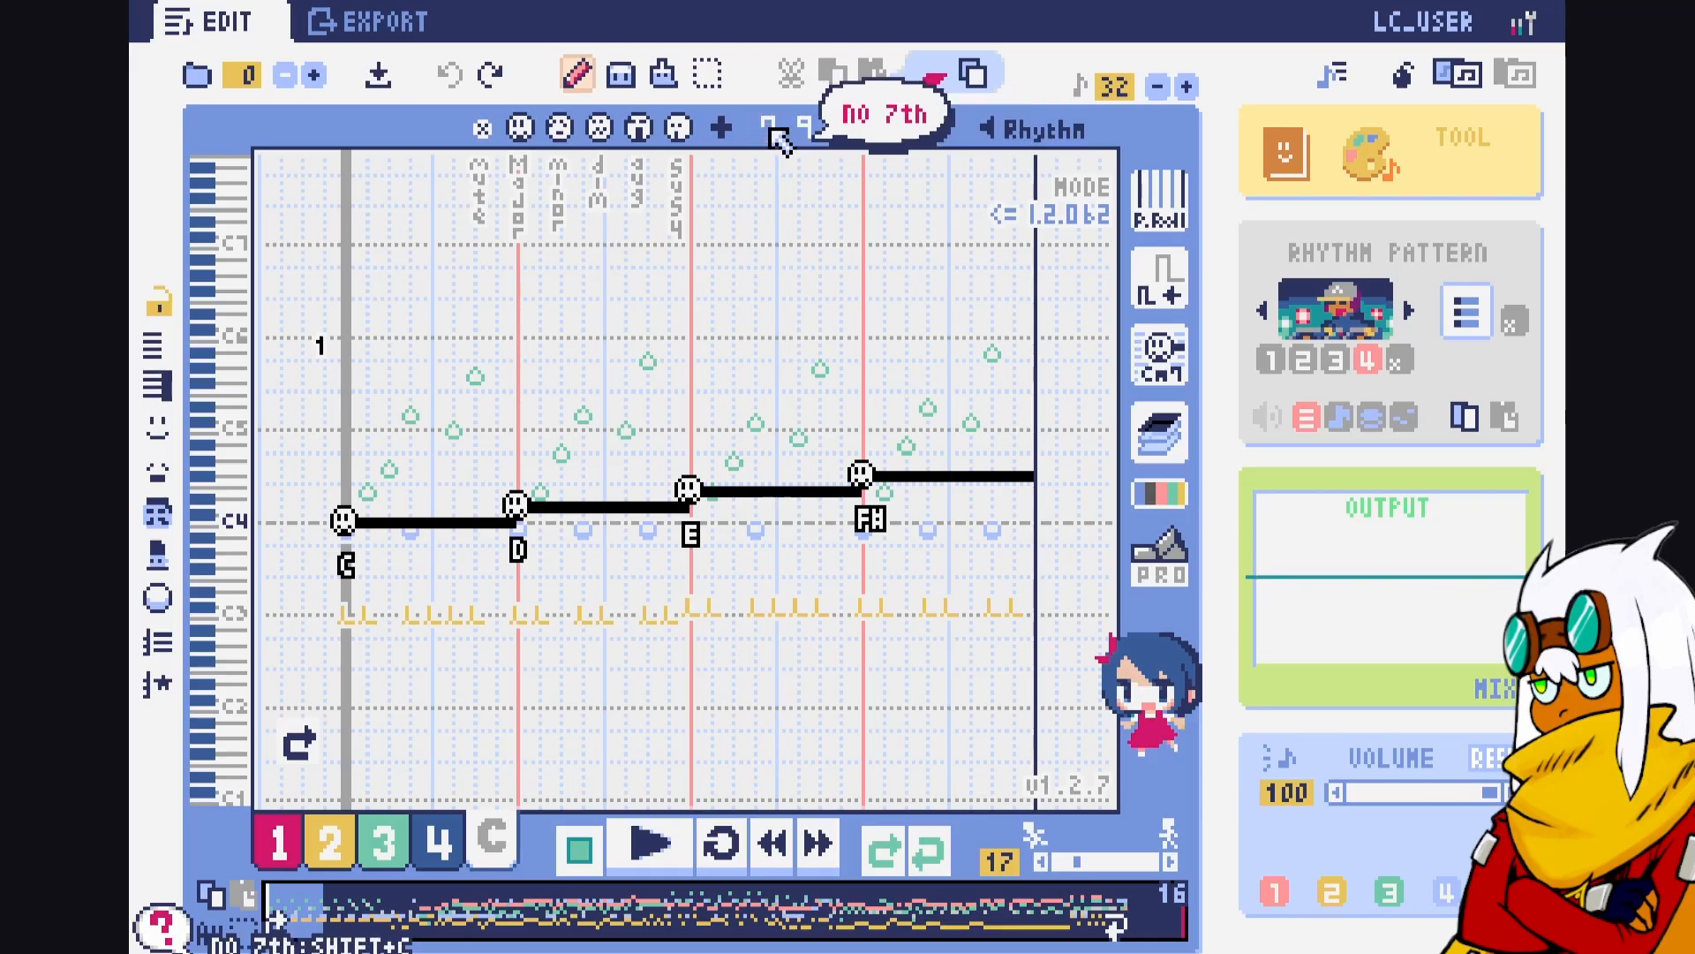
pyautogui.click(804, 130)
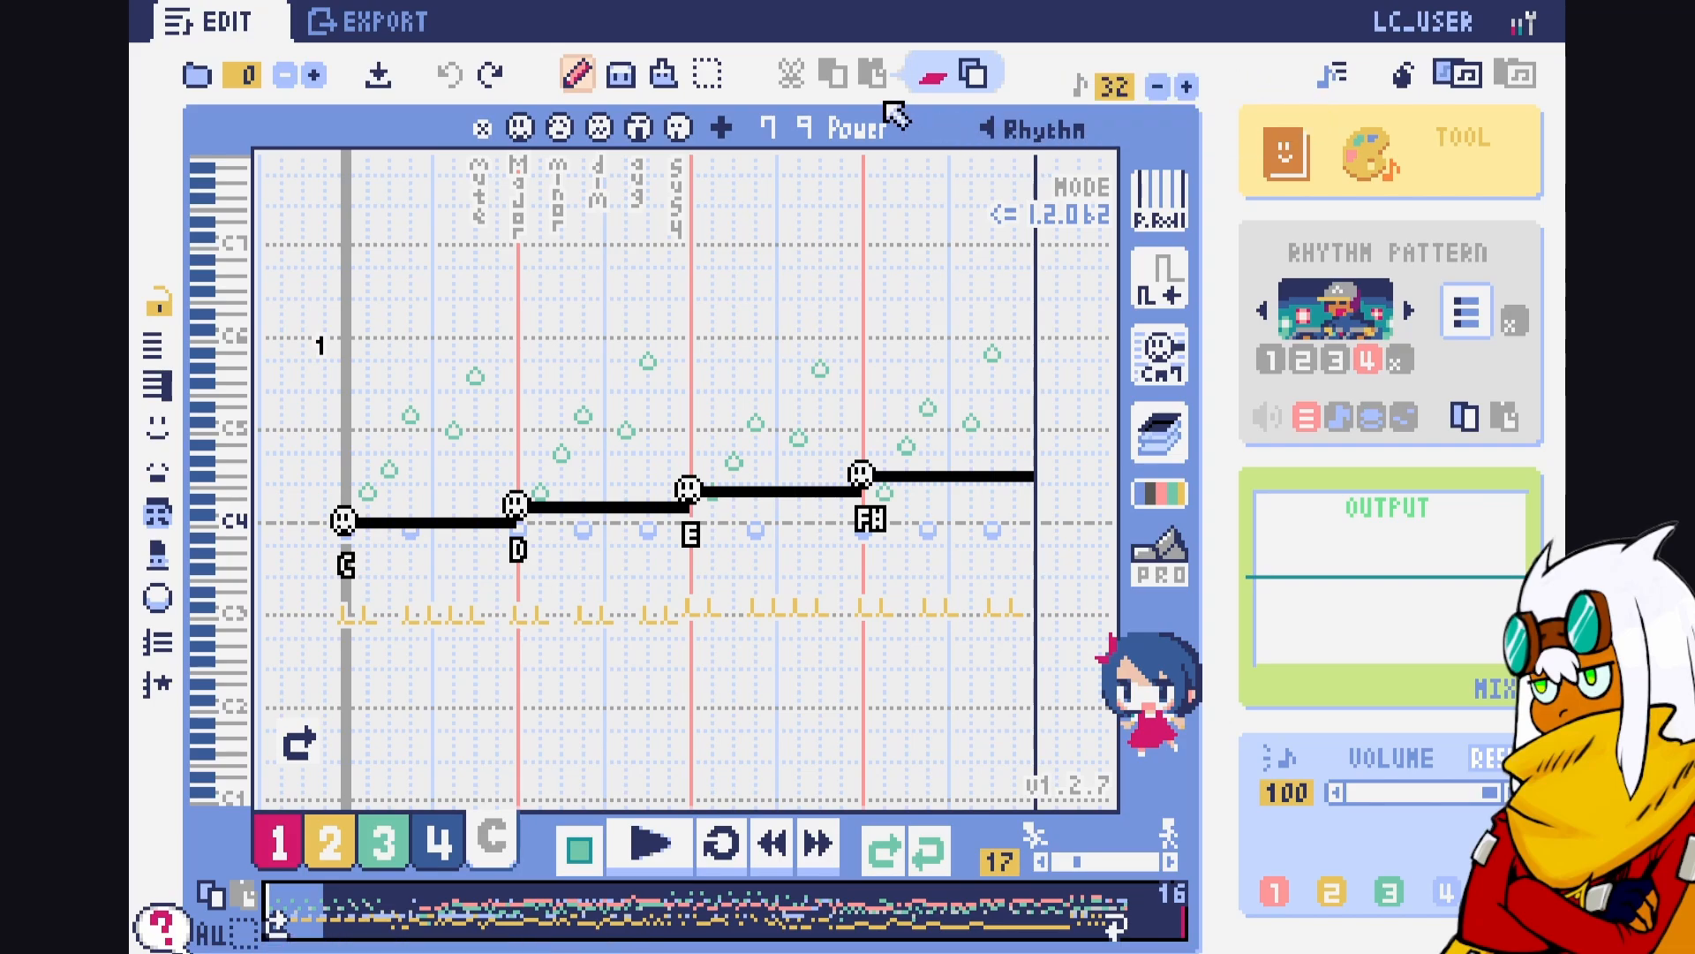
pyautogui.click(804, 130)
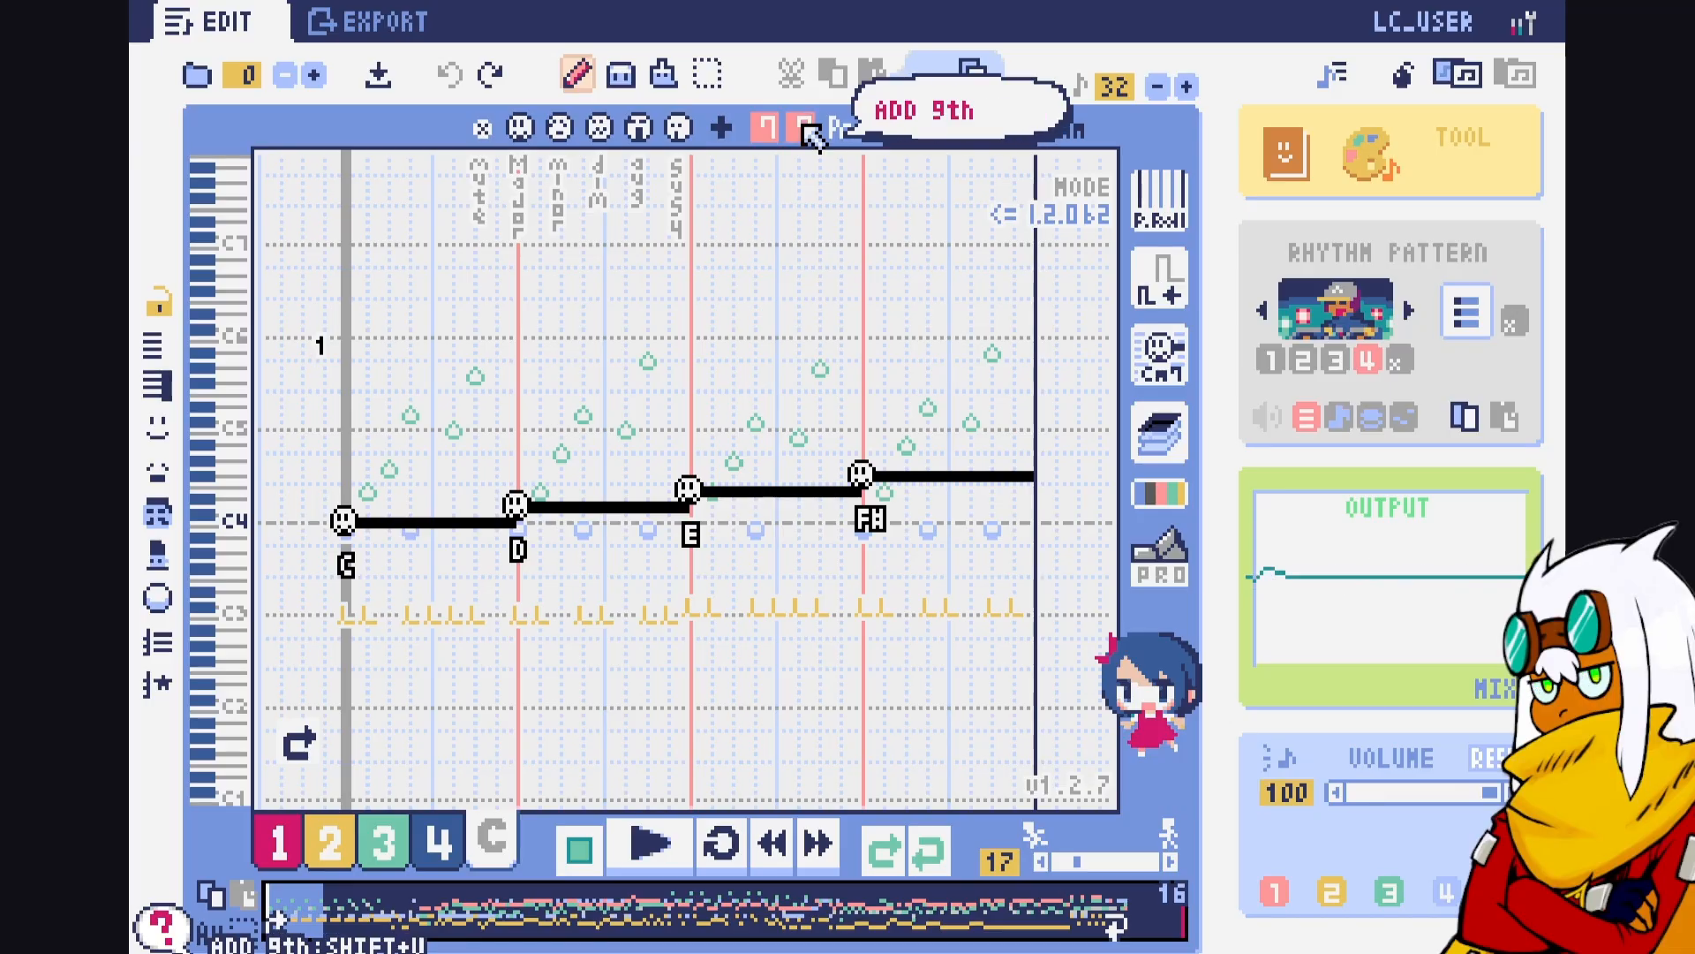
pyautogui.click(779, 131)
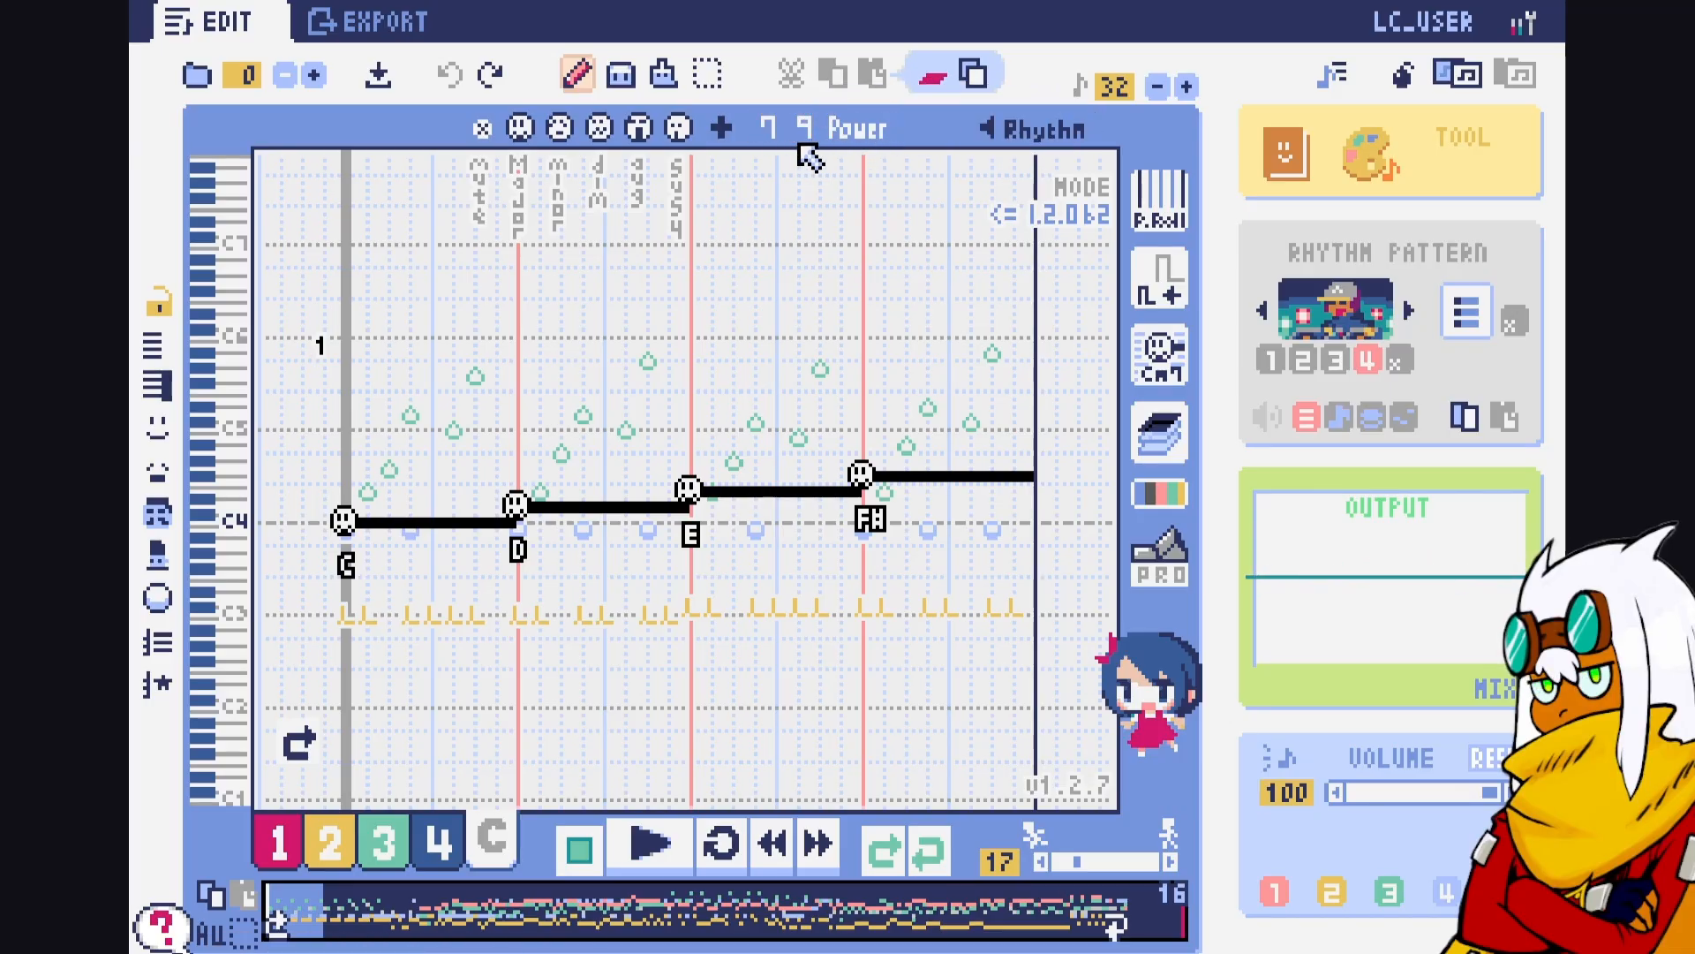
# Try drawing a run of low square-wave notes around D2 on track 1 and undo it
pyautogui.click(438, 843)
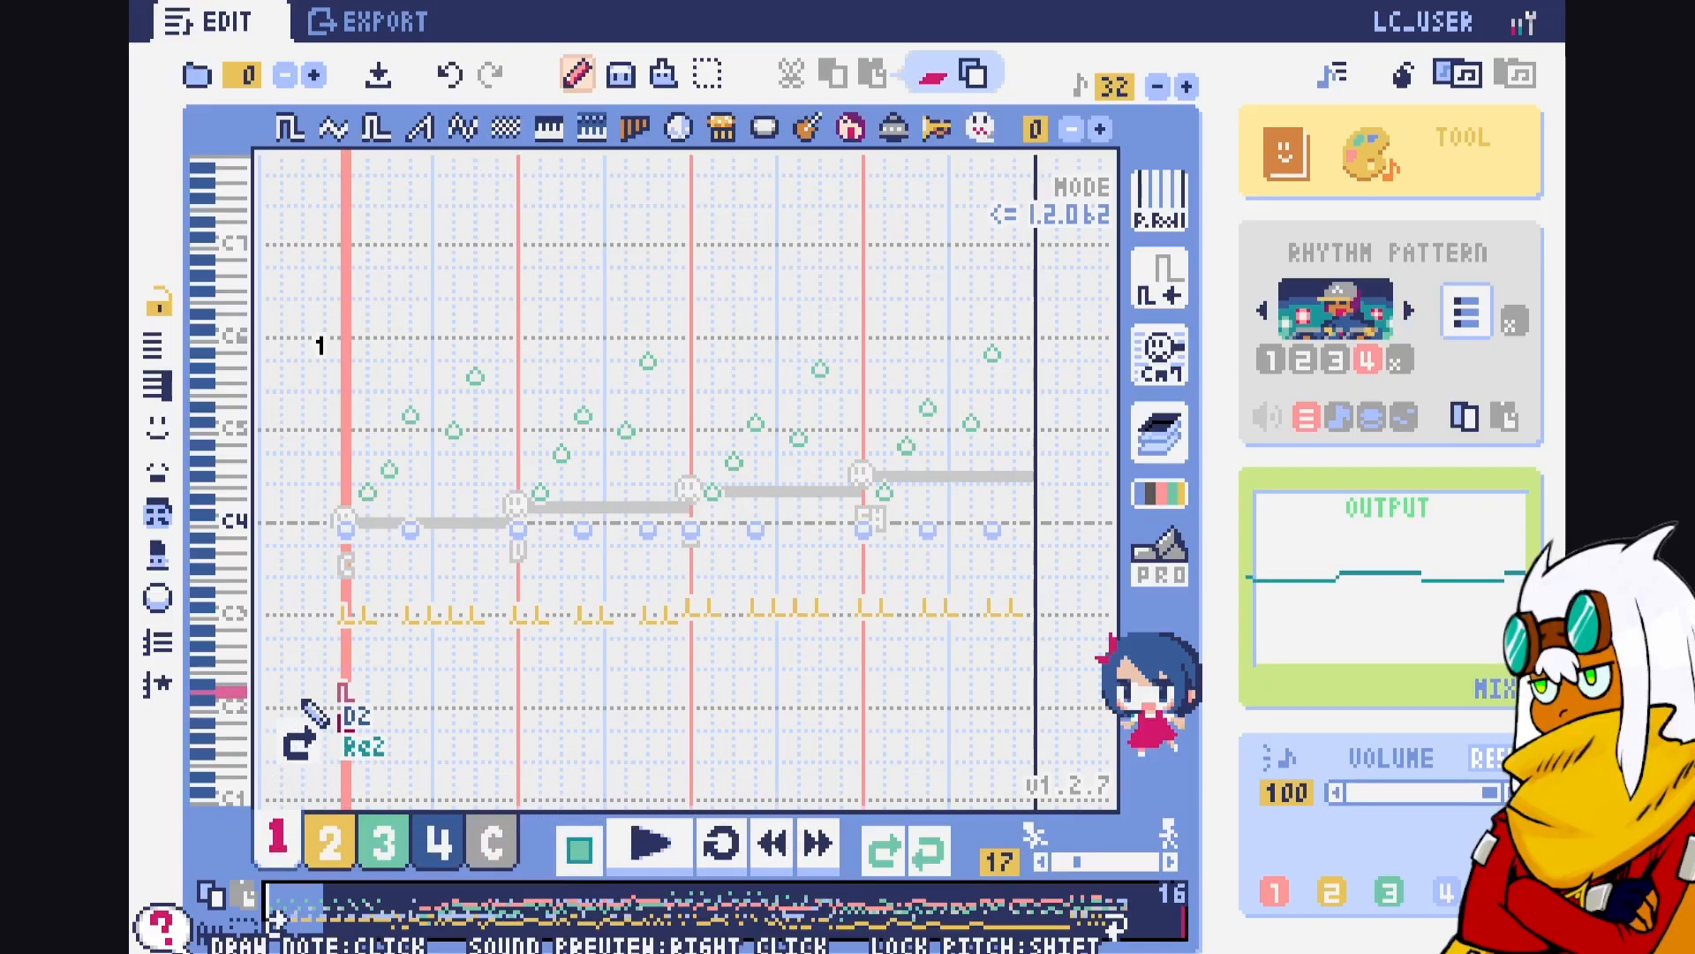
pyautogui.moveTo(331, 706); pyautogui.dragTo(678, 727)
pyautogui.hotkey('ctrl', 'z')
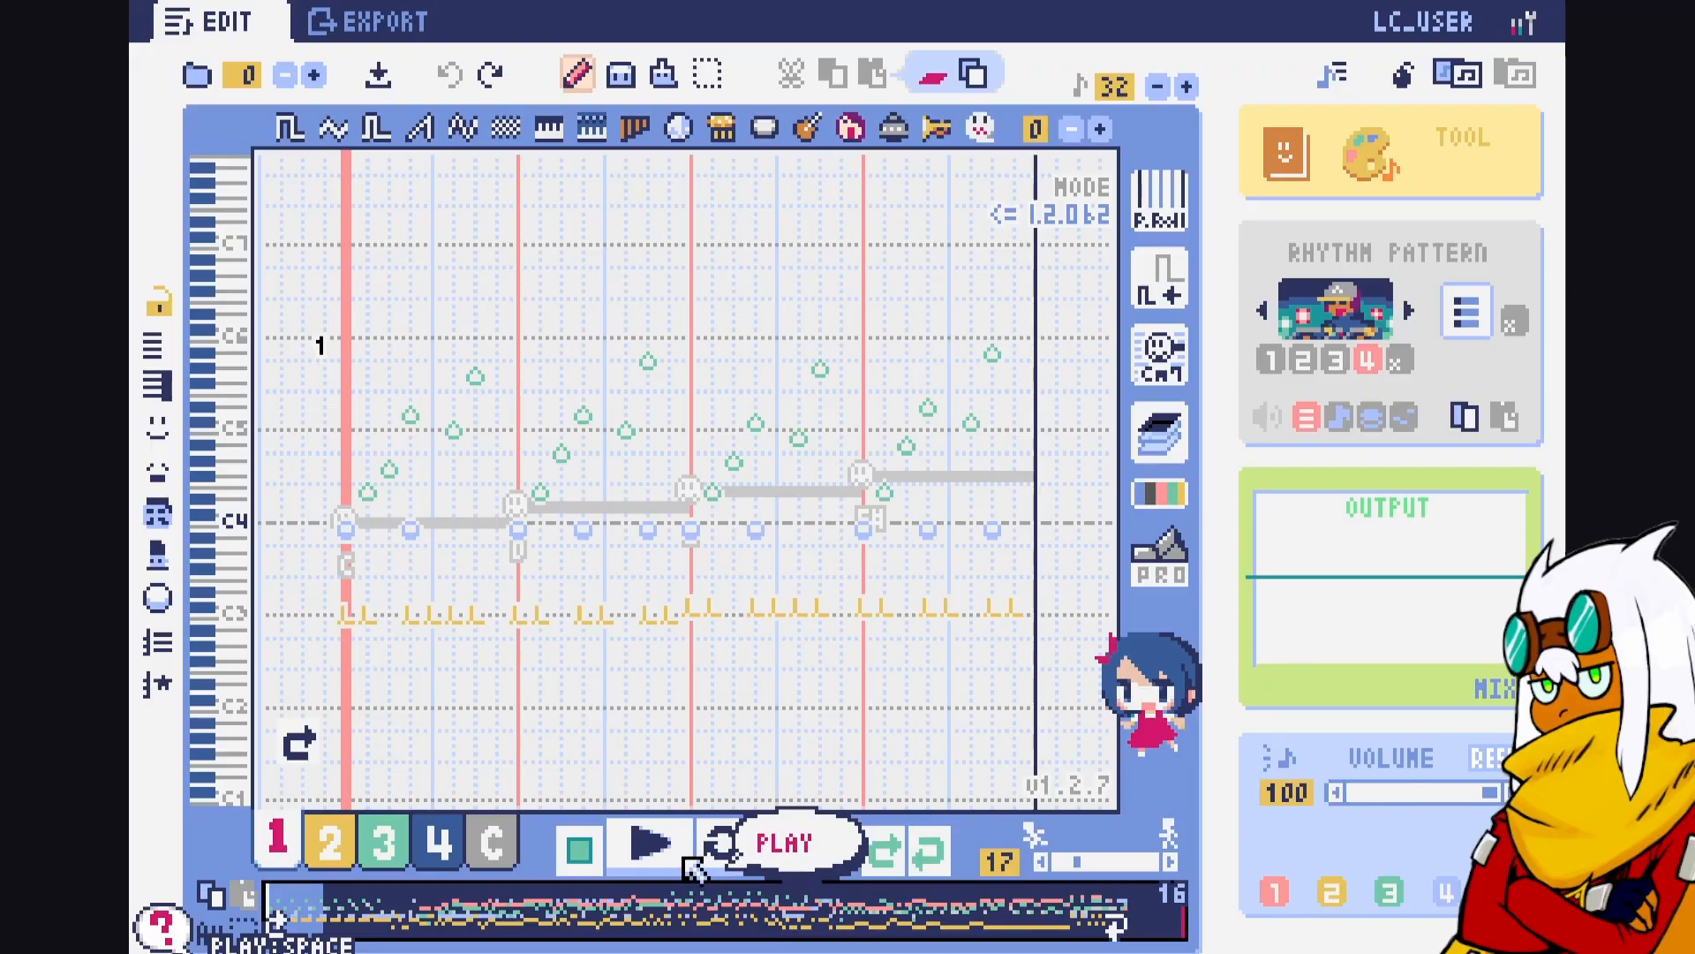
# Play song 0 to listen to it and stop the playback
pyautogui.click(649, 849)
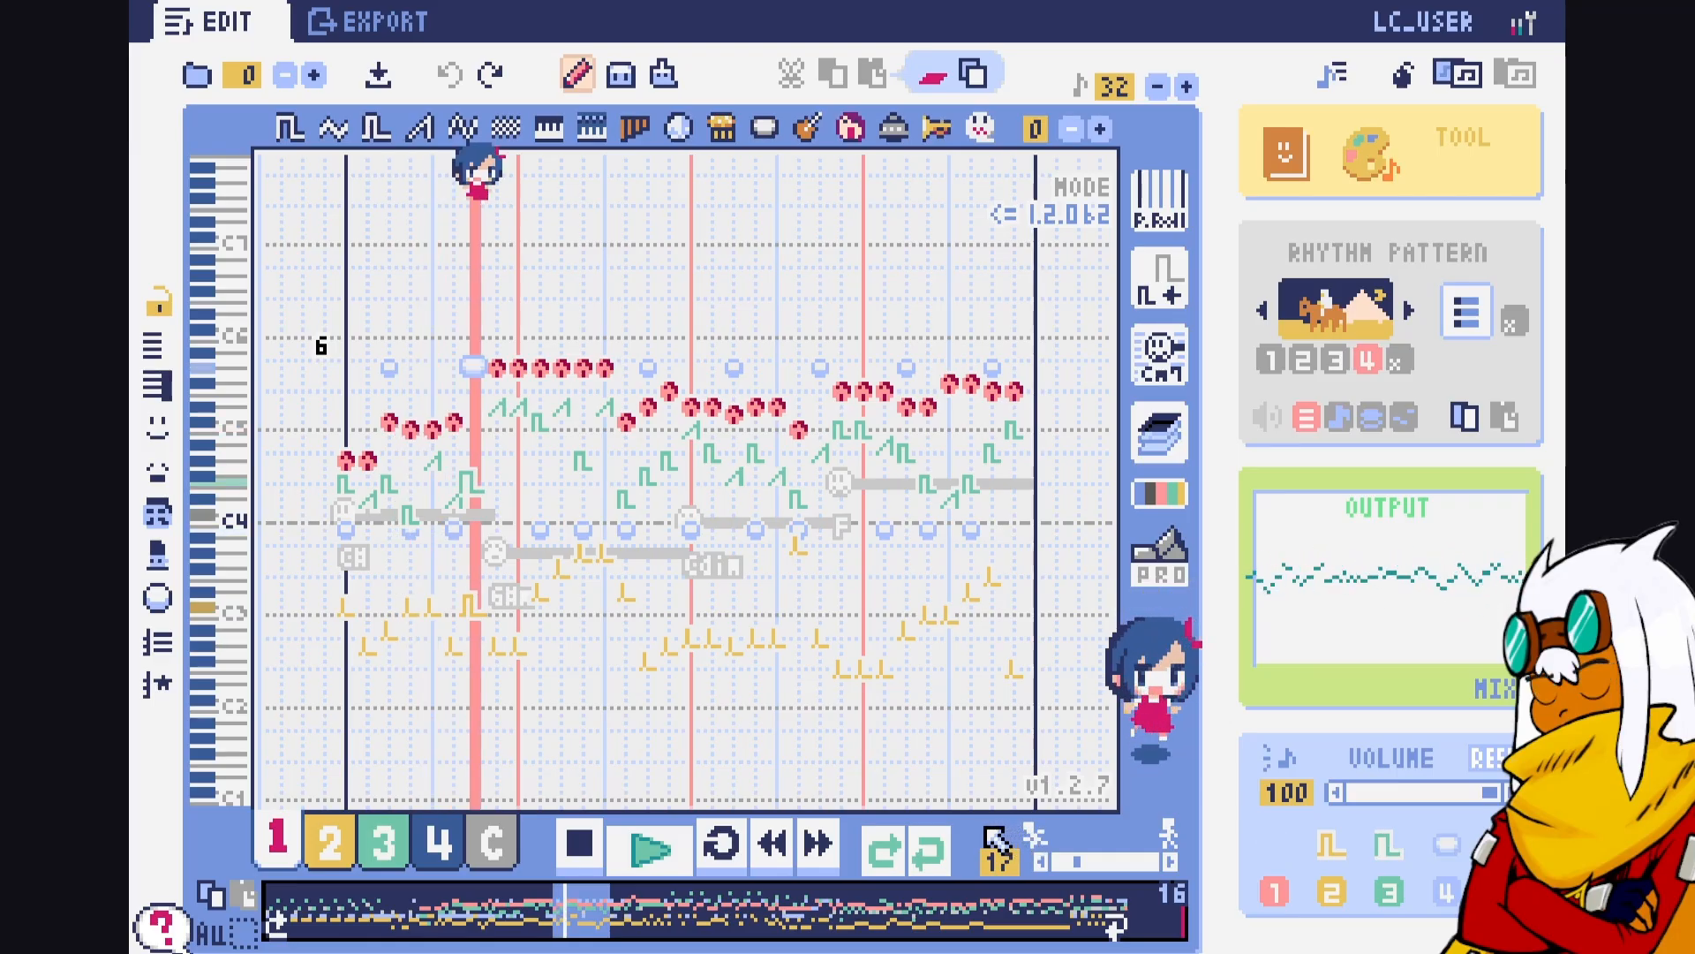
pyautogui.moveTo(1119, 863)
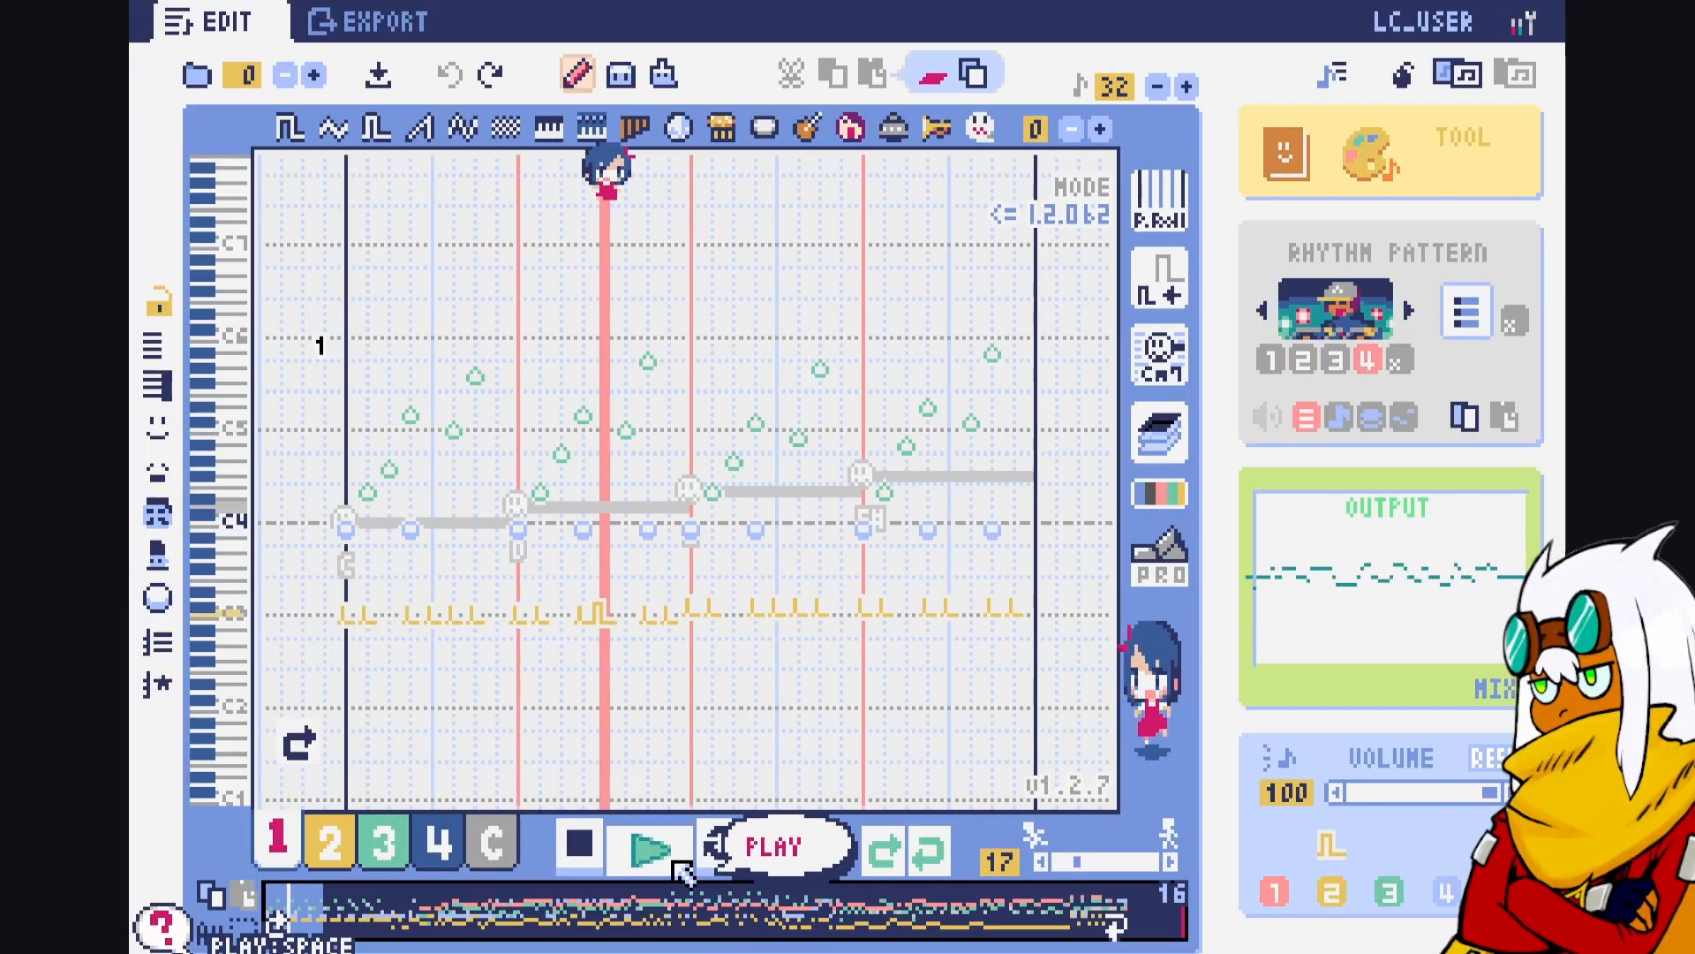
pyautogui.click(578, 846)
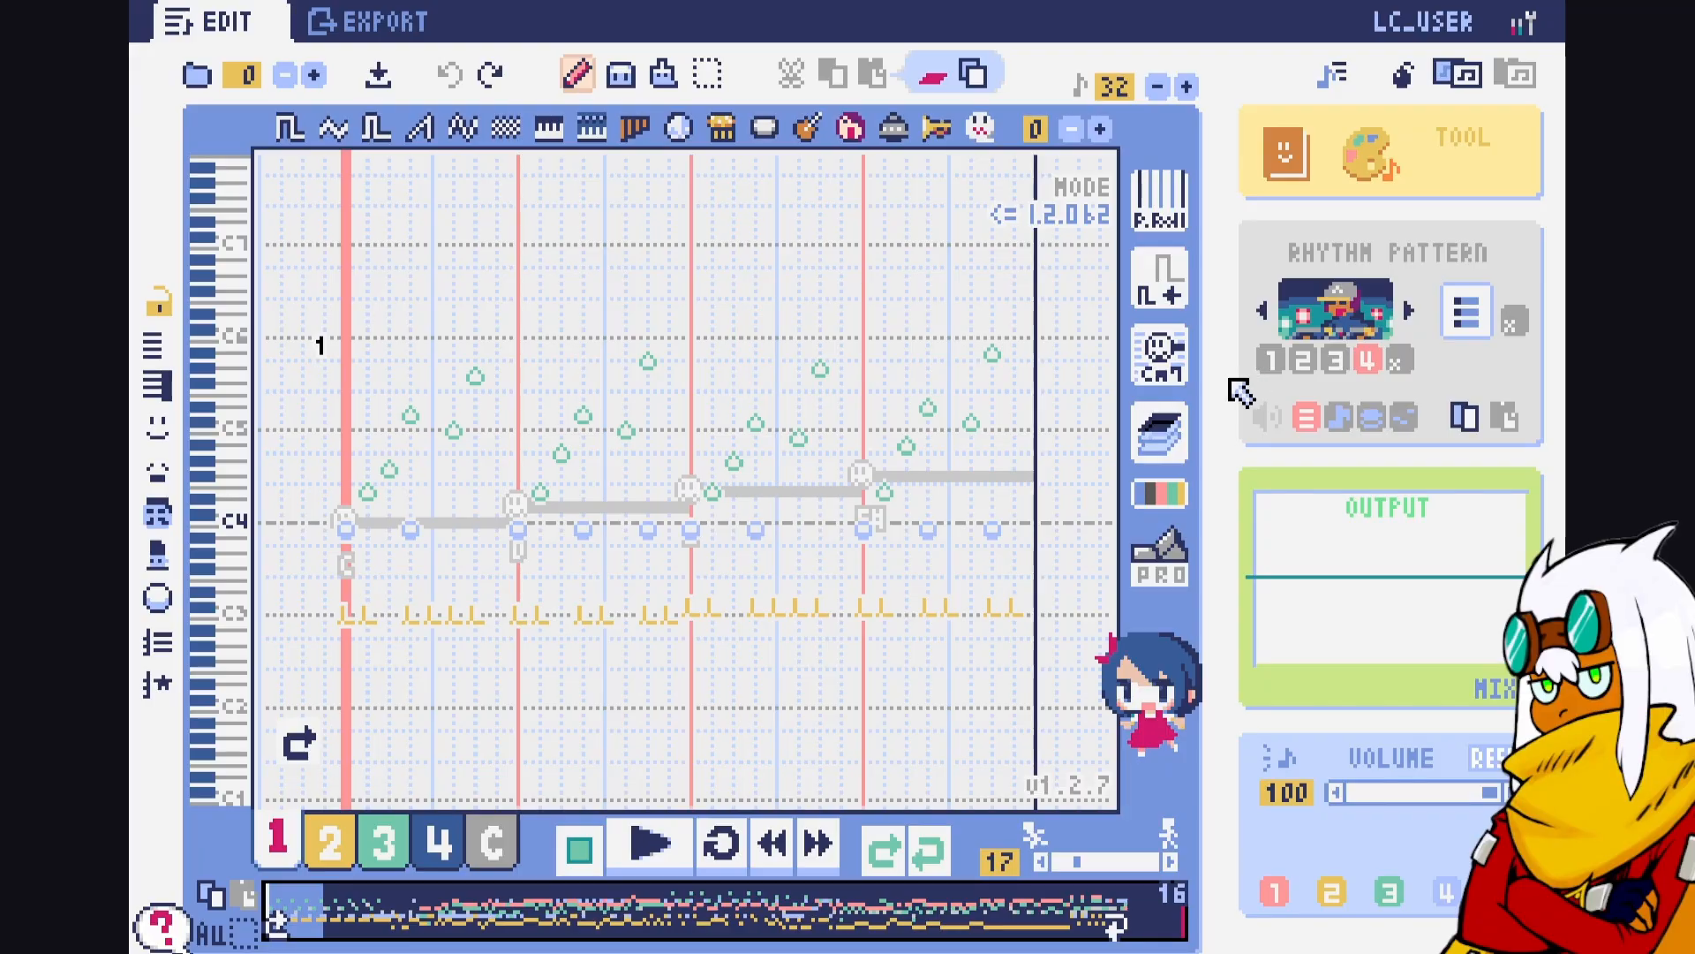
# Try applying the preset chord pattern C F G C to the score and undo it
pyautogui.click(1286, 155)
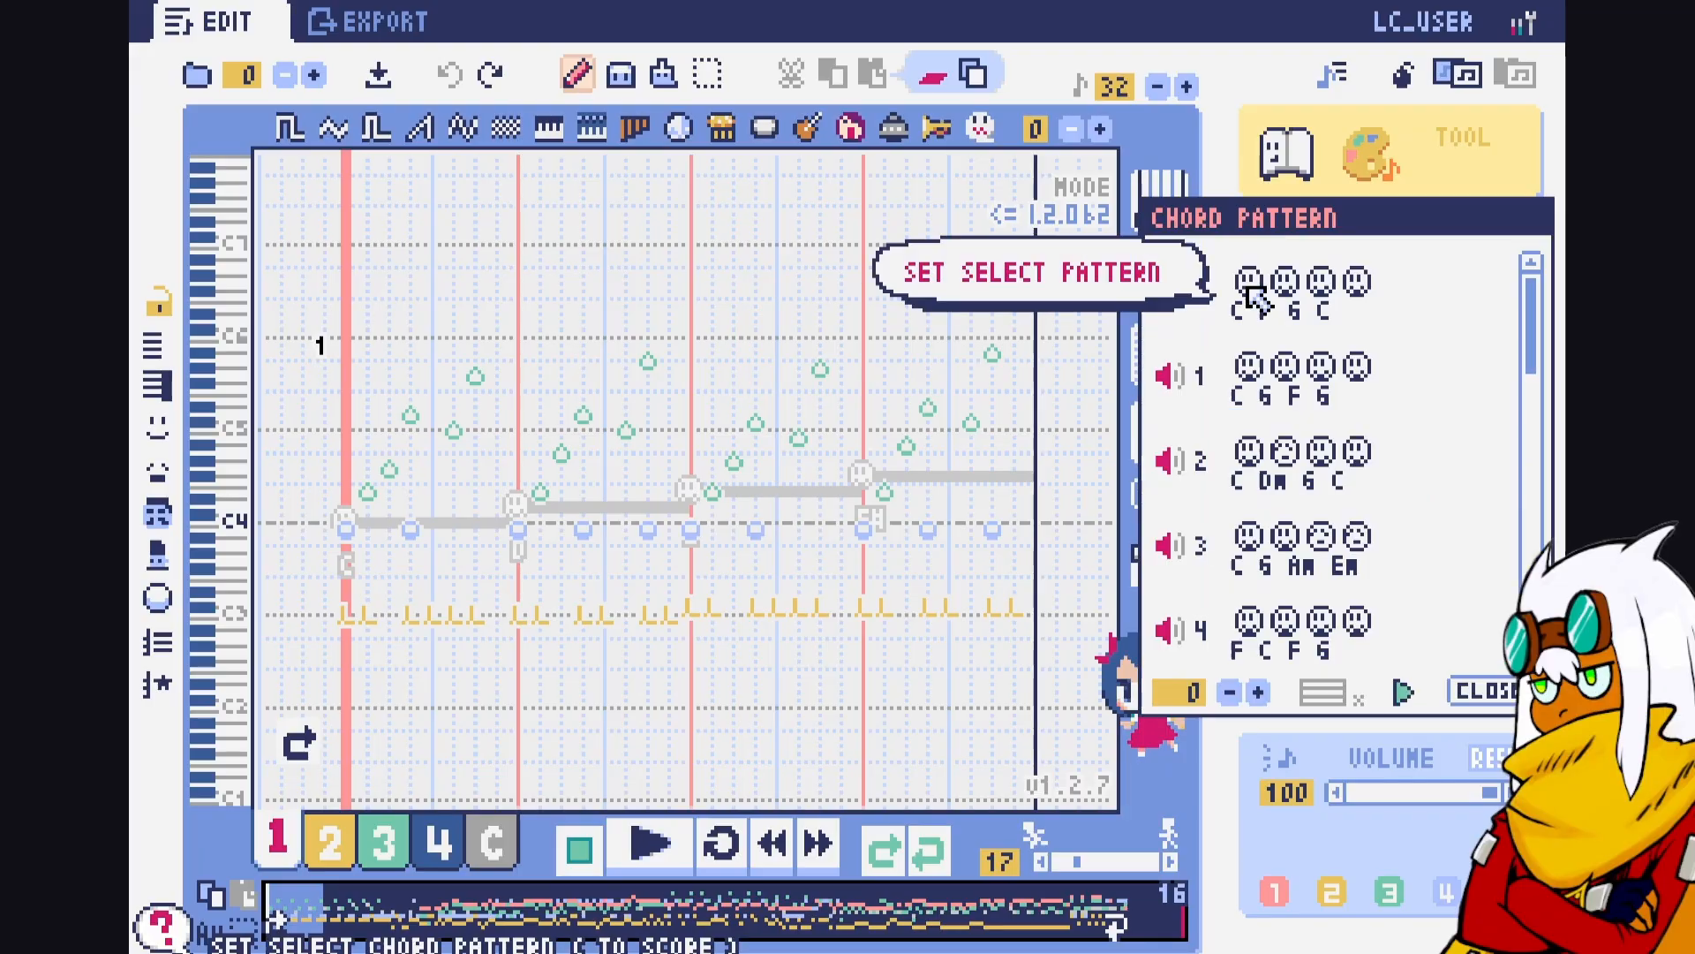
pyautogui.click(1258, 289)
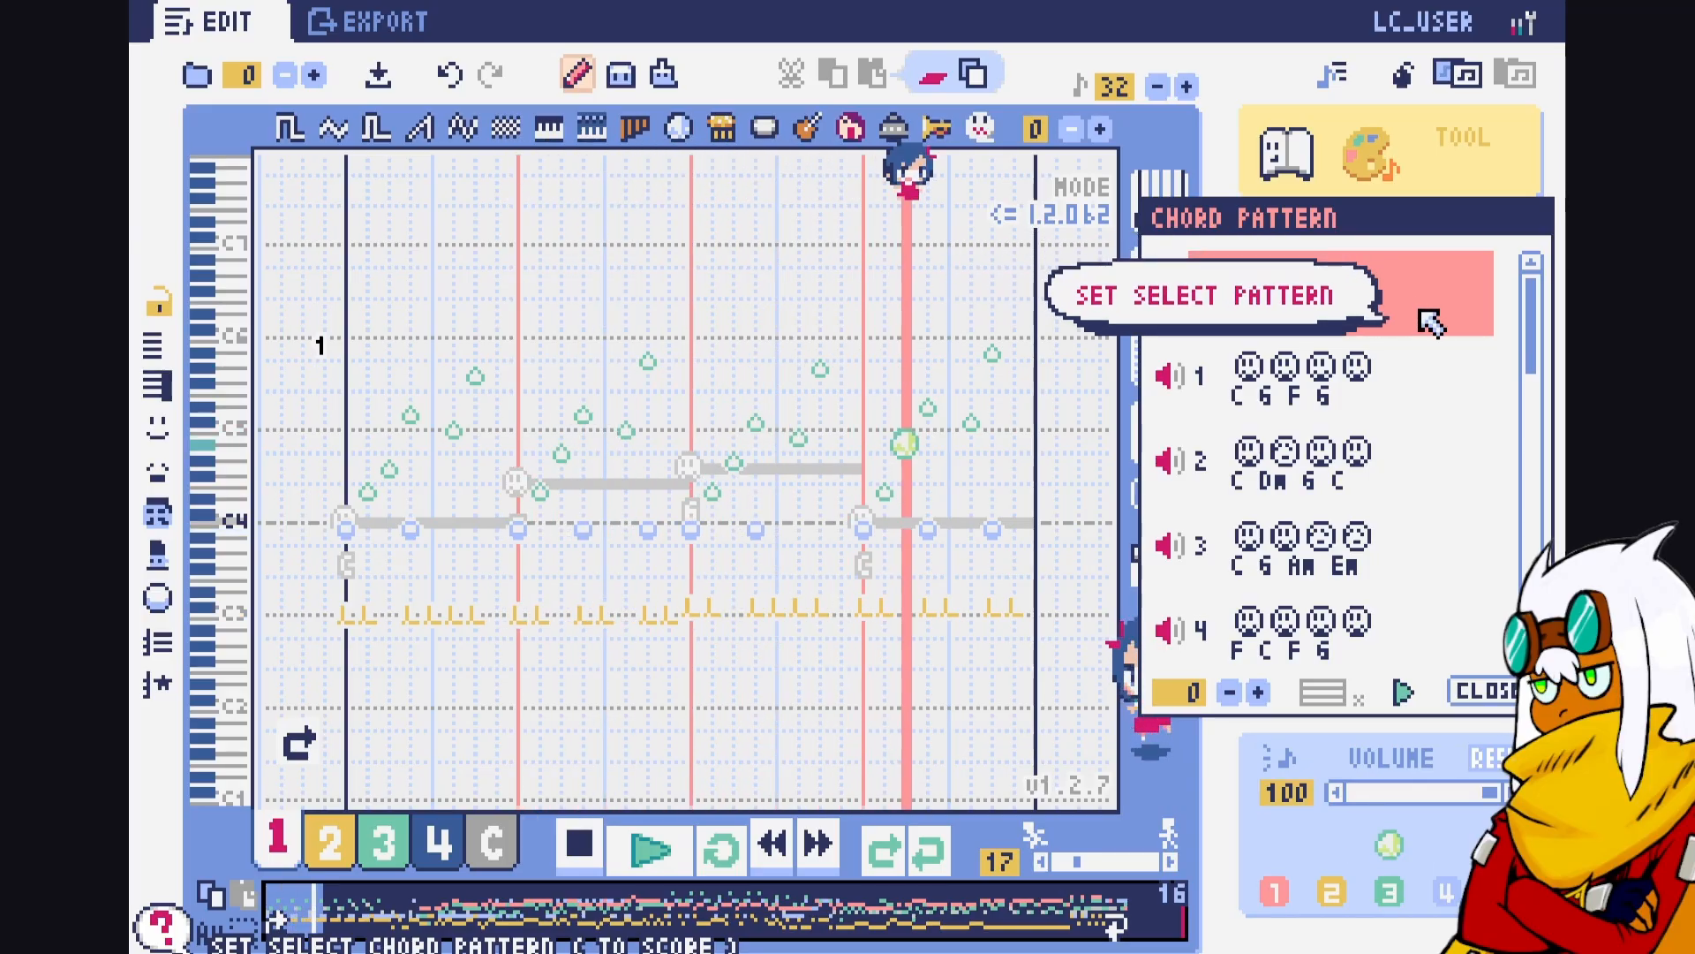
pyautogui.hotkey('ctrl', 'z')
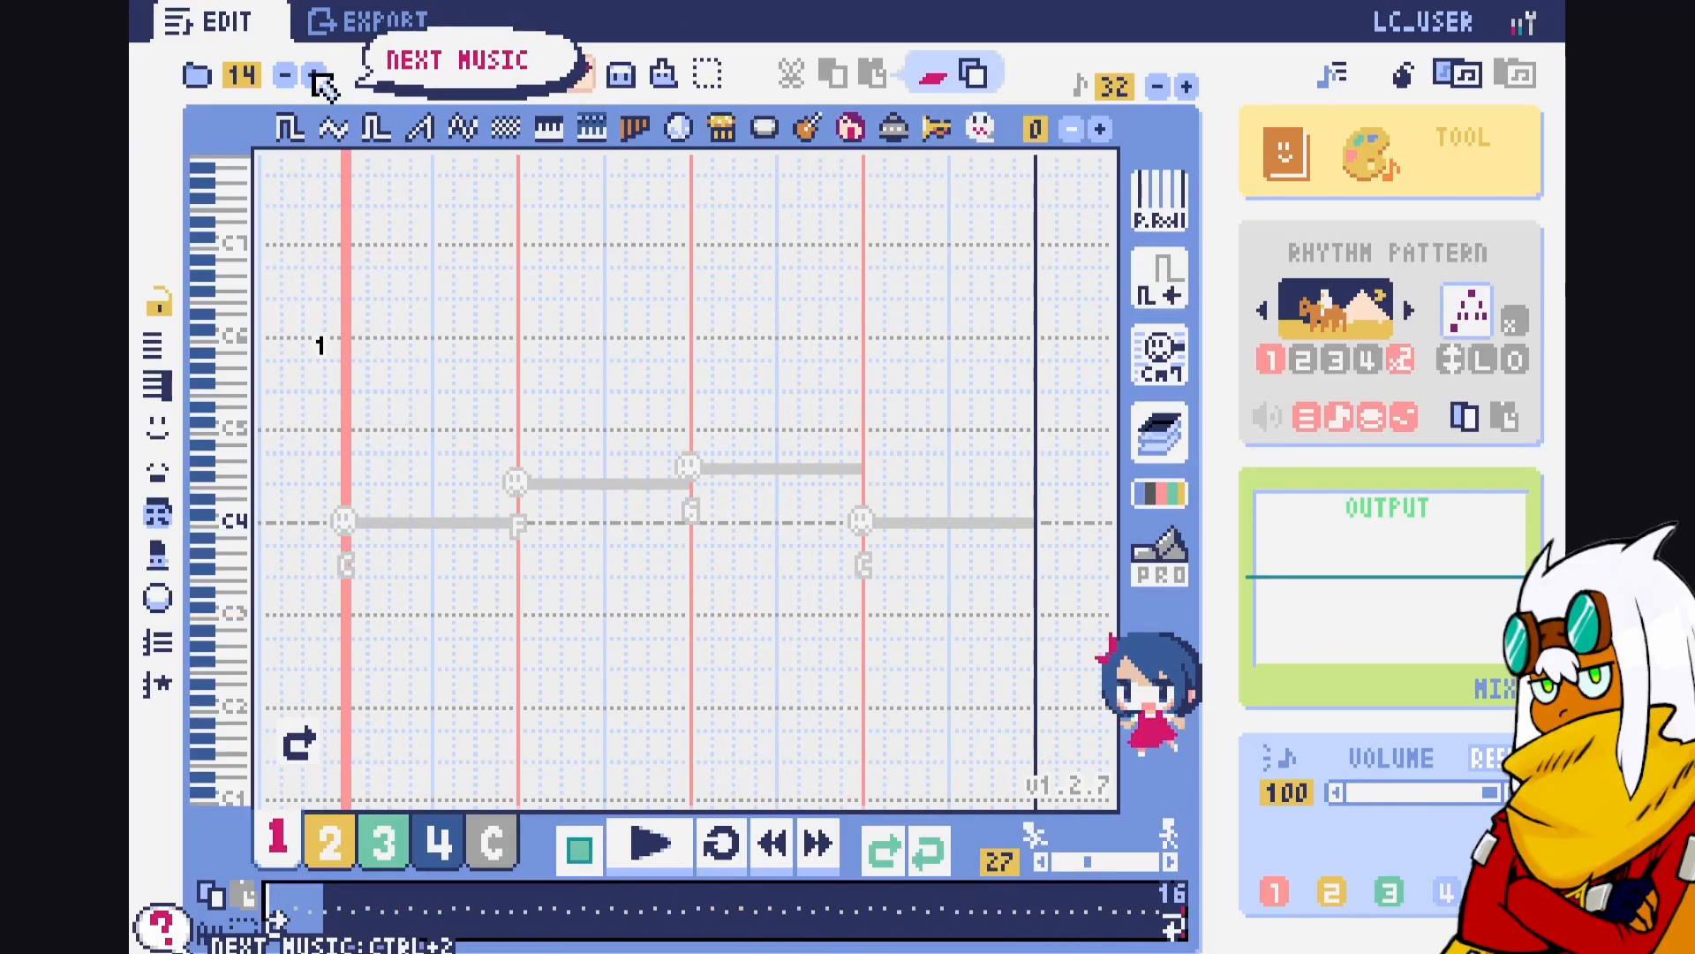
# Browse the songs up to number 18, listen to song 17, and return to song 0
pyautogui.click(313, 76)
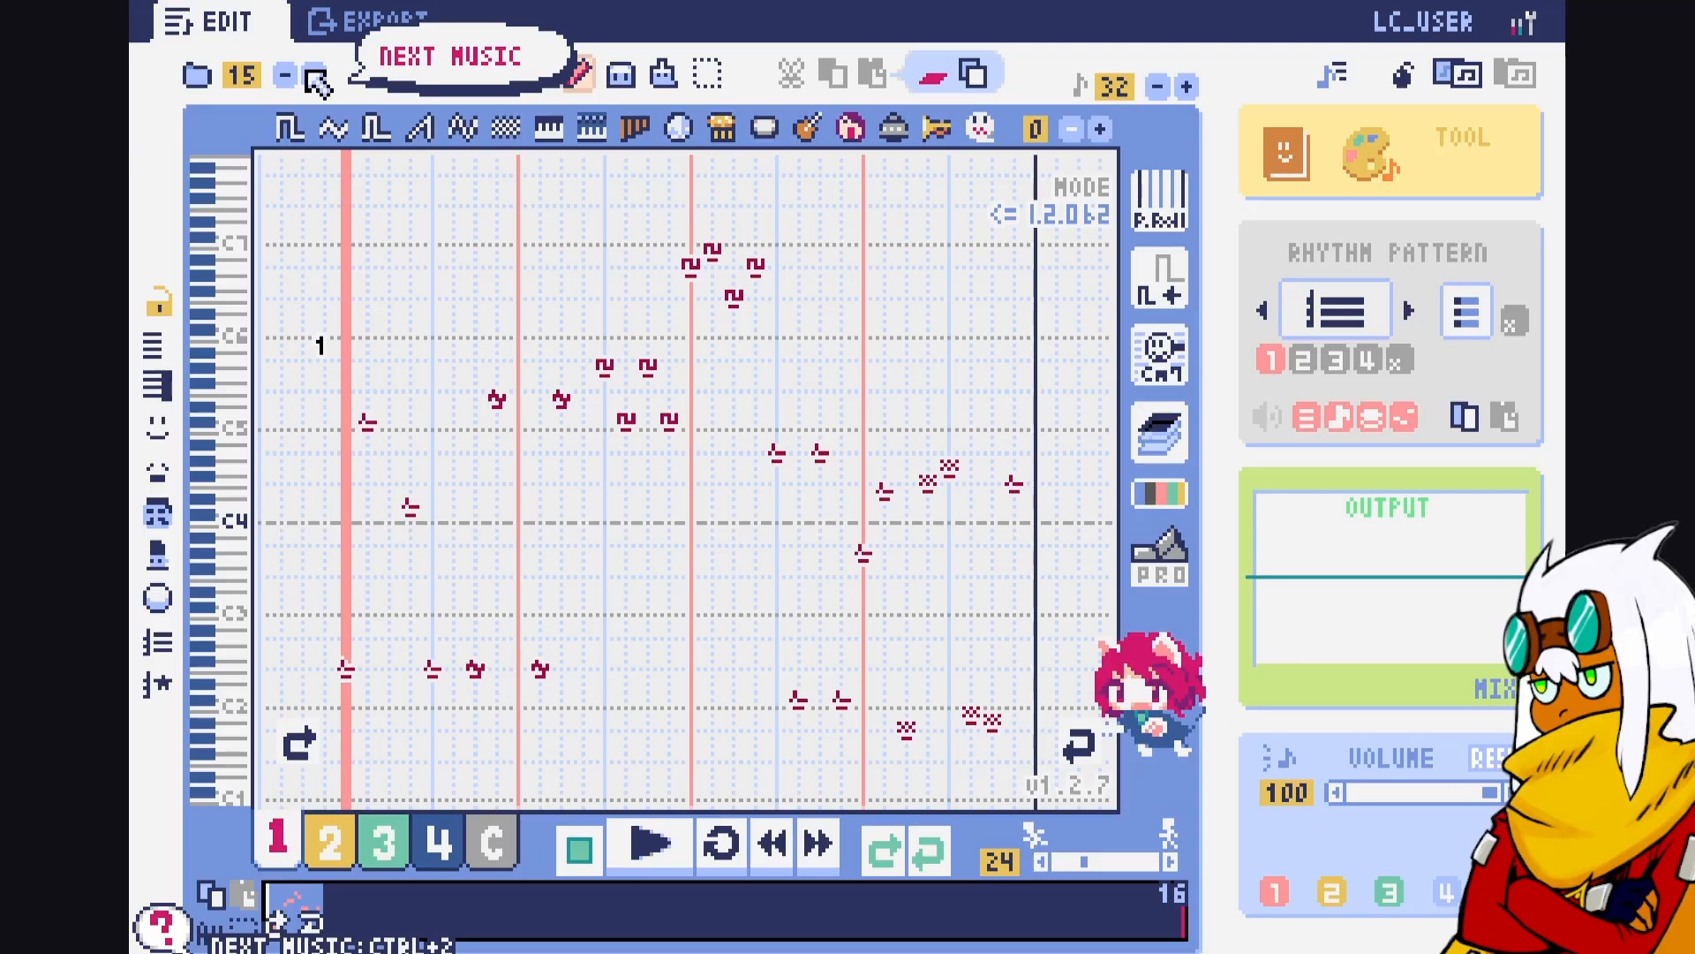
pyautogui.click(313, 76)
pyautogui.click(314, 76)
pyautogui.click(313, 76)
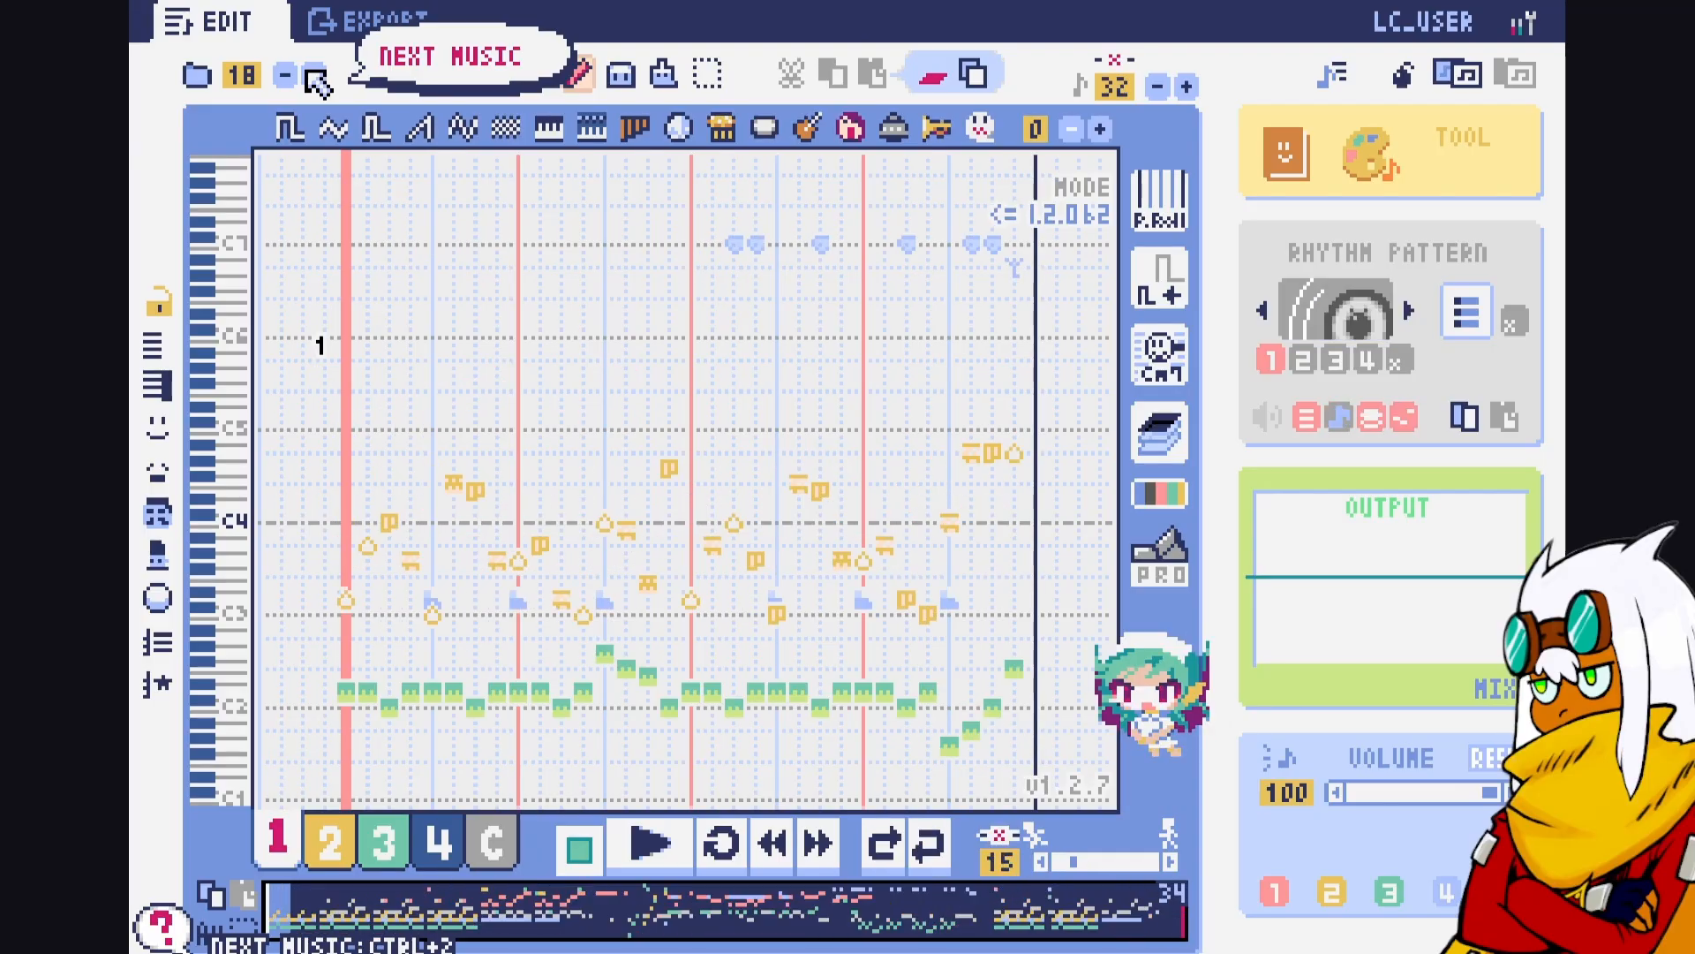
pyautogui.click(284, 76)
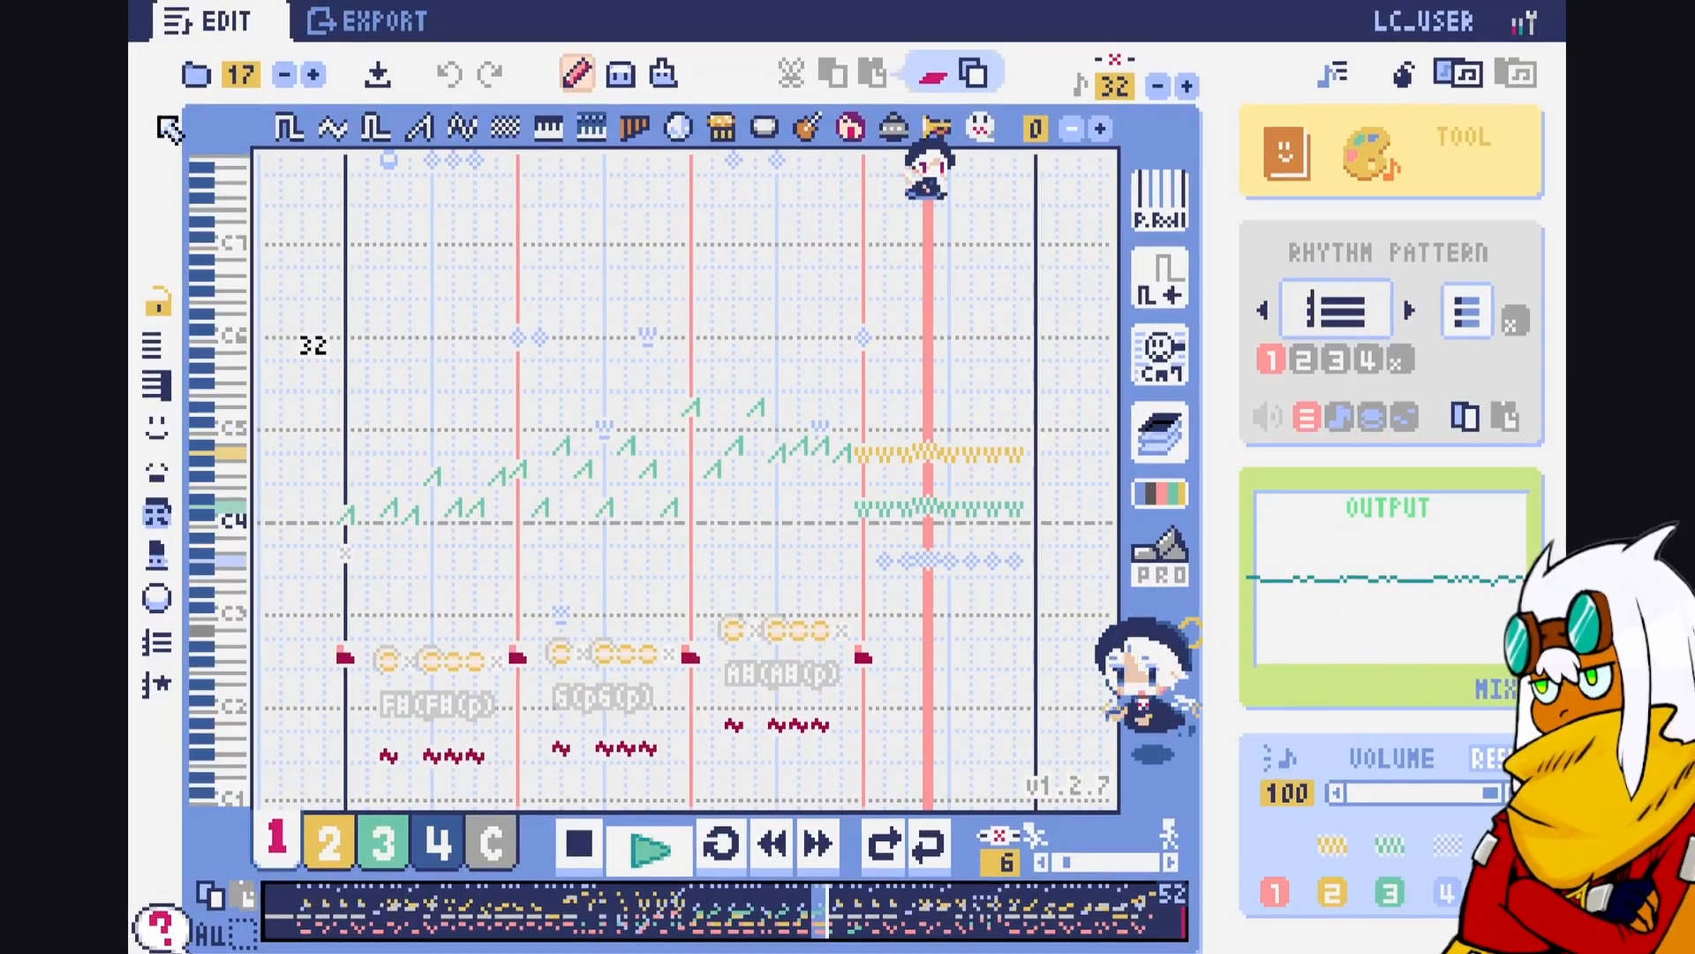
pyautogui.moveTo(1102, 875)
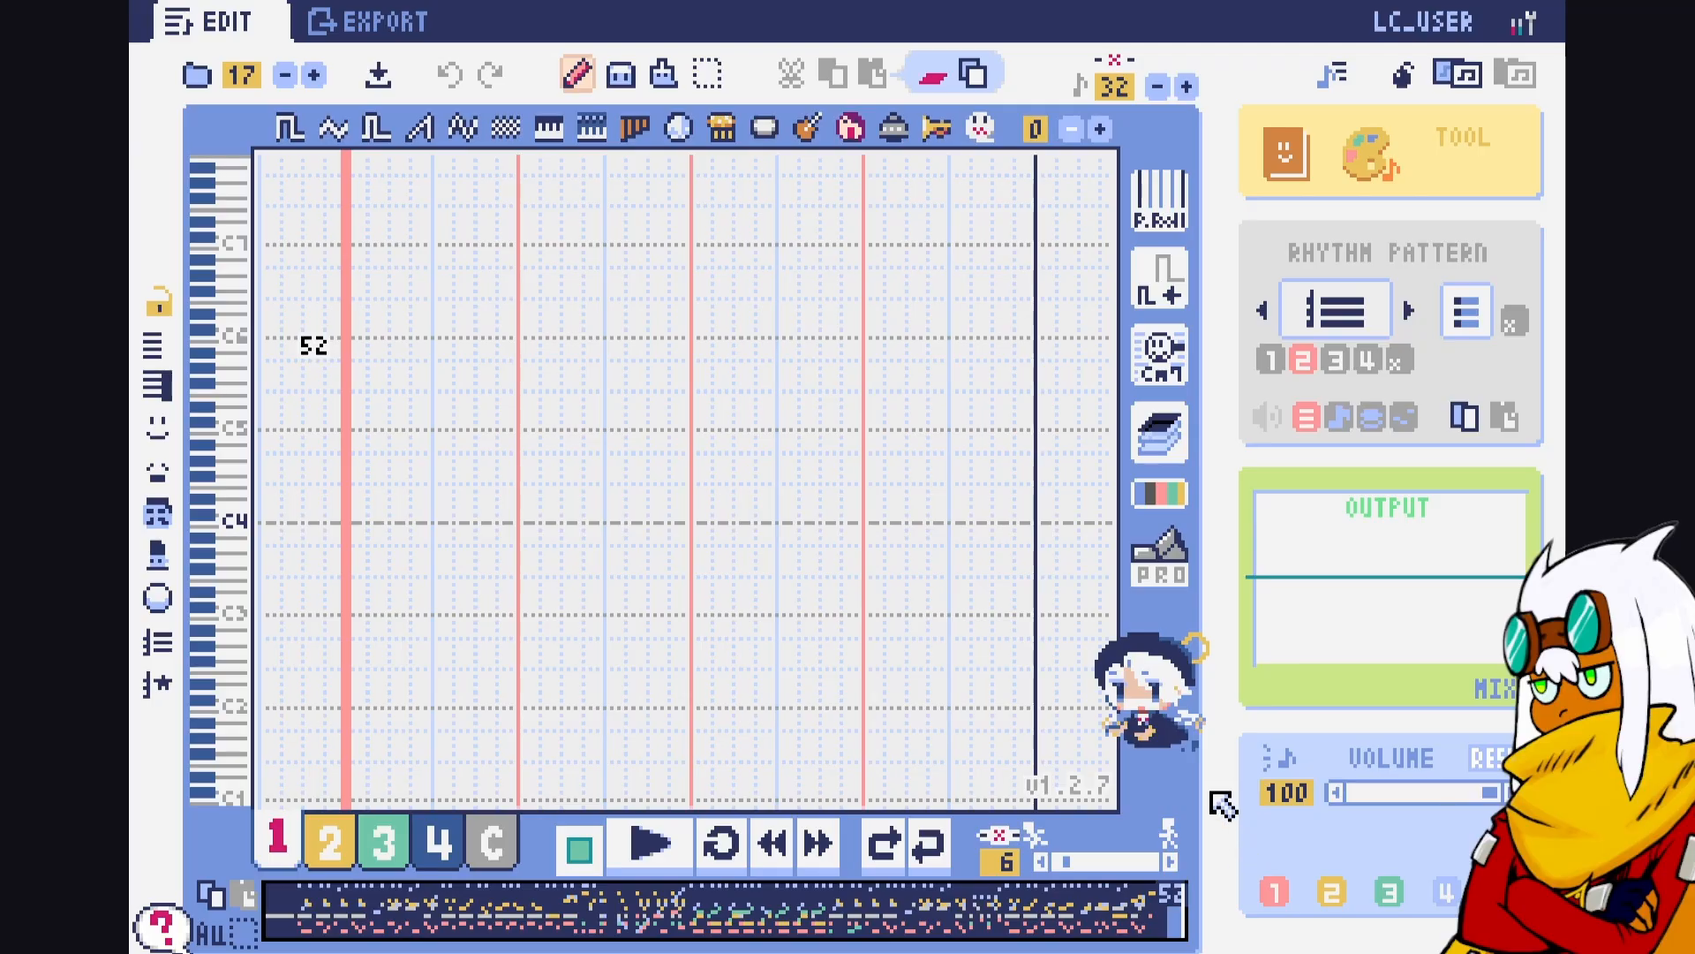
pyautogui.click(250, 70)
# Try the Night, Cute, Chic, LCD and Cyber system palettes and confirm the Basic palette
pyautogui.click(1163, 499)
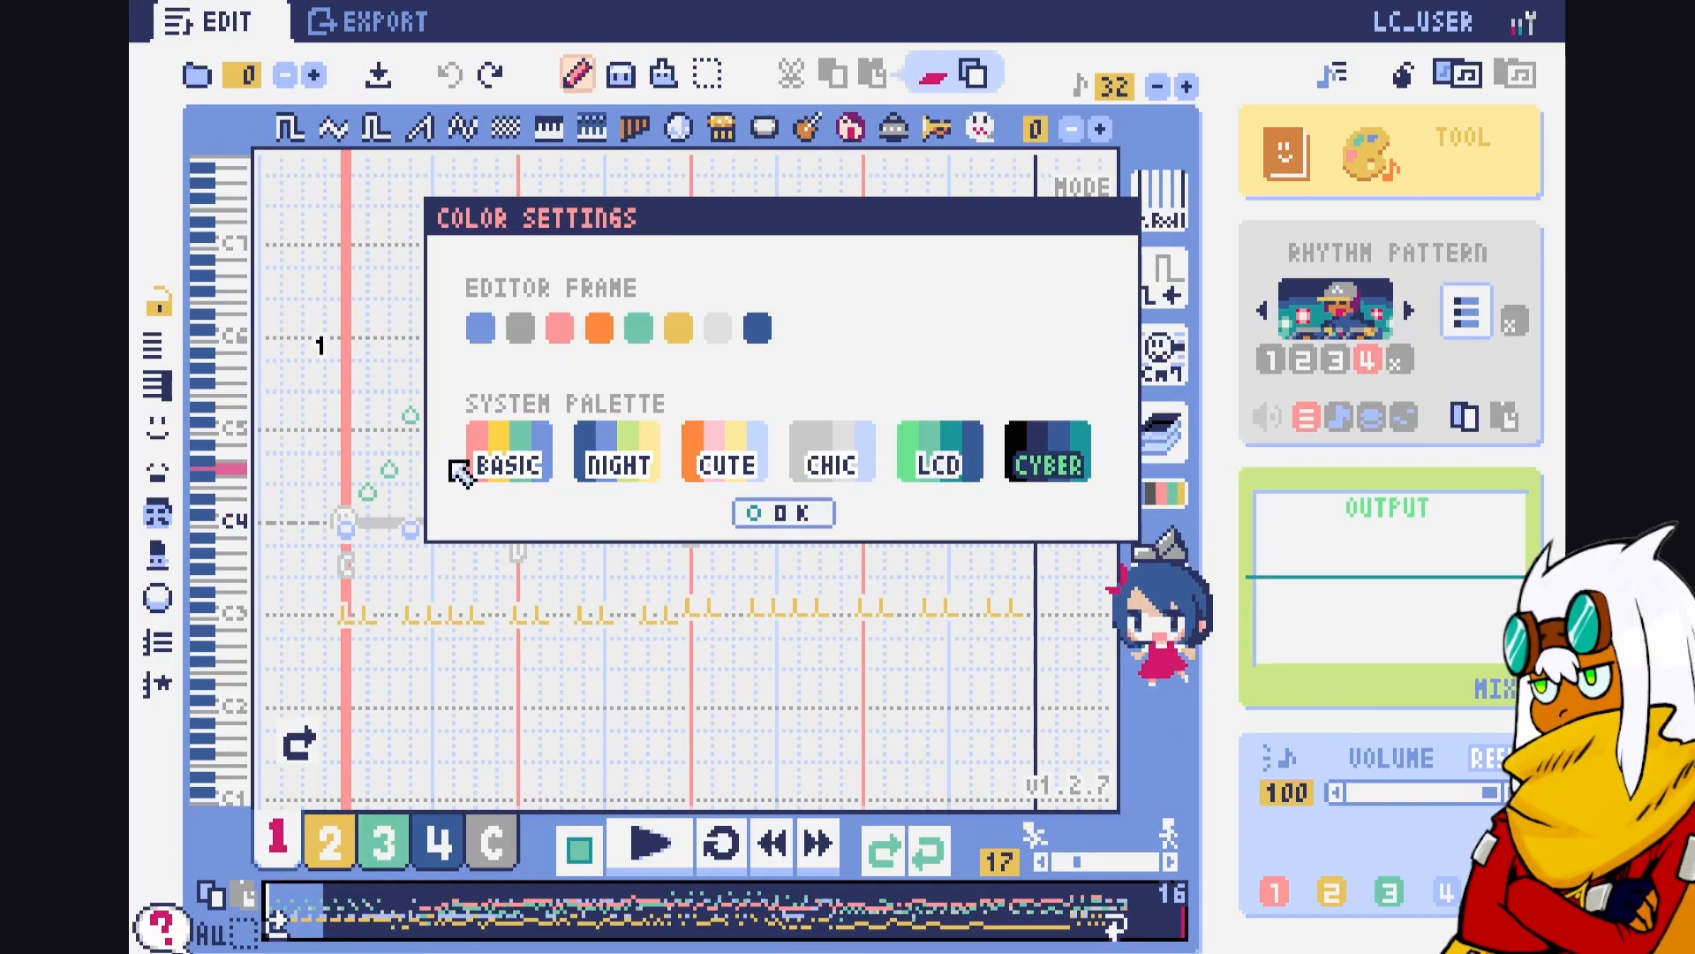
pyautogui.click(622, 471)
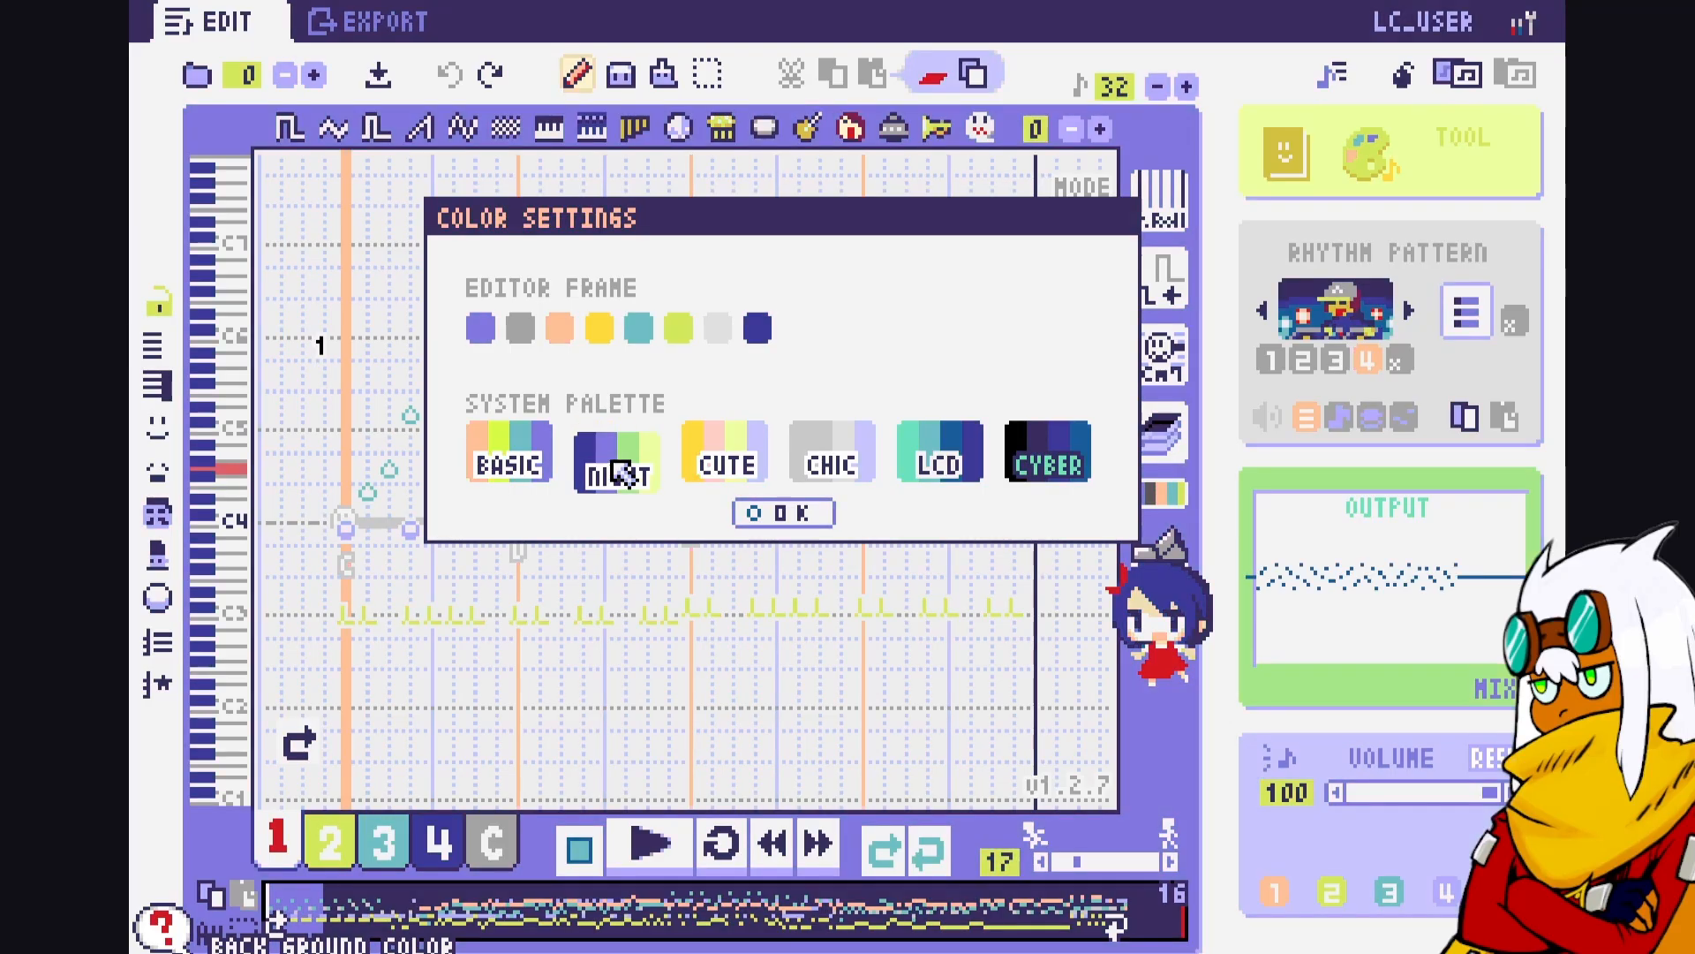
pyautogui.click(724, 470)
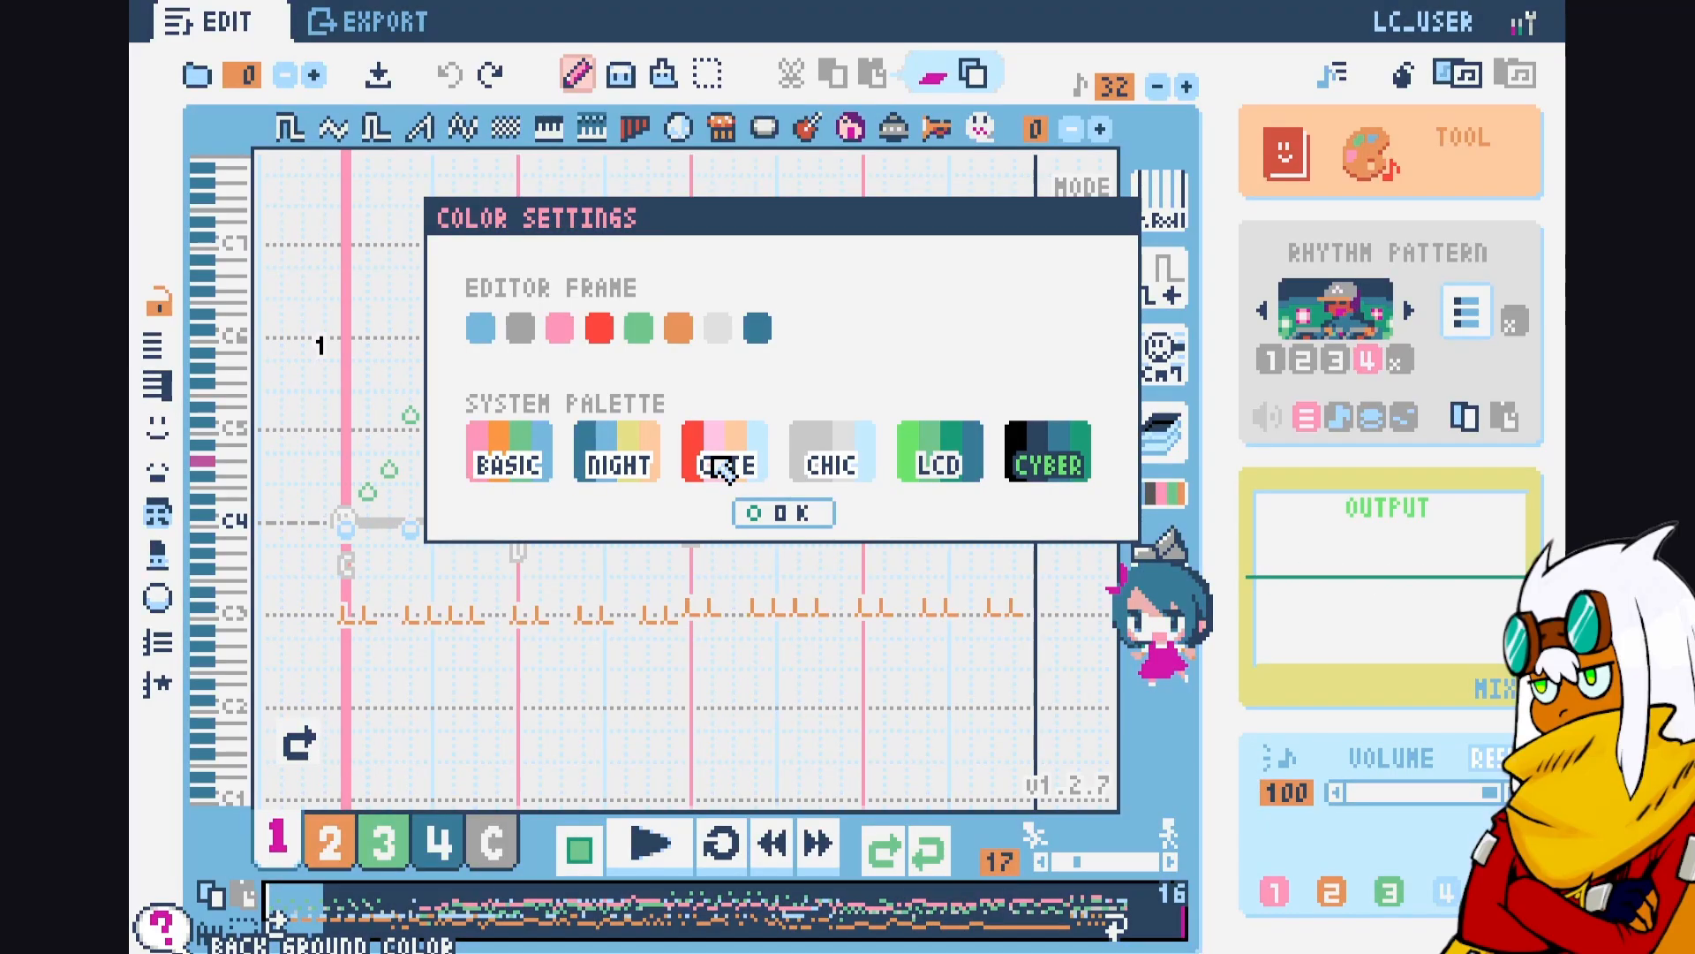
pyautogui.click(826, 468)
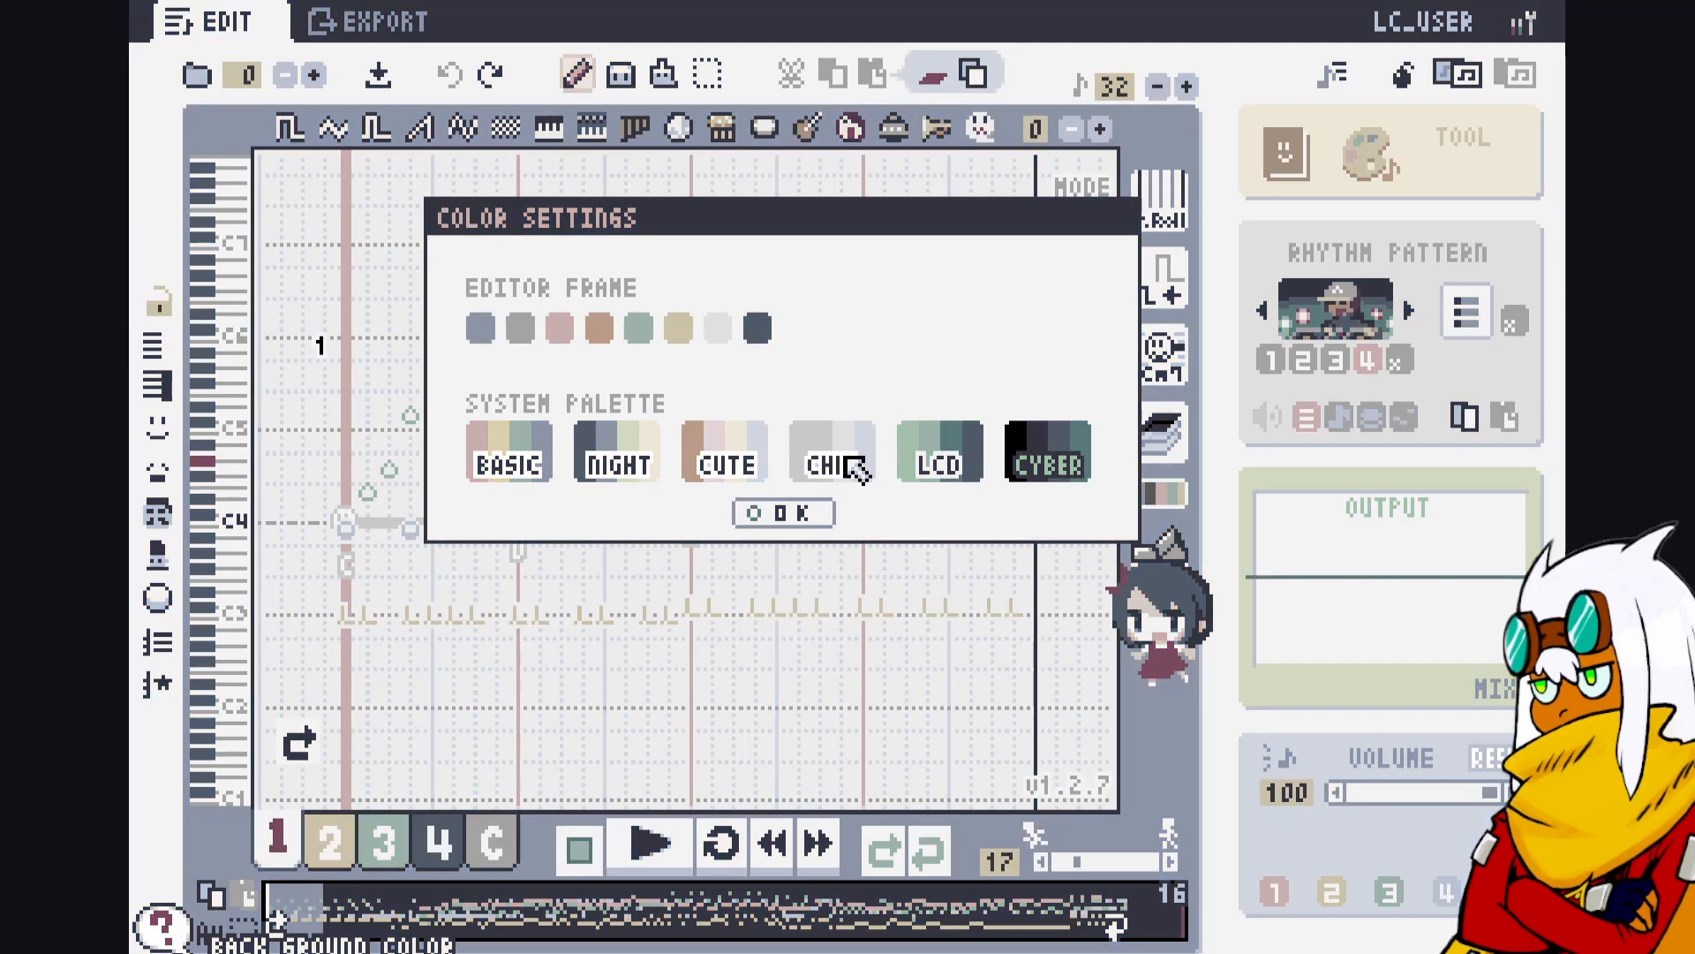
pyautogui.click(952, 458)
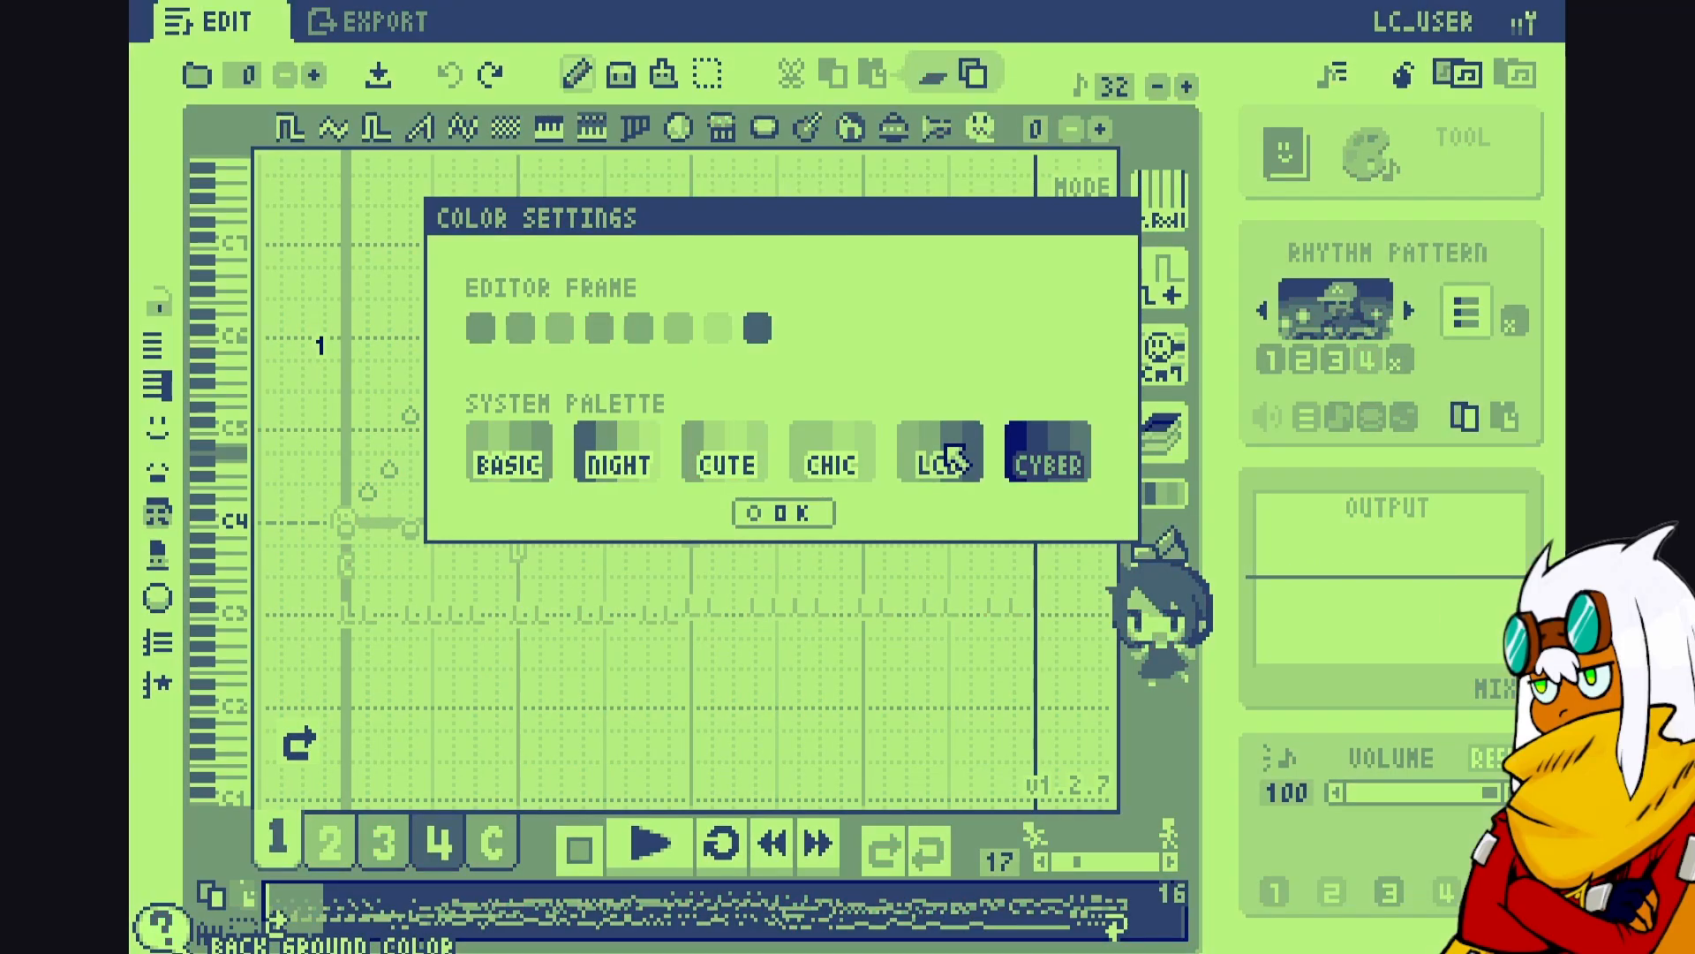
pyautogui.click(1055, 462)
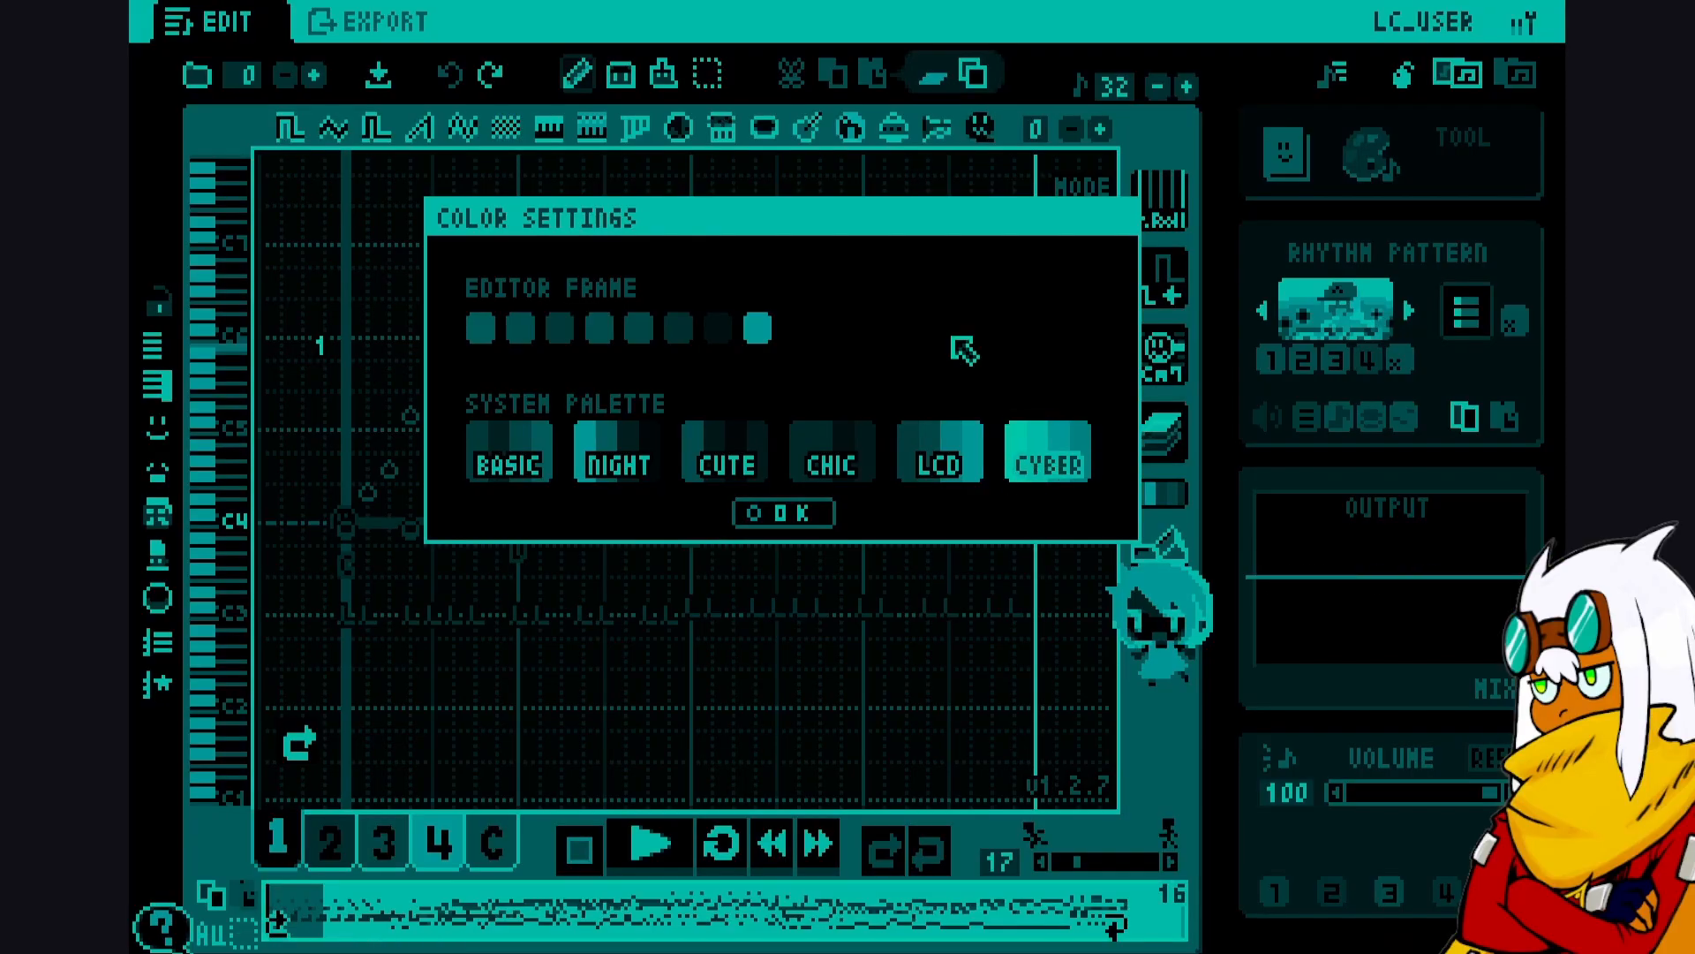
pyautogui.click(524, 471)
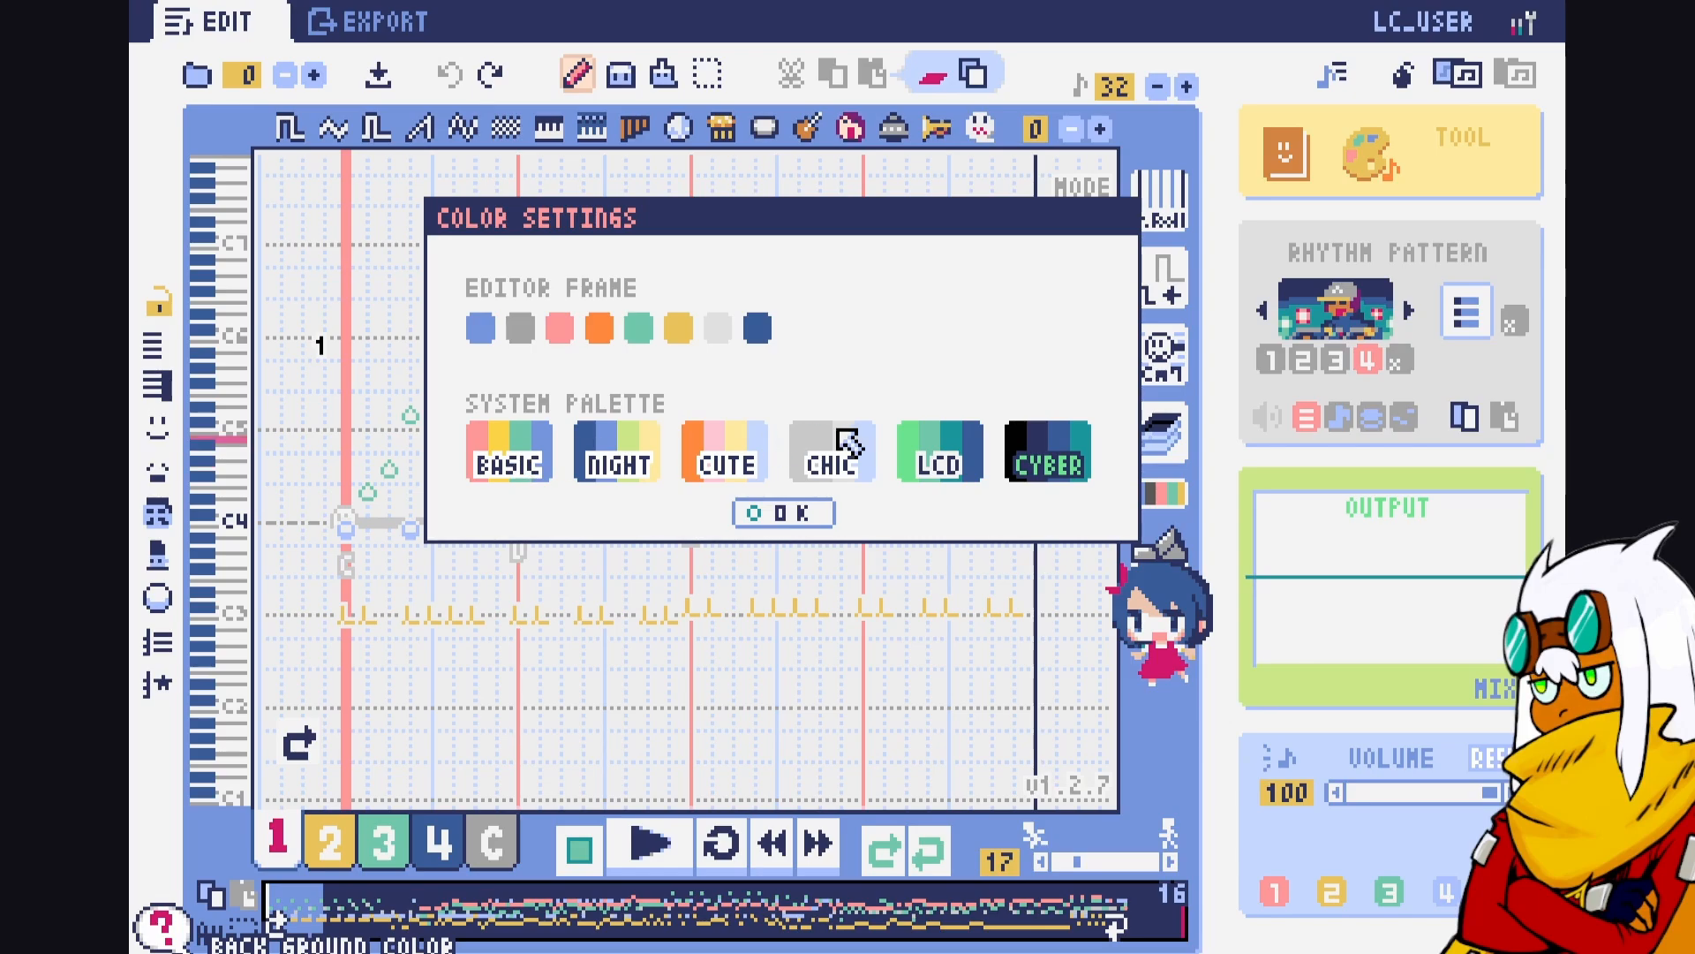
pyautogui.click(1031, 443)
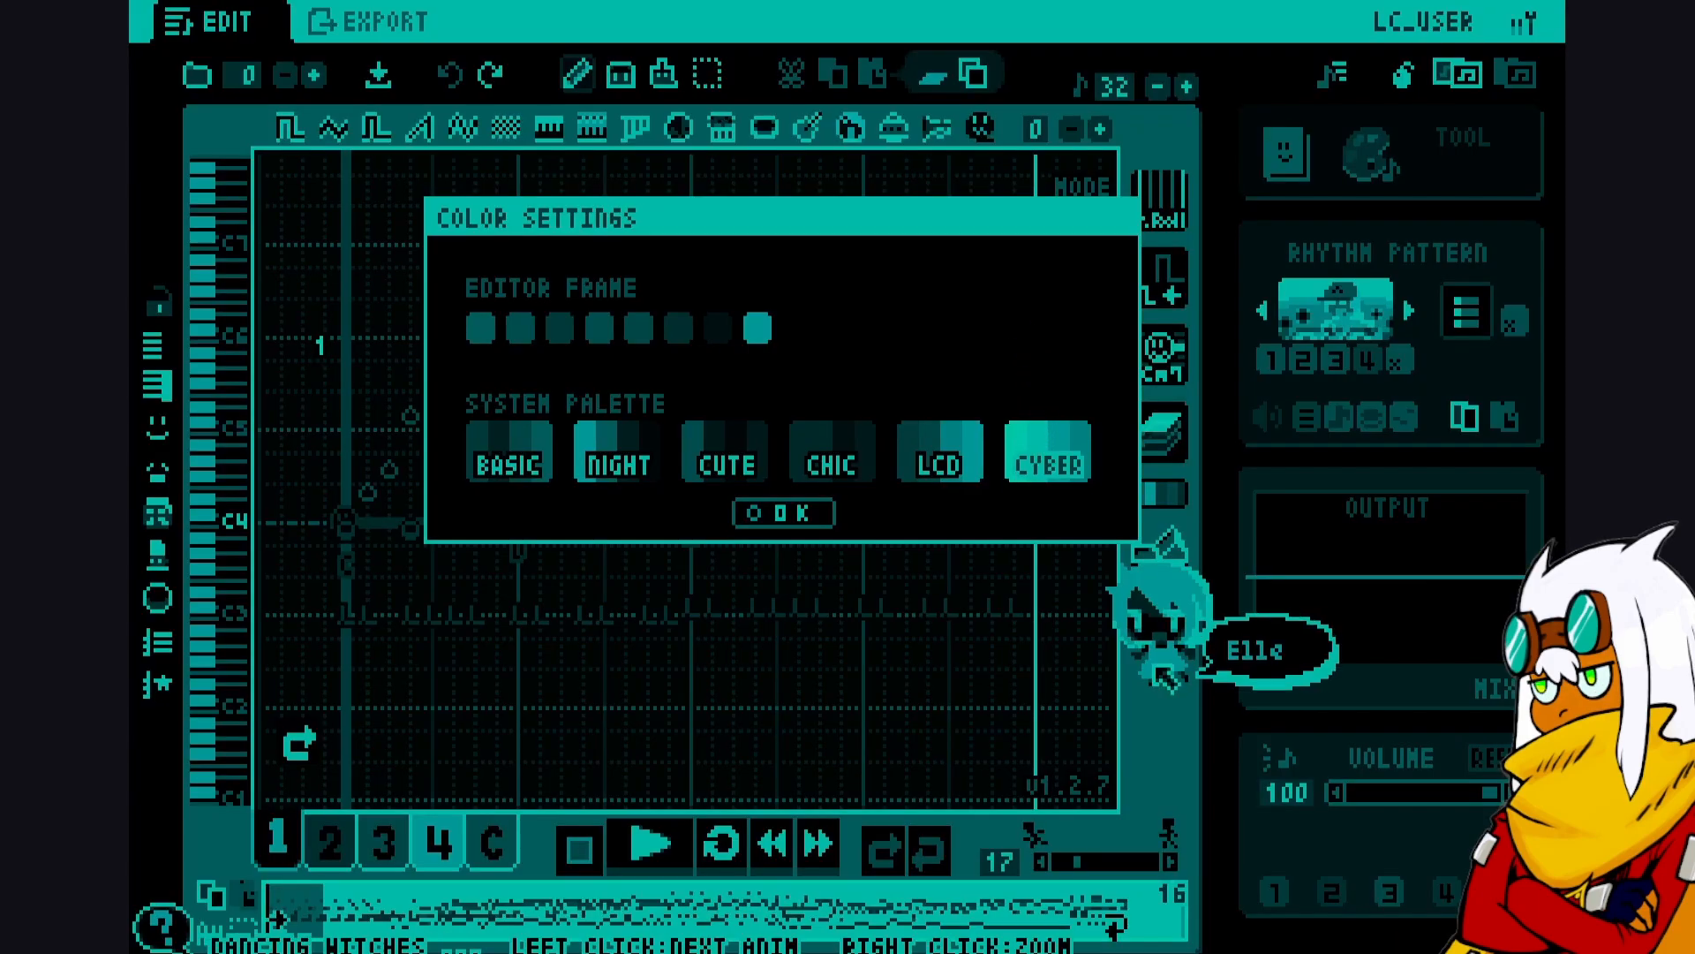
pyautogui.click(510, 458)
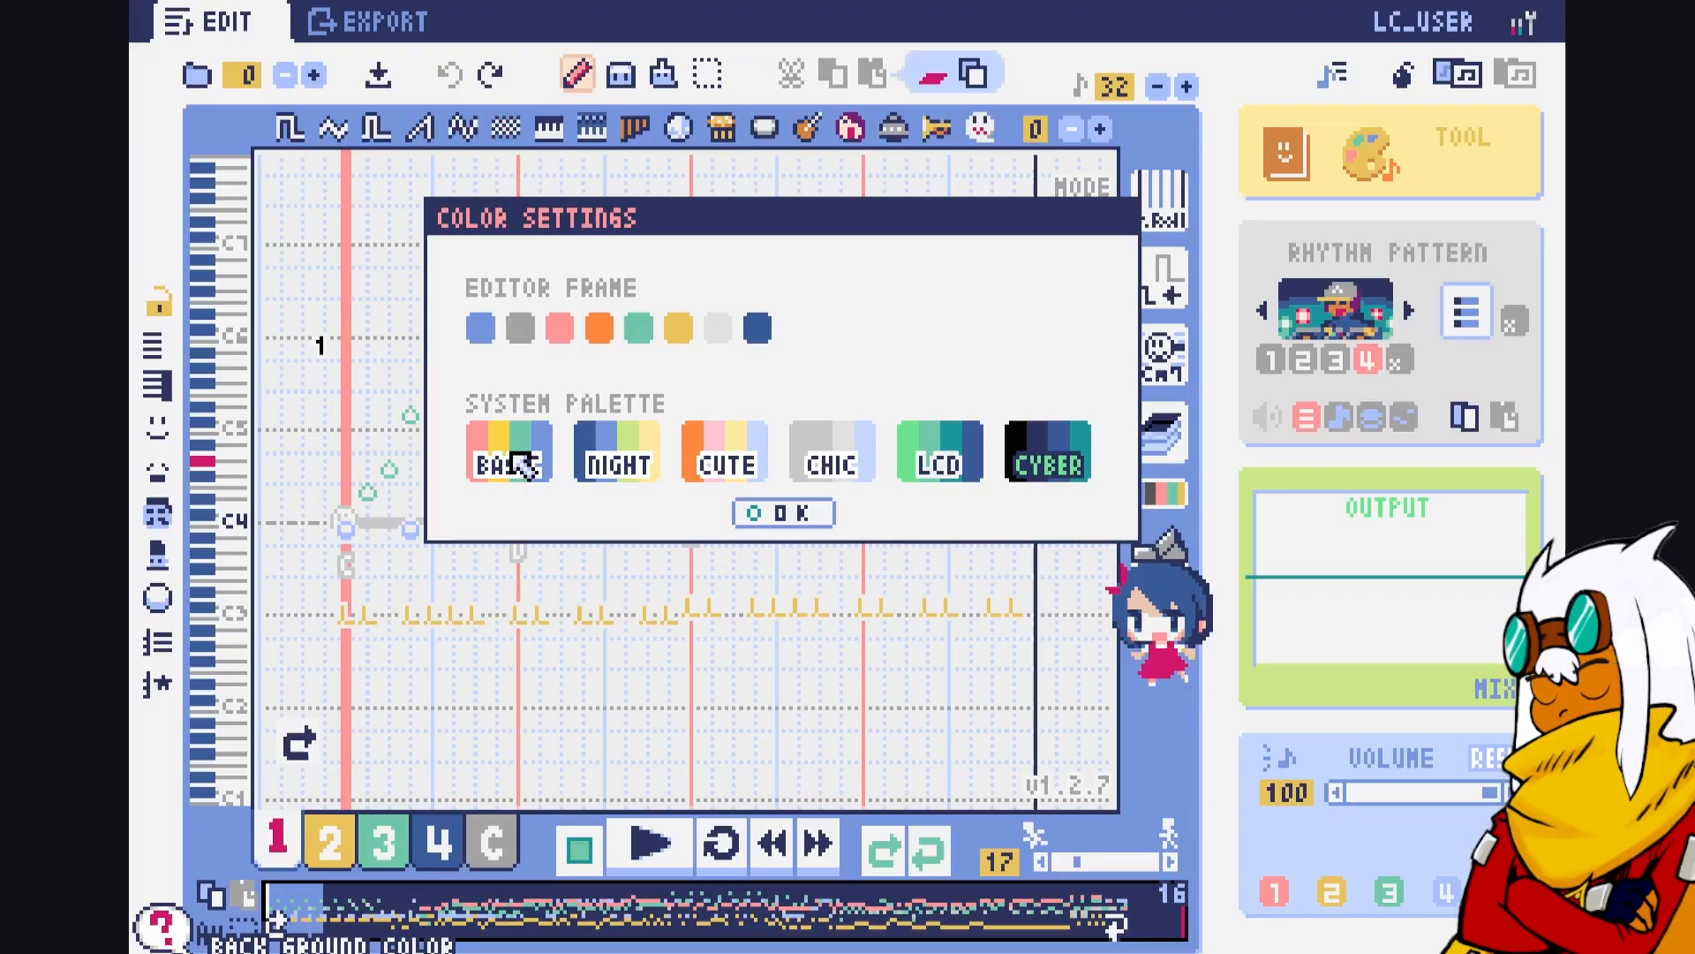
pyautogui.click(808, 517)
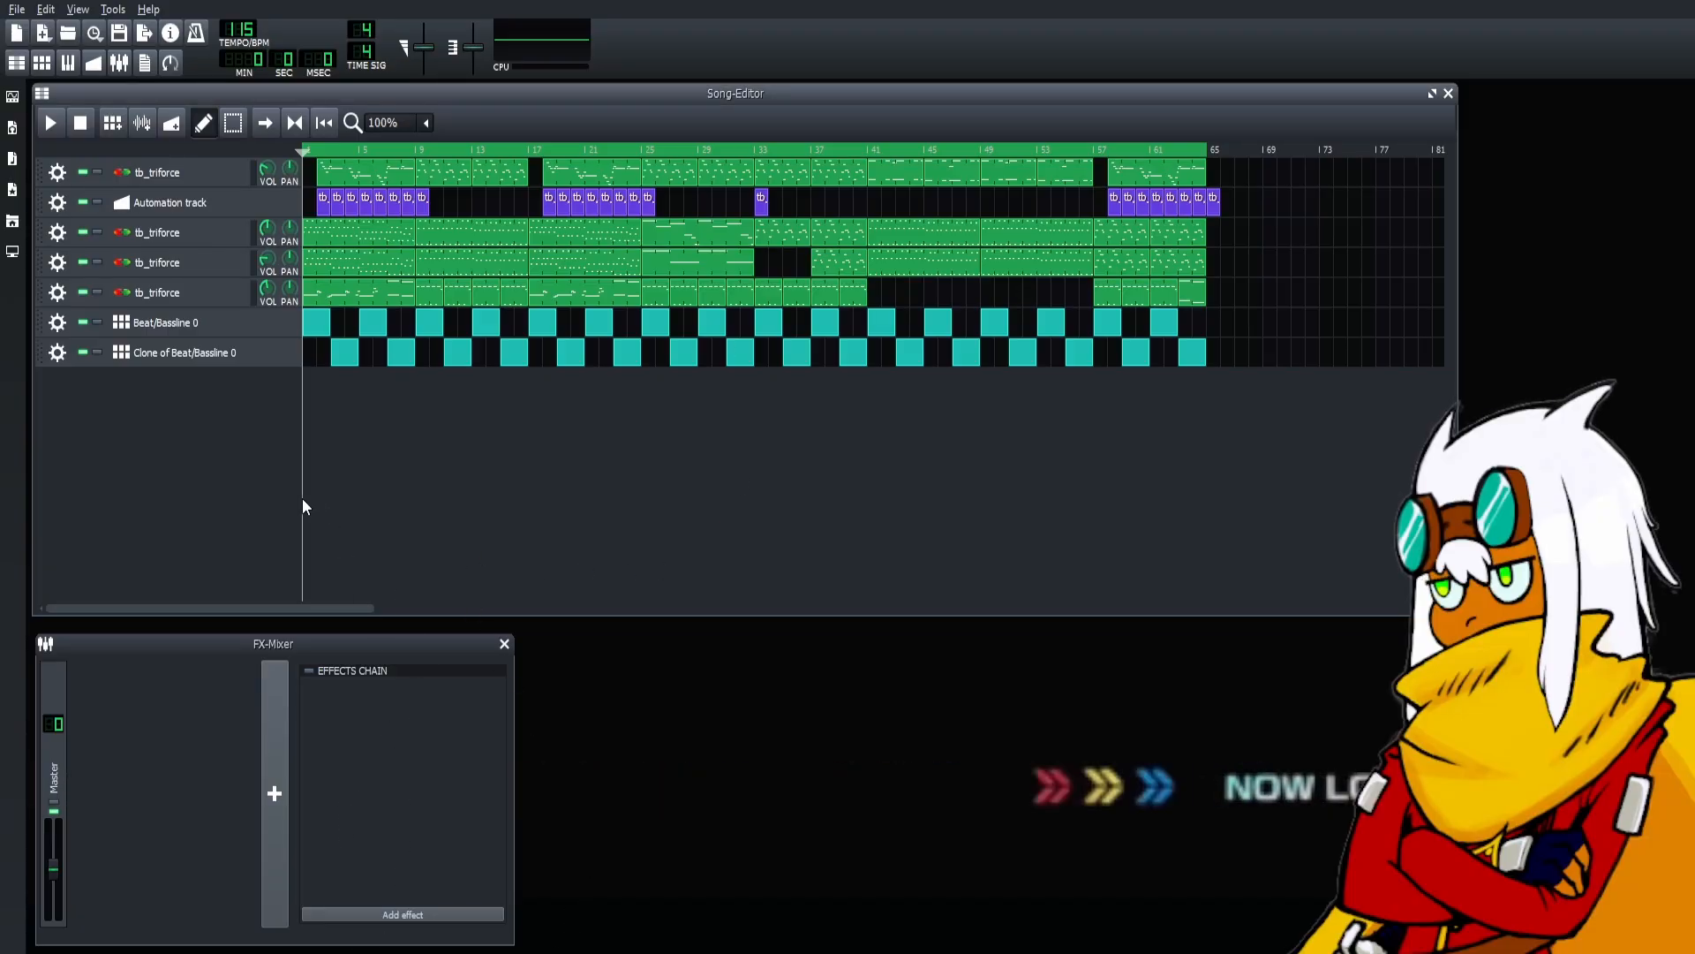
# Switch to LMMS and play the song in the Song-Editor from the beginning
pyautogui.press('space')
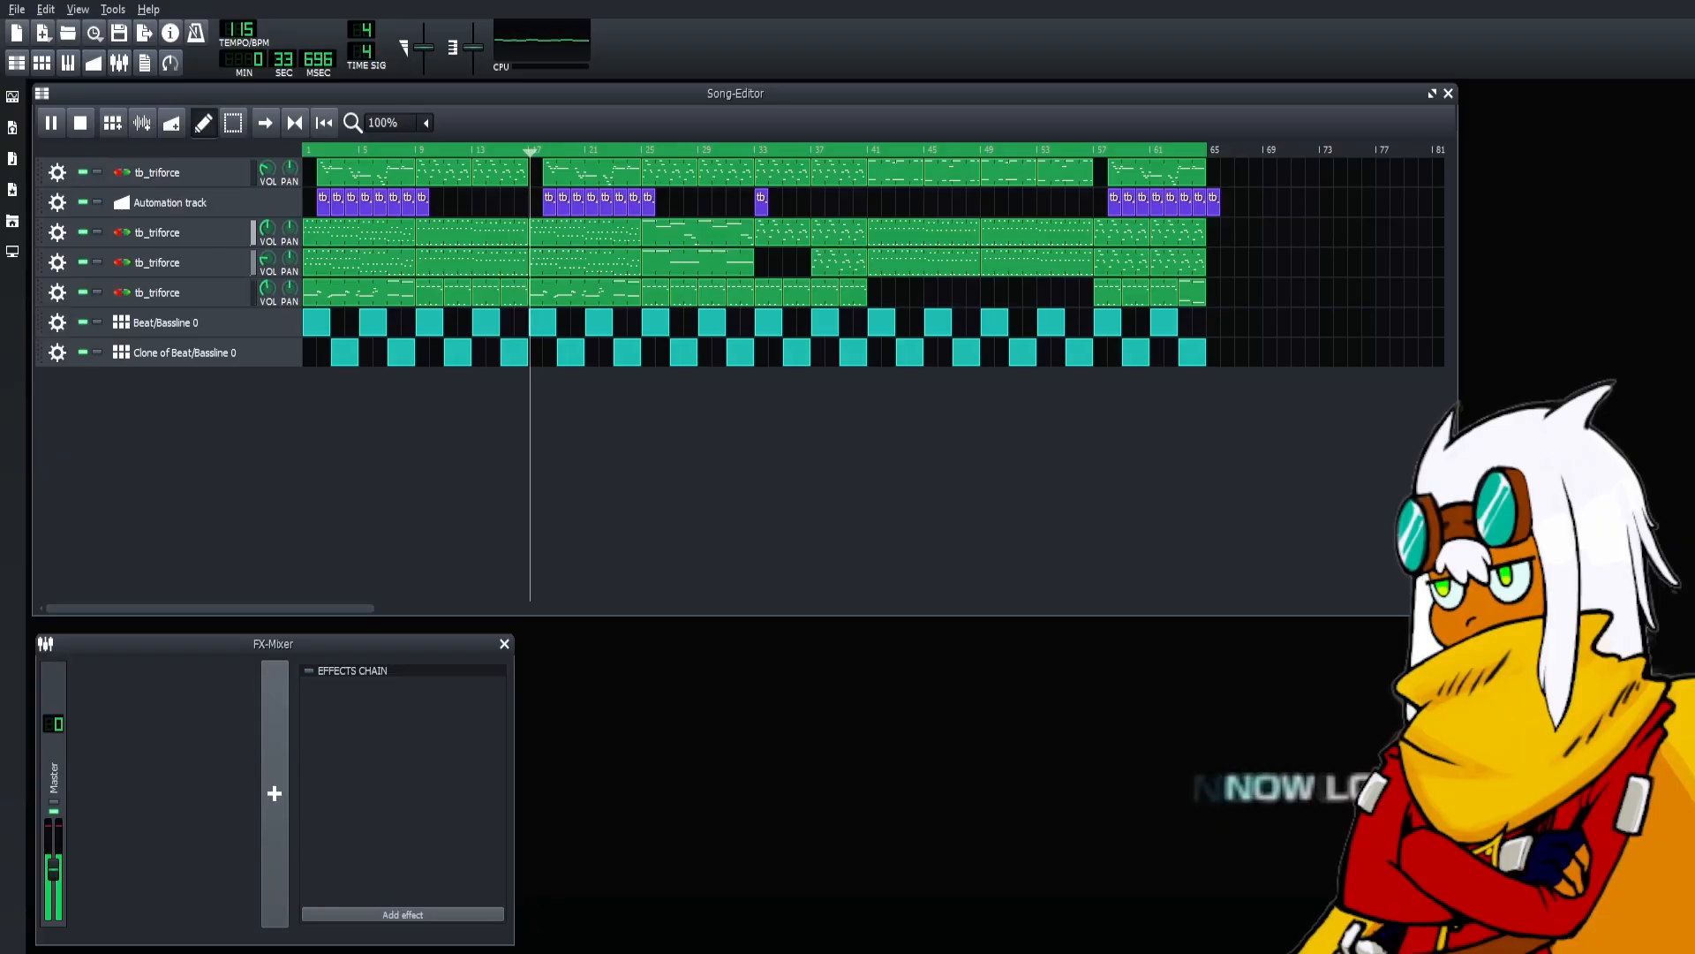
# Stop the song and examine the notes of the second tb_triforce track in the Piano-Roll
pyautogui.press('space')
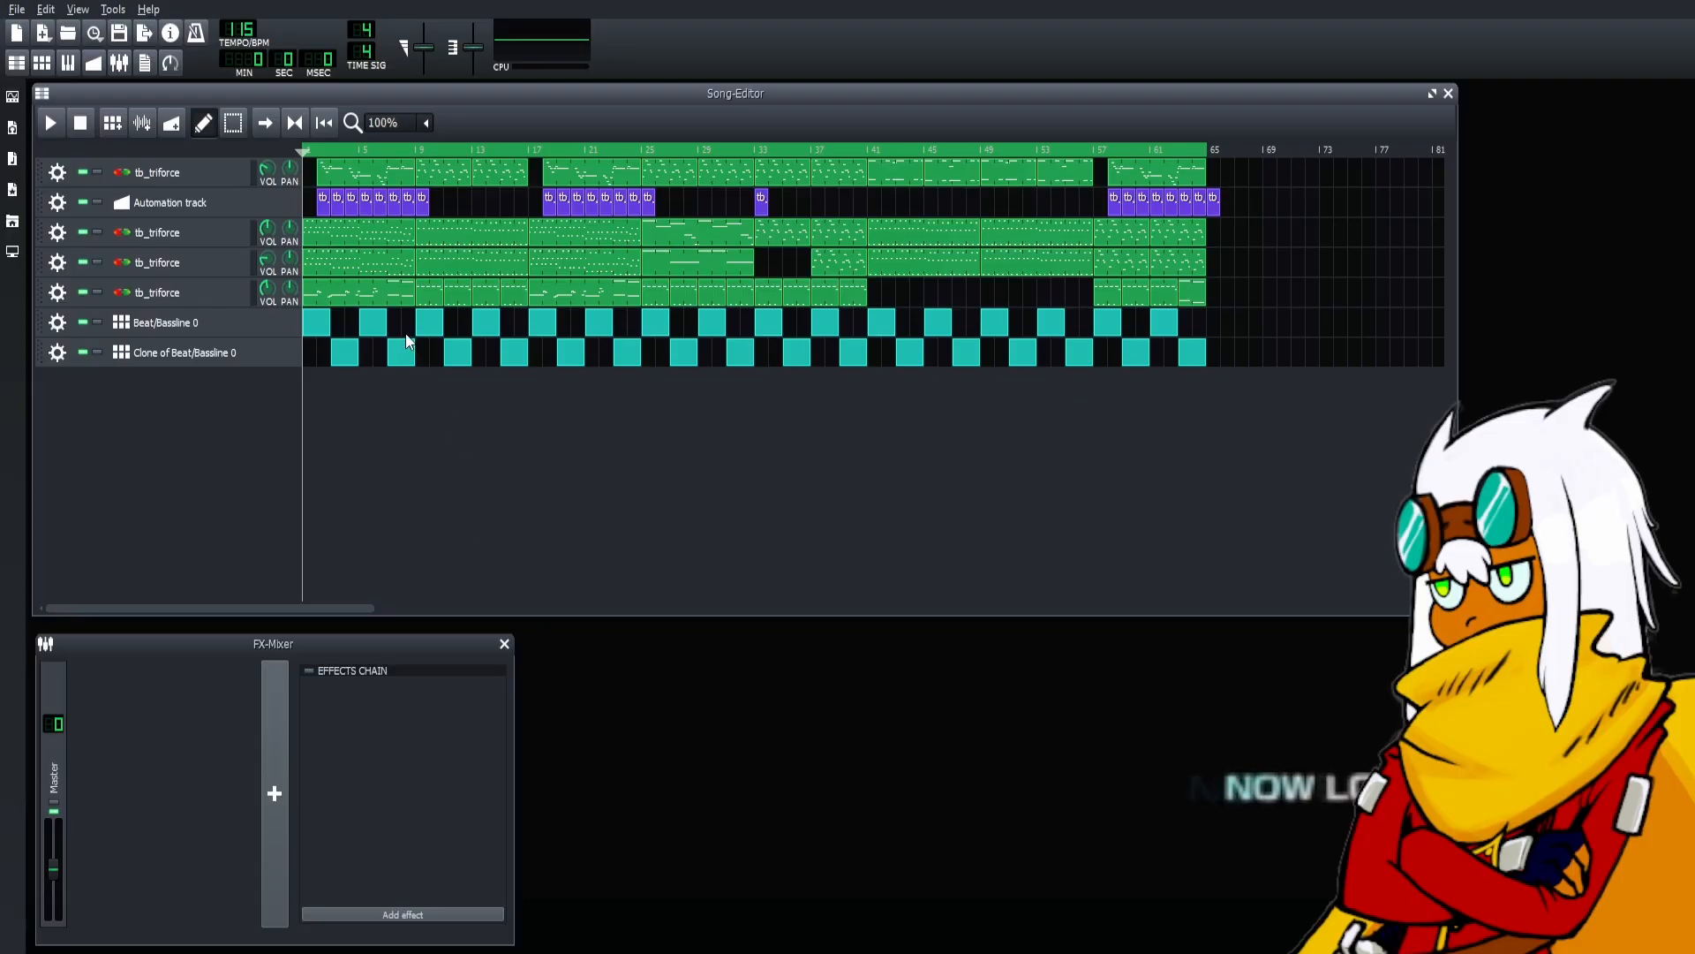
pyautogui.doubleClick(369, 241)
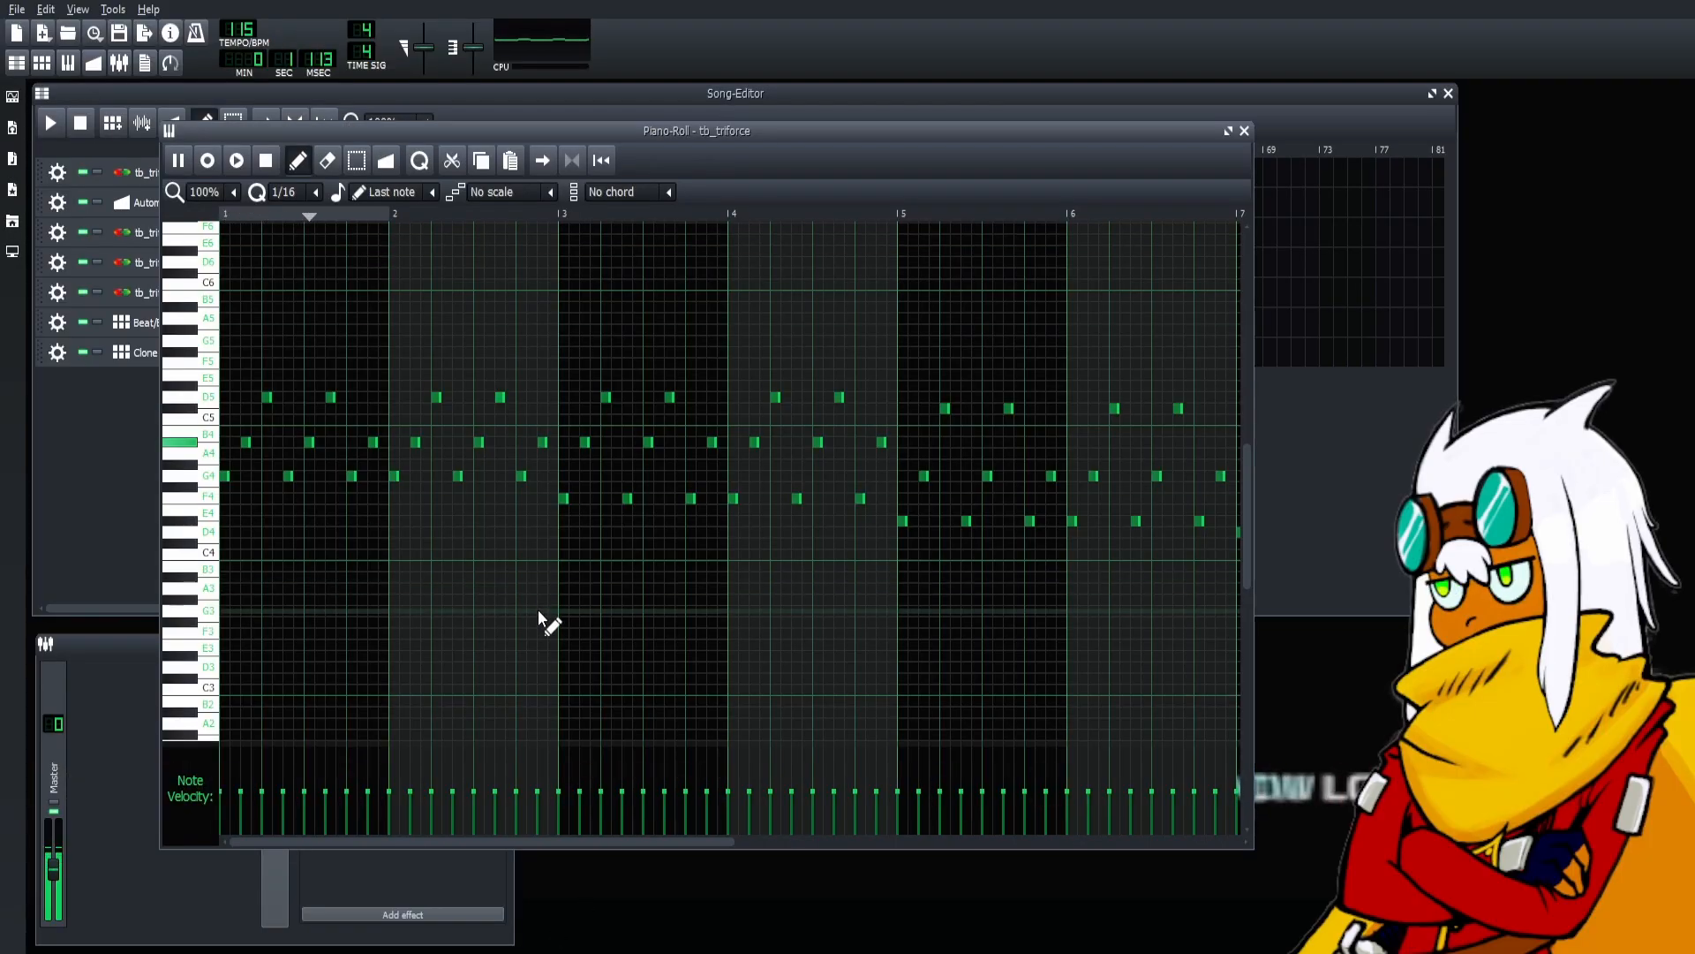
pyautogui.click(1244, 132)
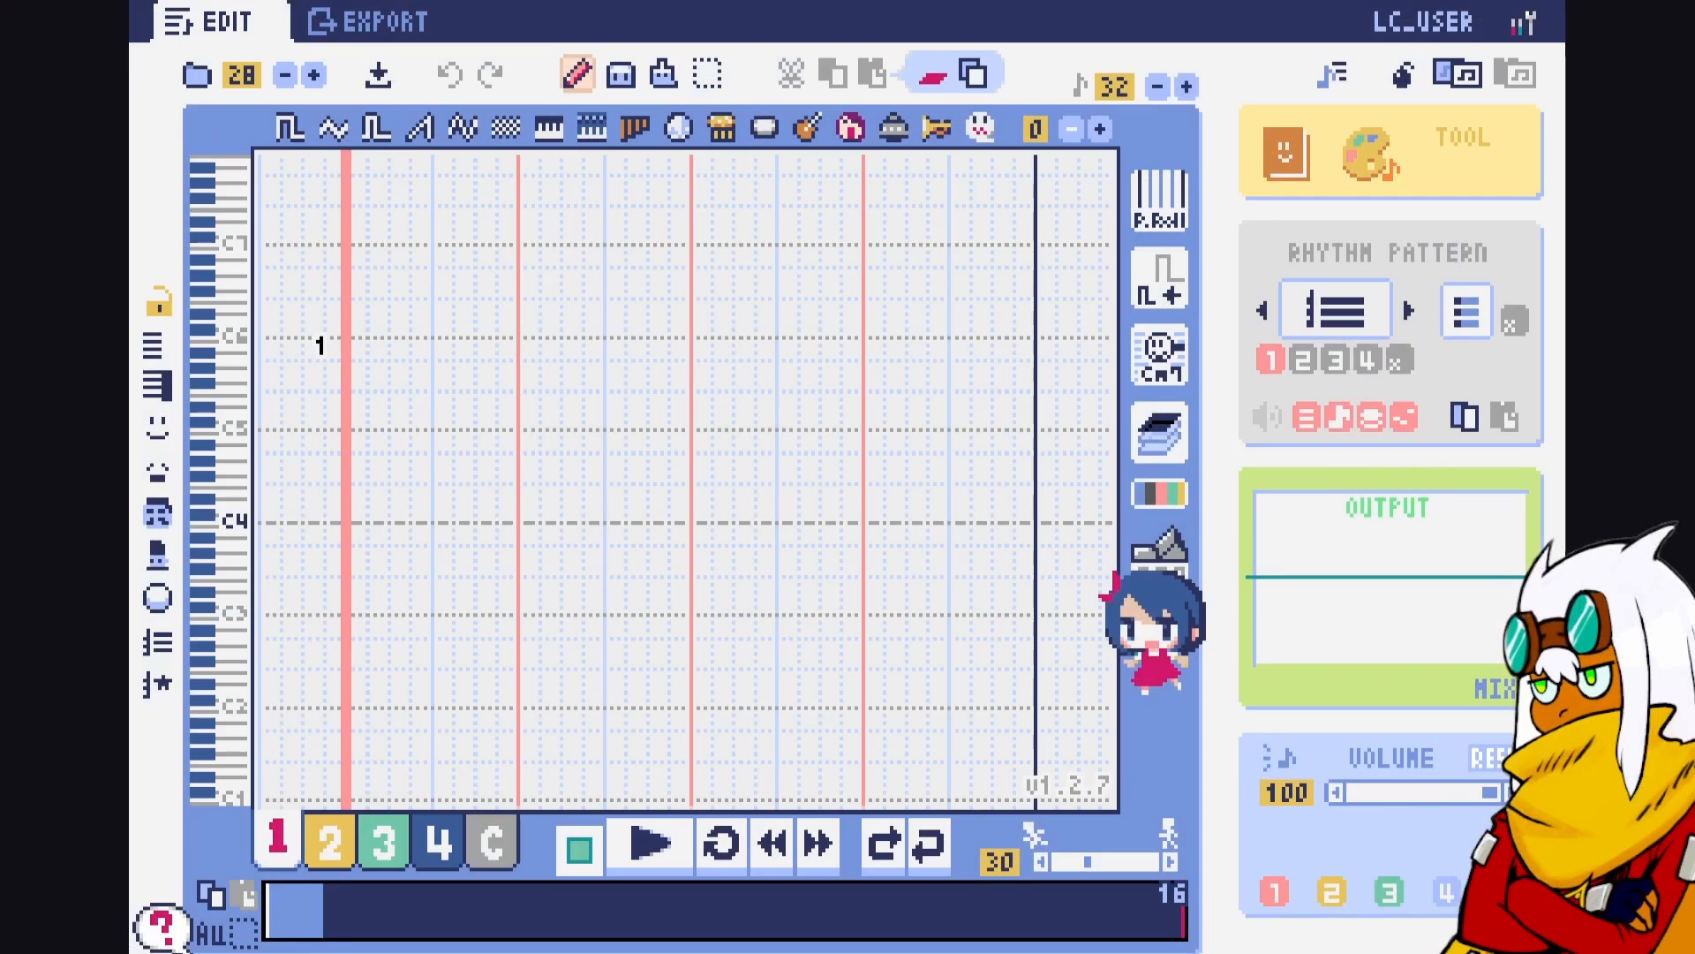
# In Lovely Composer's empty song 28, set the speed to 31, giving a tempo of 116.6 BPM
pyautogui.moveTo(1092, 863)
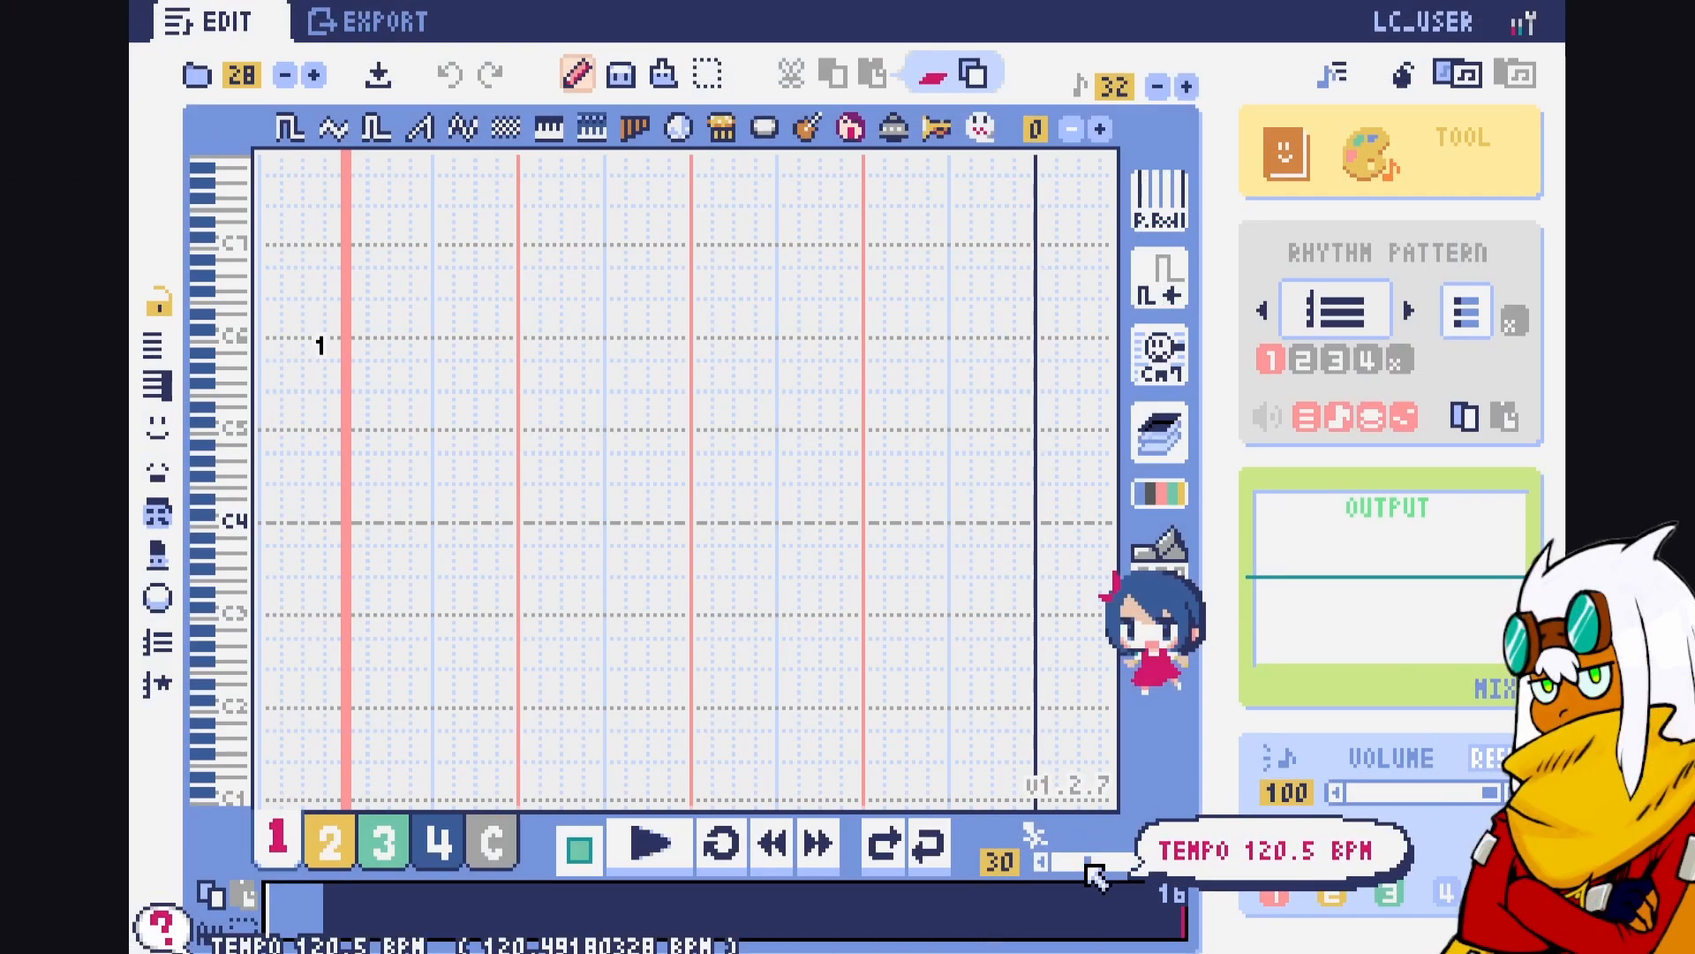
pyautogui.moveTo(1093, 862); pyautogui.dragTo(1050, 862)
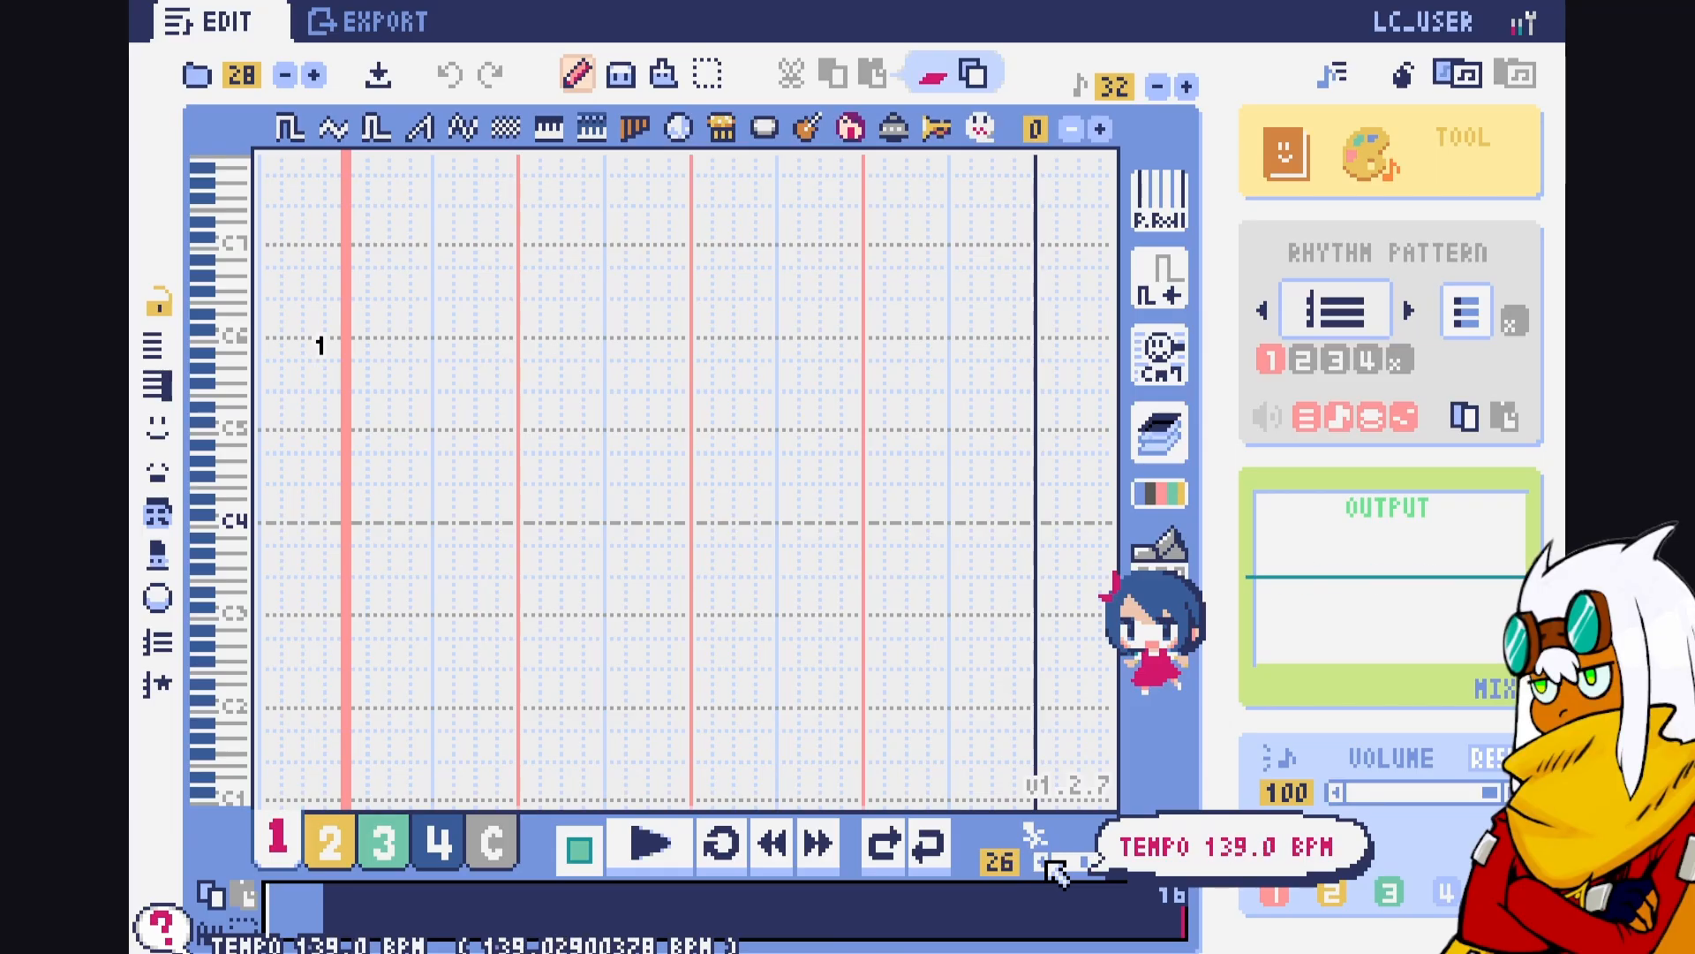
pyautogui.click(1046, 862)
pyautogui.click(1047, 862)
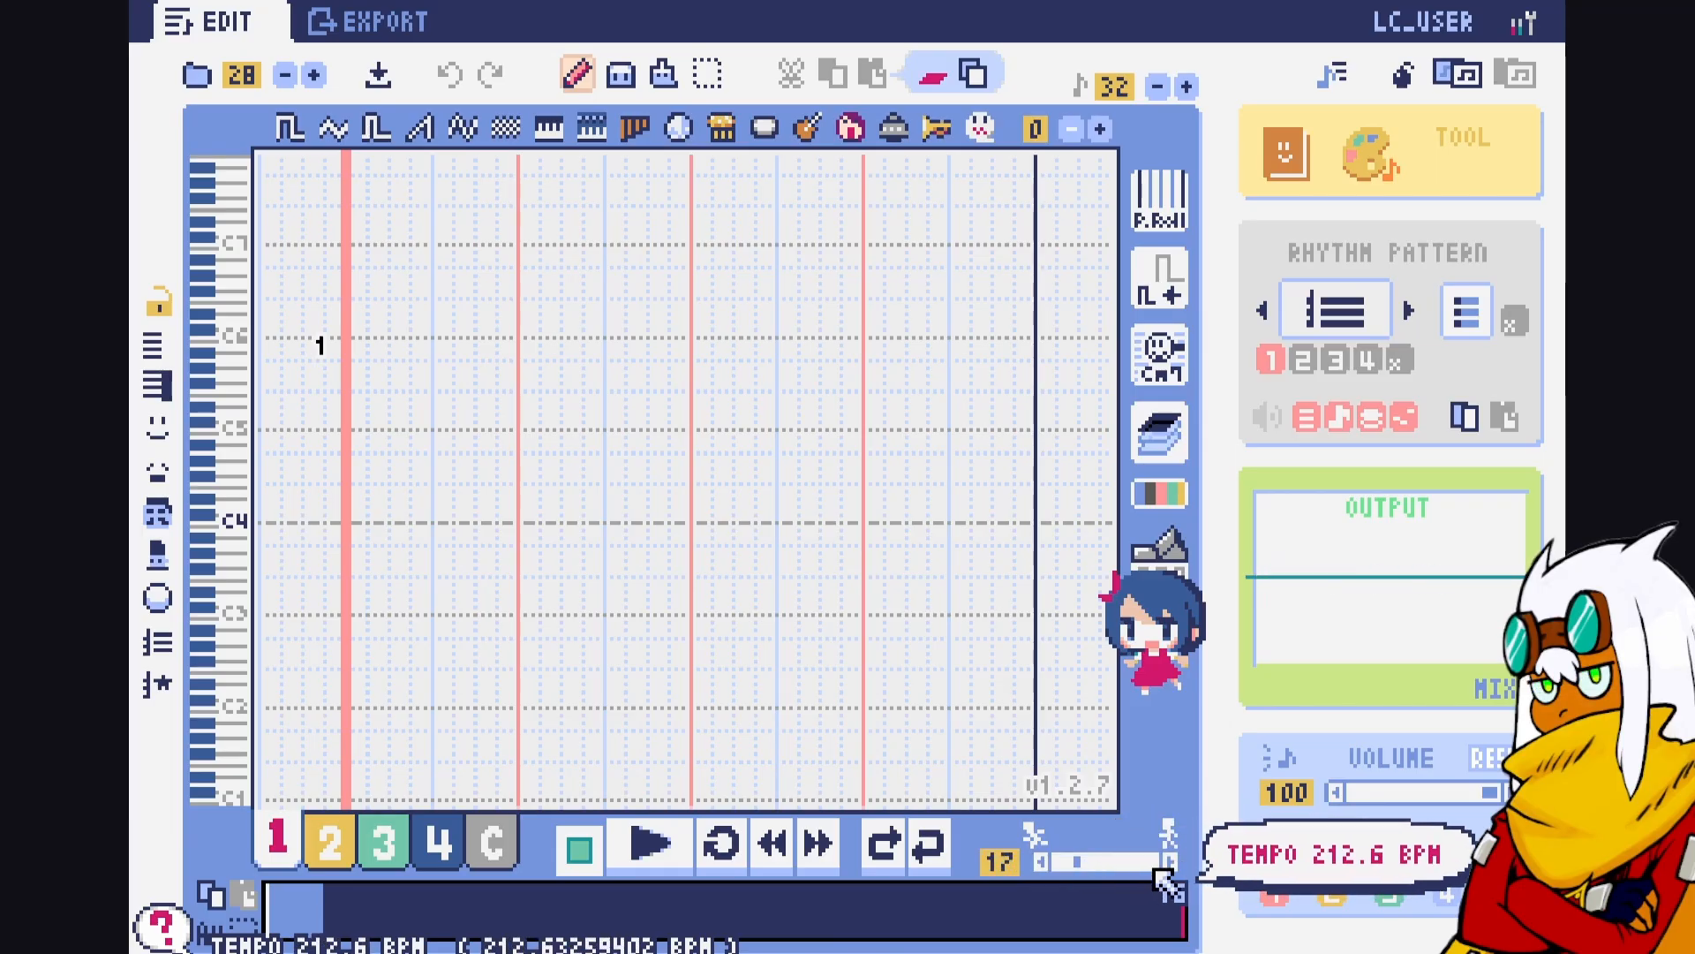
pyautogui.click(1169, 866)
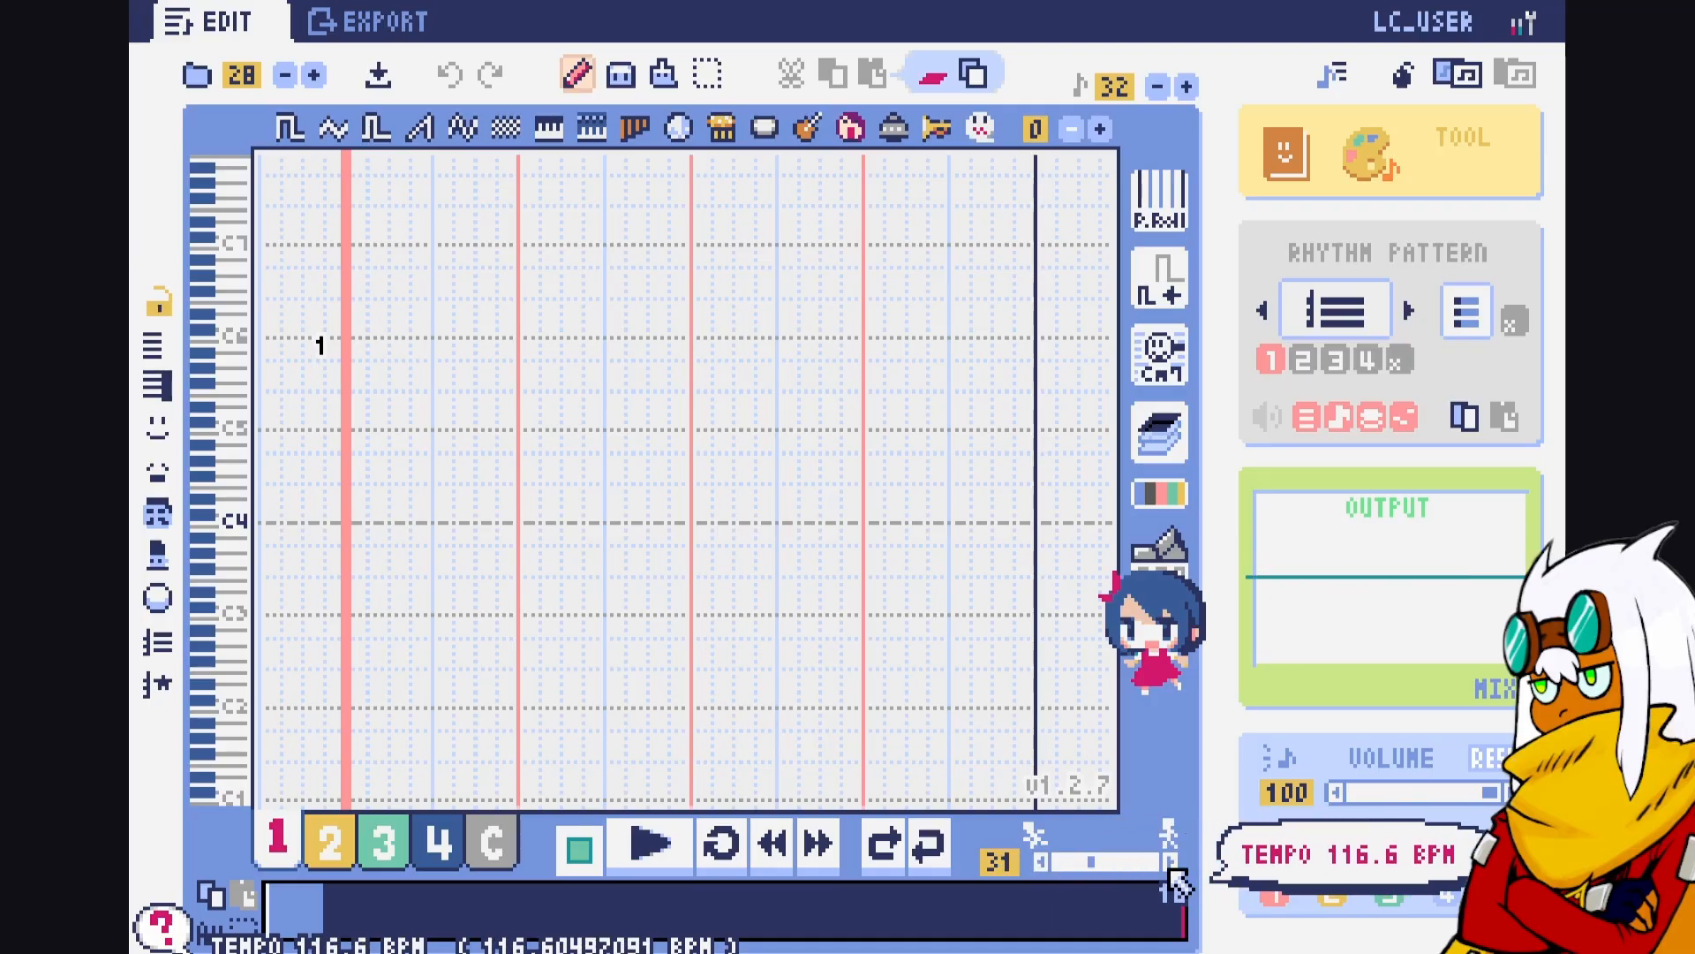
pyautogui.click(1166, 868)
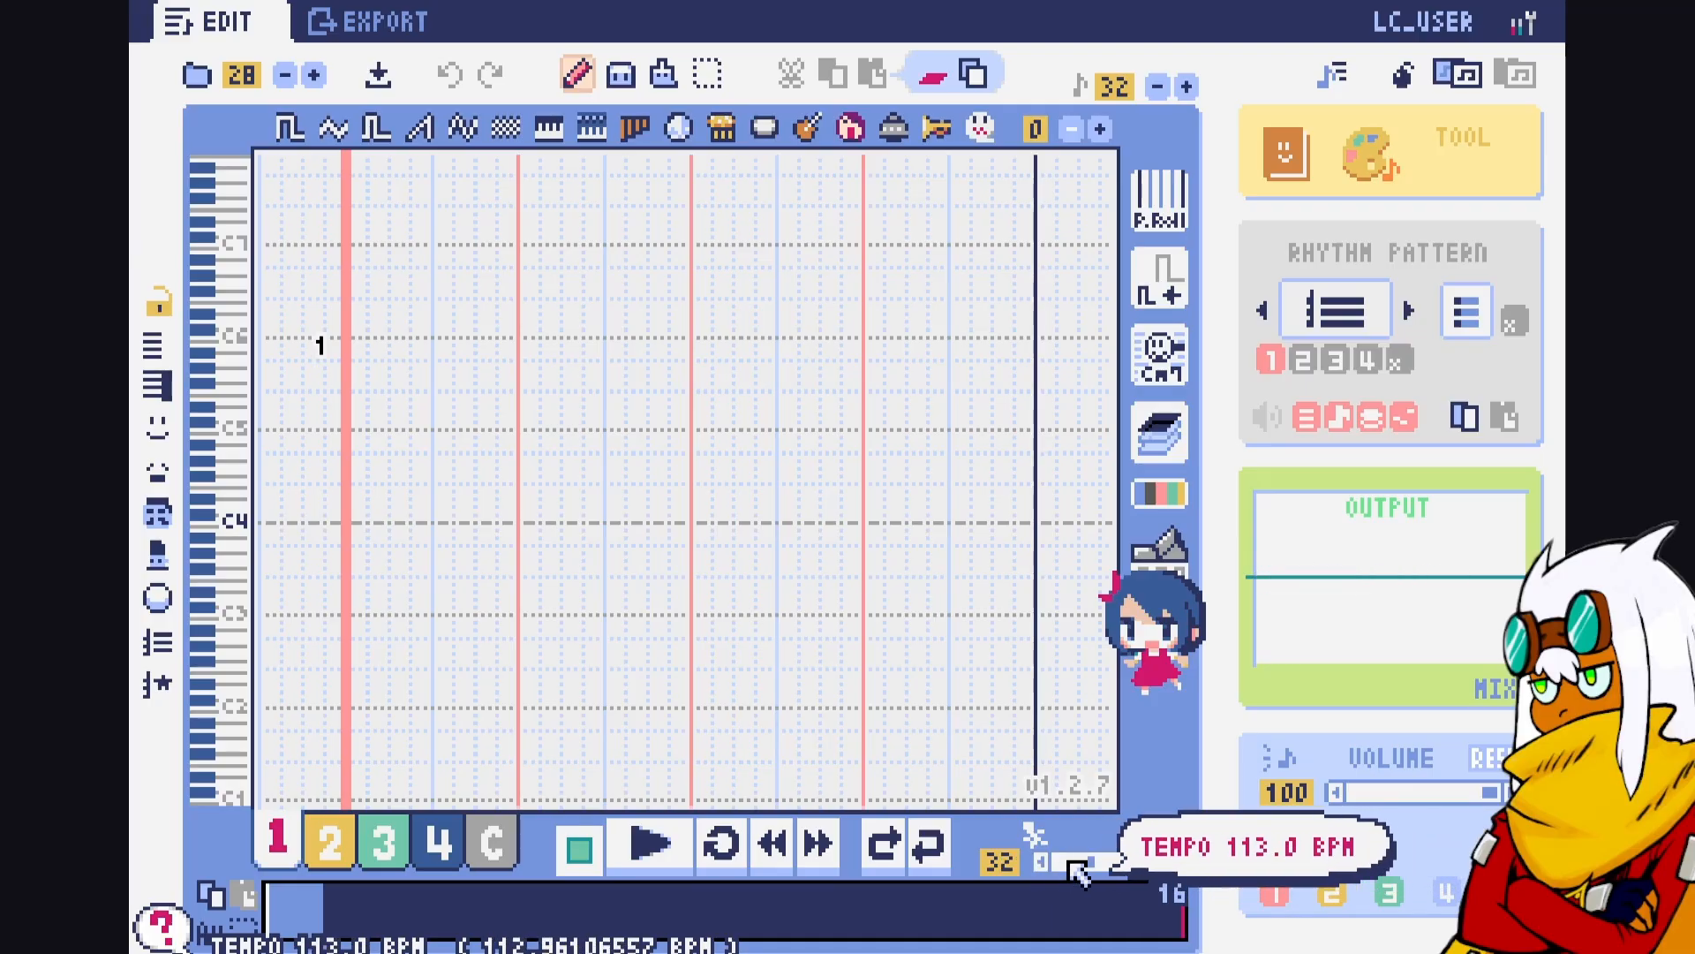
pyautogui.click(1042, 862)
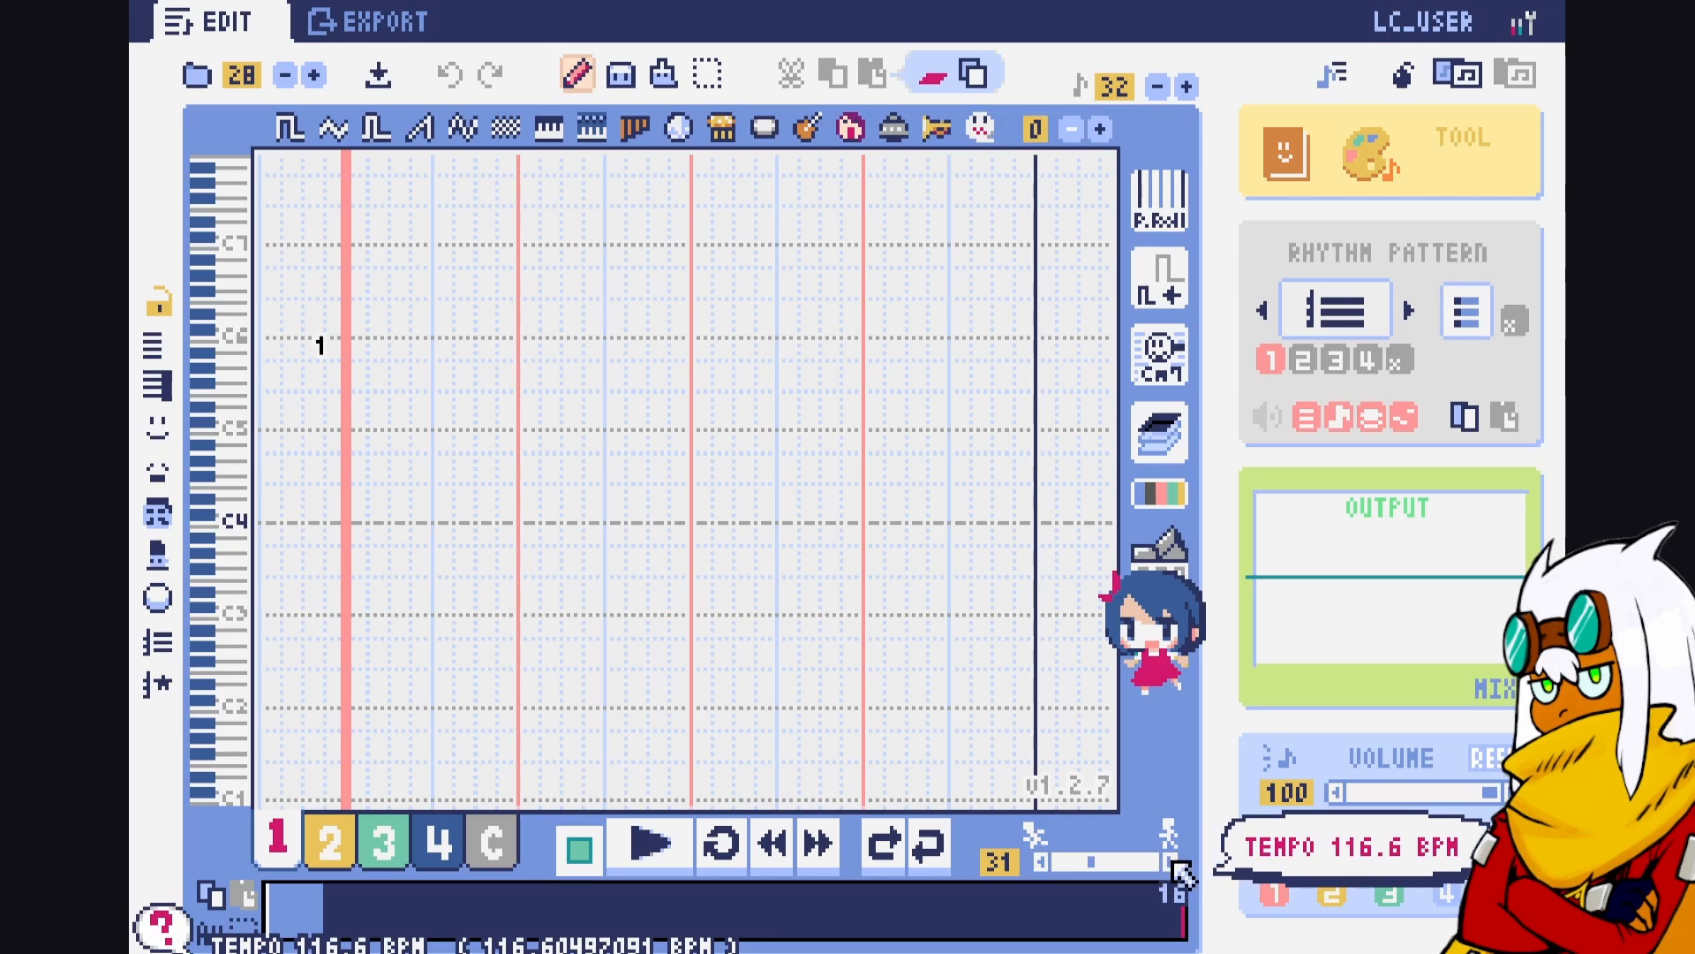
pyautogui.click(1169, 862)
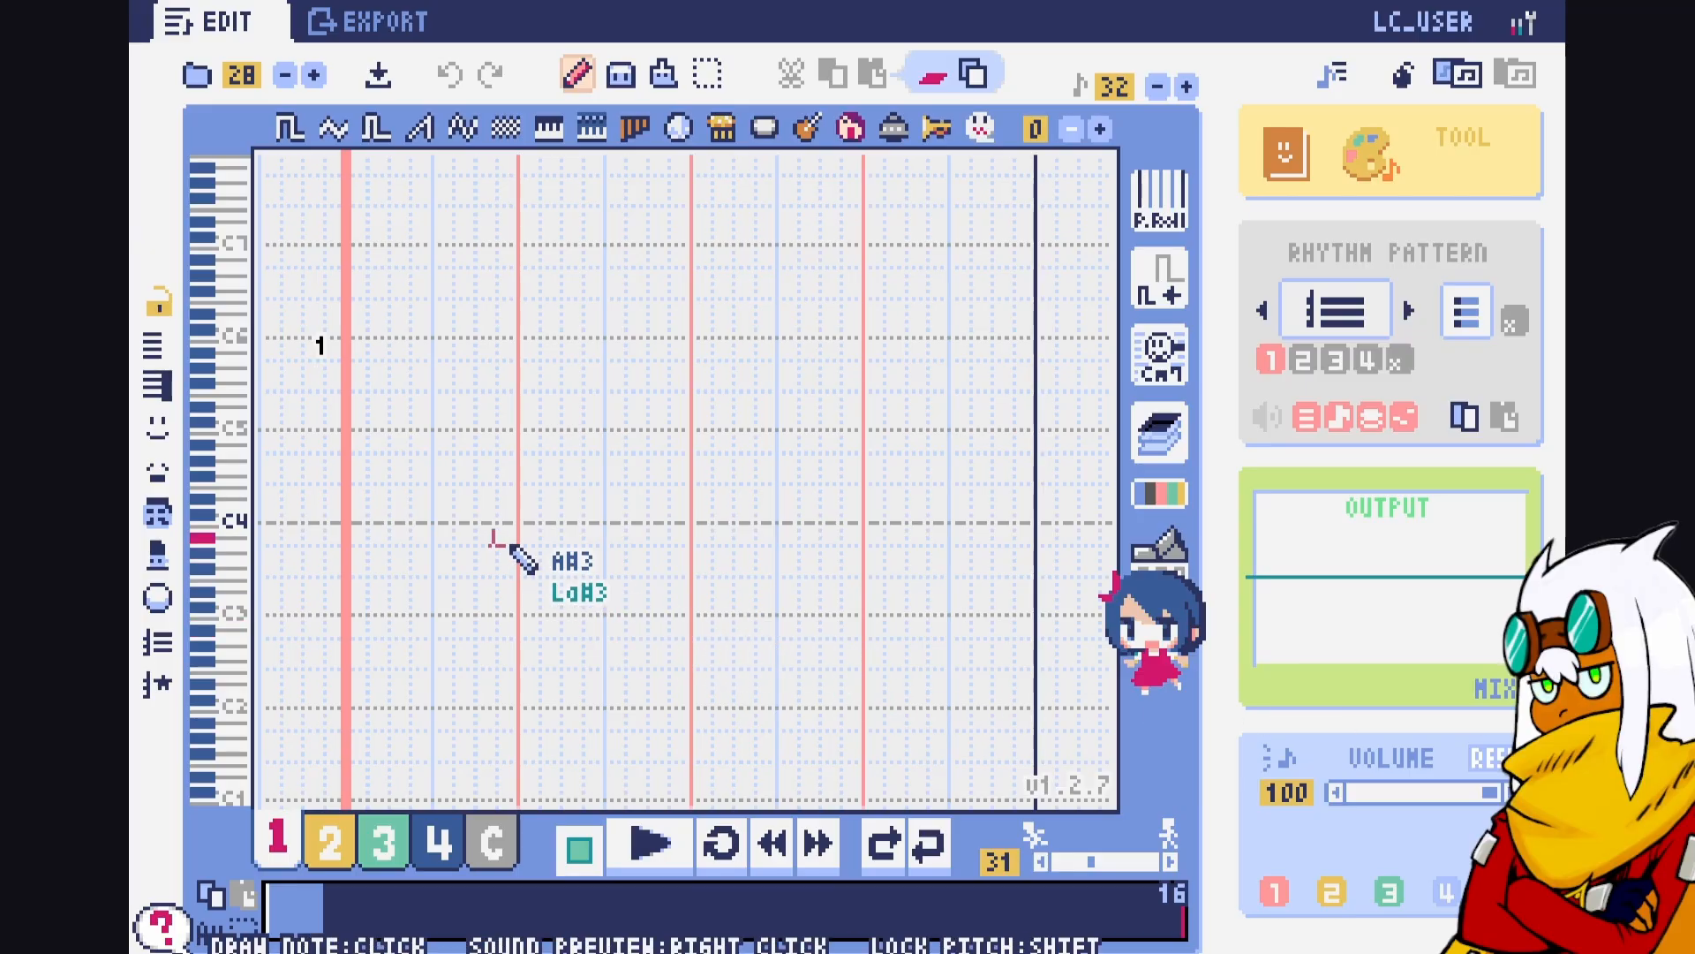
# Draw G4, A#4 and D5 followed by a lower fourth note at the start of page 1 in part 1, playing them back
pyautogui.click(346, 468)
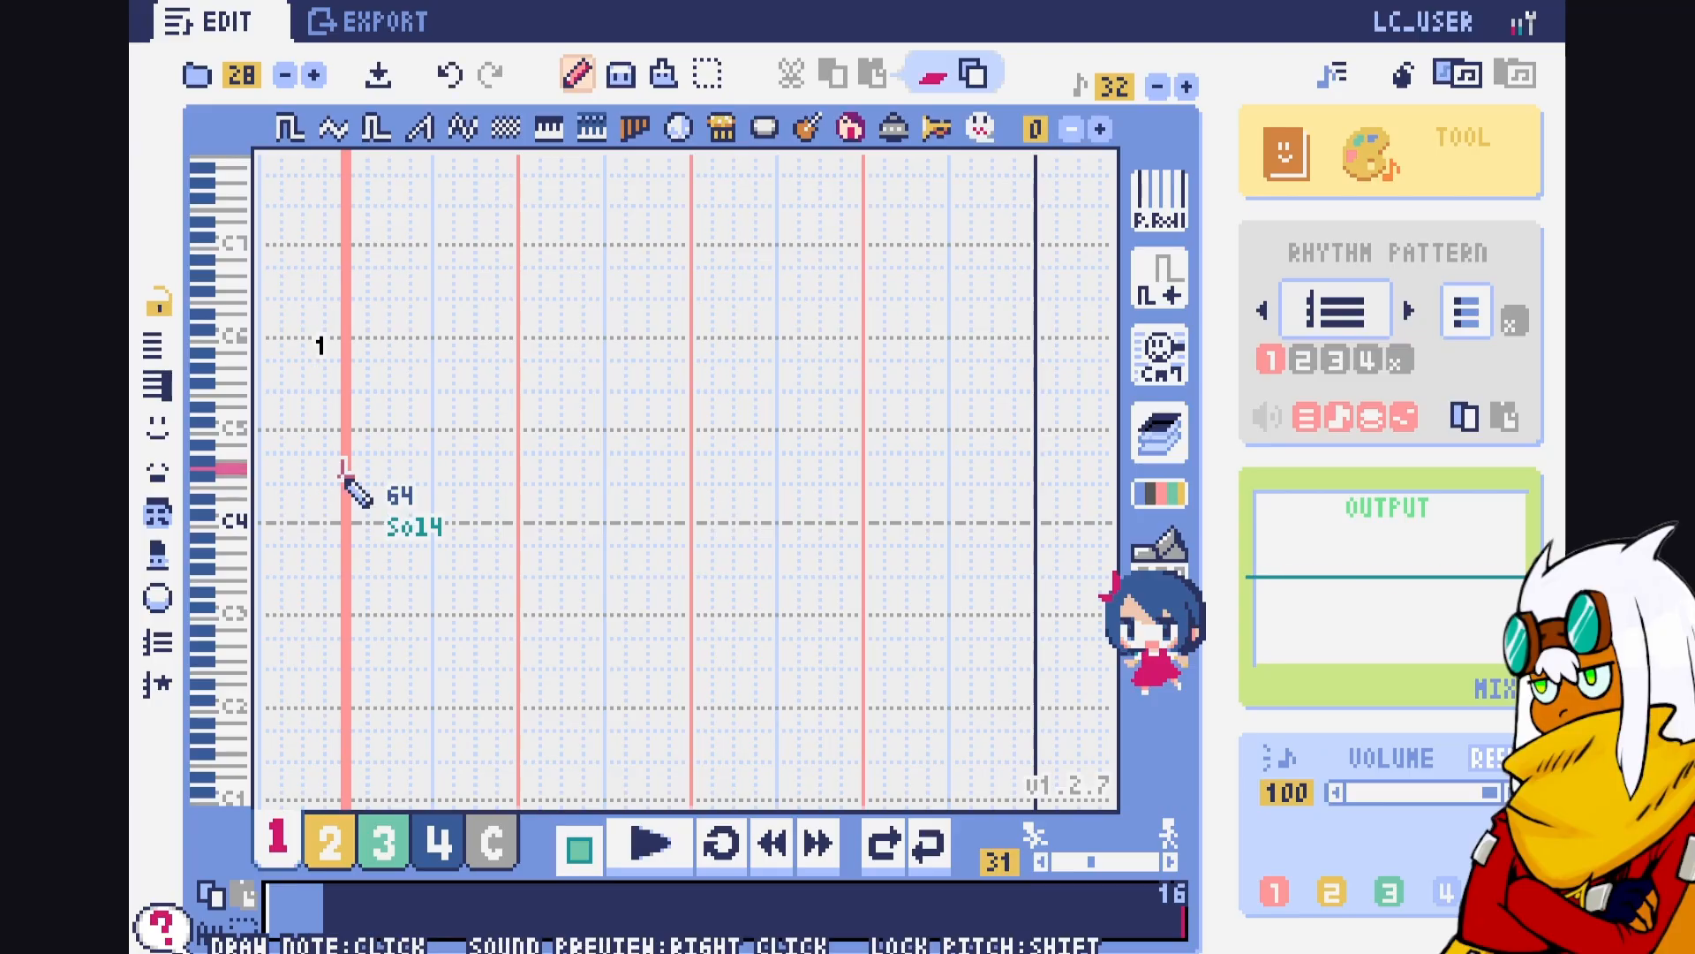
pyautogui.press('space')
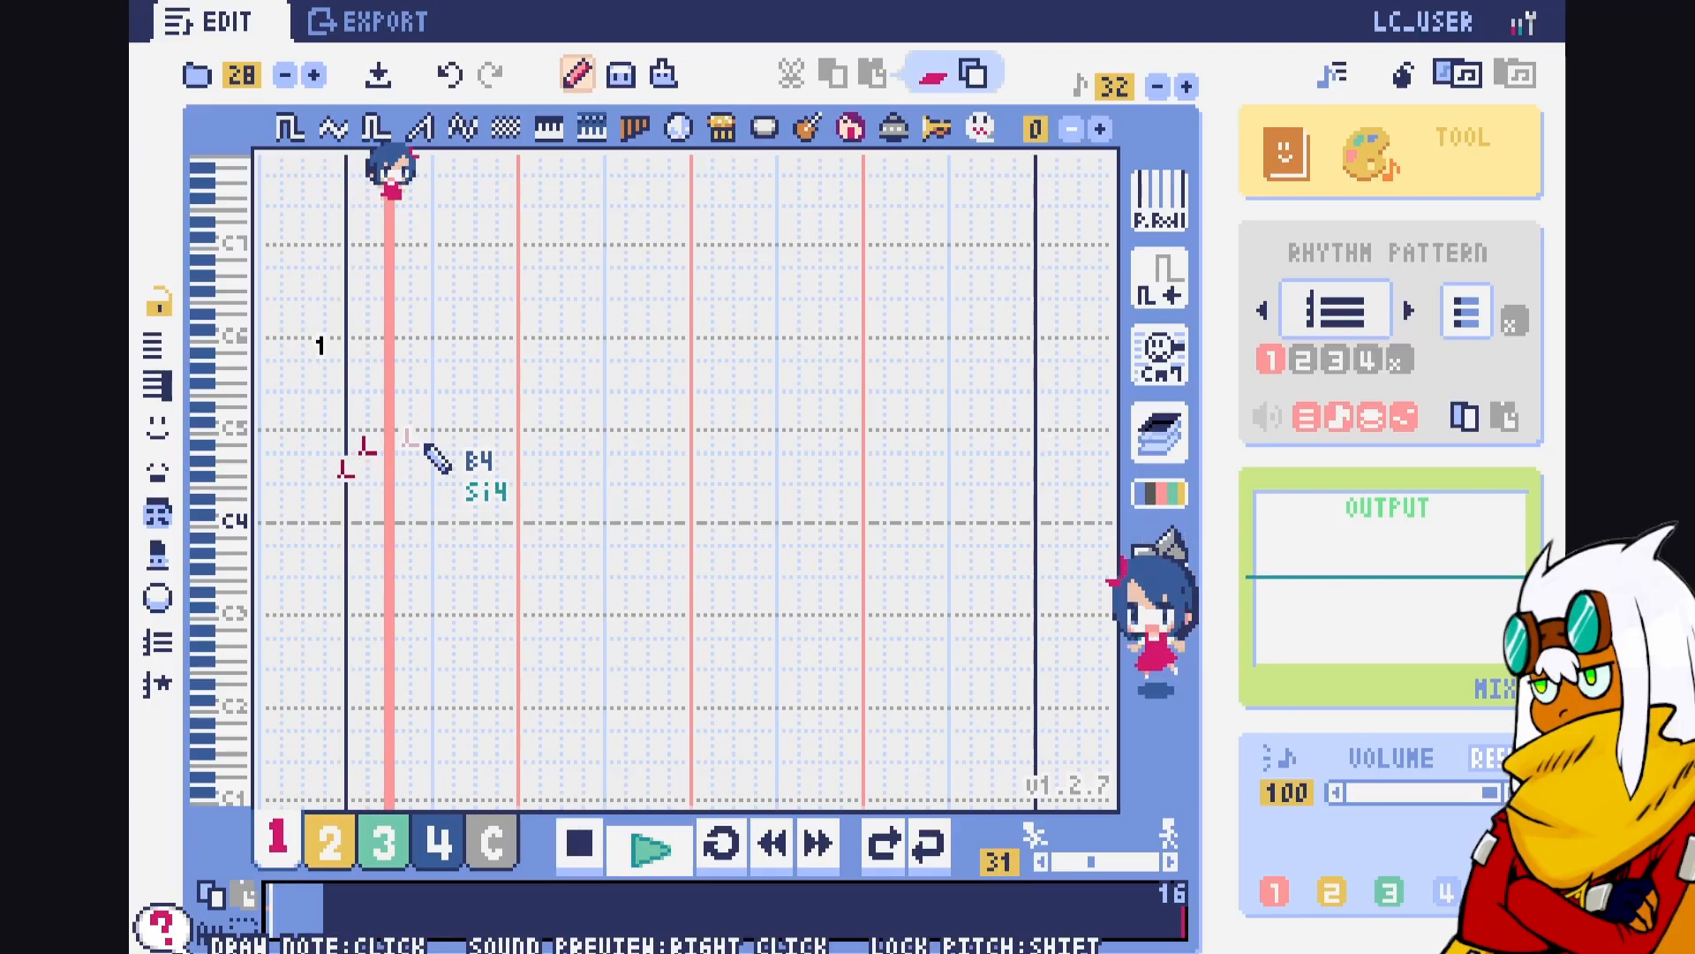
pyautogui.press('space')
pyautogui.click(400, 417)
pyautogui.press('space')
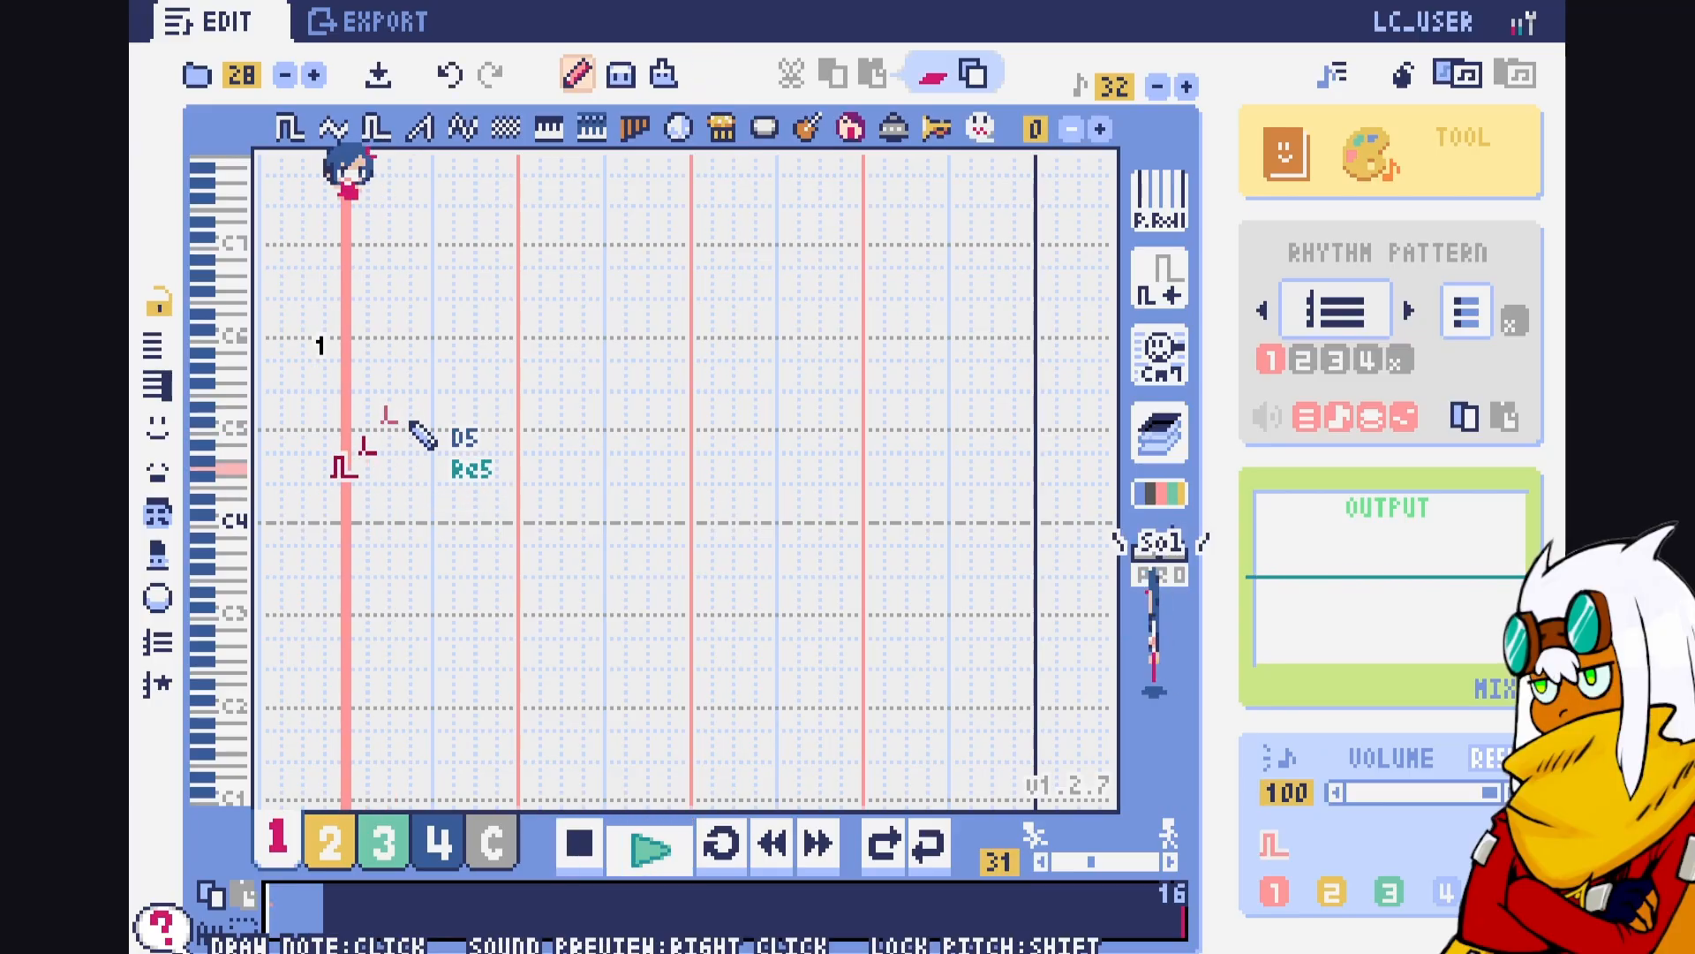
pyautogui.press('space')
pyautogui.click(423, 477)
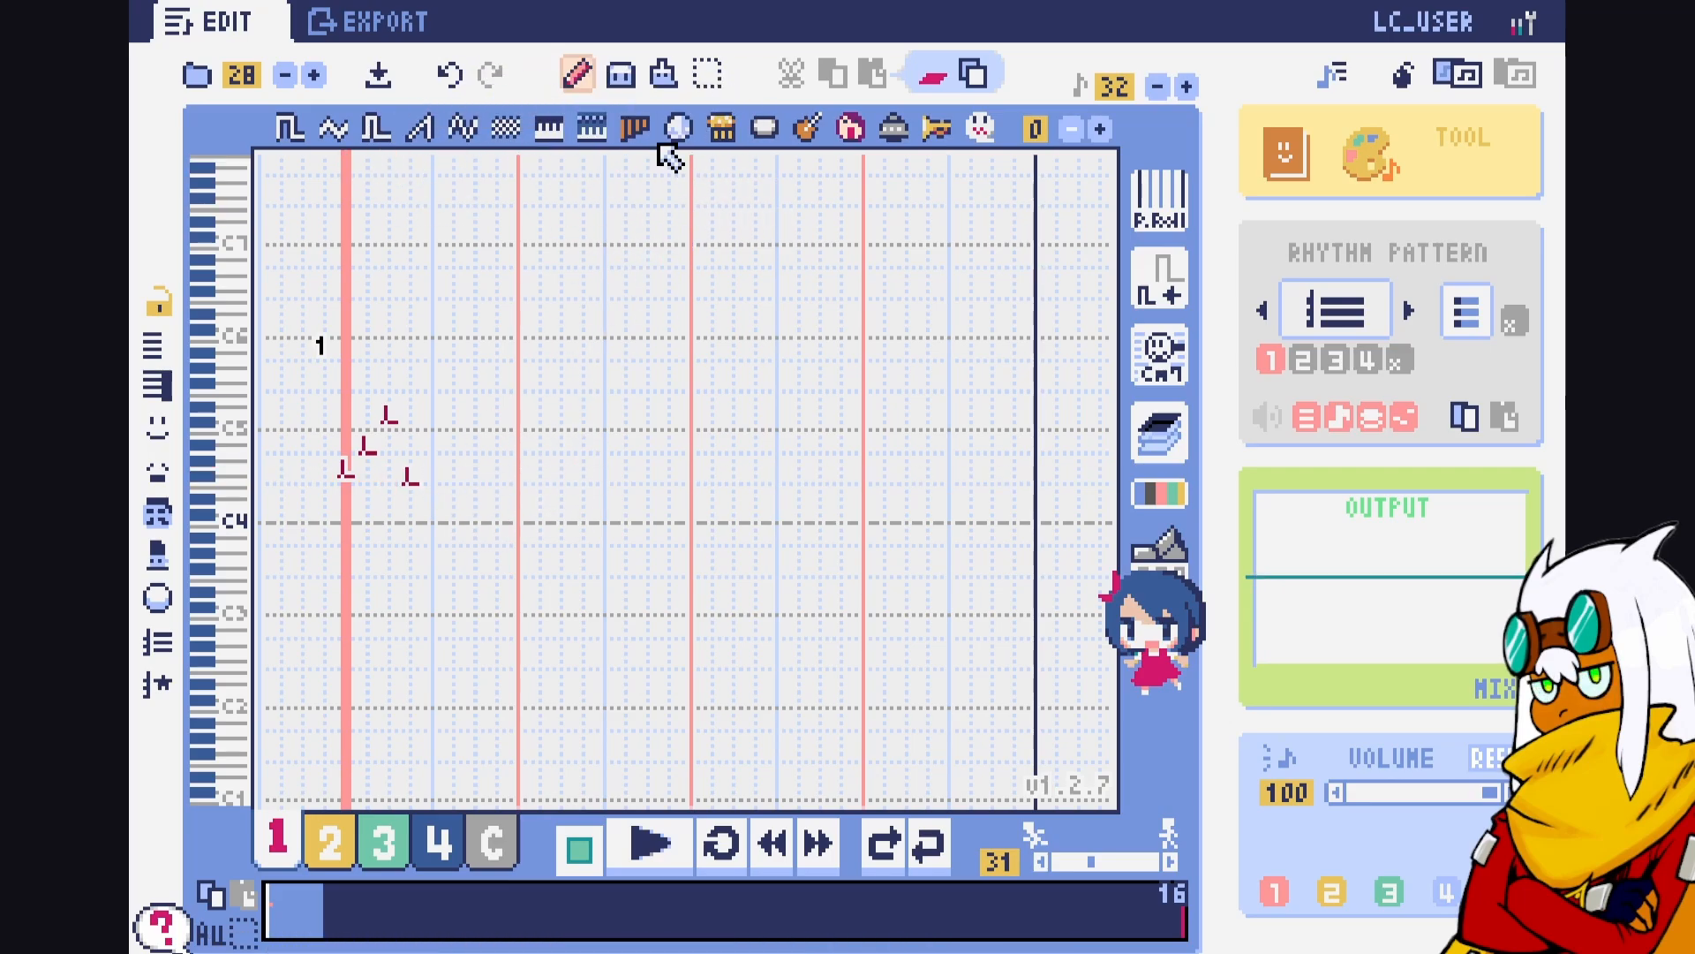
# Remove the last two notes and continue the arpeggio on page 1 with D5, G4, A#4 and D5
pyautogui.click(620, 74)
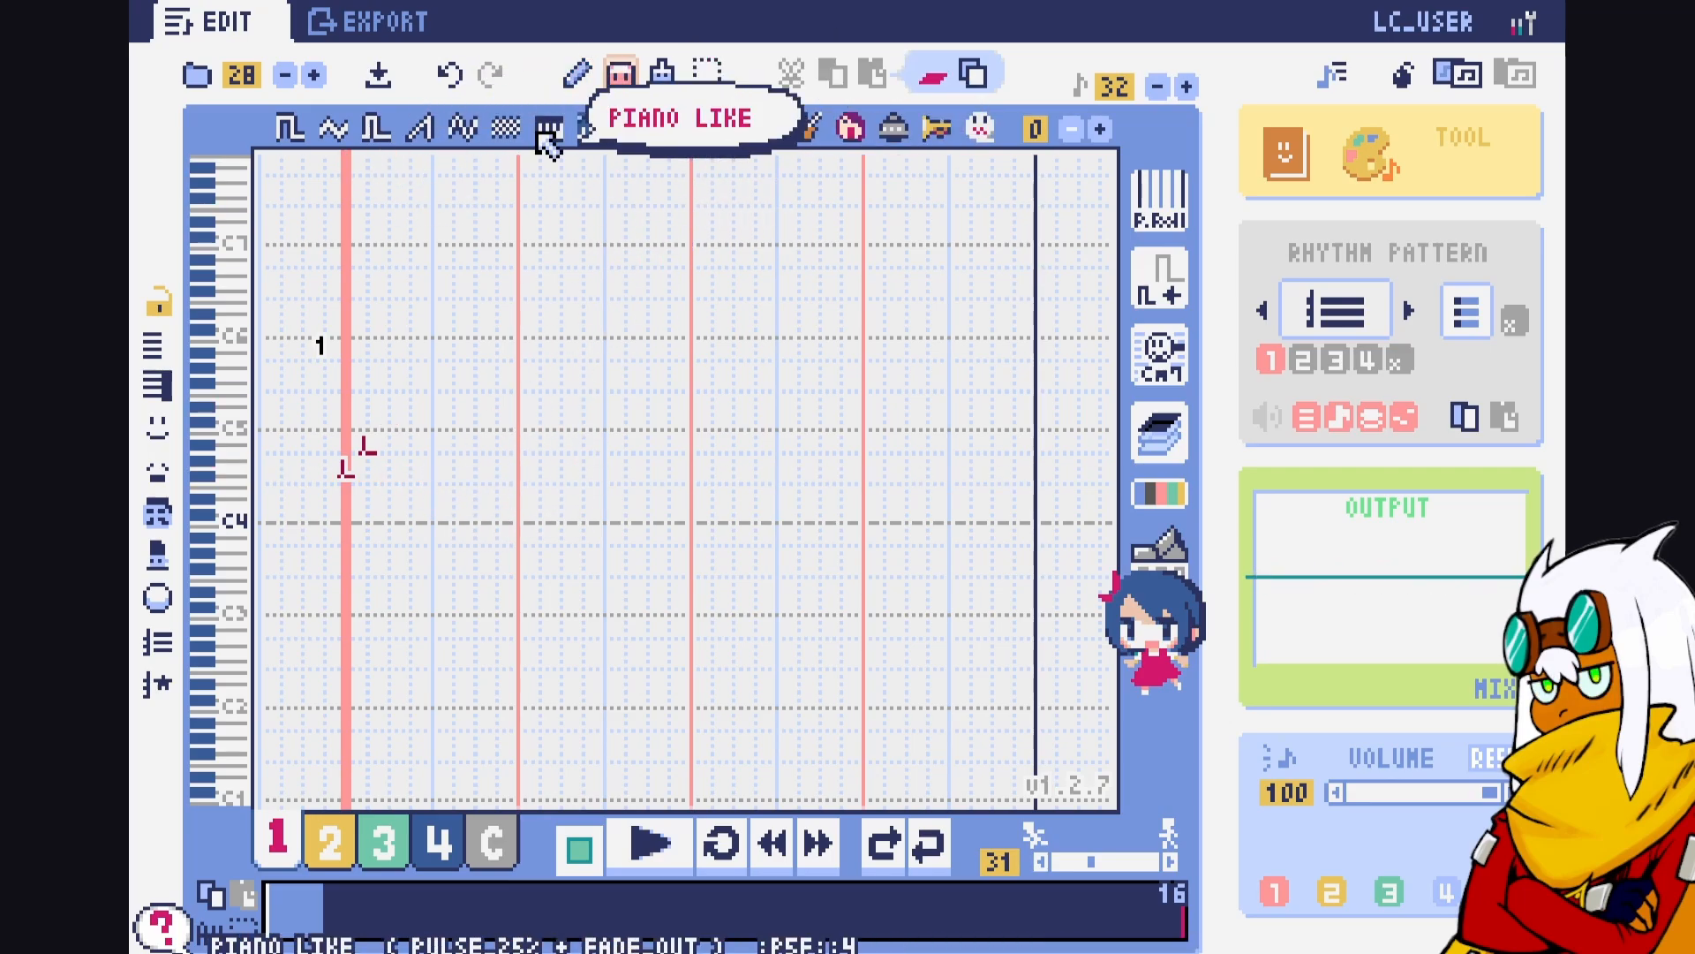
pyautogui.click(577, 74)
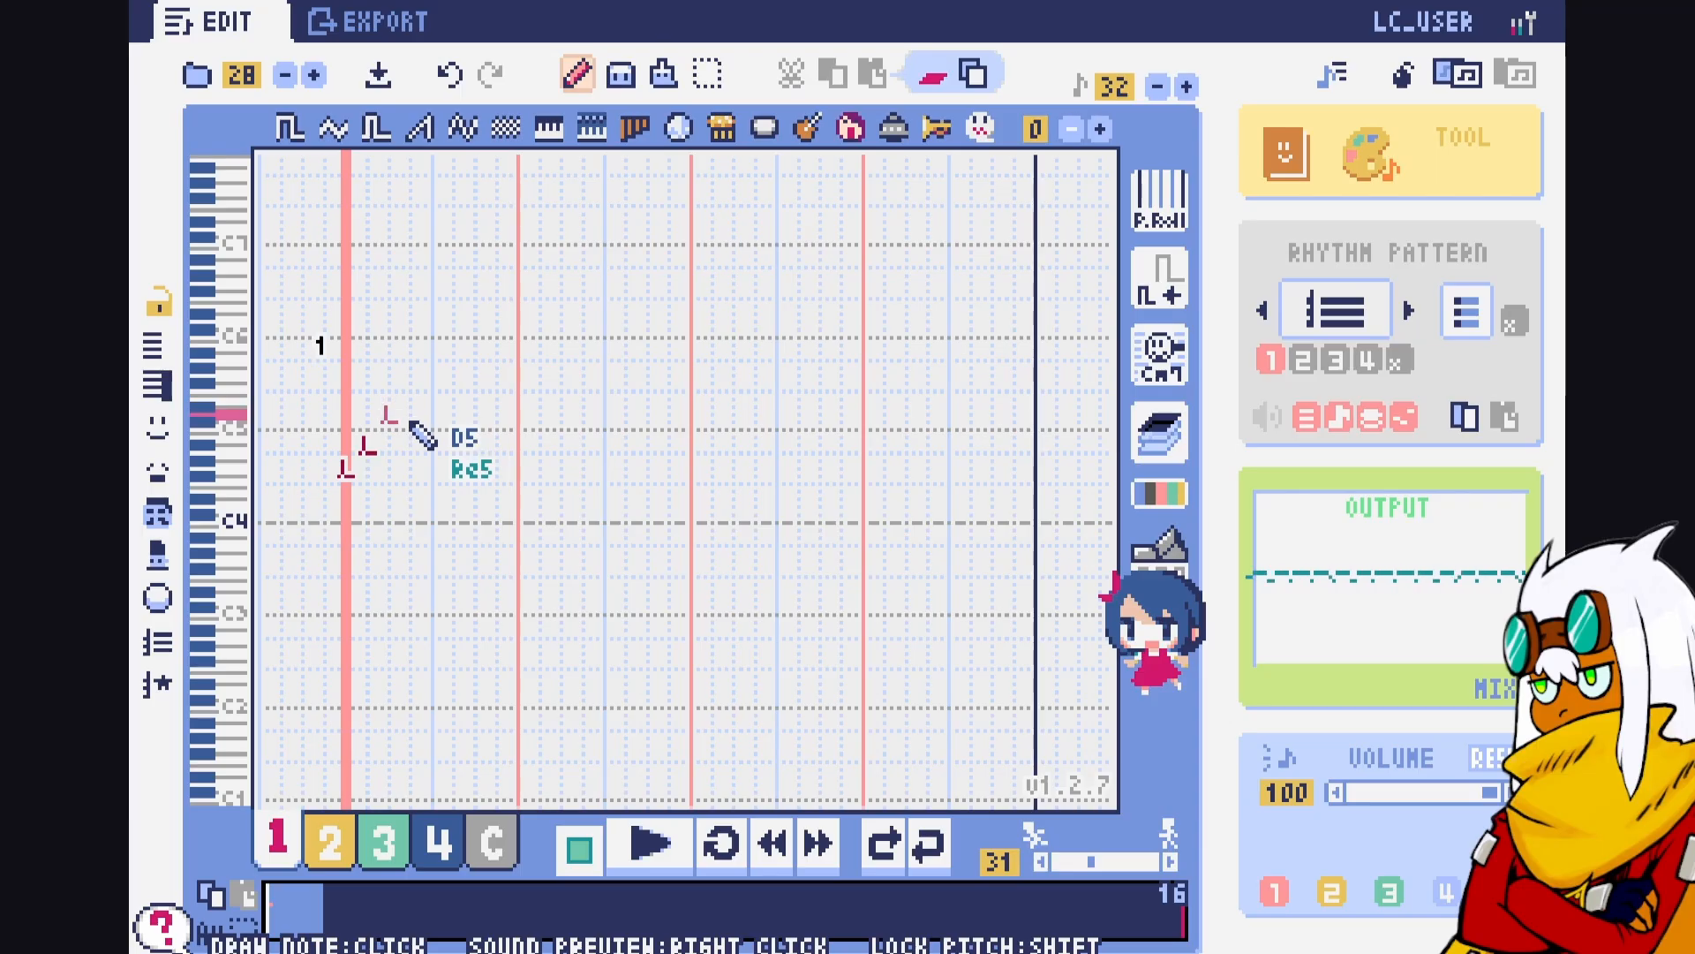
pyautogui.click(420, 461)
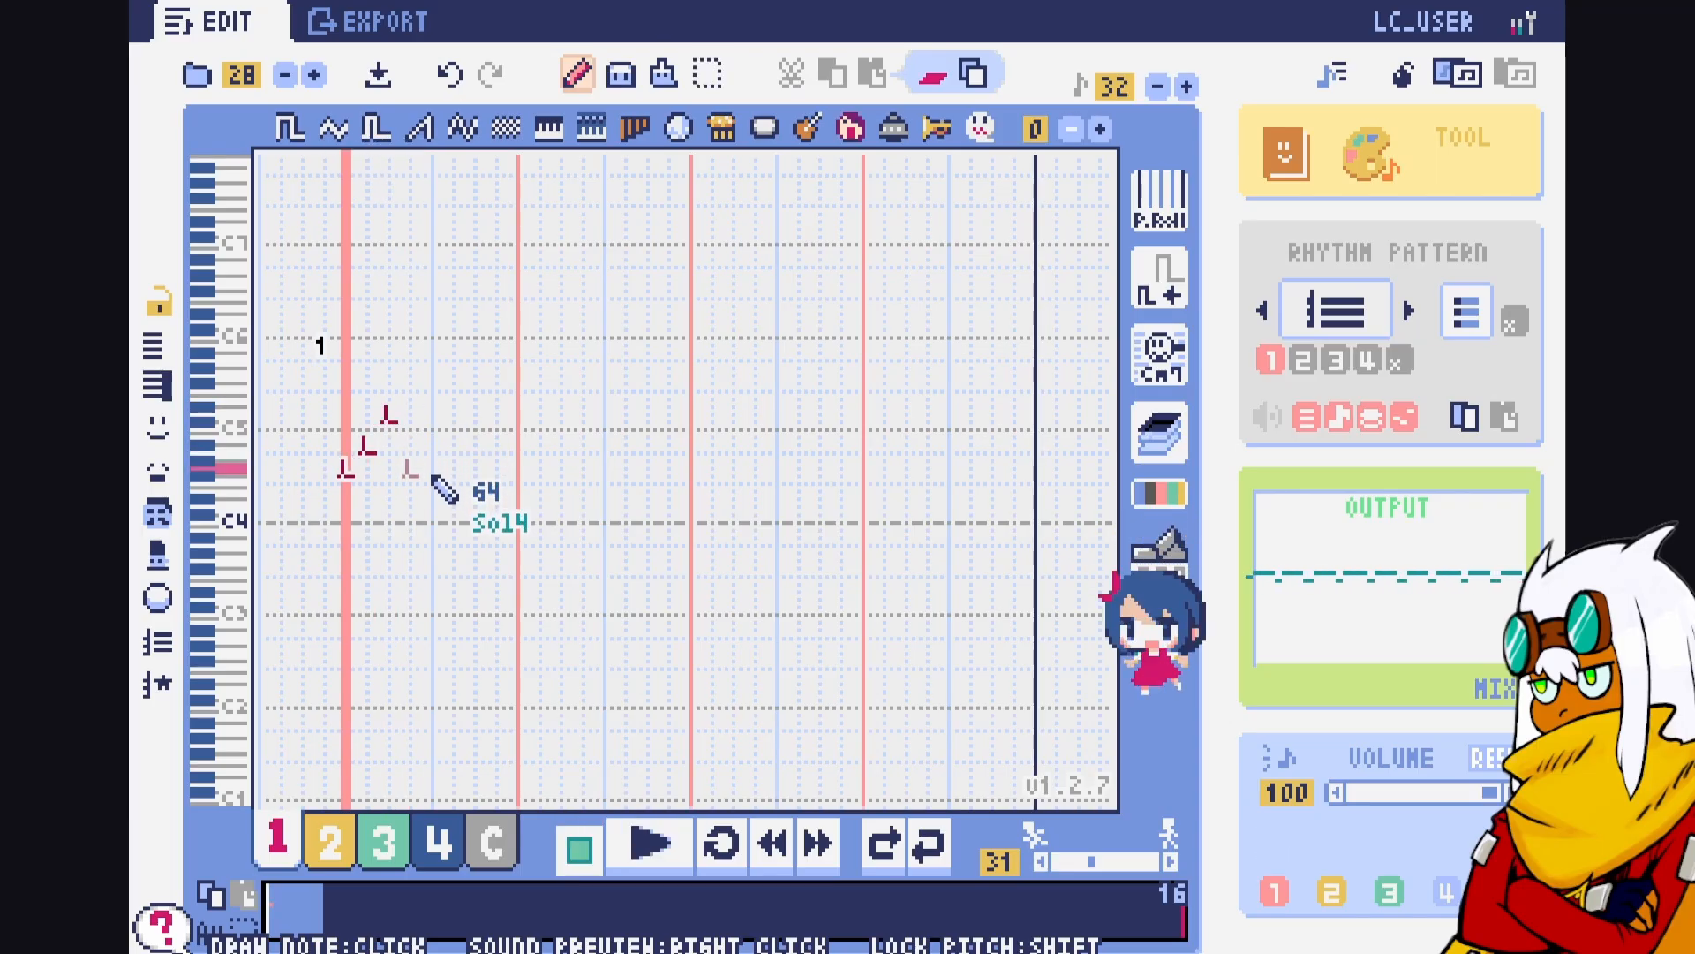
pyautogui.click(444, 451)
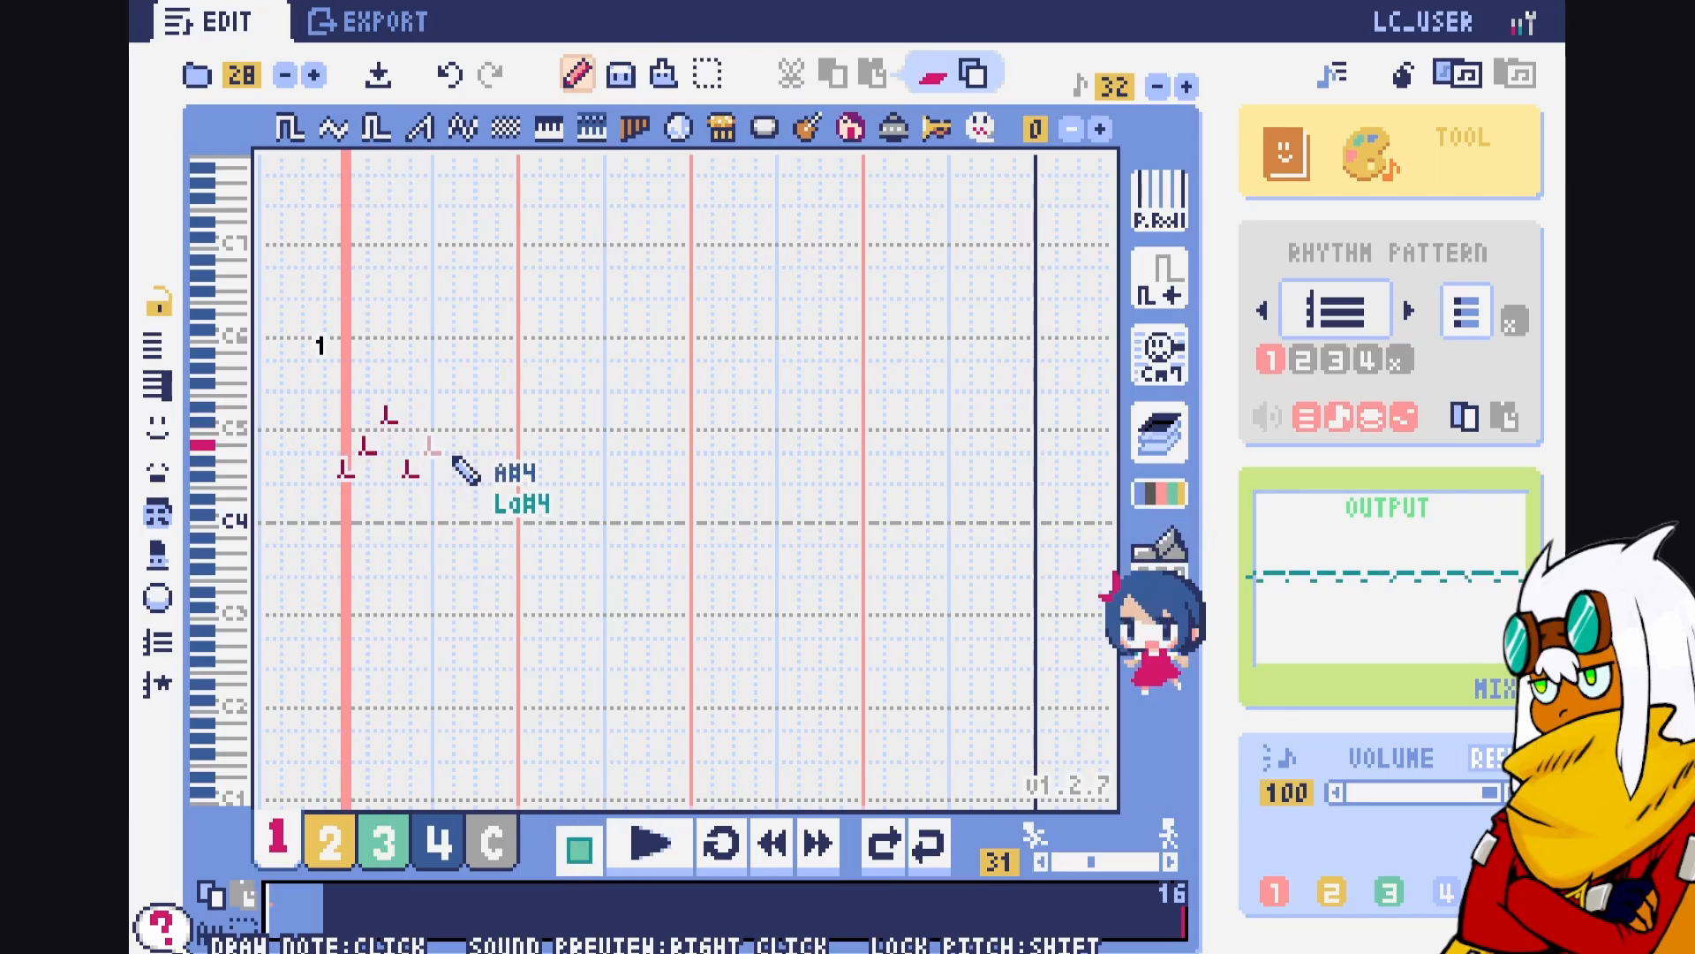
pyautogui.click(465, 427)
pyautogui.click(517, 470)
# Play back the arpeggio and extend it with a third group of G4, A#4 and D5
pyautogui.press('space')
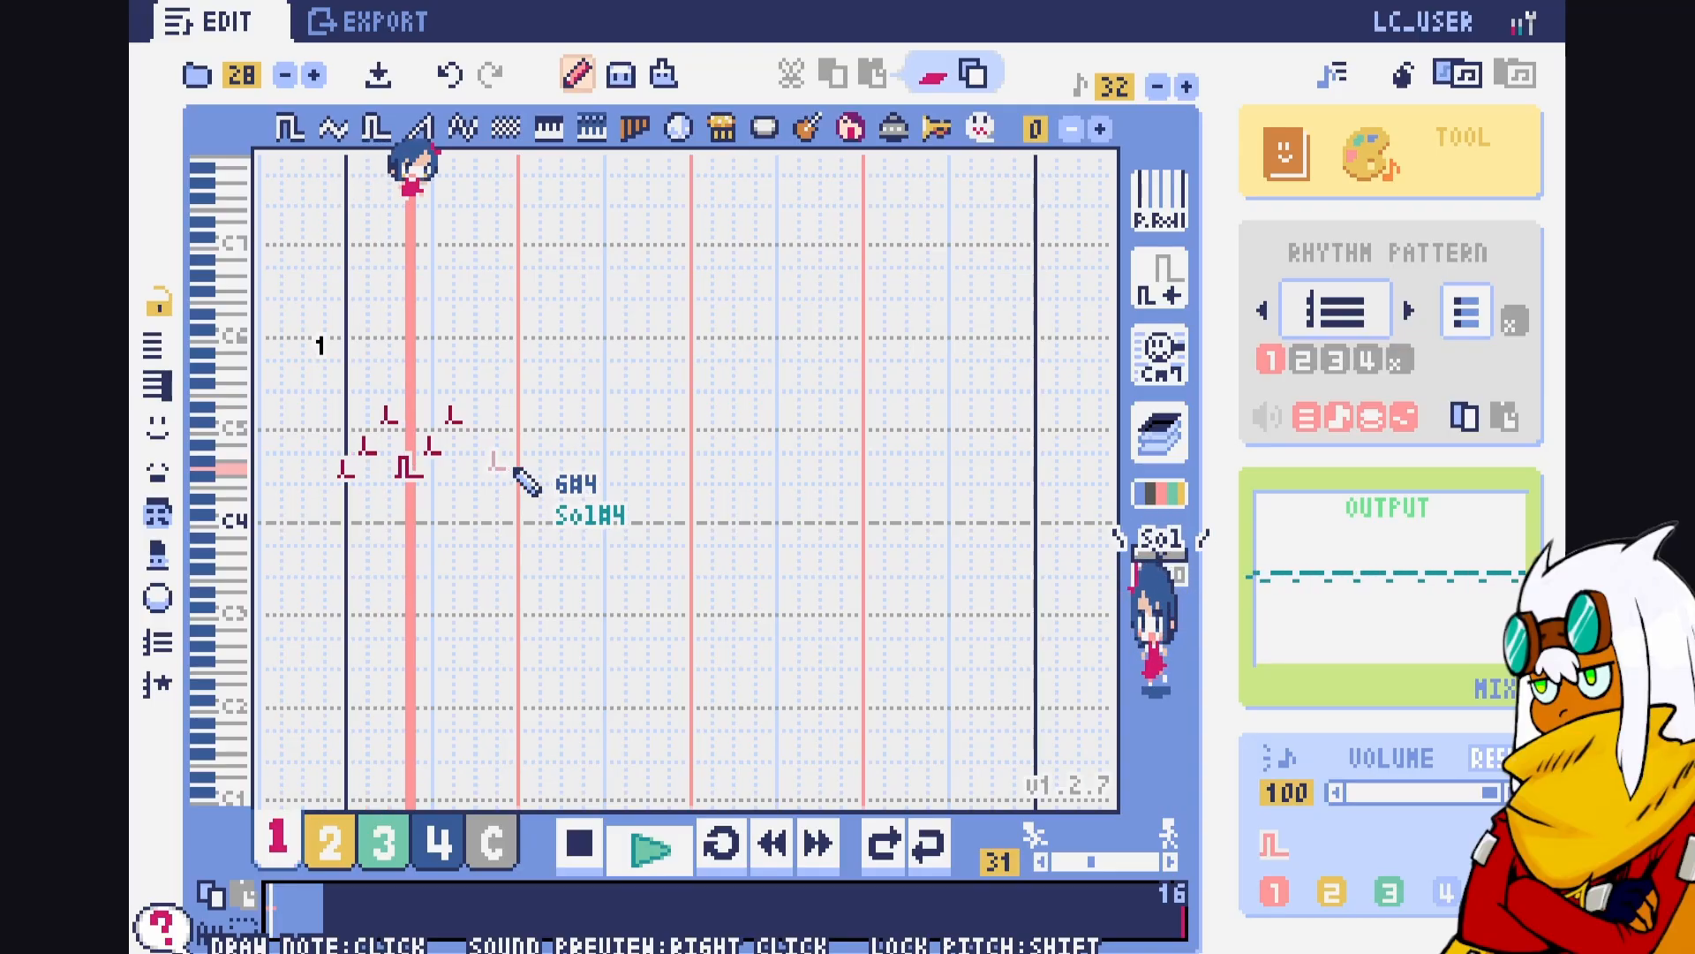
pyautogui.press('space')
pyautogui.click(508, 482)
pyautogui.click(528, 458)
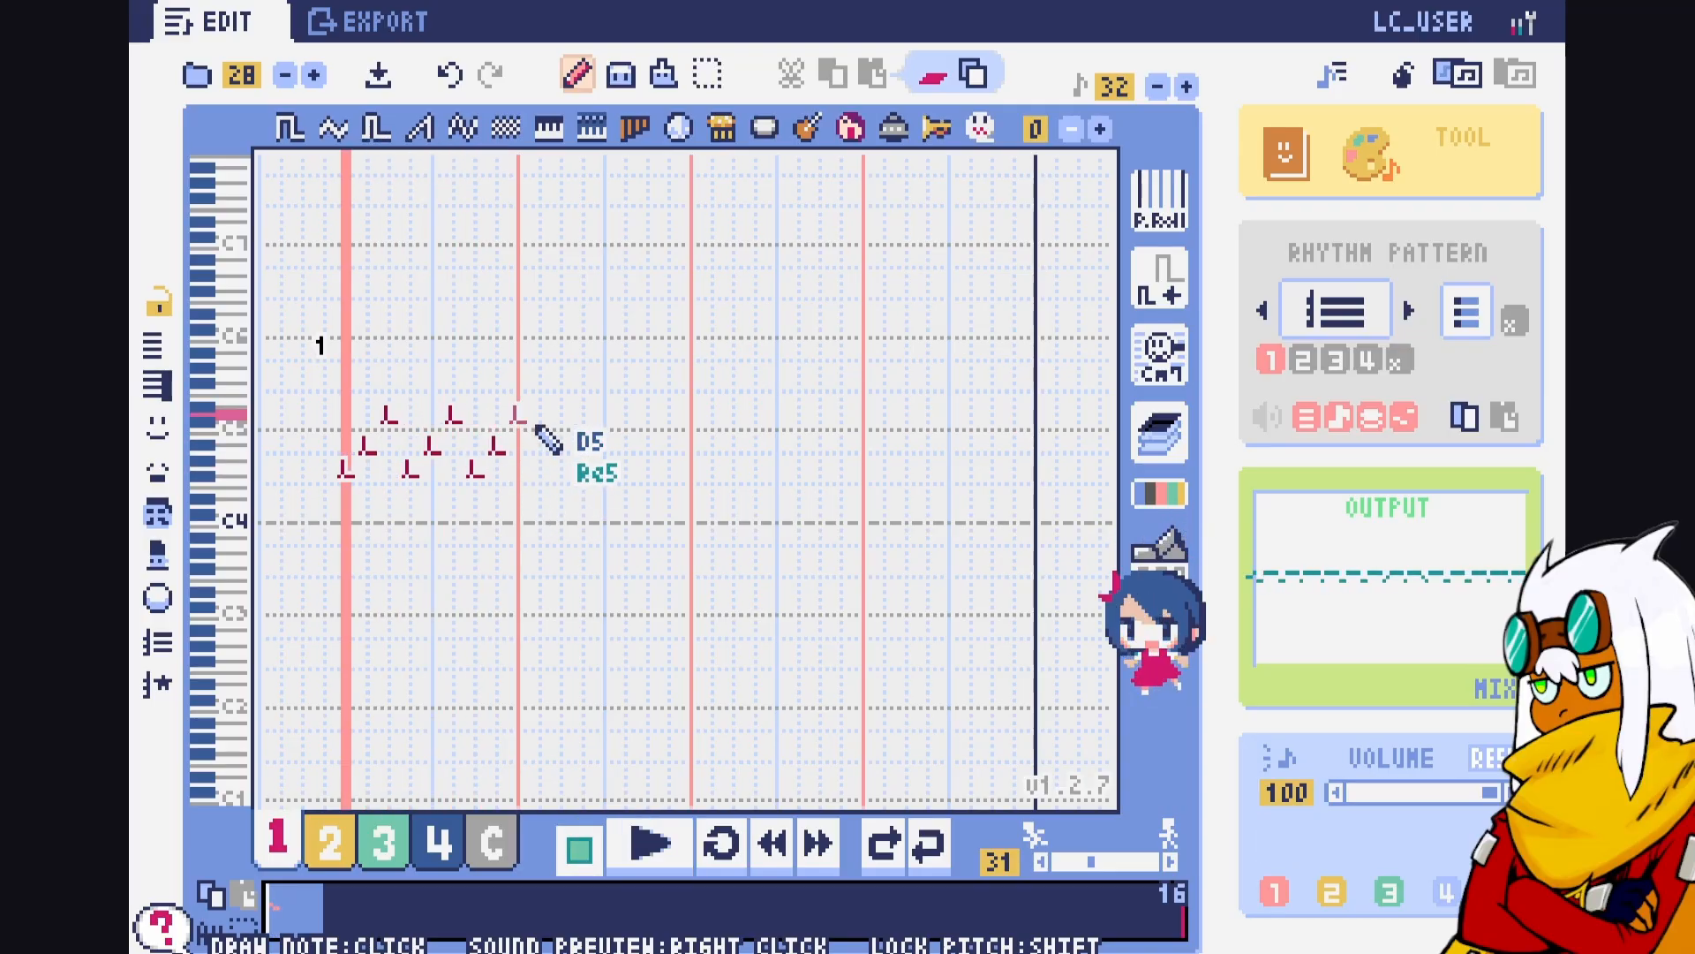
pyautogui.click(548, 427)
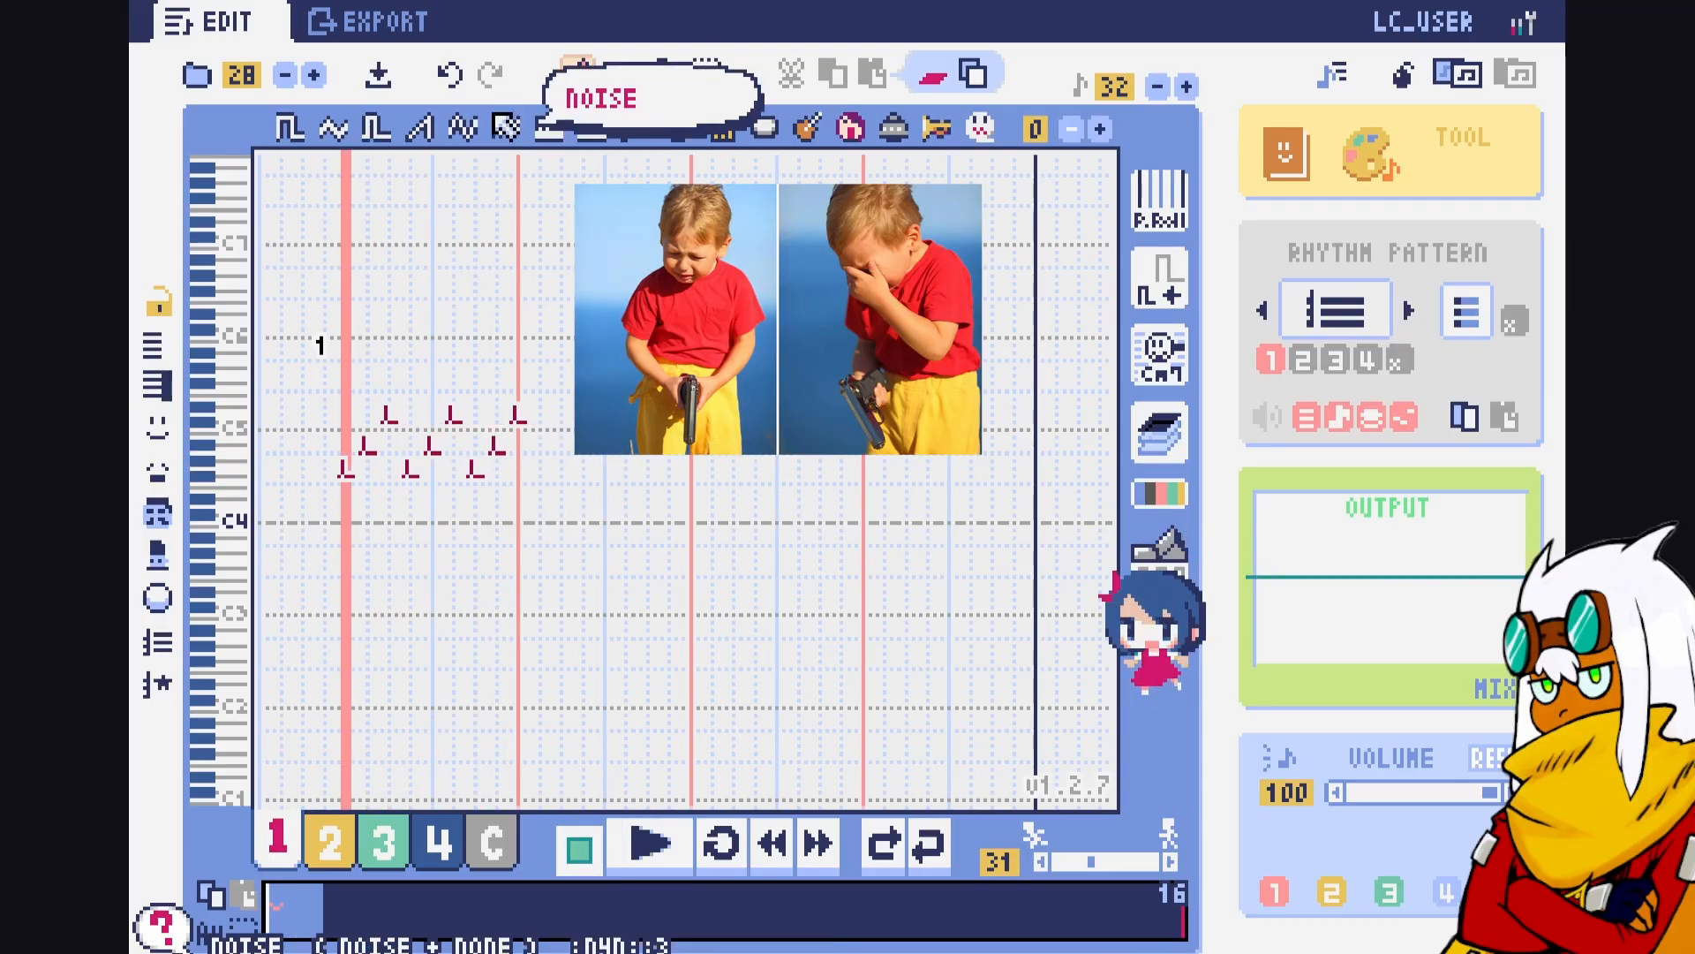
# Erase the ninth note and fill the second bar with the repeating G4, A#4, D5 arpeggio, ending on A#4
pyautogui.press('w')
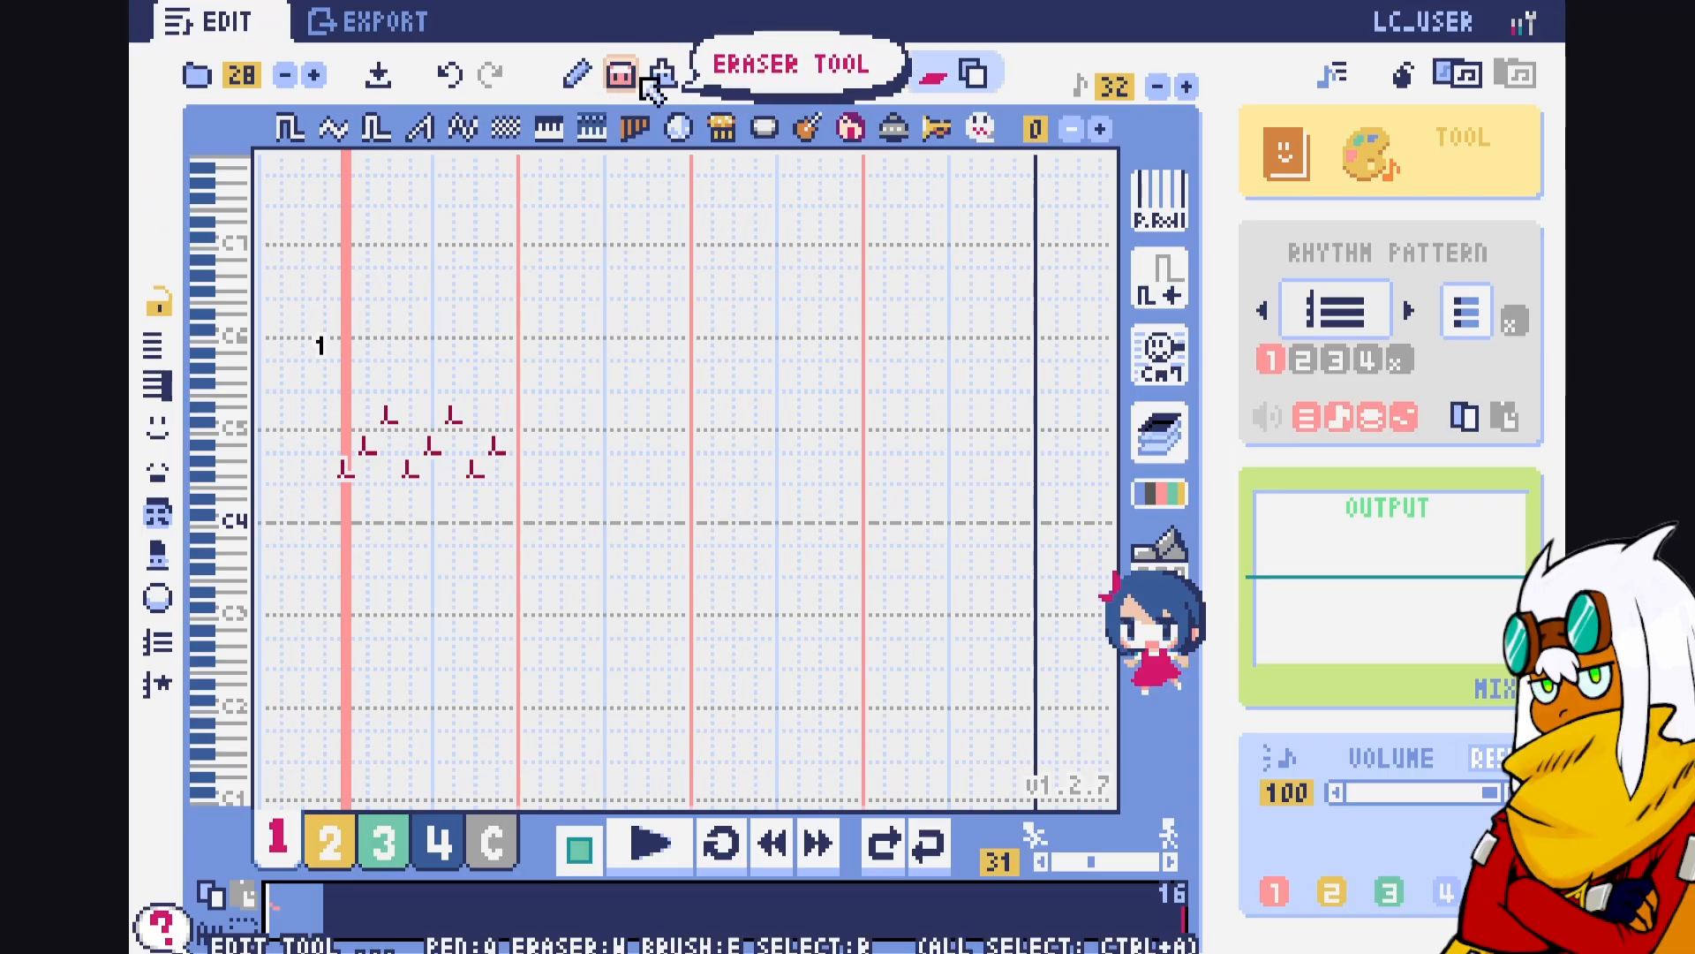
pyautogui.click(577, 74)
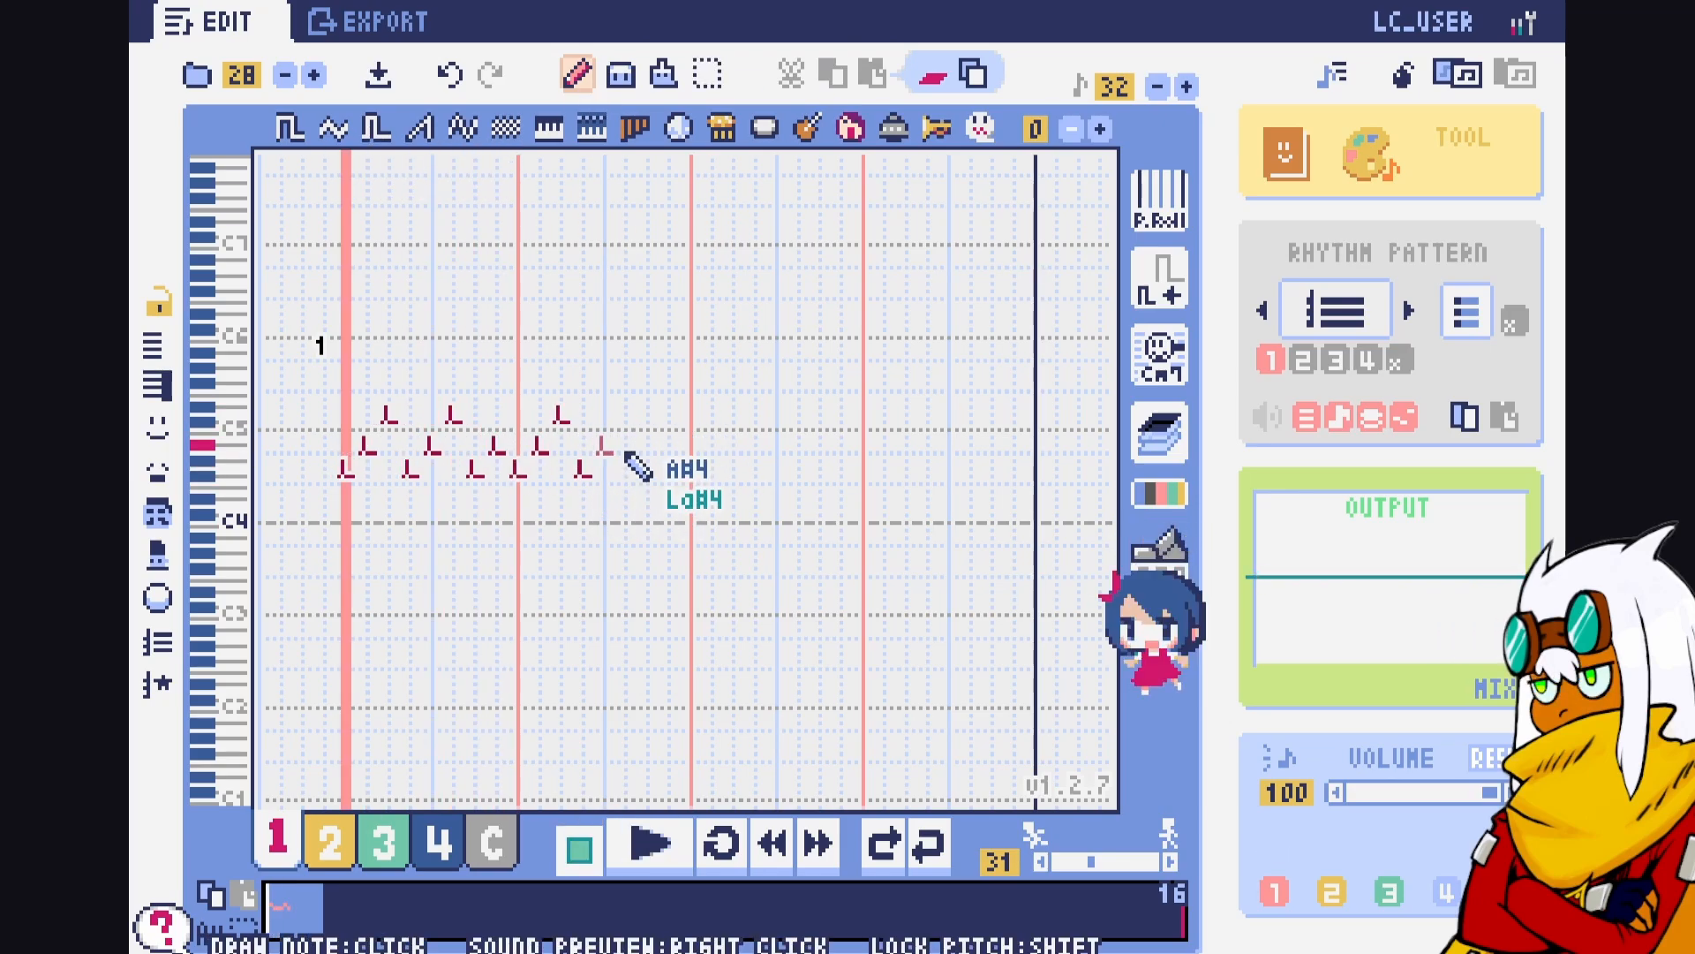
pyautogui.click(687, 454)
pyautogui.press('space')
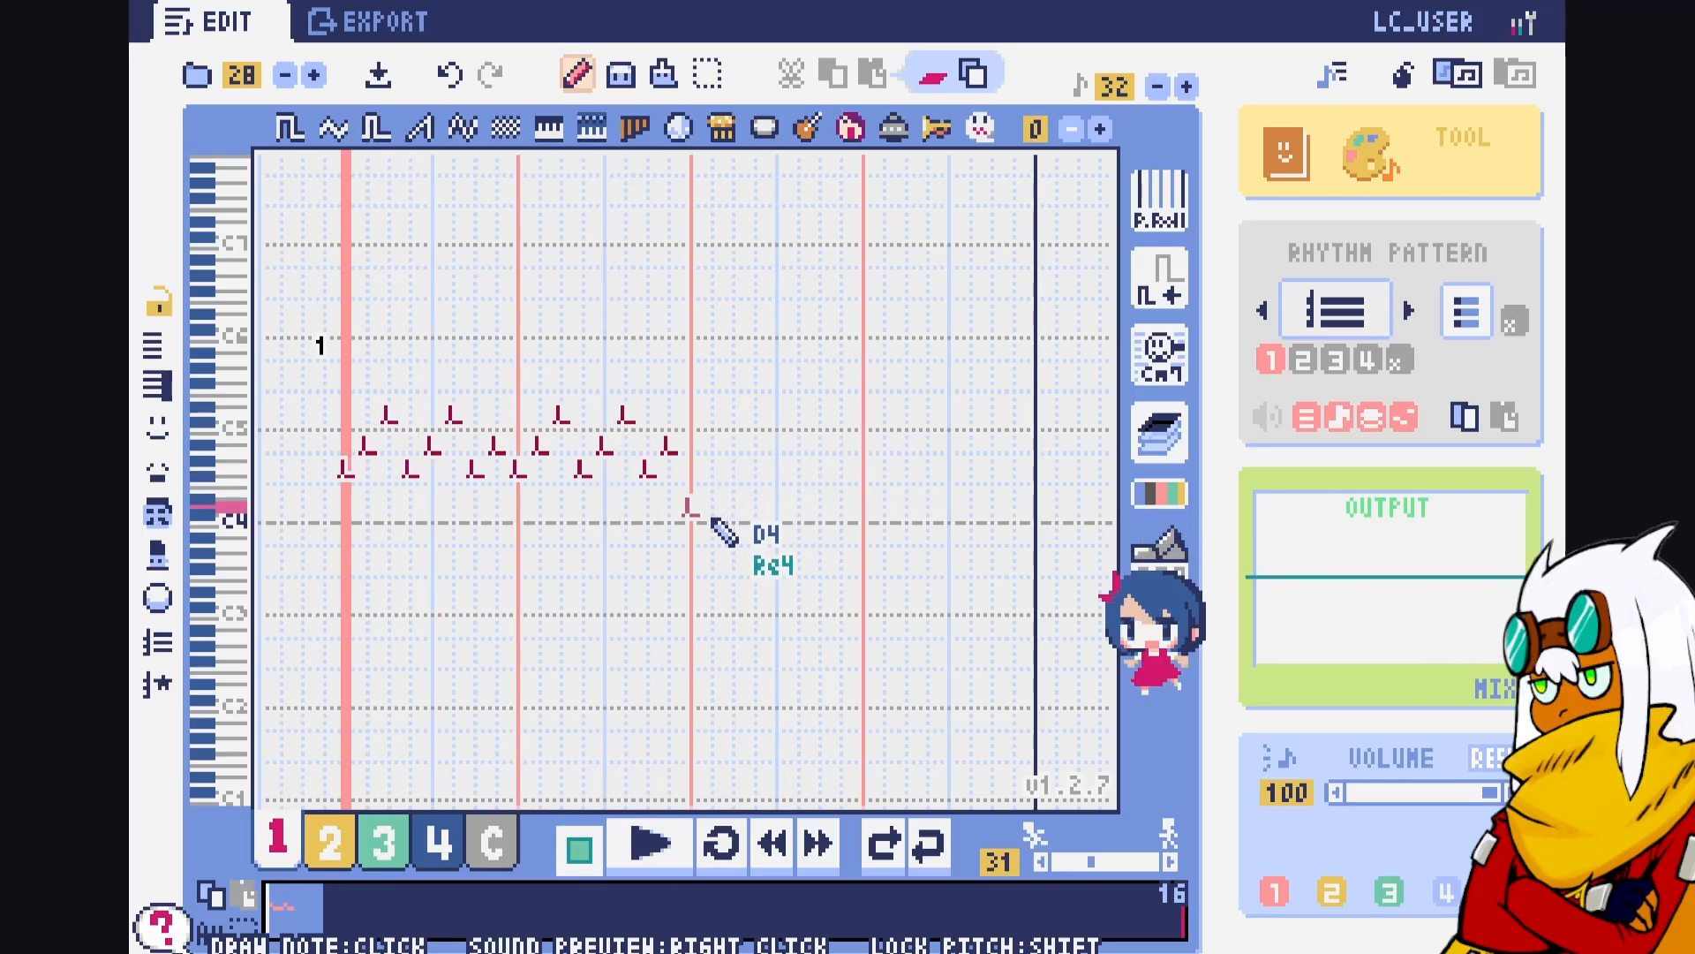
# Fill the third bar with a repeating F4, A#4, D5 arpeggio and play it back
pyautogui.click(719, 491)
pyautogui.click(748, 459)
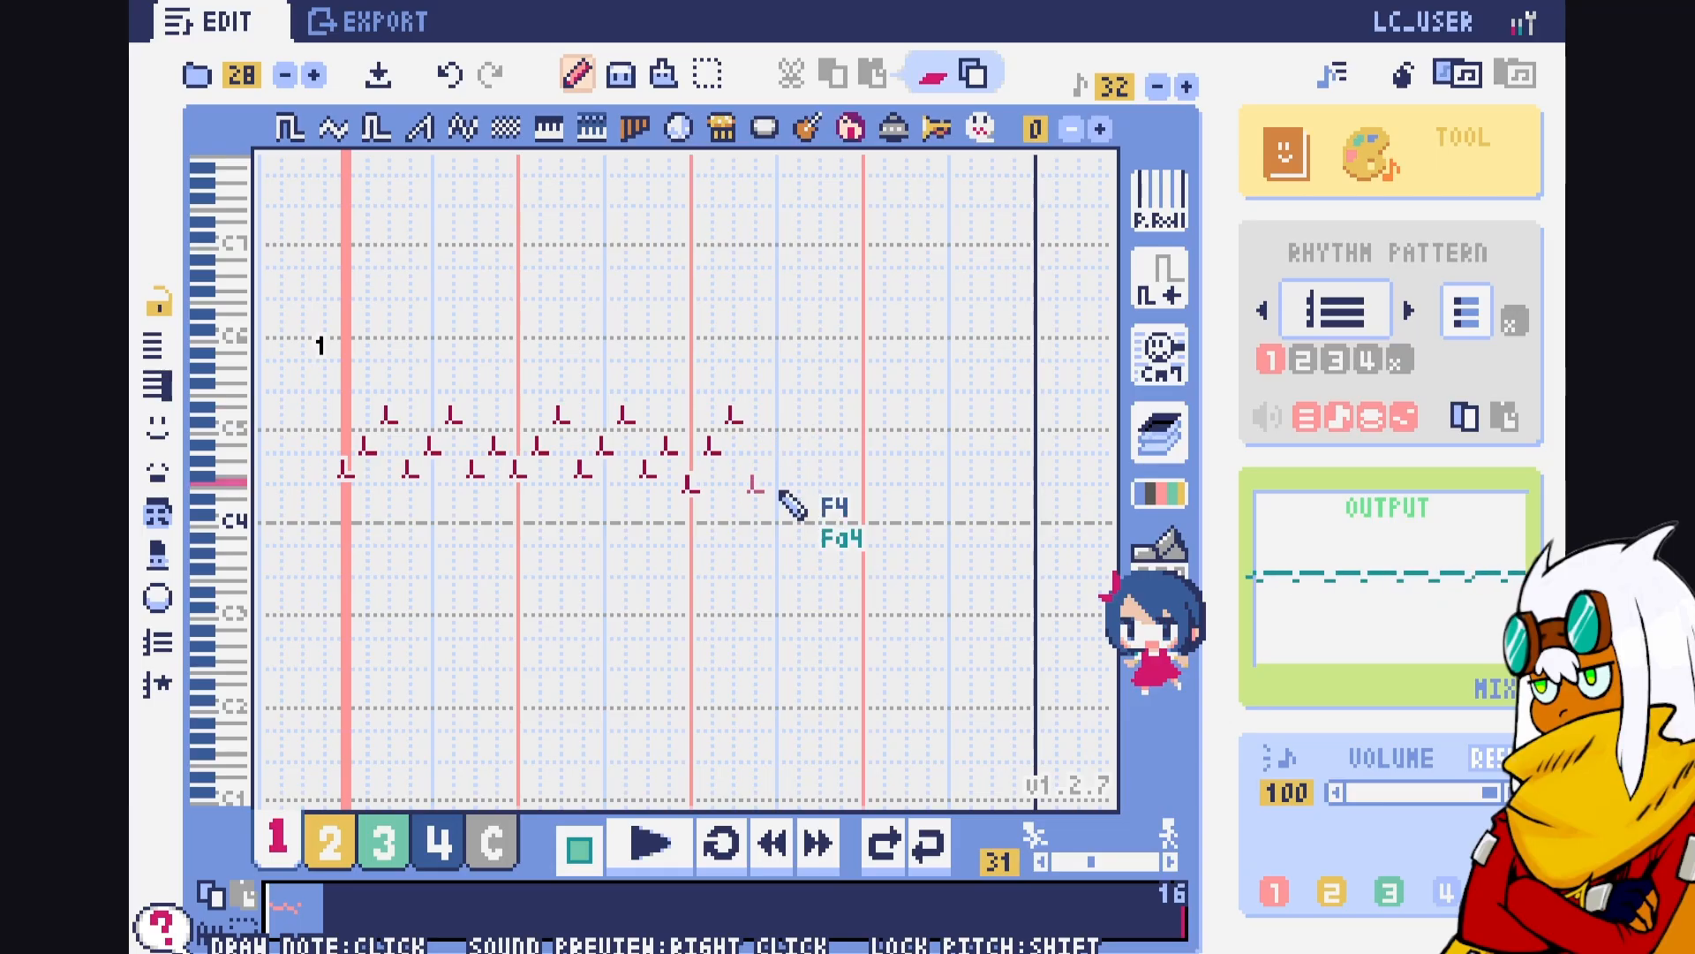
pyautogui.press('space')
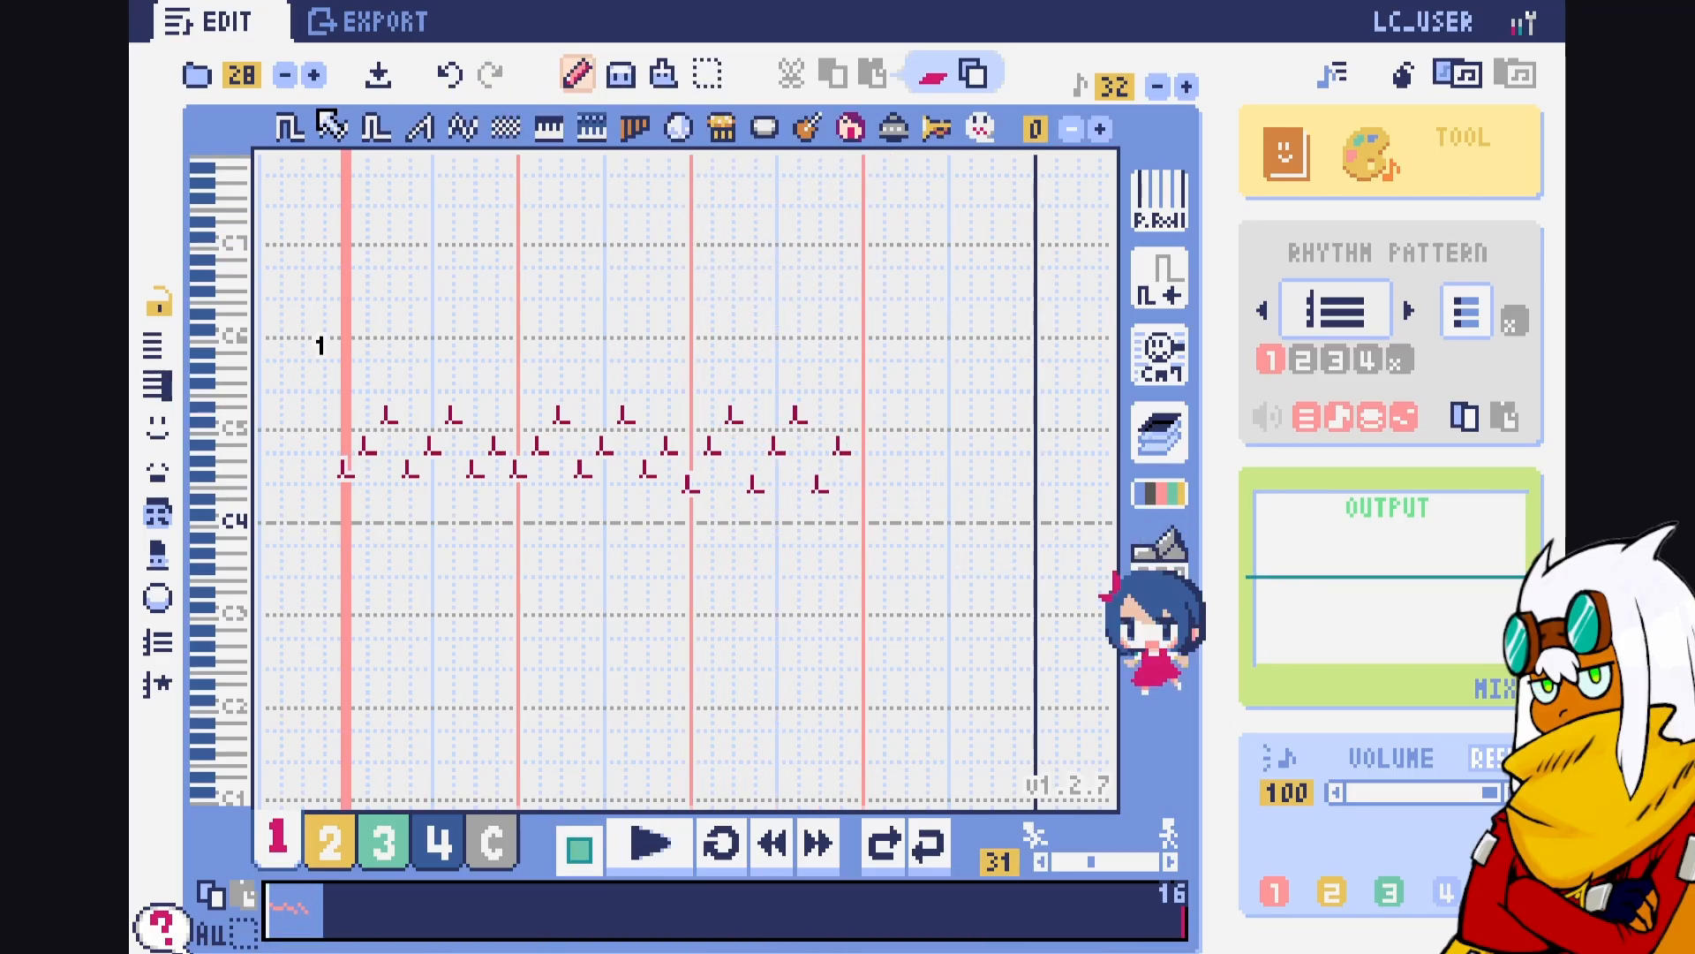
# Copy the third bar's arpeggio into the fourth bar of page 1 and, transposed, into the first bar of page 2
pyautogui.click(708, 73)
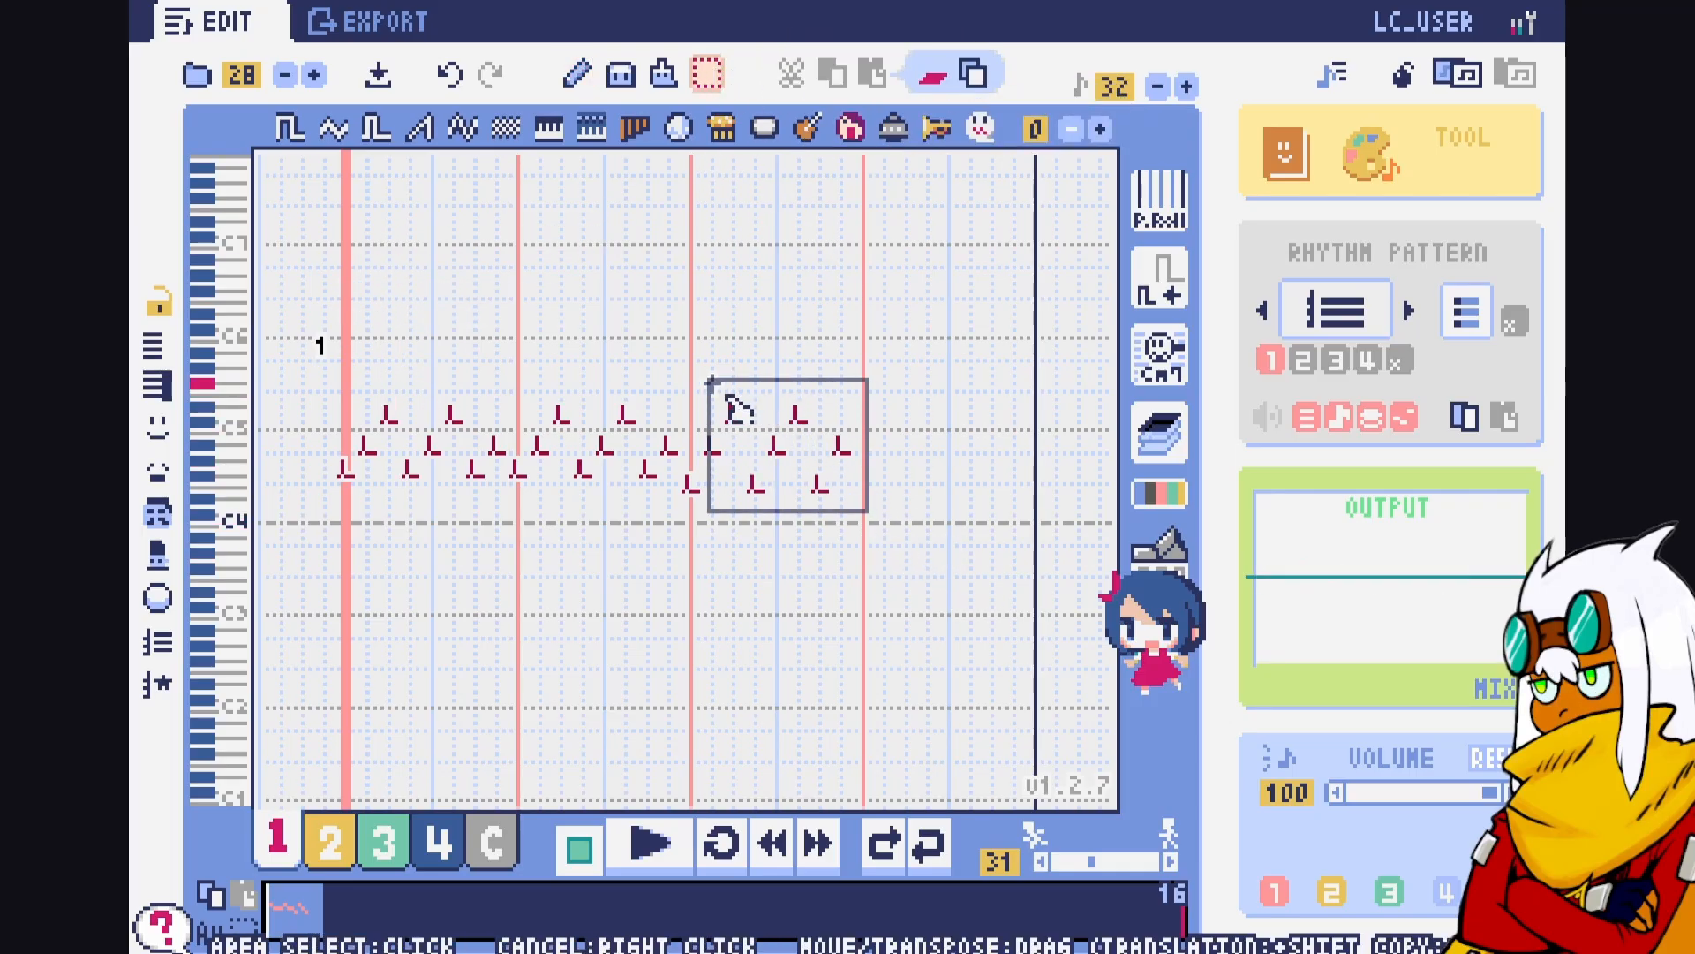
pyautogui.moveTo(711, 382); pyautogui.dragTo(691, 381)
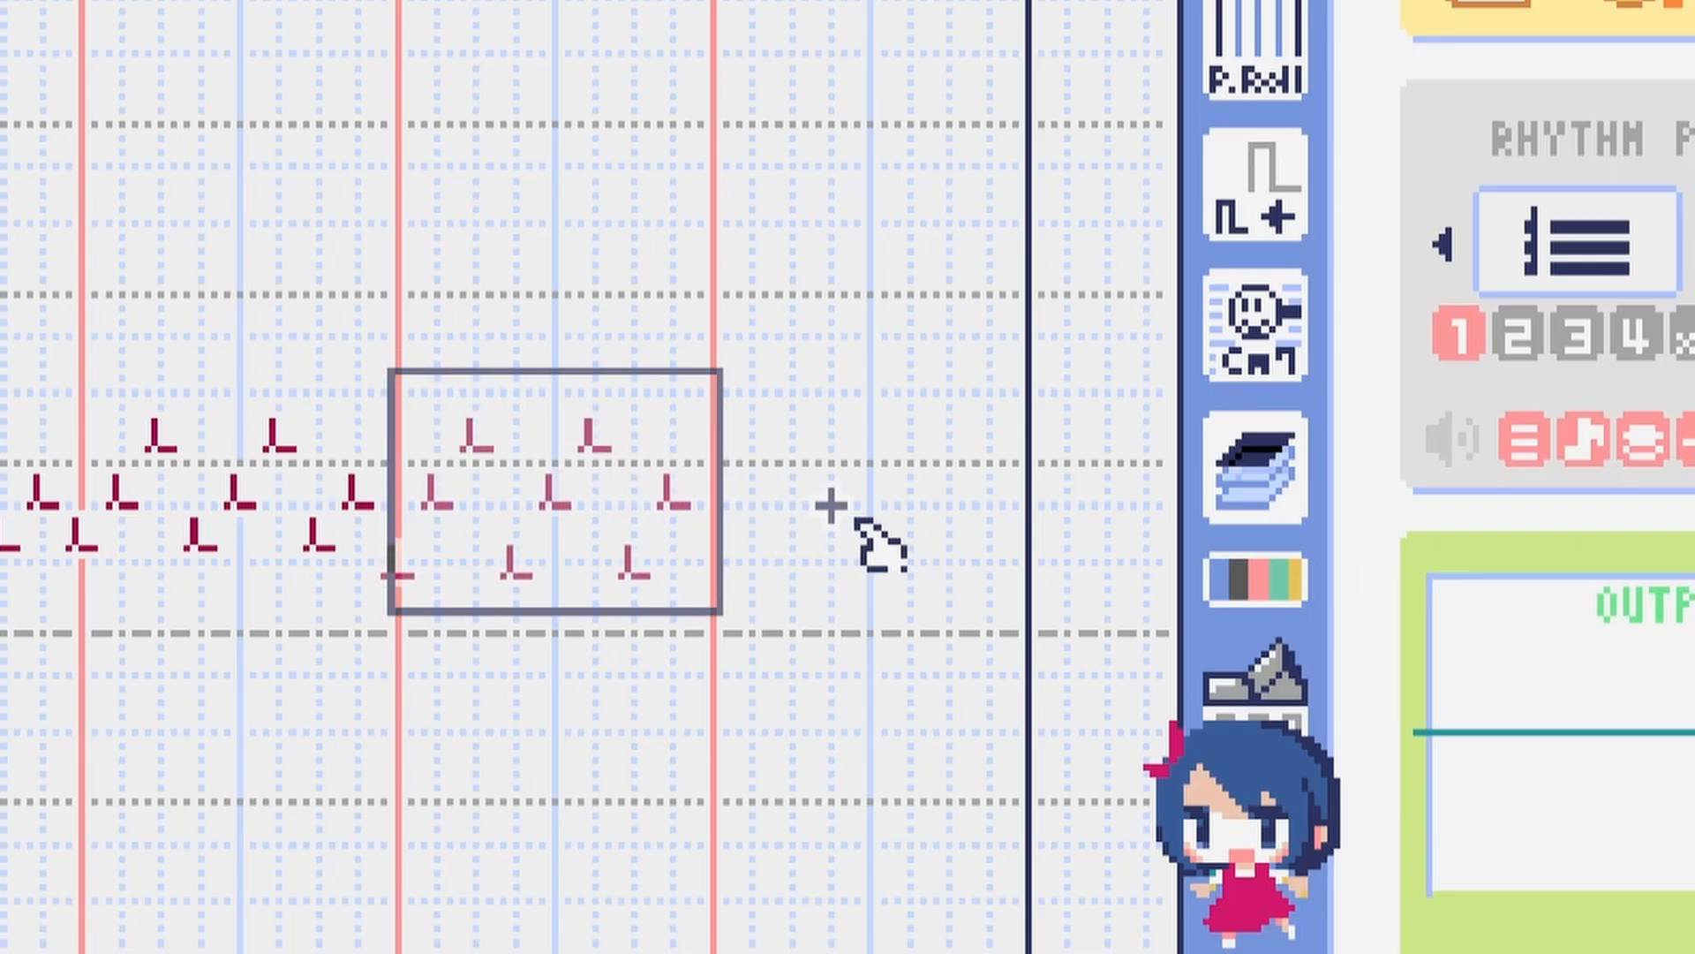
pyautogui.hotkey('ctrl', 'v')
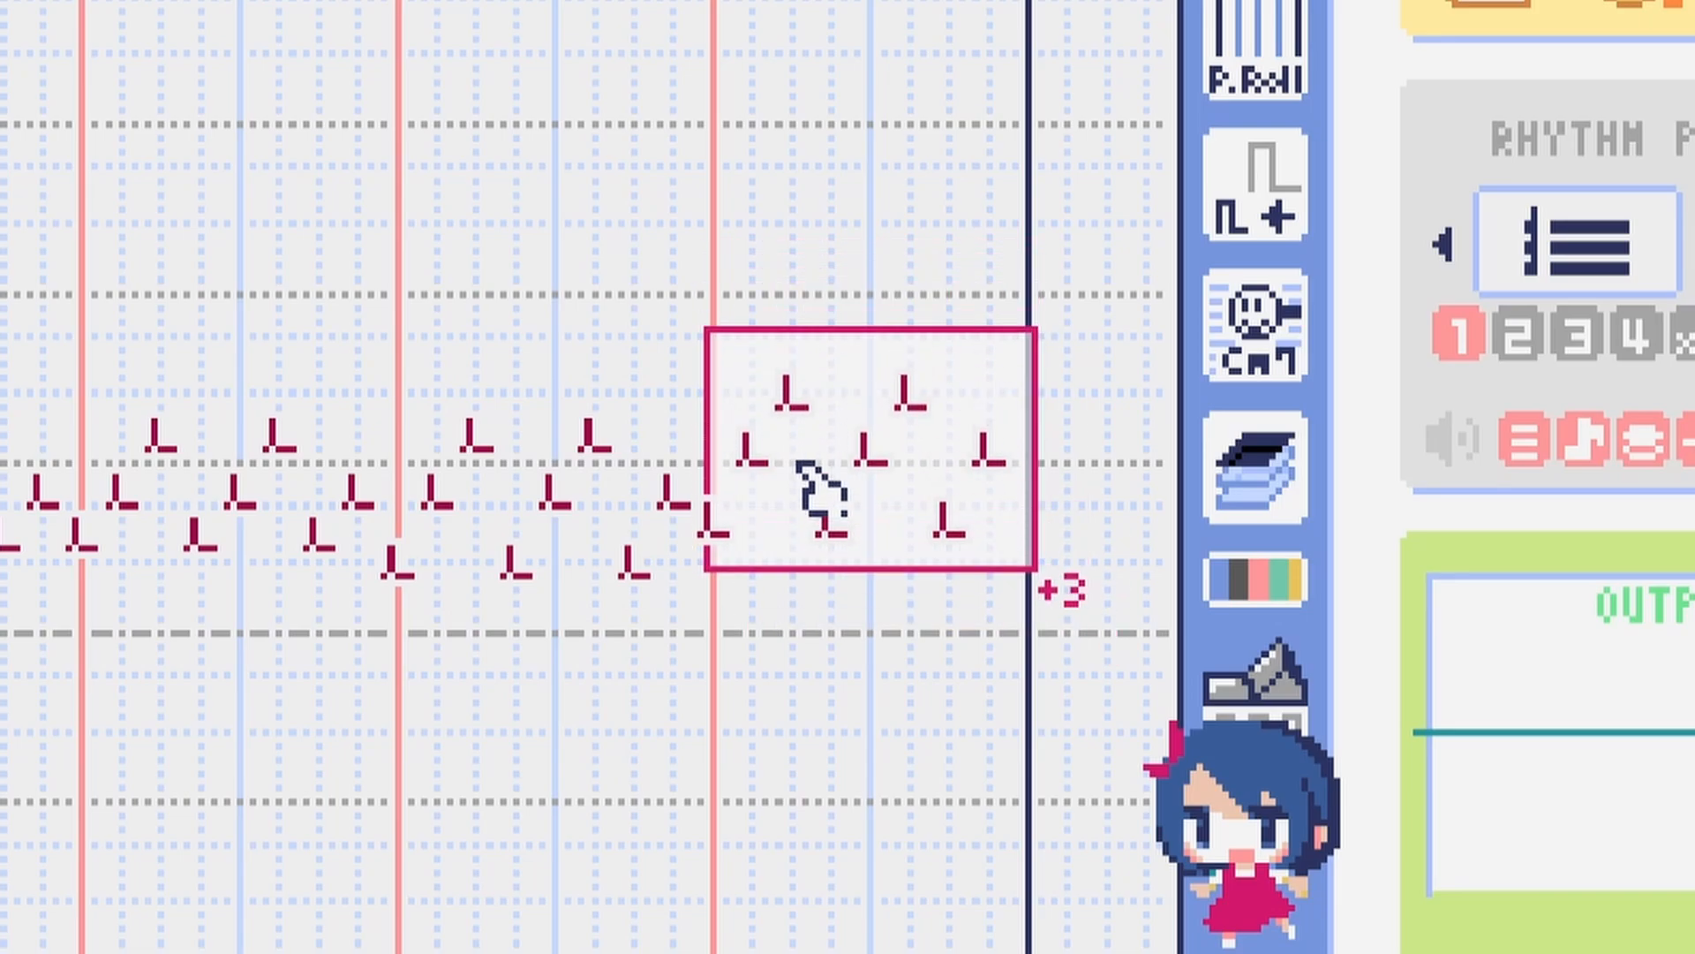
pyautogui.moveTo(803, 466); pyautogui.dragTo(1006, 542)
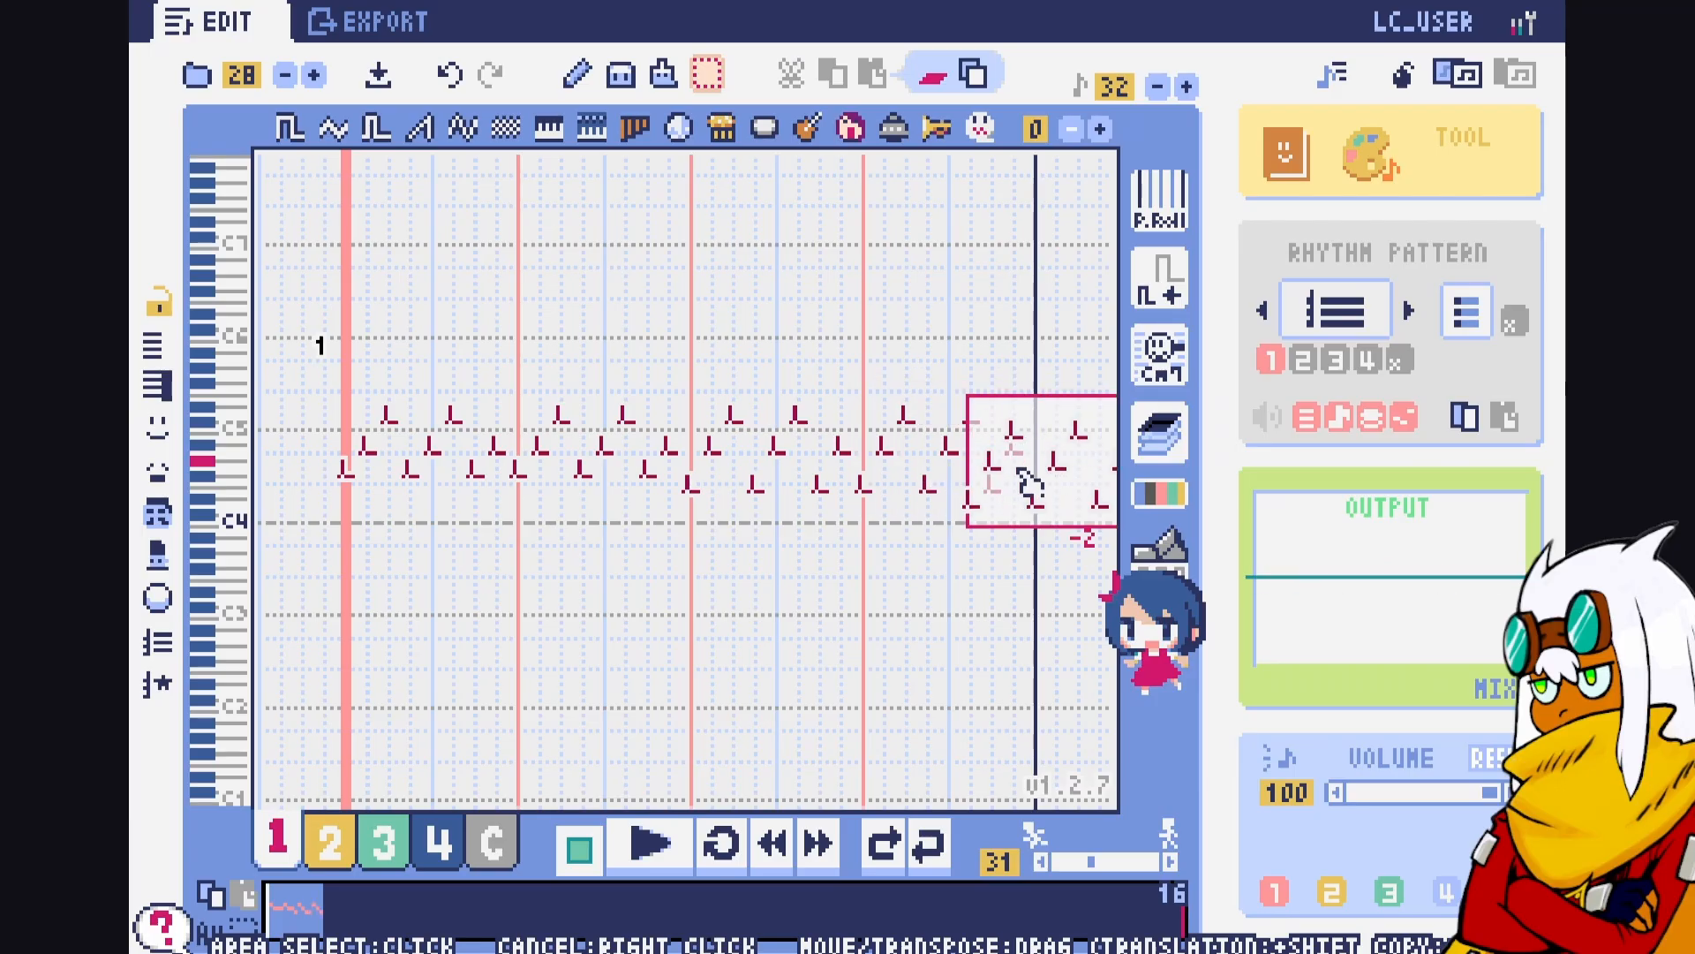
pyautogui.moveTo(1029, 482)
pyautogui.mouseDown()
pyautogui.moveTo(875, 606)
pyautogui.moveTo(830, 593)
pyautogui.mouseUp()
pyautogui.rightClick(830, 592)
pyautogui.press('space')
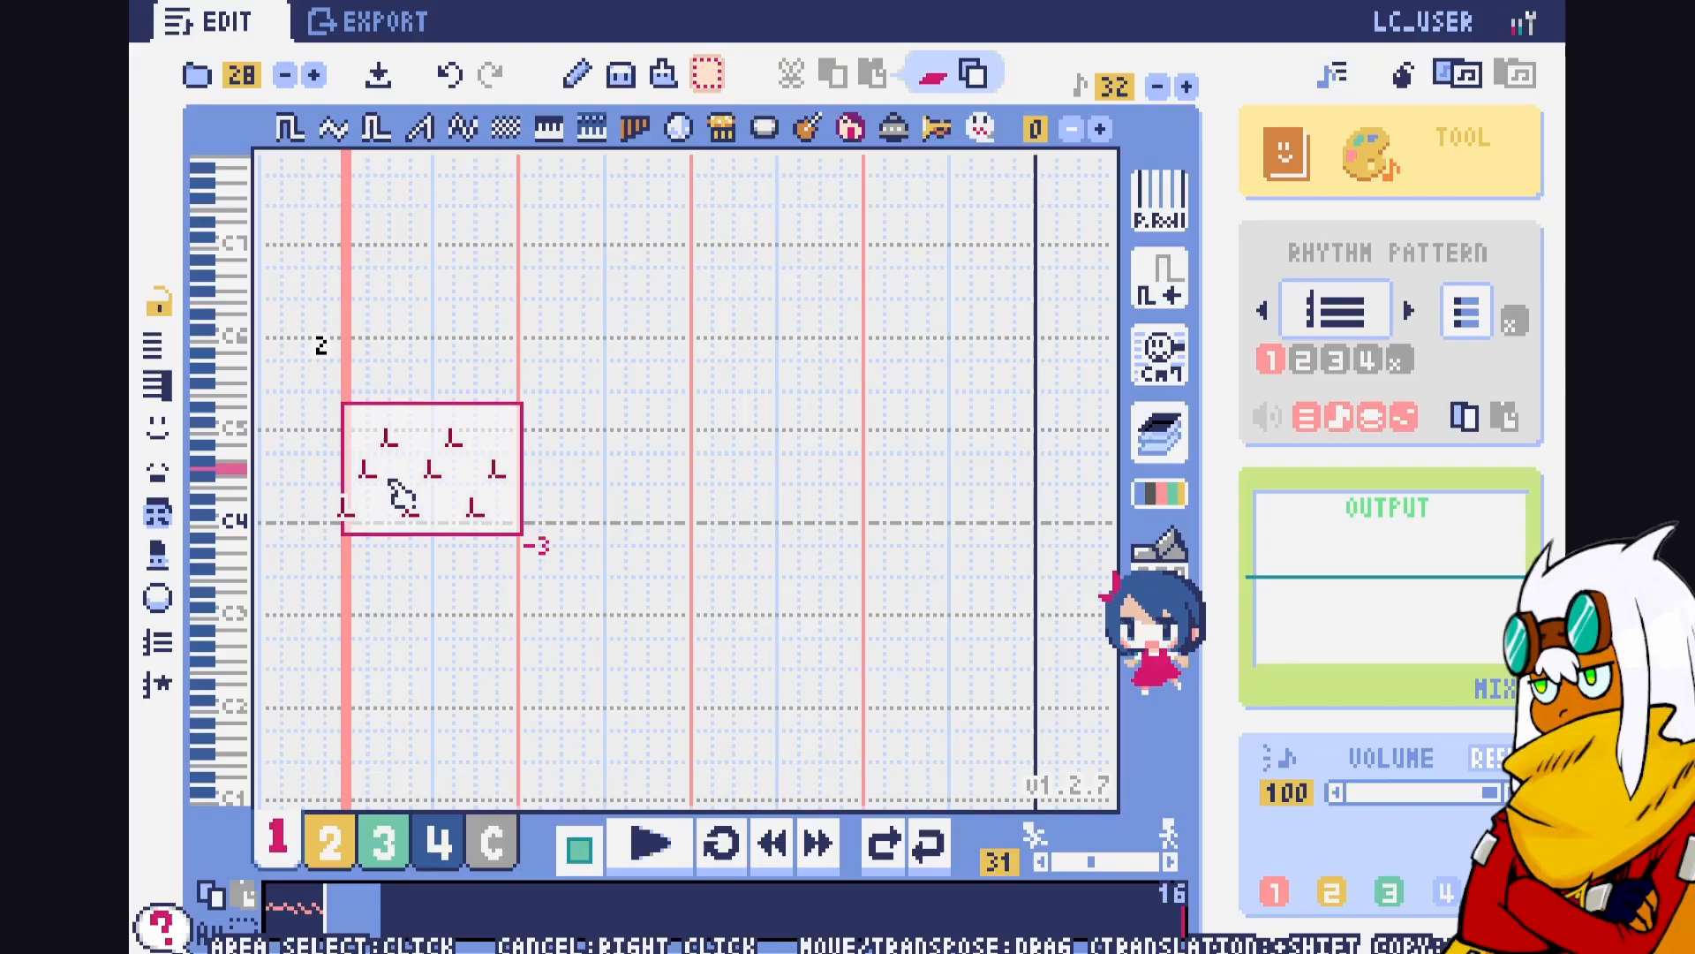
pyautogui.moveTo(391, 479); pyautogui.dragTo(422, 156)
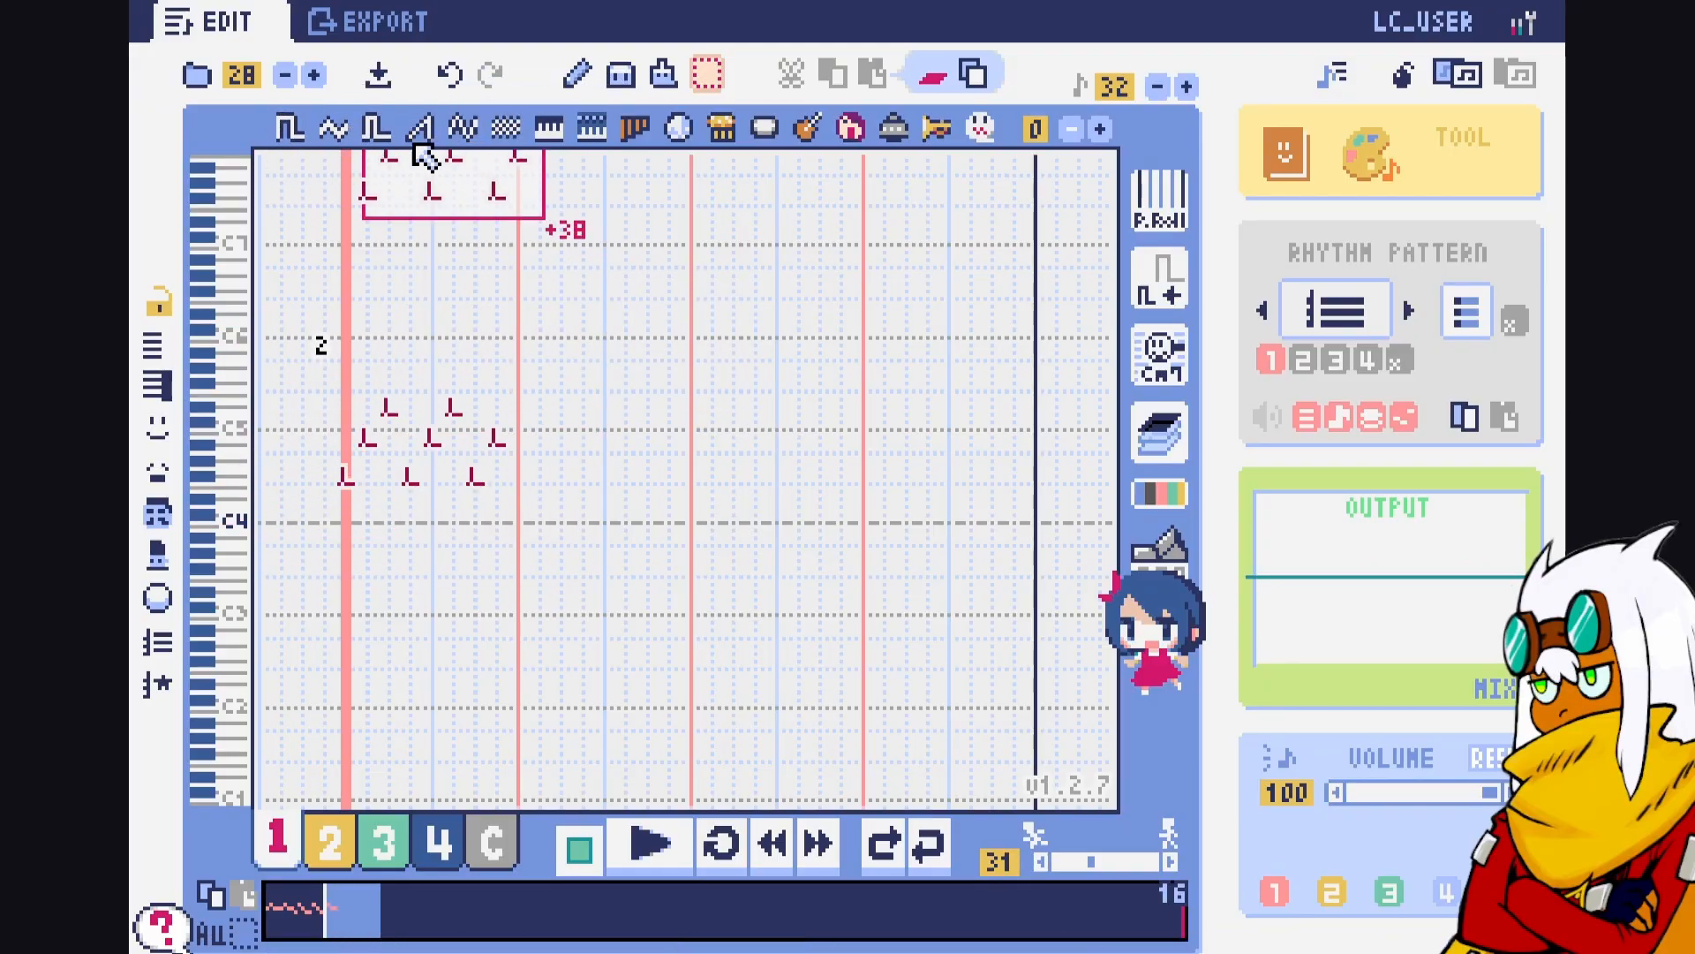
# Redraw the notes in the first bar of page 2 as a repeating D#4, G4, C#5 arpeggio
pyautogui.click(578, 76)
pyautogui.press('space')
pyautogui.press('space')
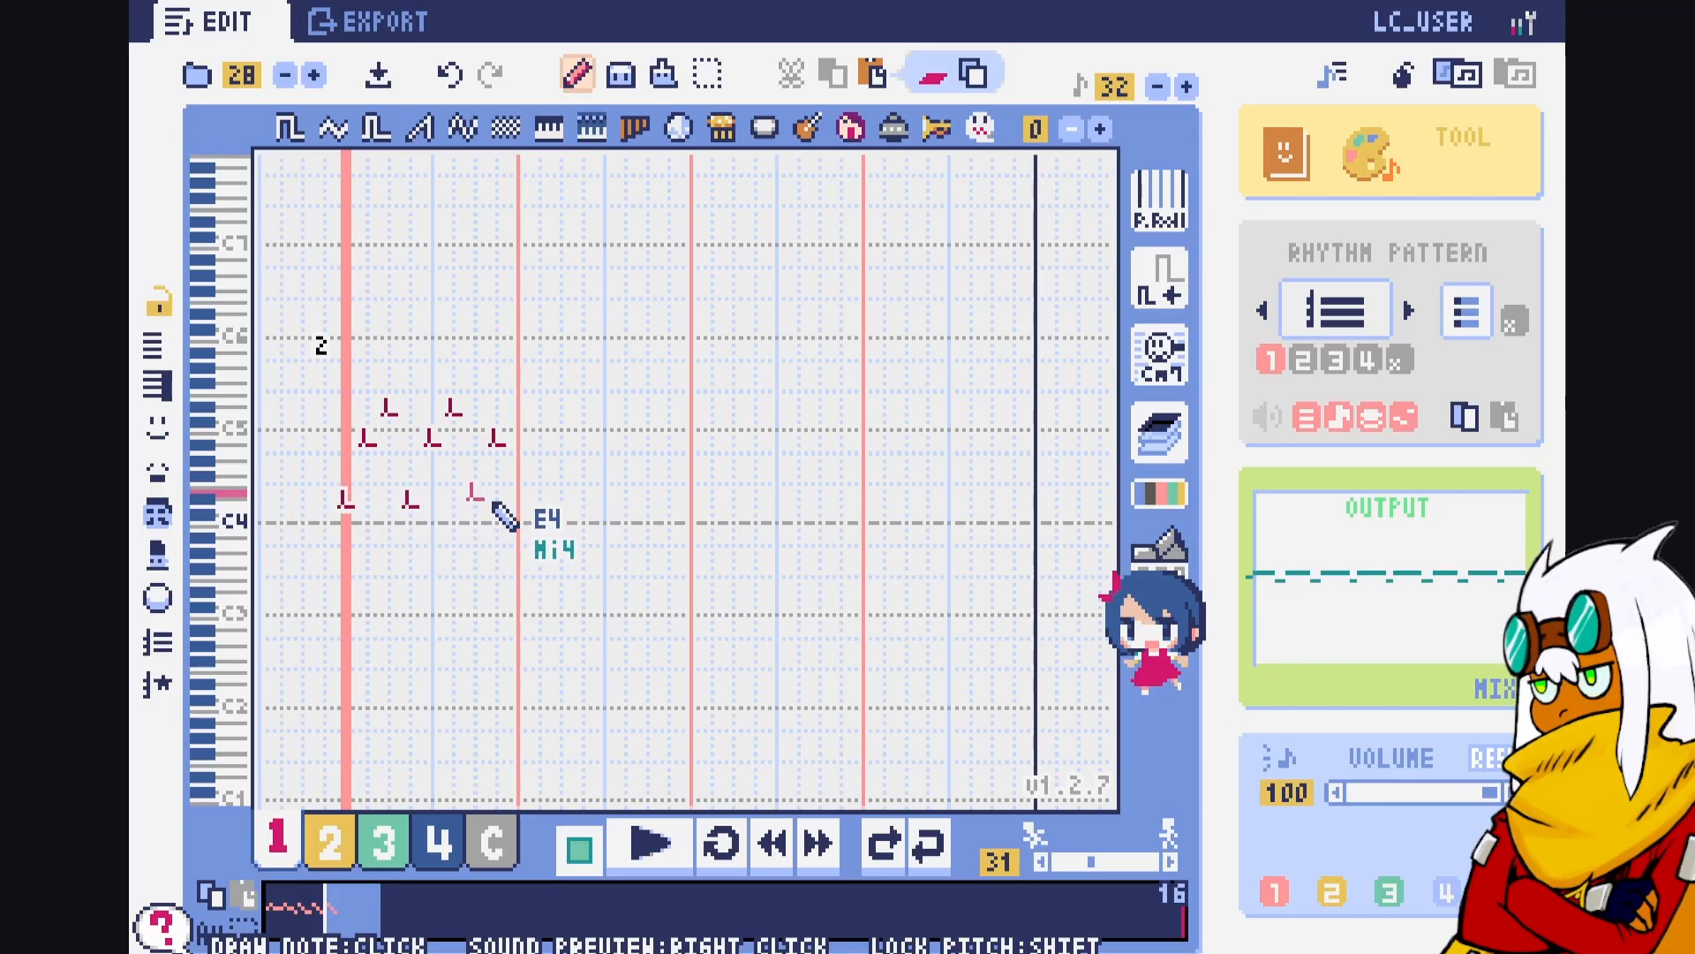
pyautogui.click(369, 444)
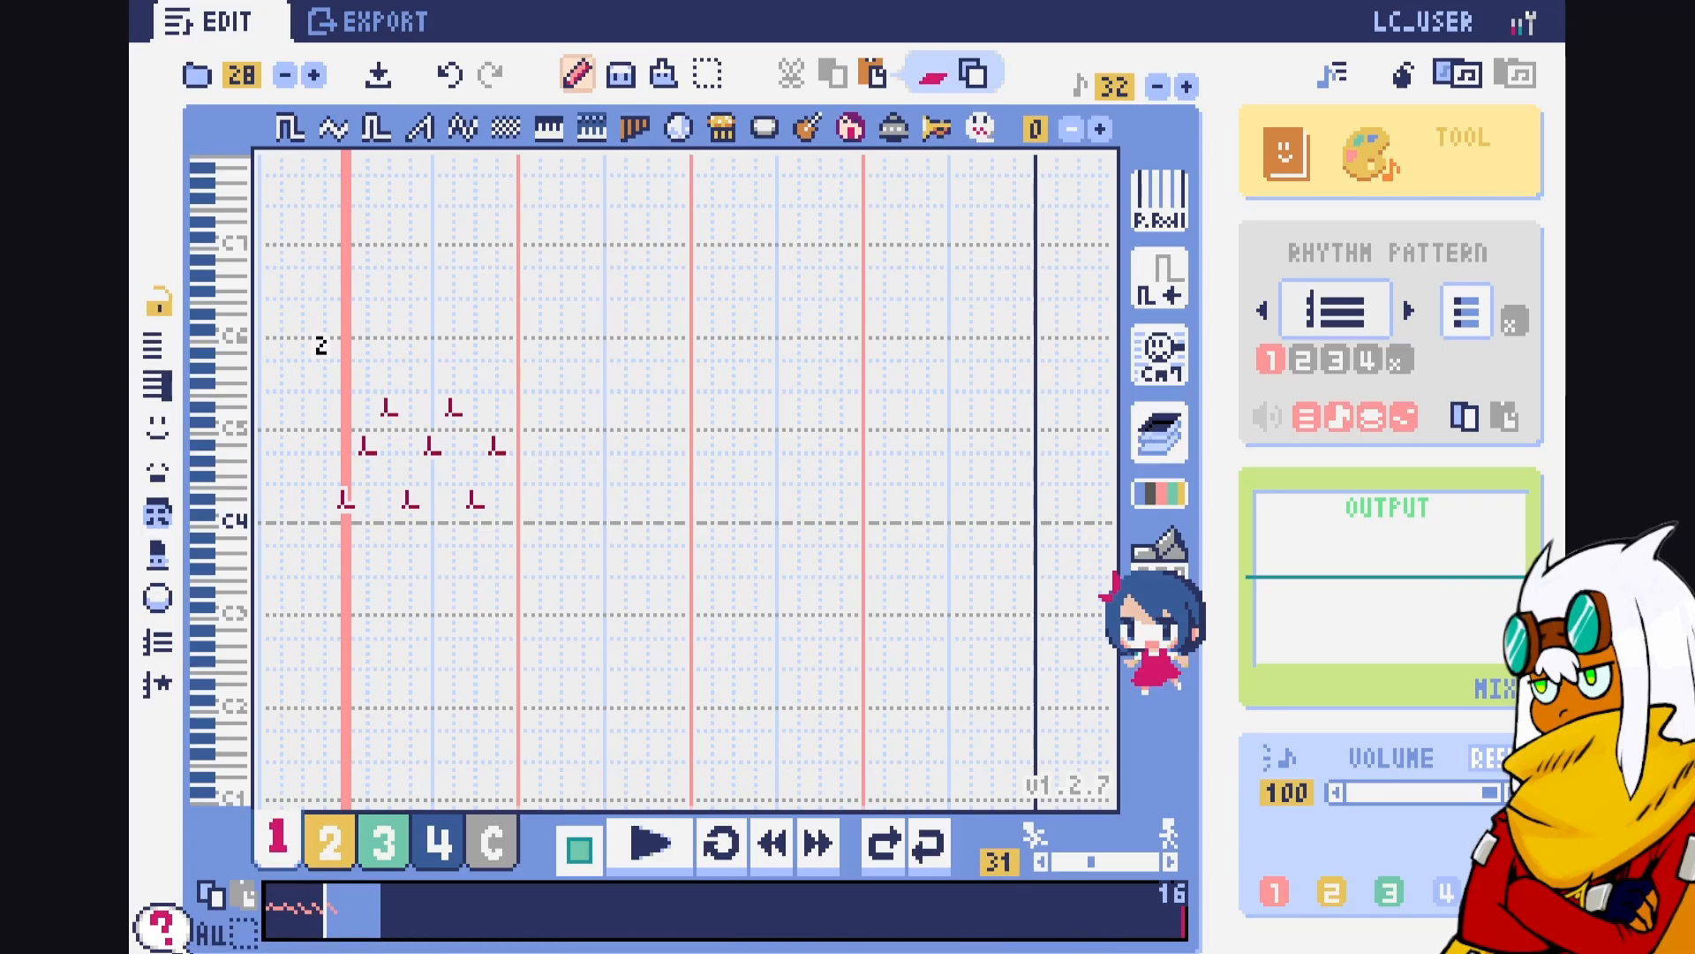
pyautogui.click(371, 471)
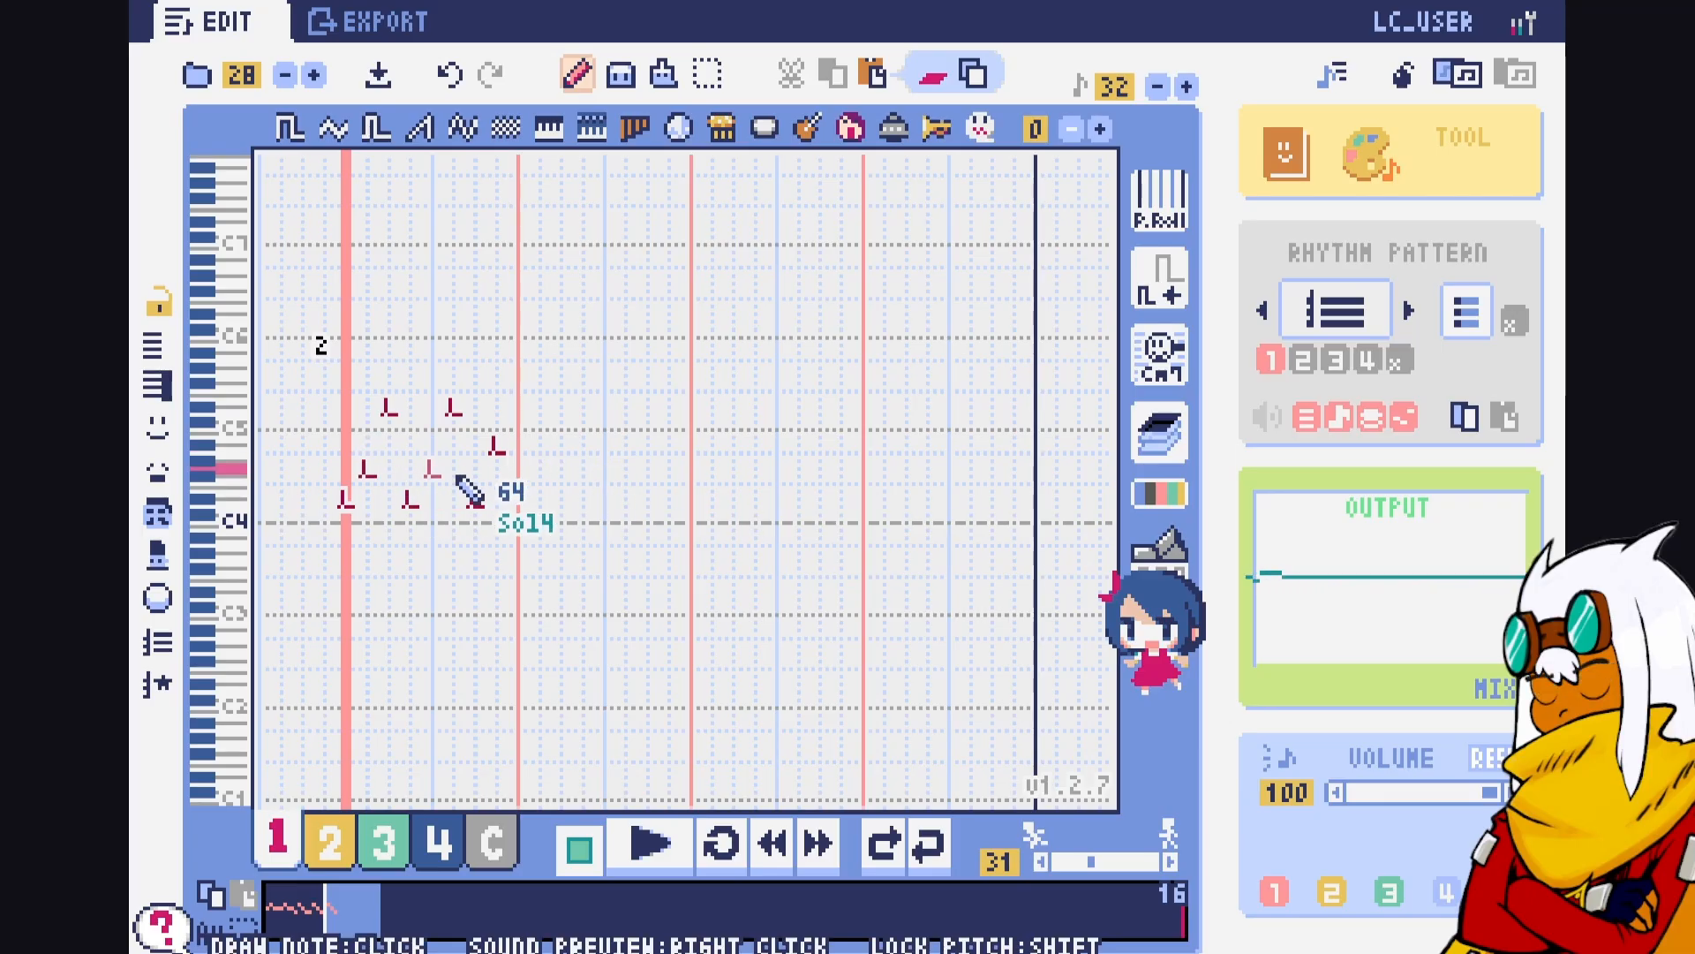
pyautogui.click(473, 497)
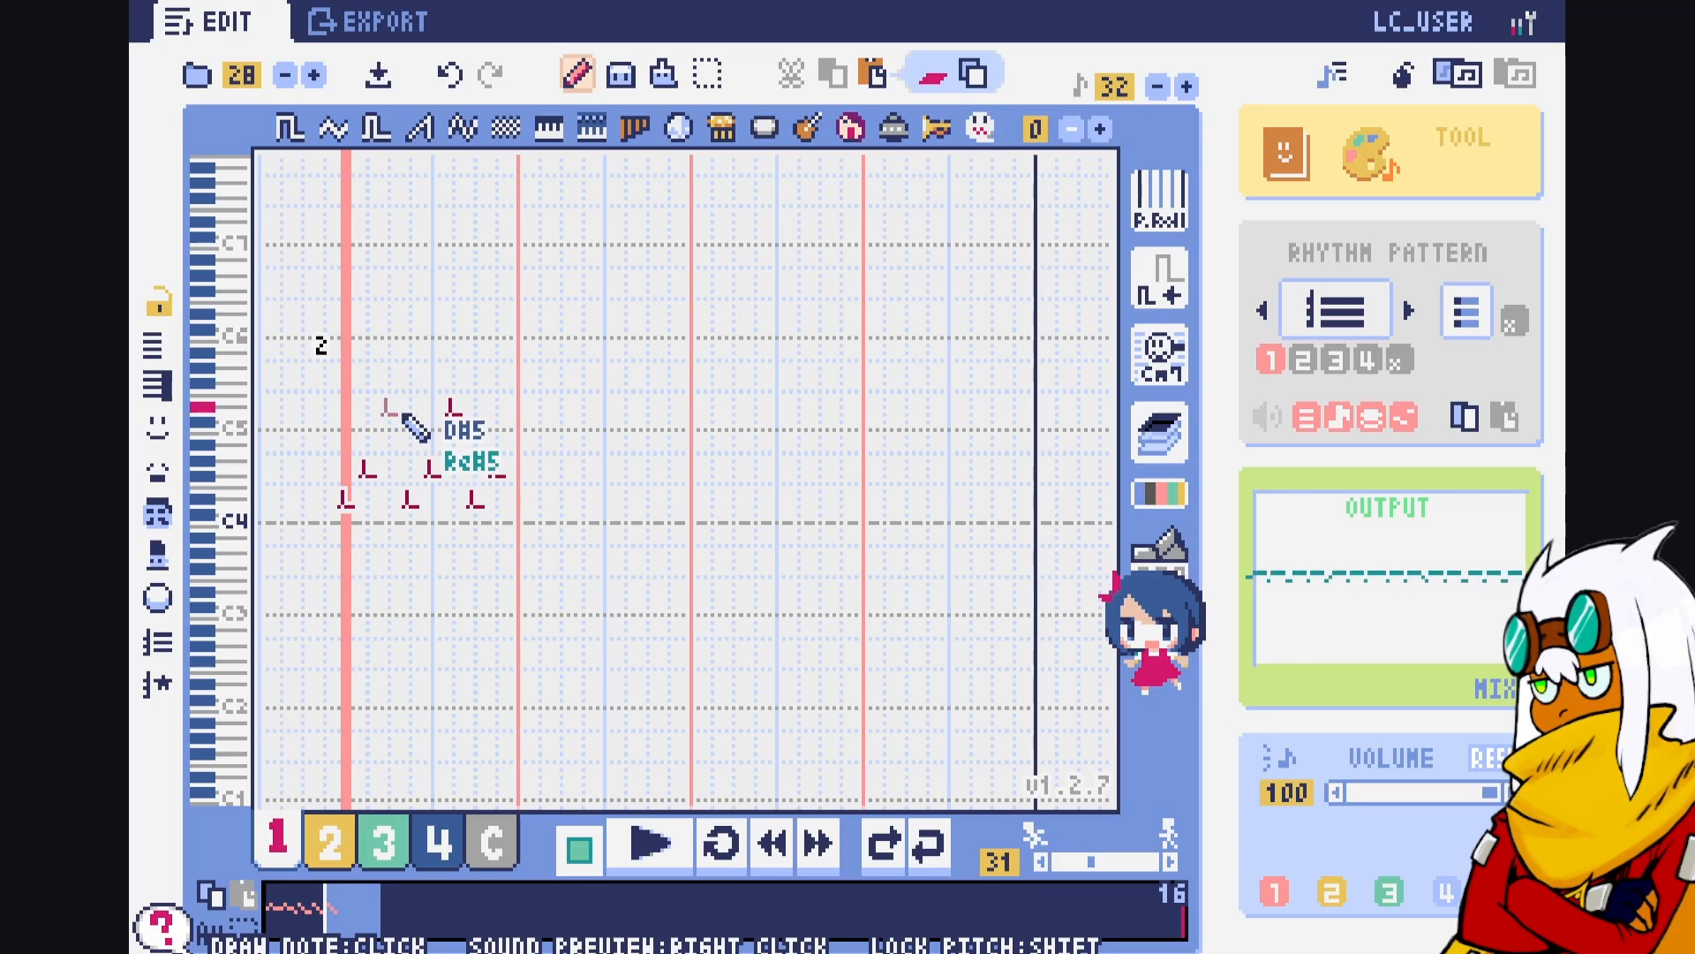
# Copy the first bar's arpeggio into the second bar of page 2 at the same pitch and play it back
pyautogui.click(707, 74)
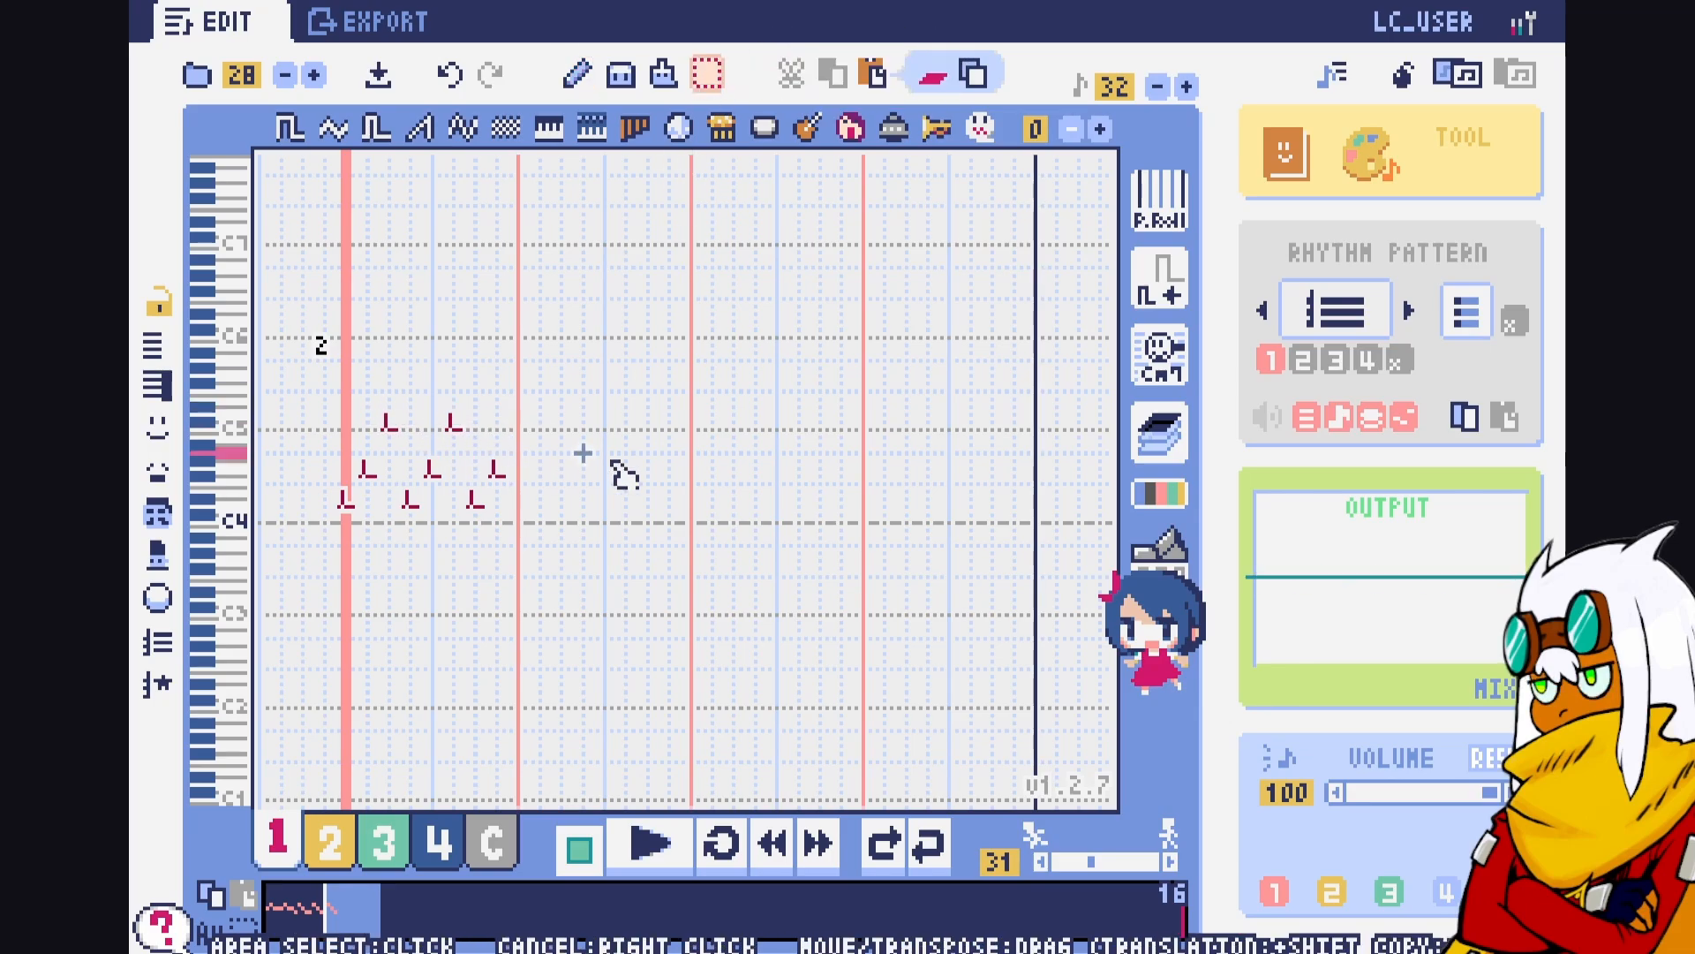
pyautogui.moveTo(484, 505); pyautogui.dragTo(346, 390)
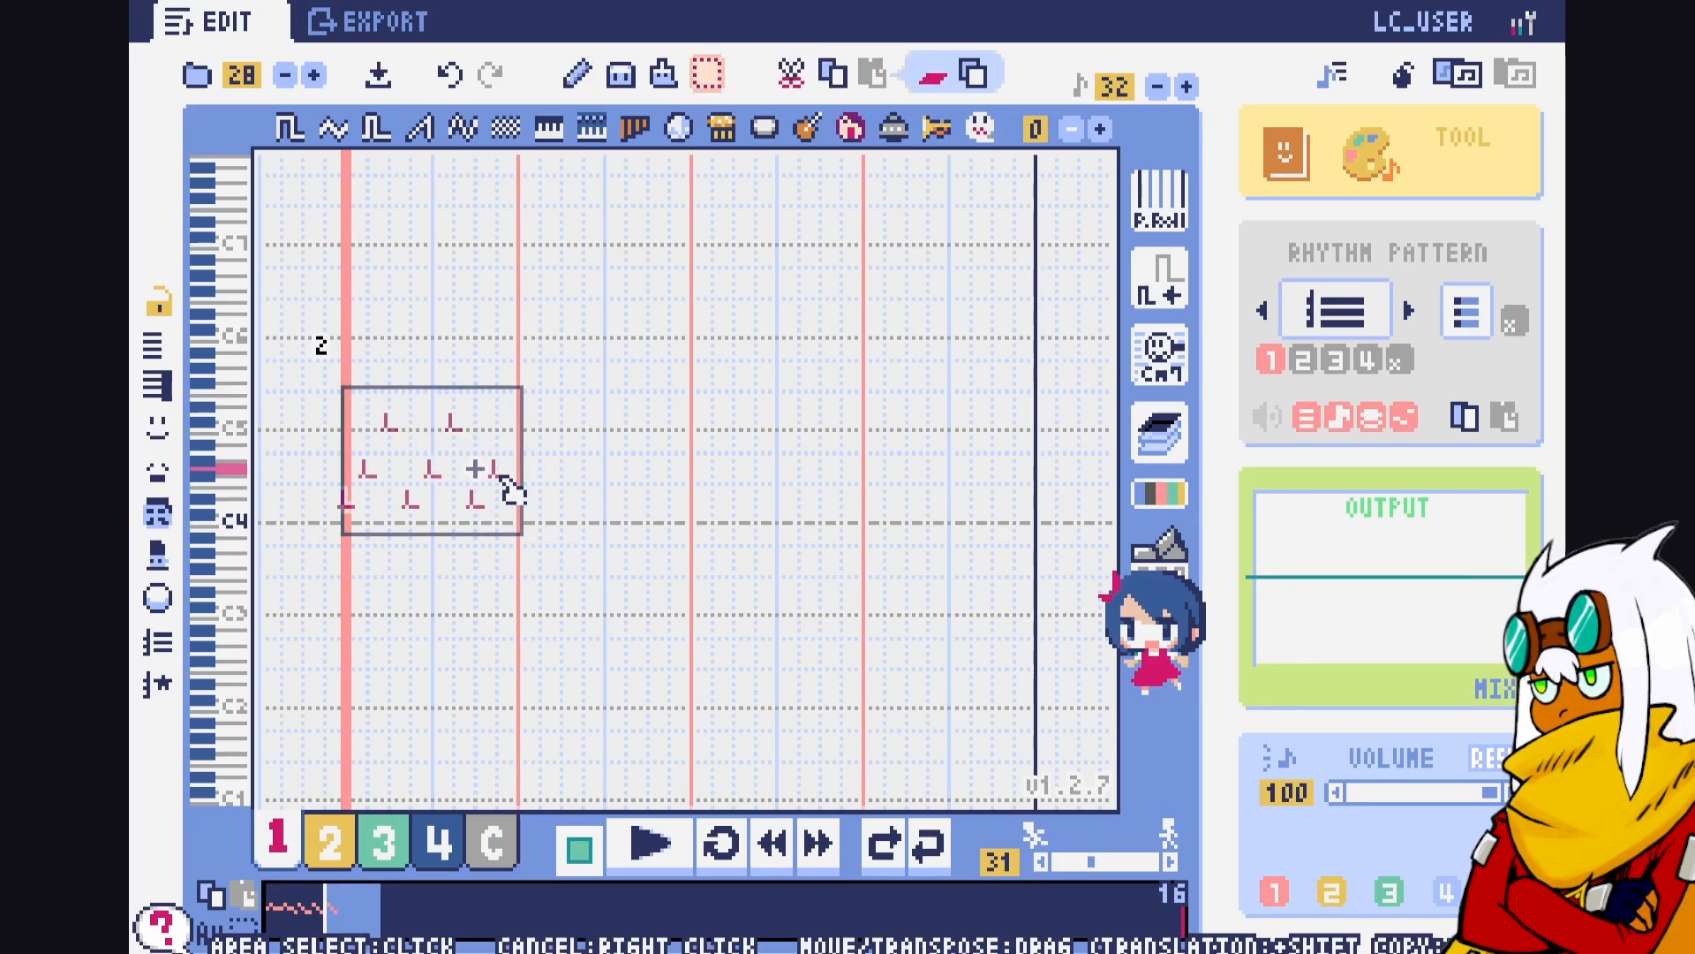
pyautogui.moveTo(510, 488); pyautogui.dragTo(576, 468)
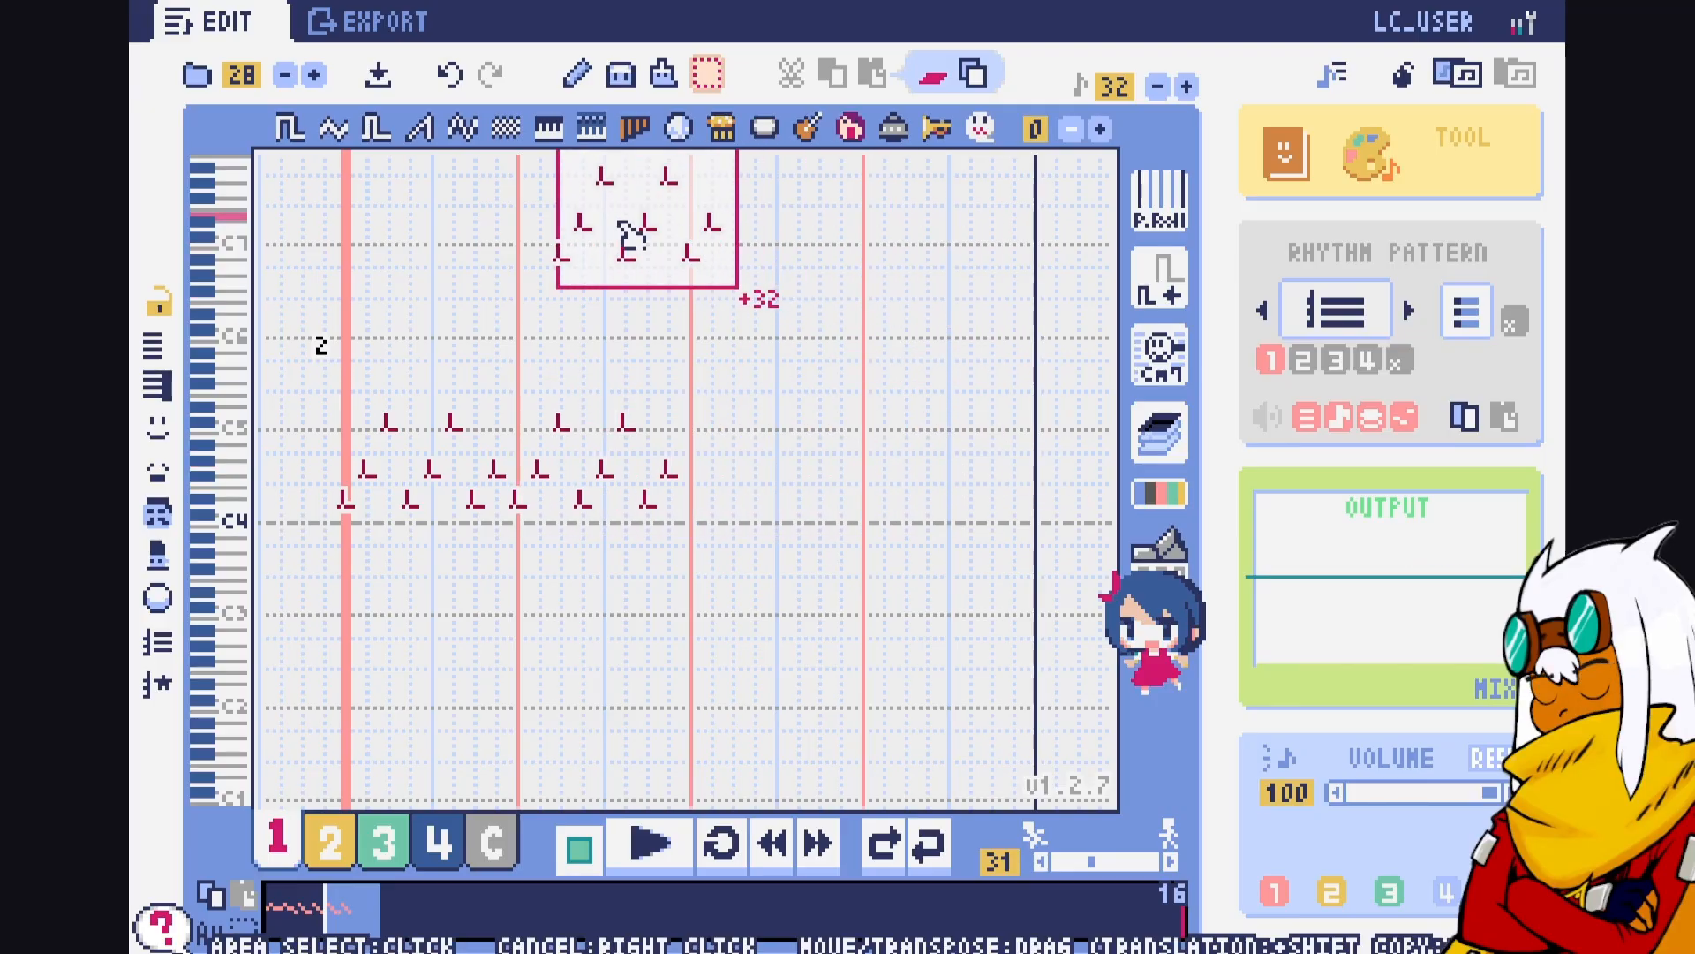
pyautogui.press('space')
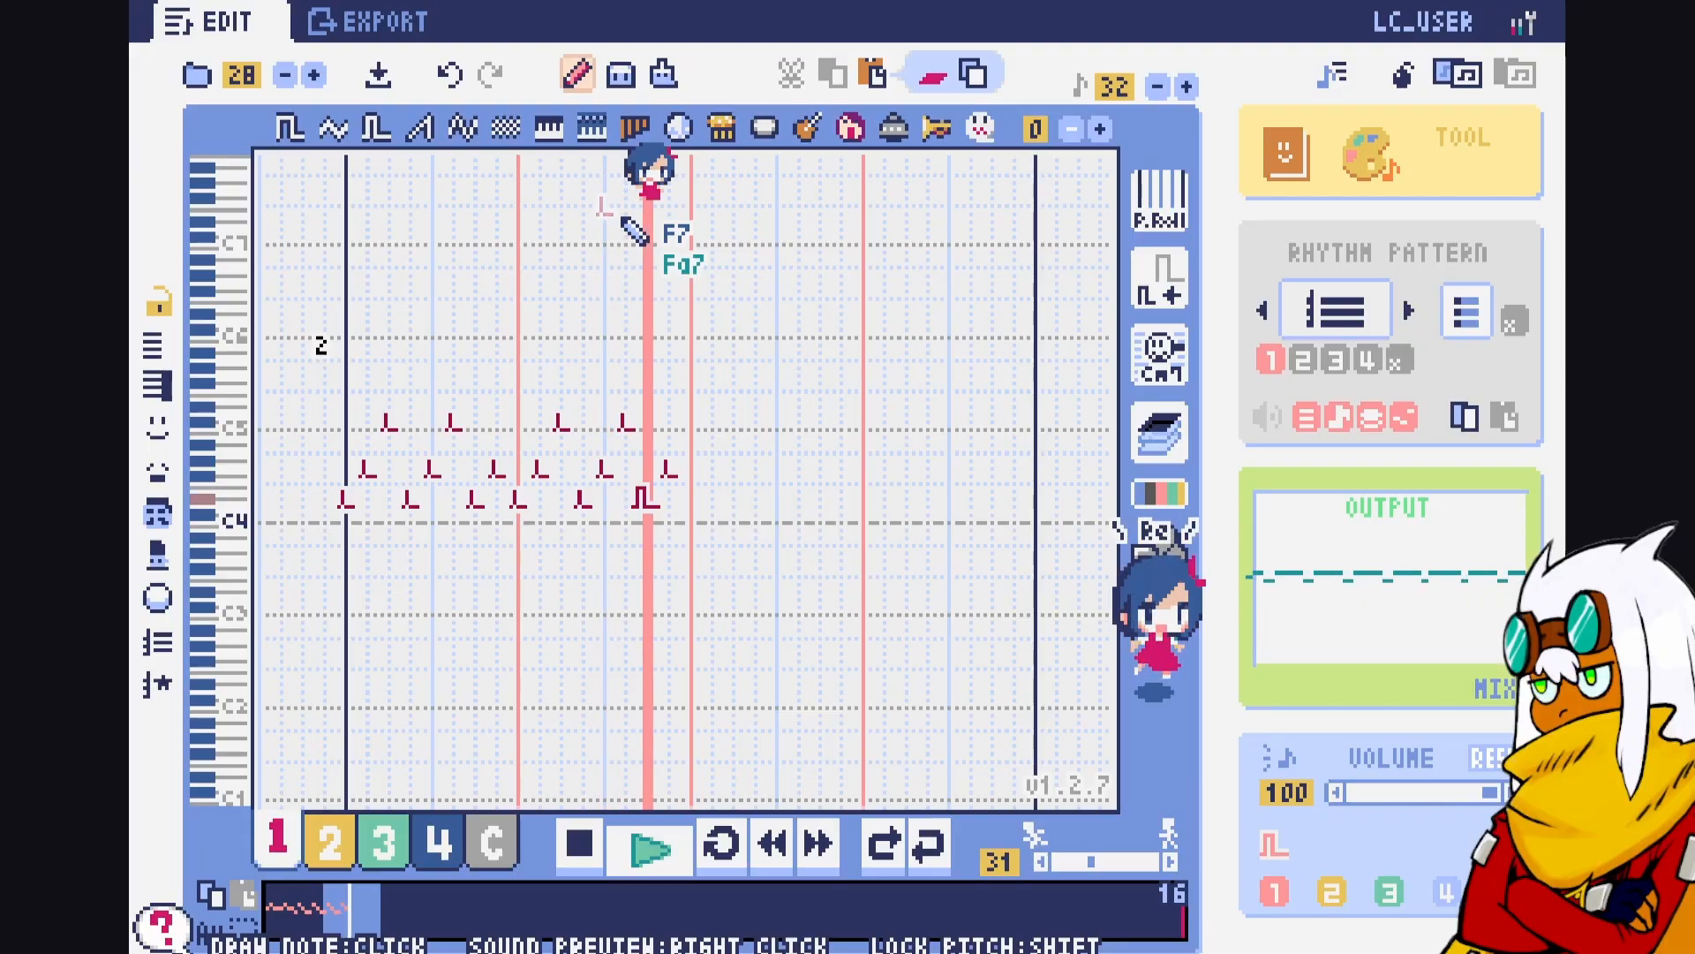
pyautogui.press('space')
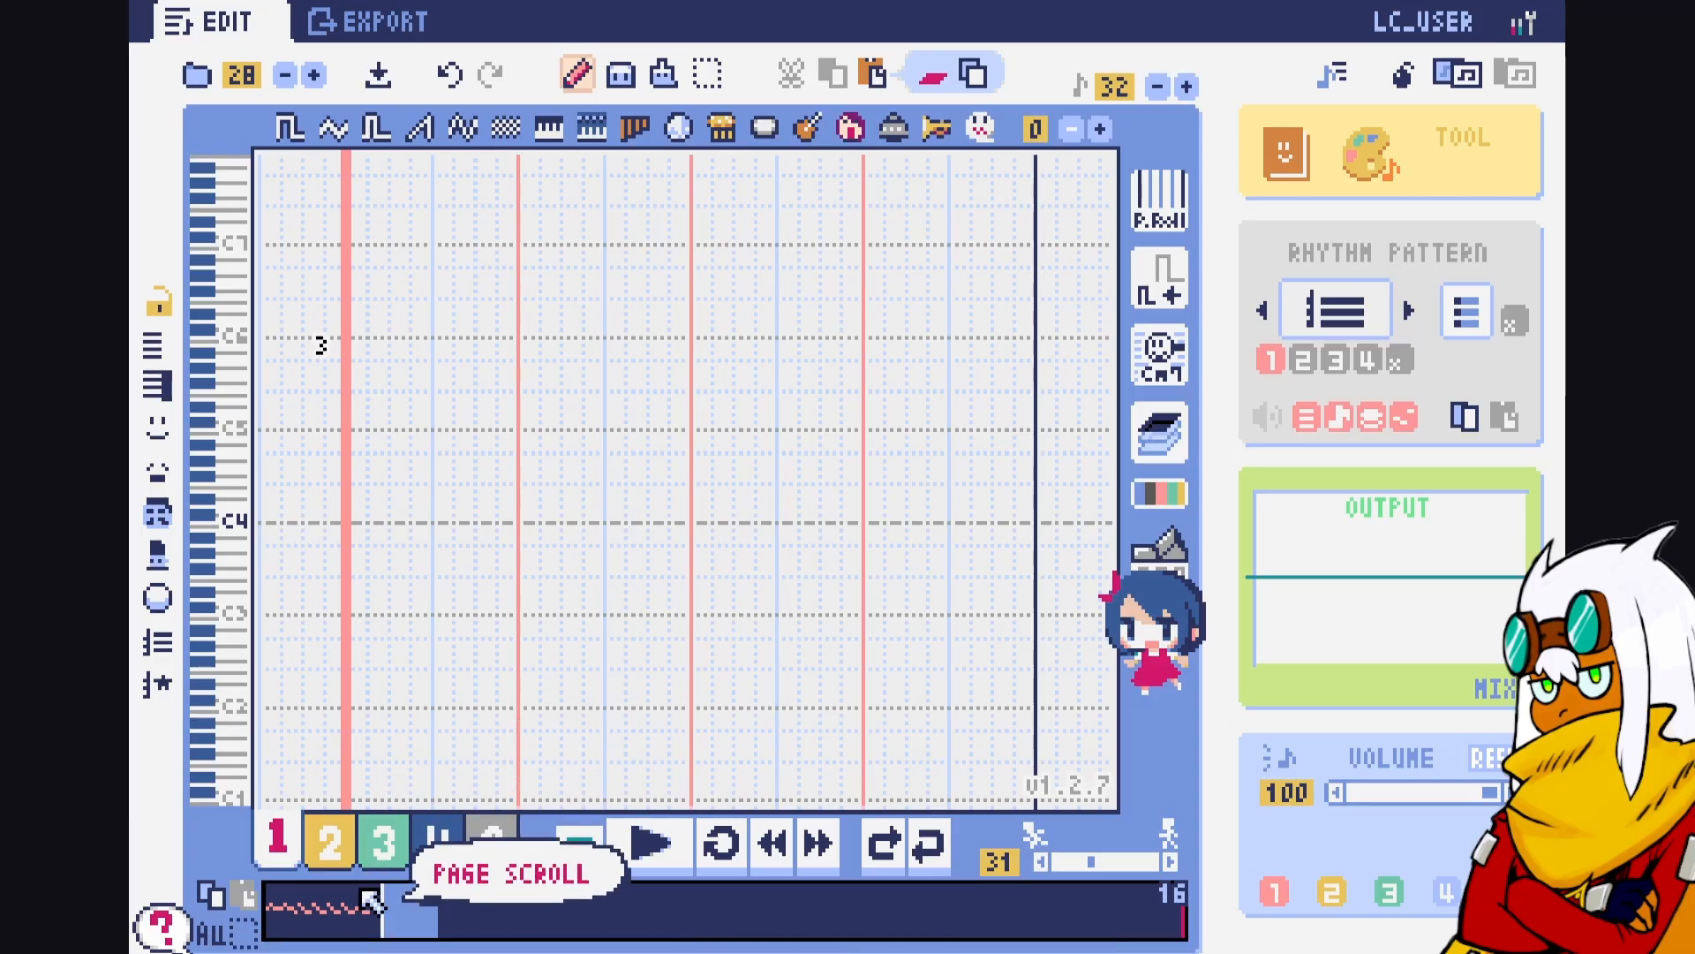
# Draw a track 2 melody on page 1 from F5 down to C5 and up to a held D5, starting mid-second bar, and play it back
pyautogui.moveTo(371, 898); pyautogui.dragTo(296, 901)
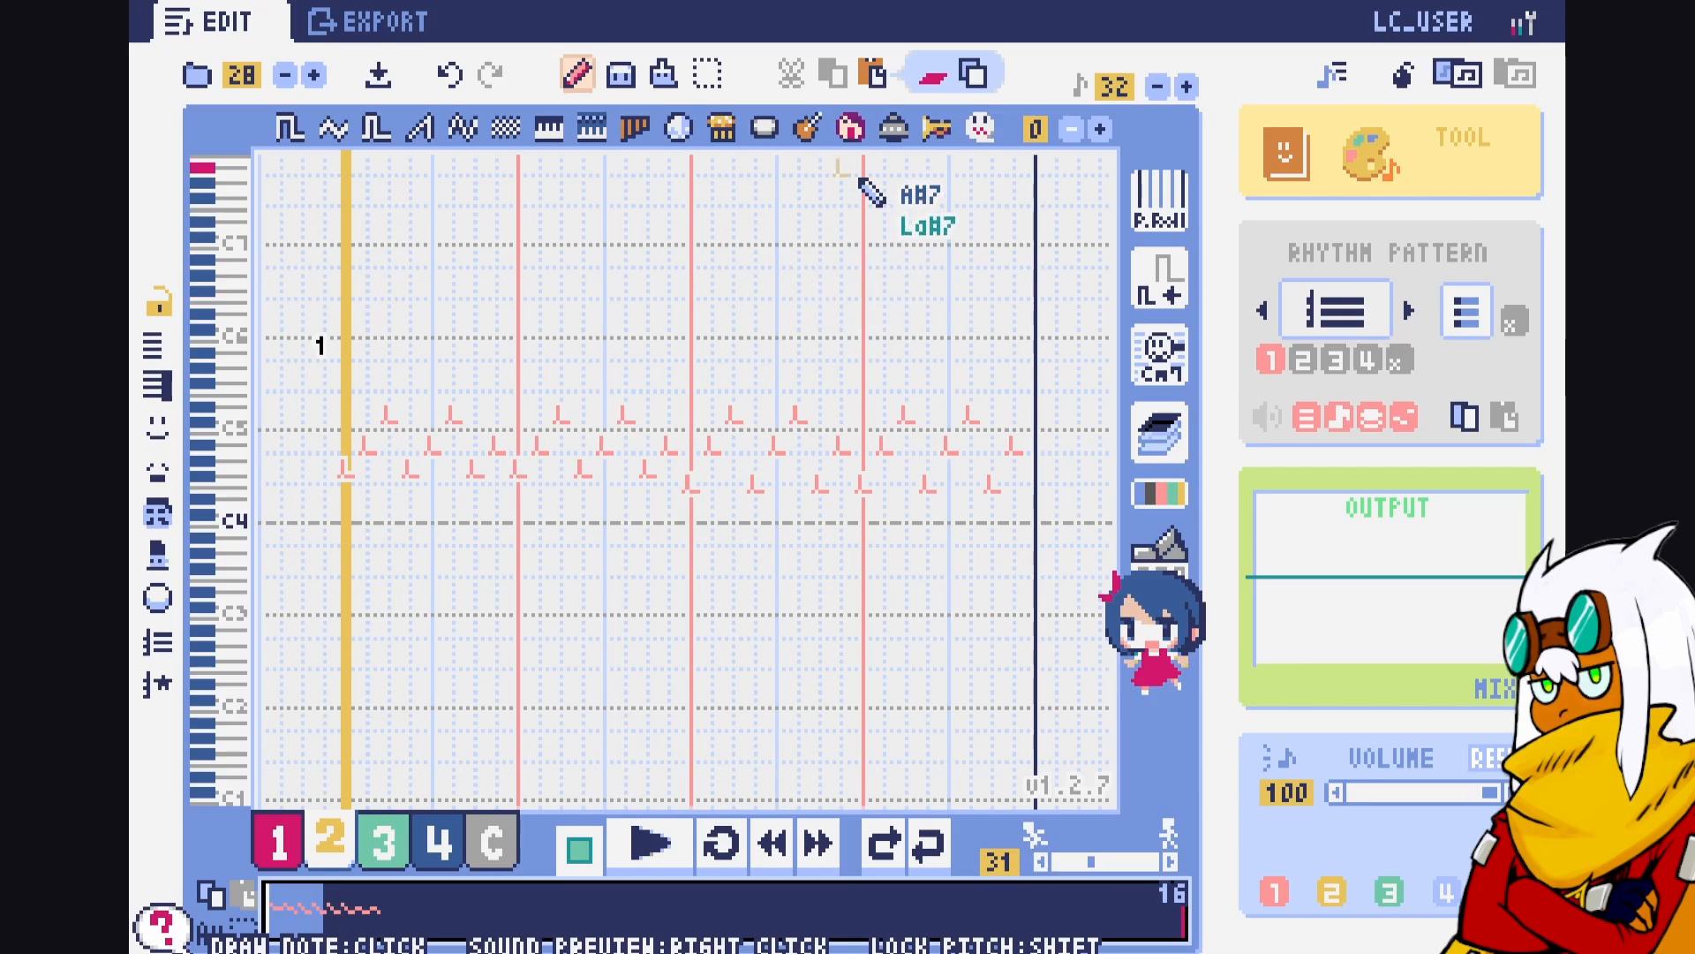
pyautogui.click(852, 129)
pyautogui.moveTo(565, 300); pyautogui.dragTo(585, 323)
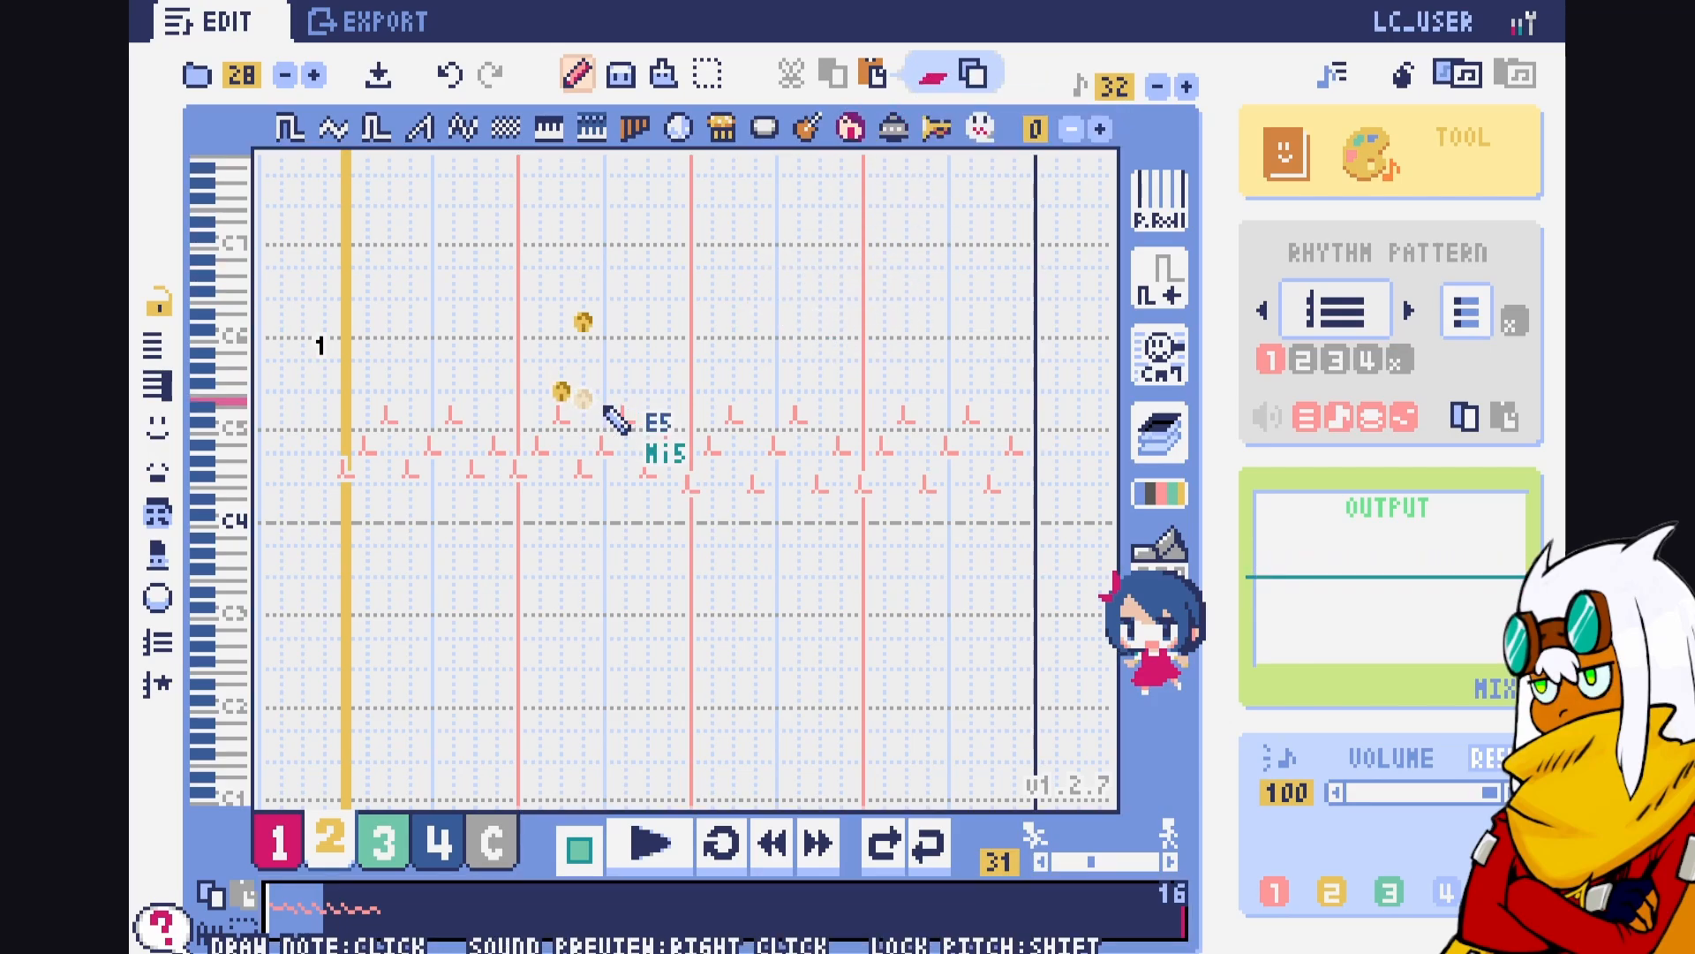
pyautogui.click(610, 415)
pyautogui.moveTo(617, 431); pyautogui.dragTo(844, 415)
pyautogui.press('space')
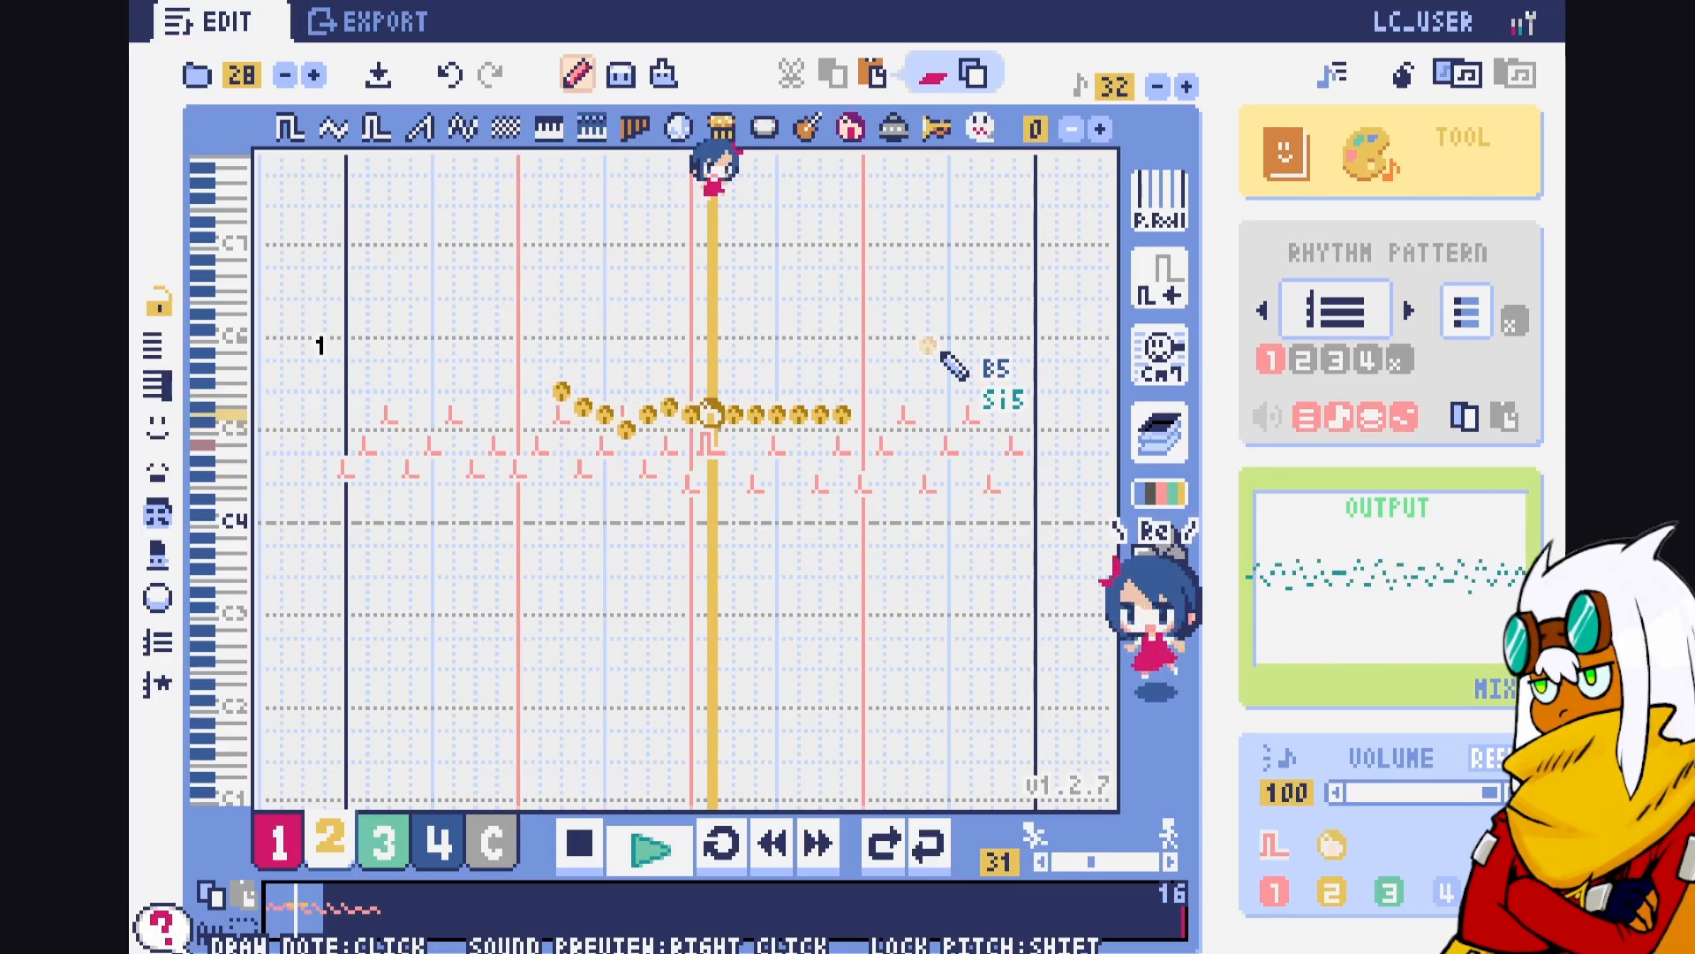
pyautogui.press('space')
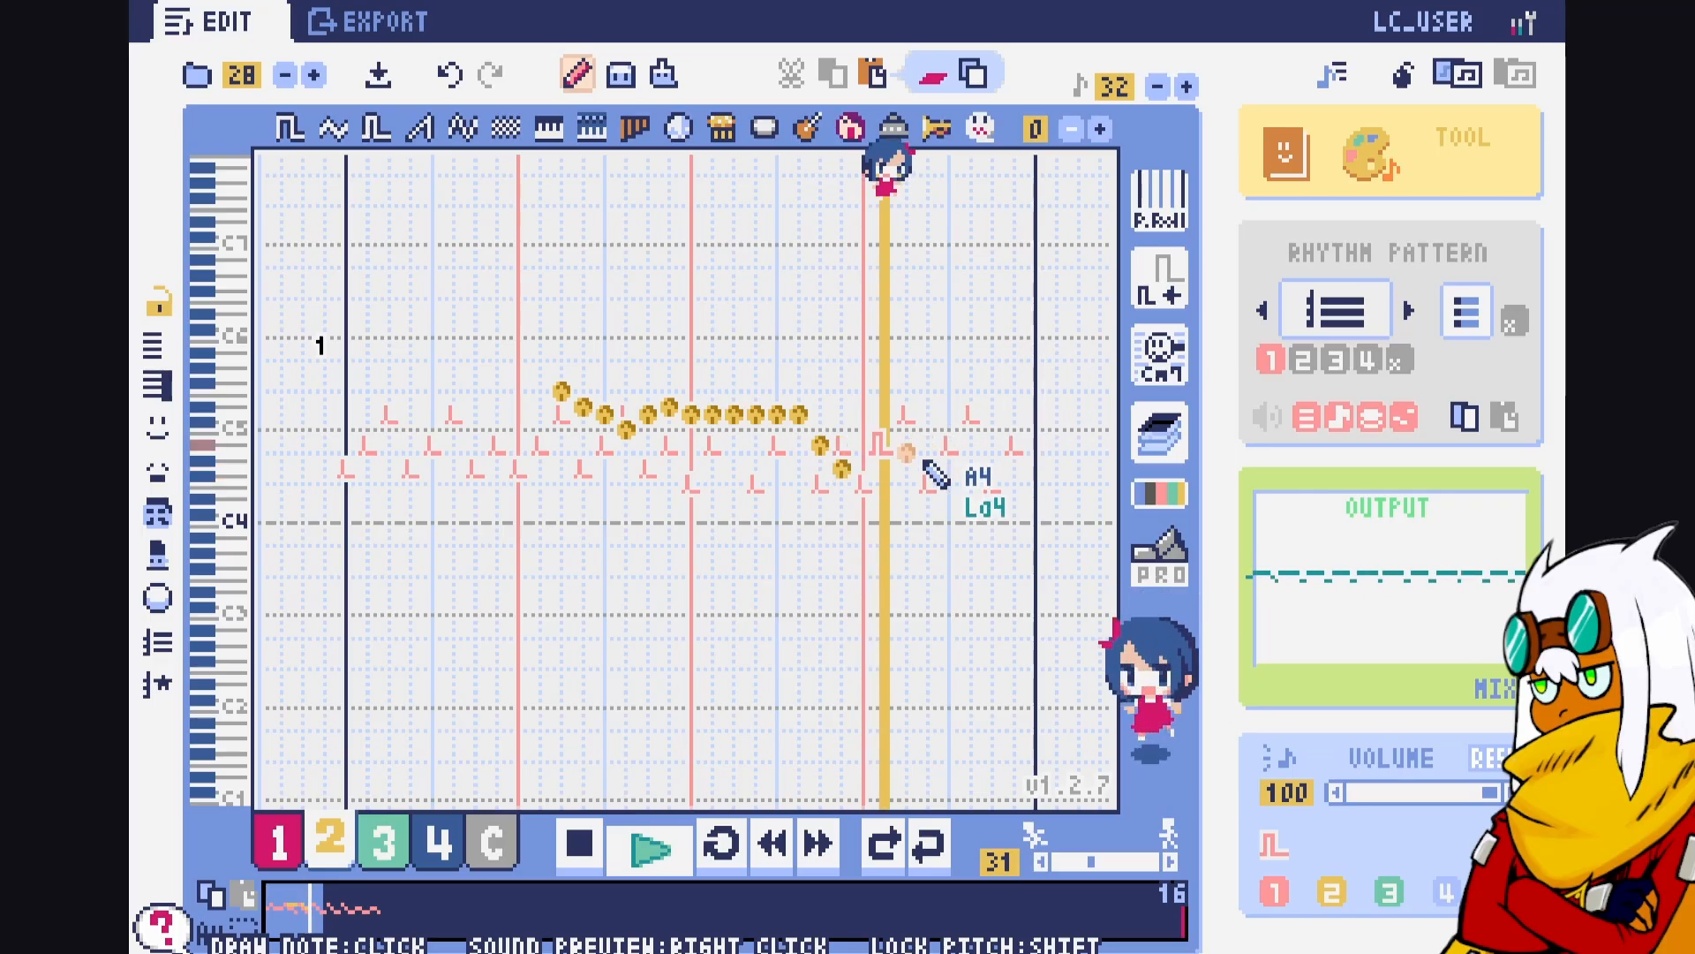
pyautogui.press('space')
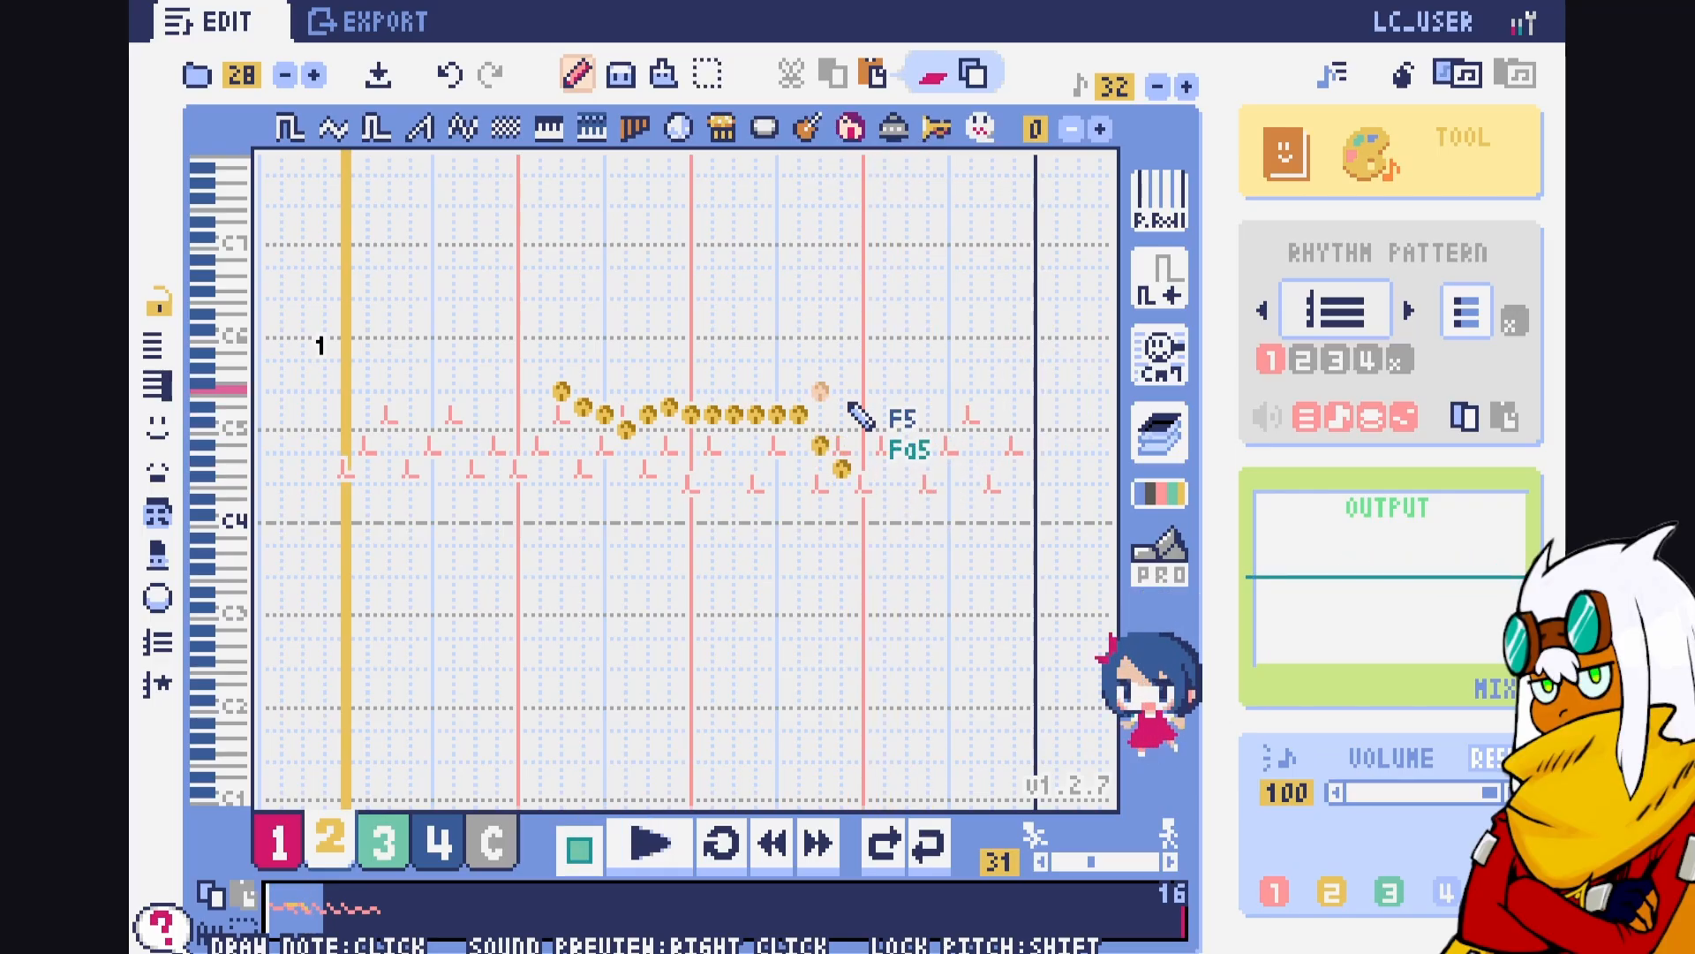
# Erase the last two melody notes, A#4 and G4, at the end of page 1's third bar and play the song back
pyautogui.click(622, 78)
pyautogui.click(843, 470)
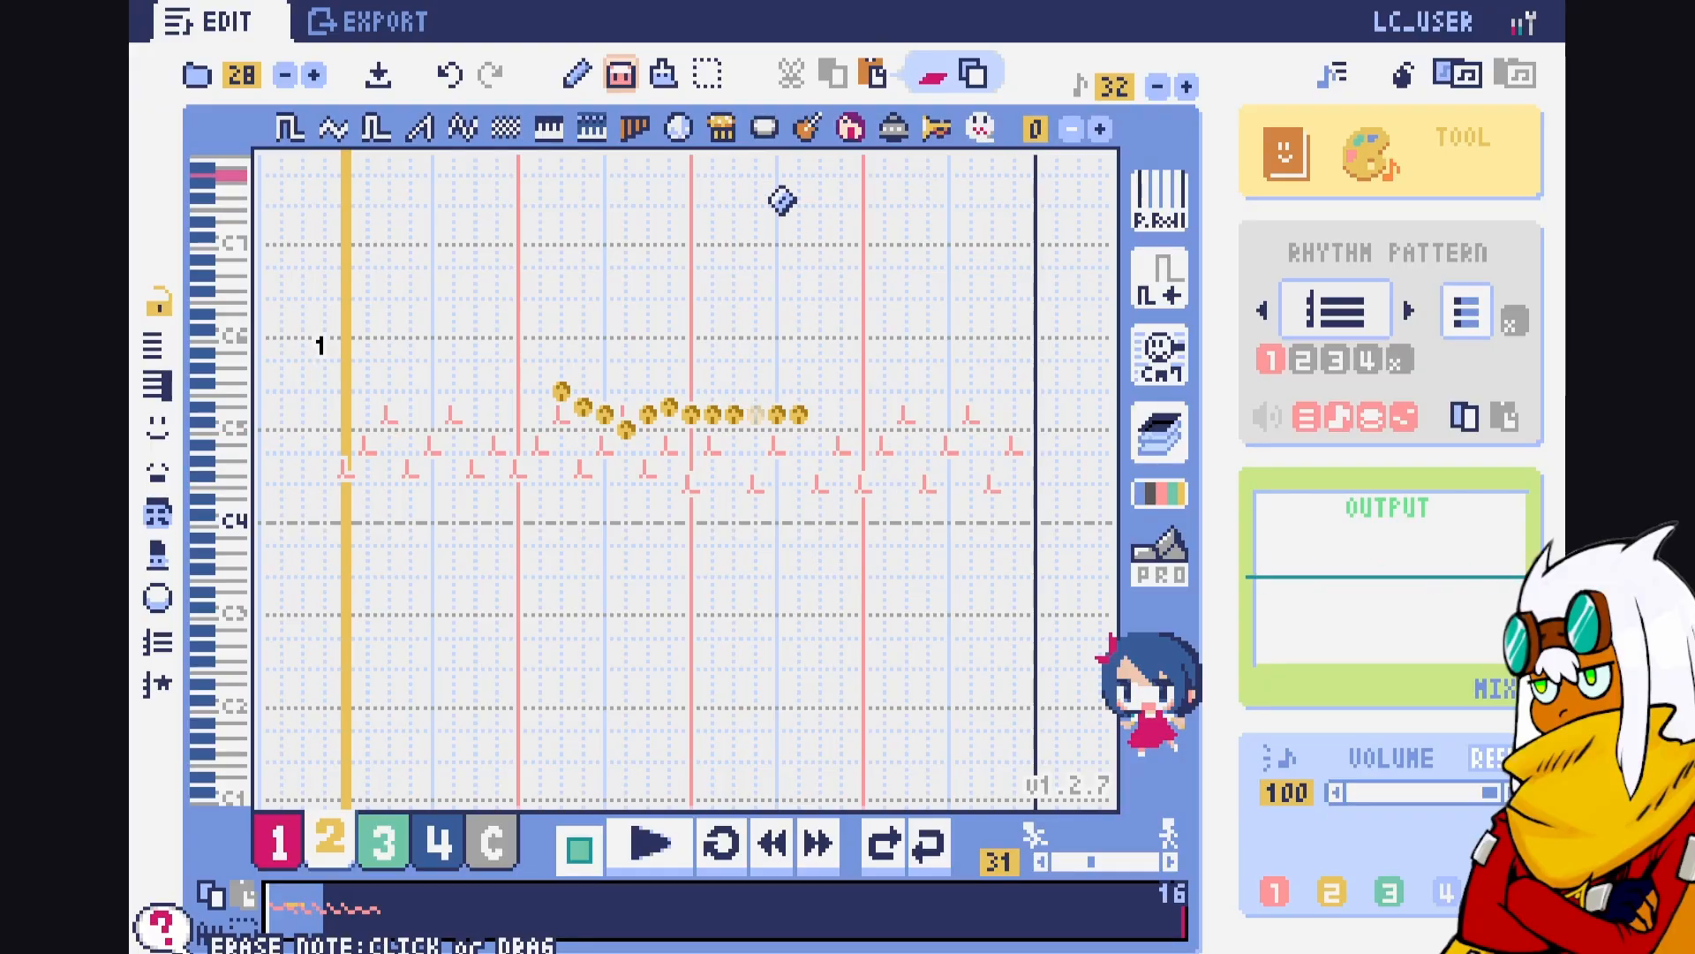
pyautogui.click(576, 74)
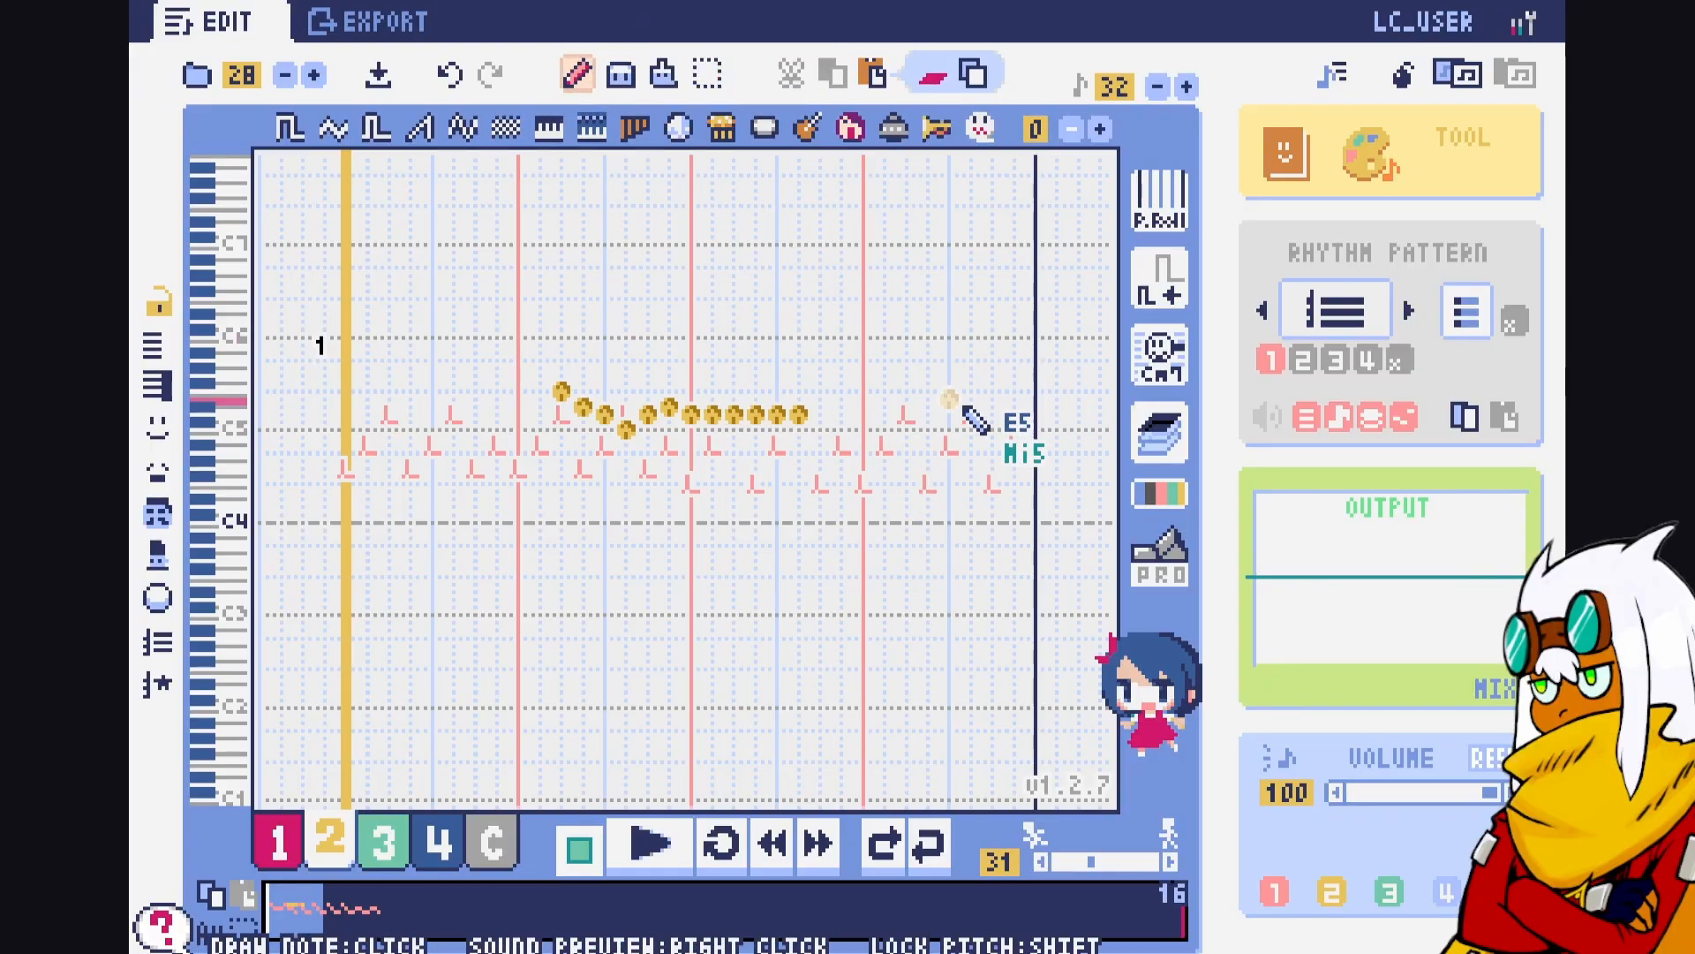
pyautogui.press('space')
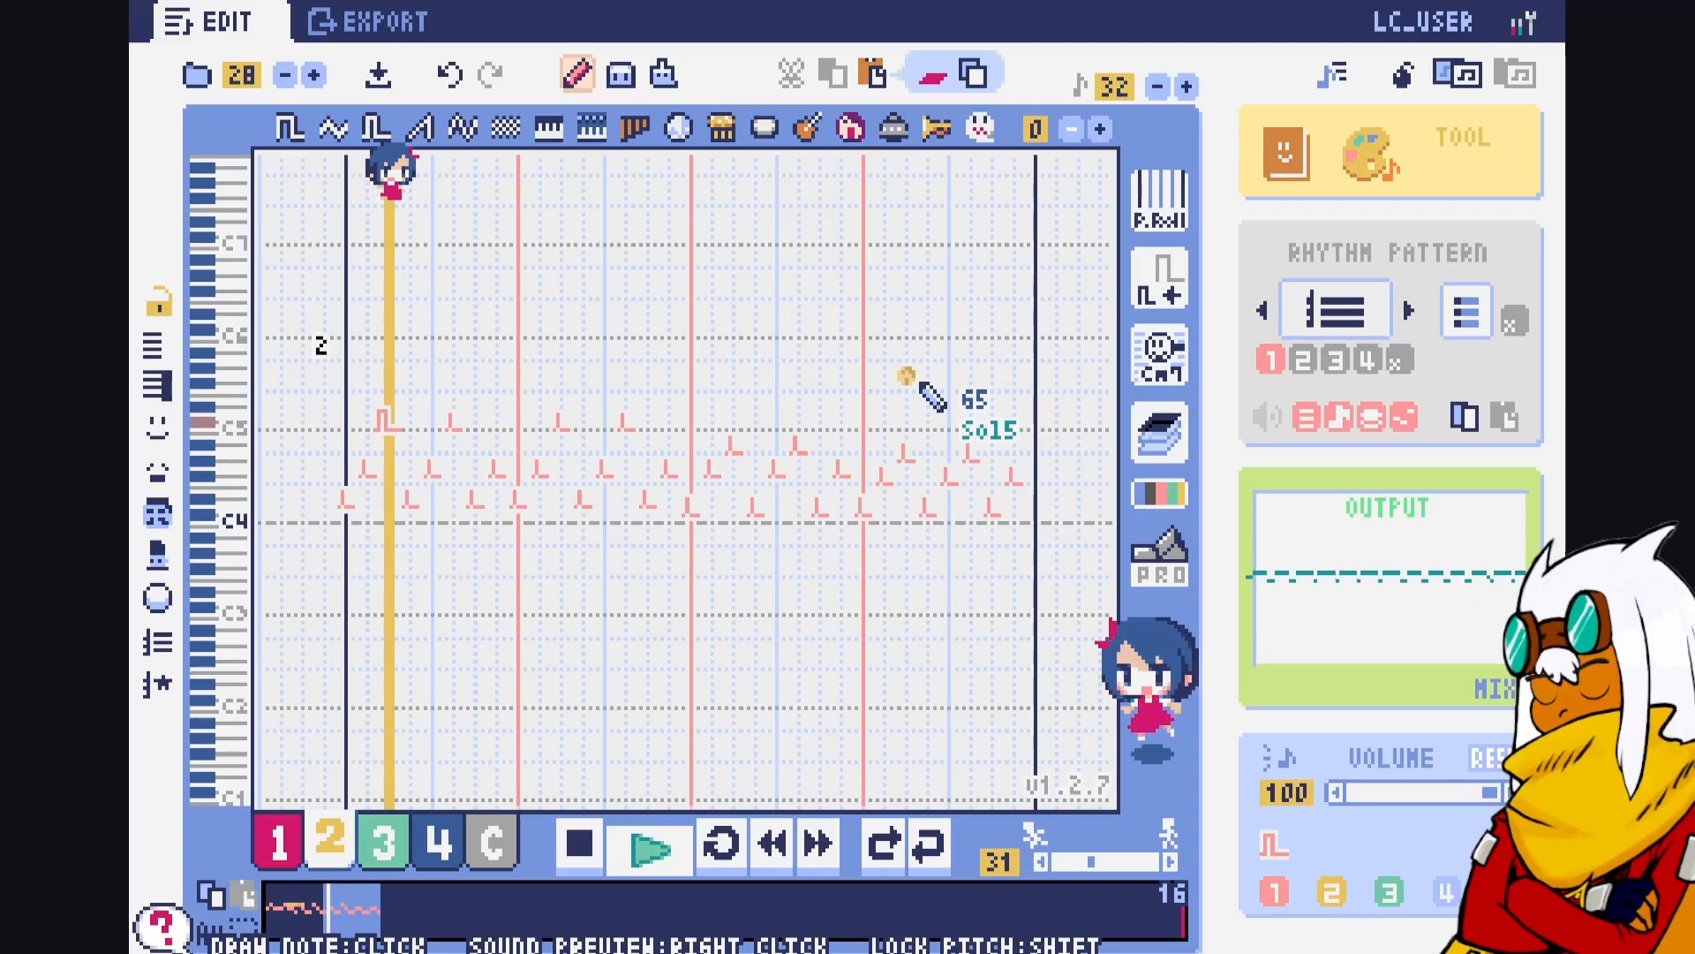
# Draw a D5-to-A4-to-C5 phrase in page 1's fourth bar, hold A#4 for six notes at the start of page 2, and play back
pyautogui.moveTo(906, 415); pyautogui.dragTo(1015, 460)
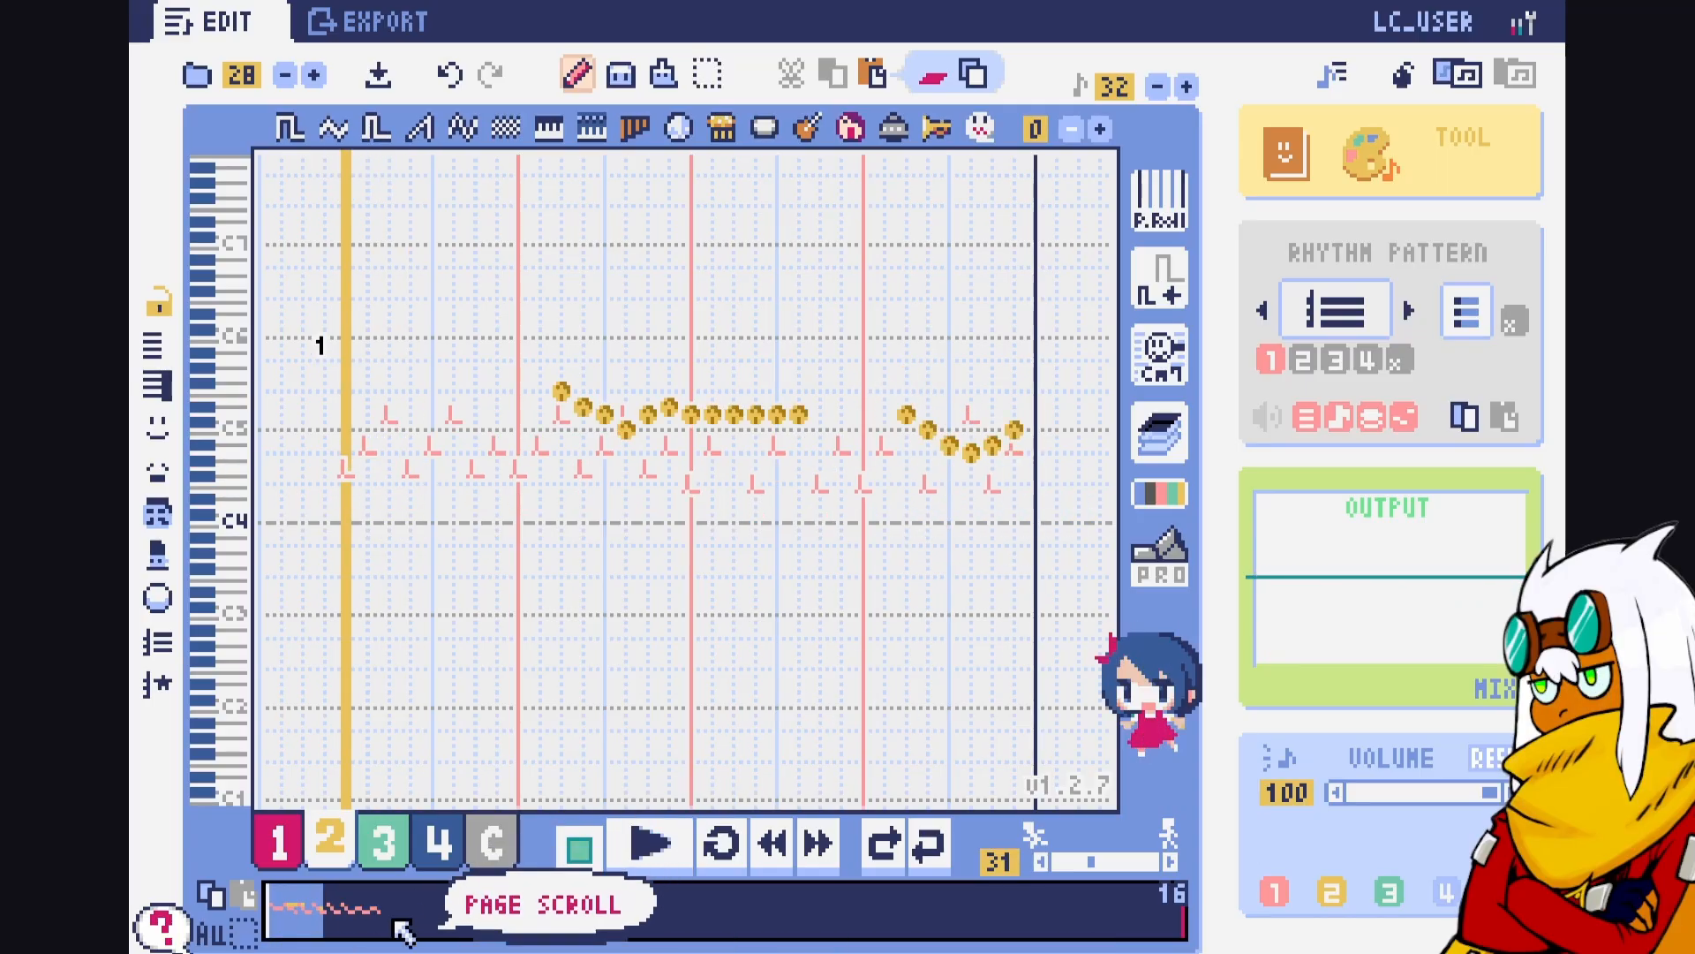
pyautogui.click(341, 918)
pyautogui.click(354, 437)
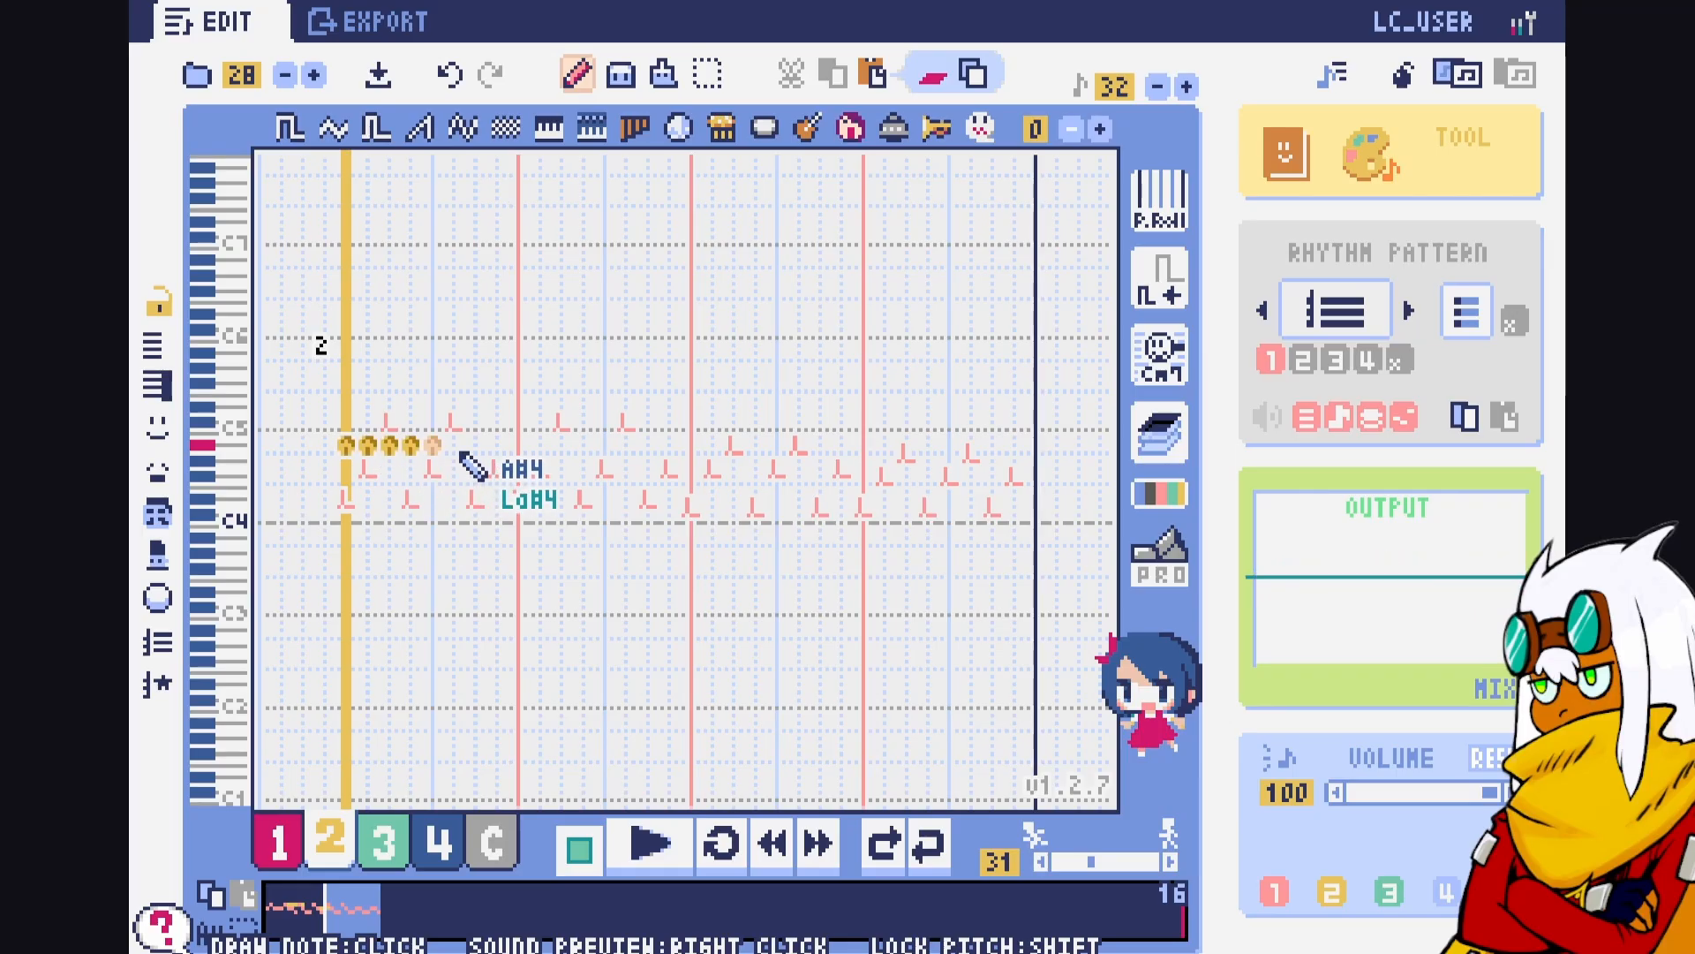
pyautogui.press('space')
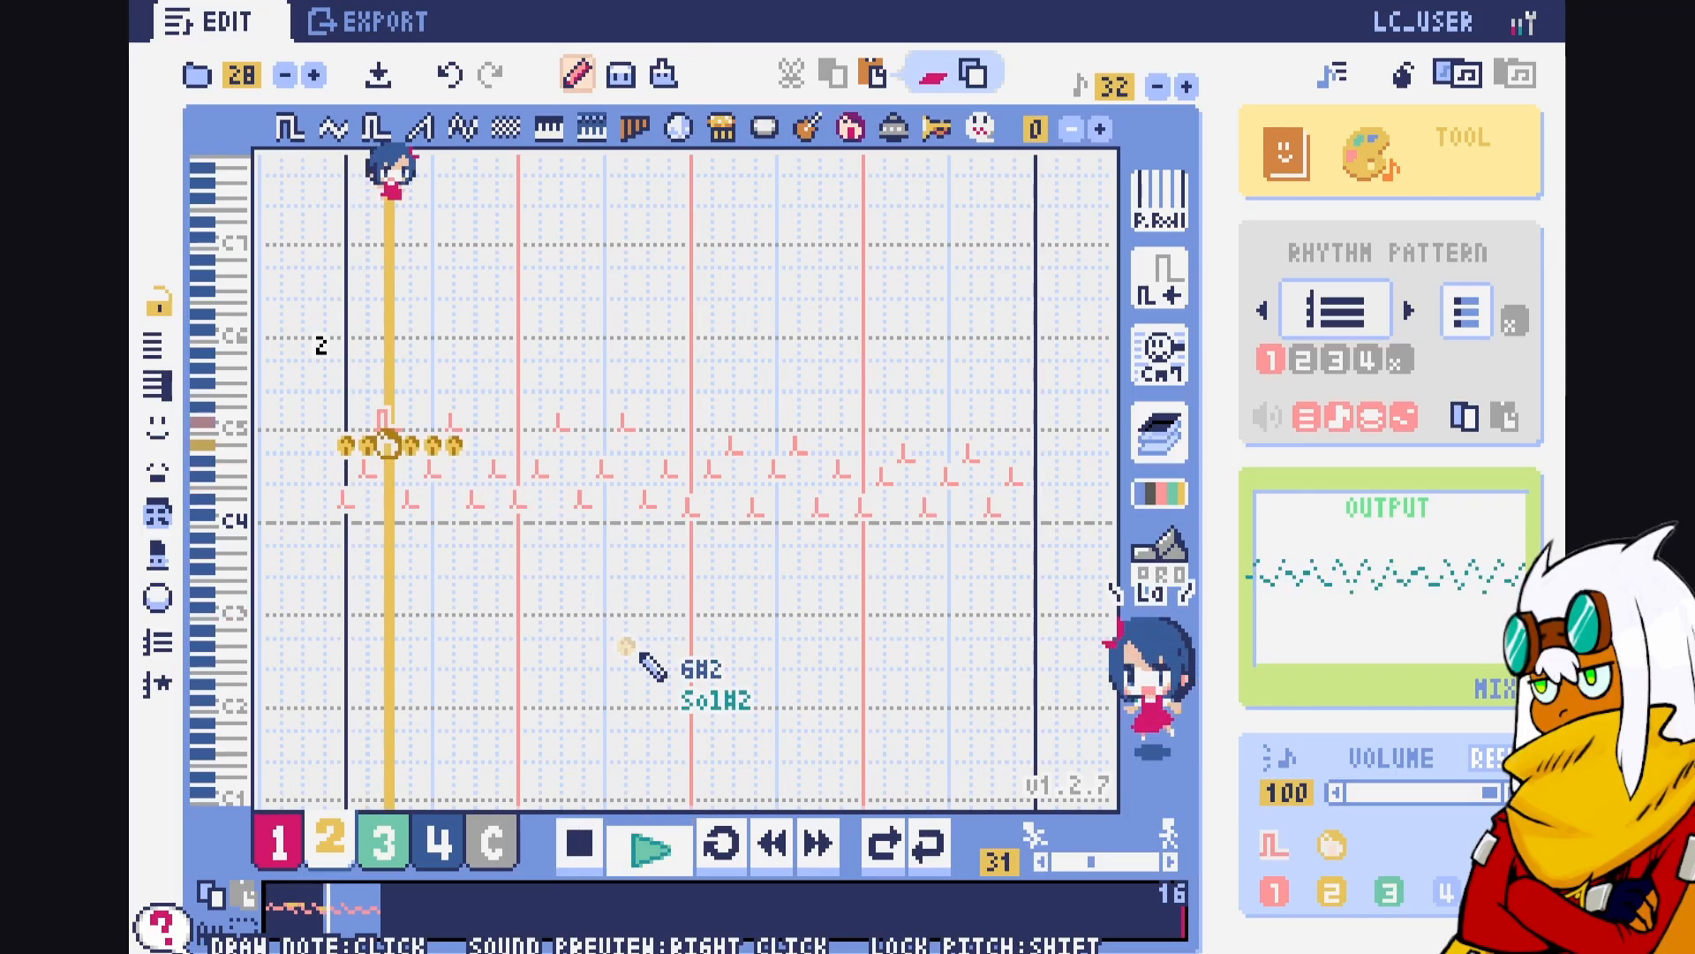
pyautogui.press('space')
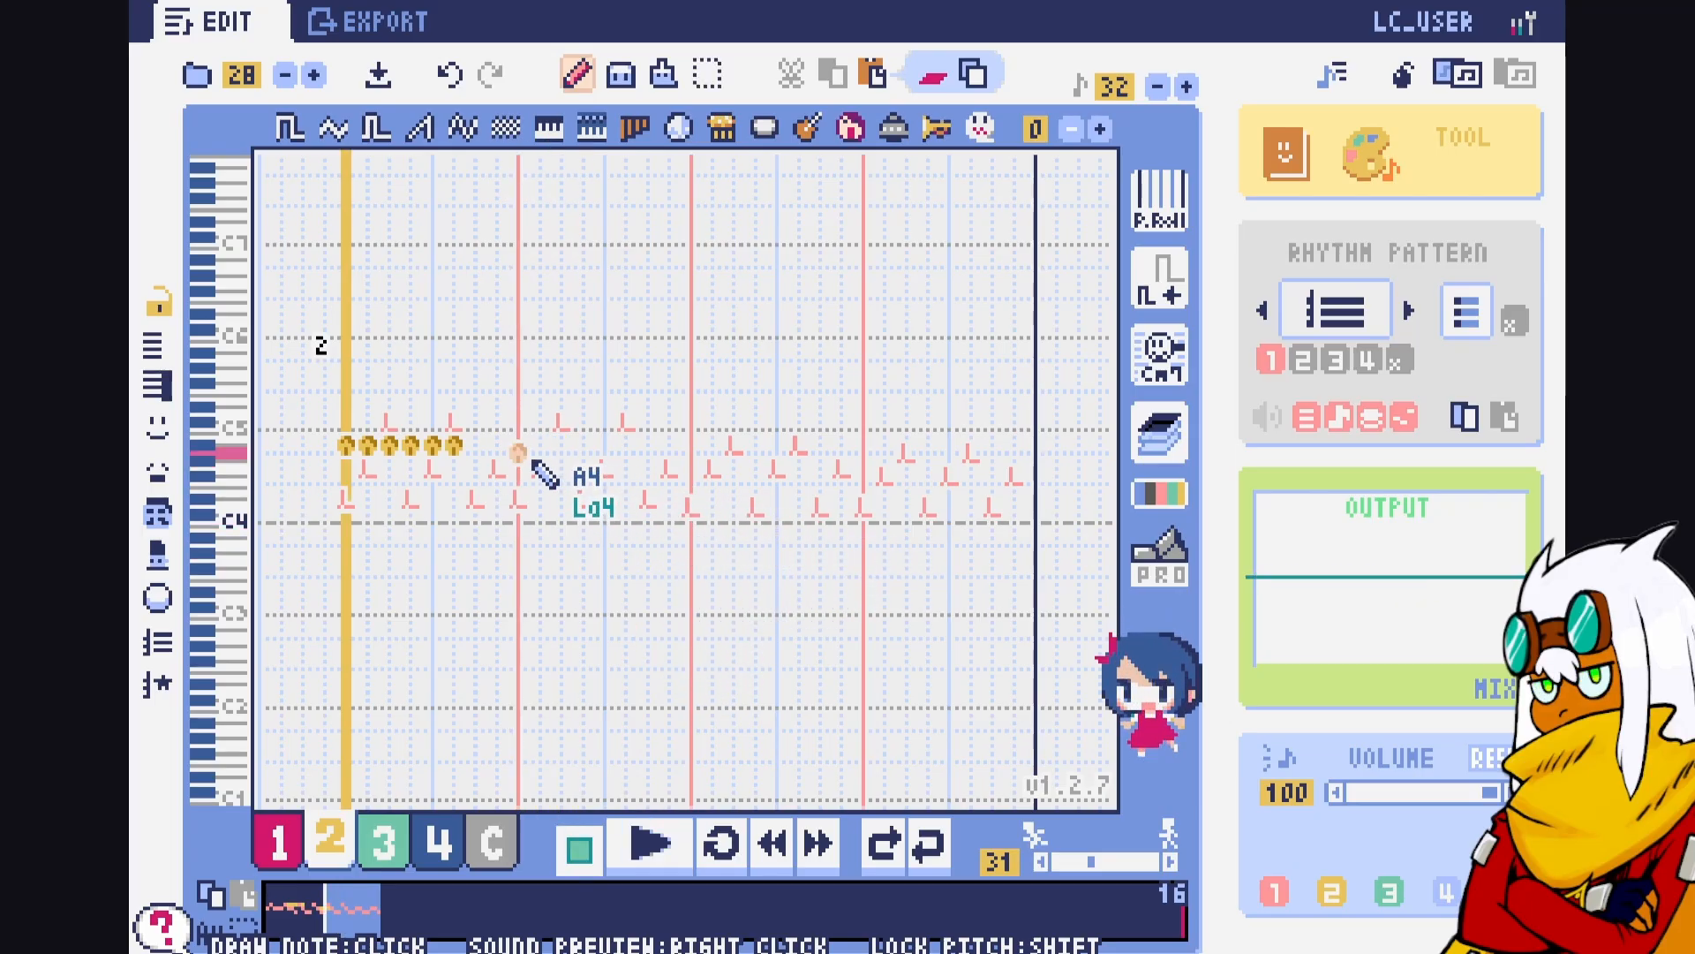
# Extend the track 2 melody through bars two to four of page 2, starting both last bars on D#5 followed by D5, and play back
pyautogui.press('space')
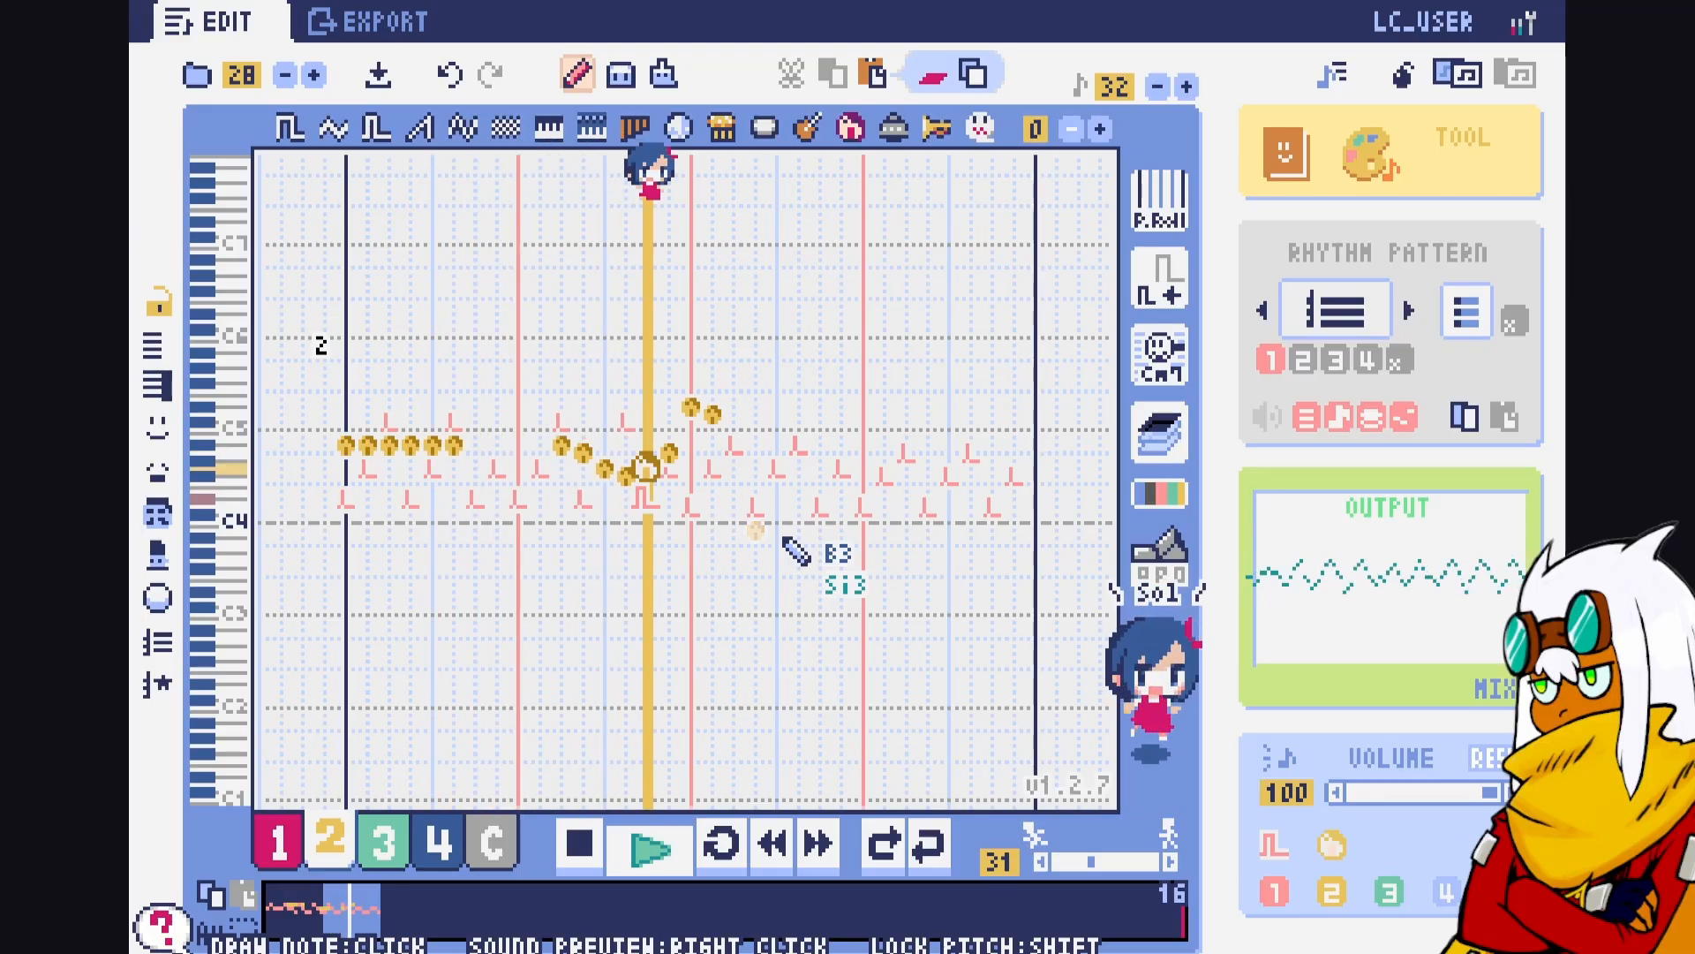
pyautogui.press('space')
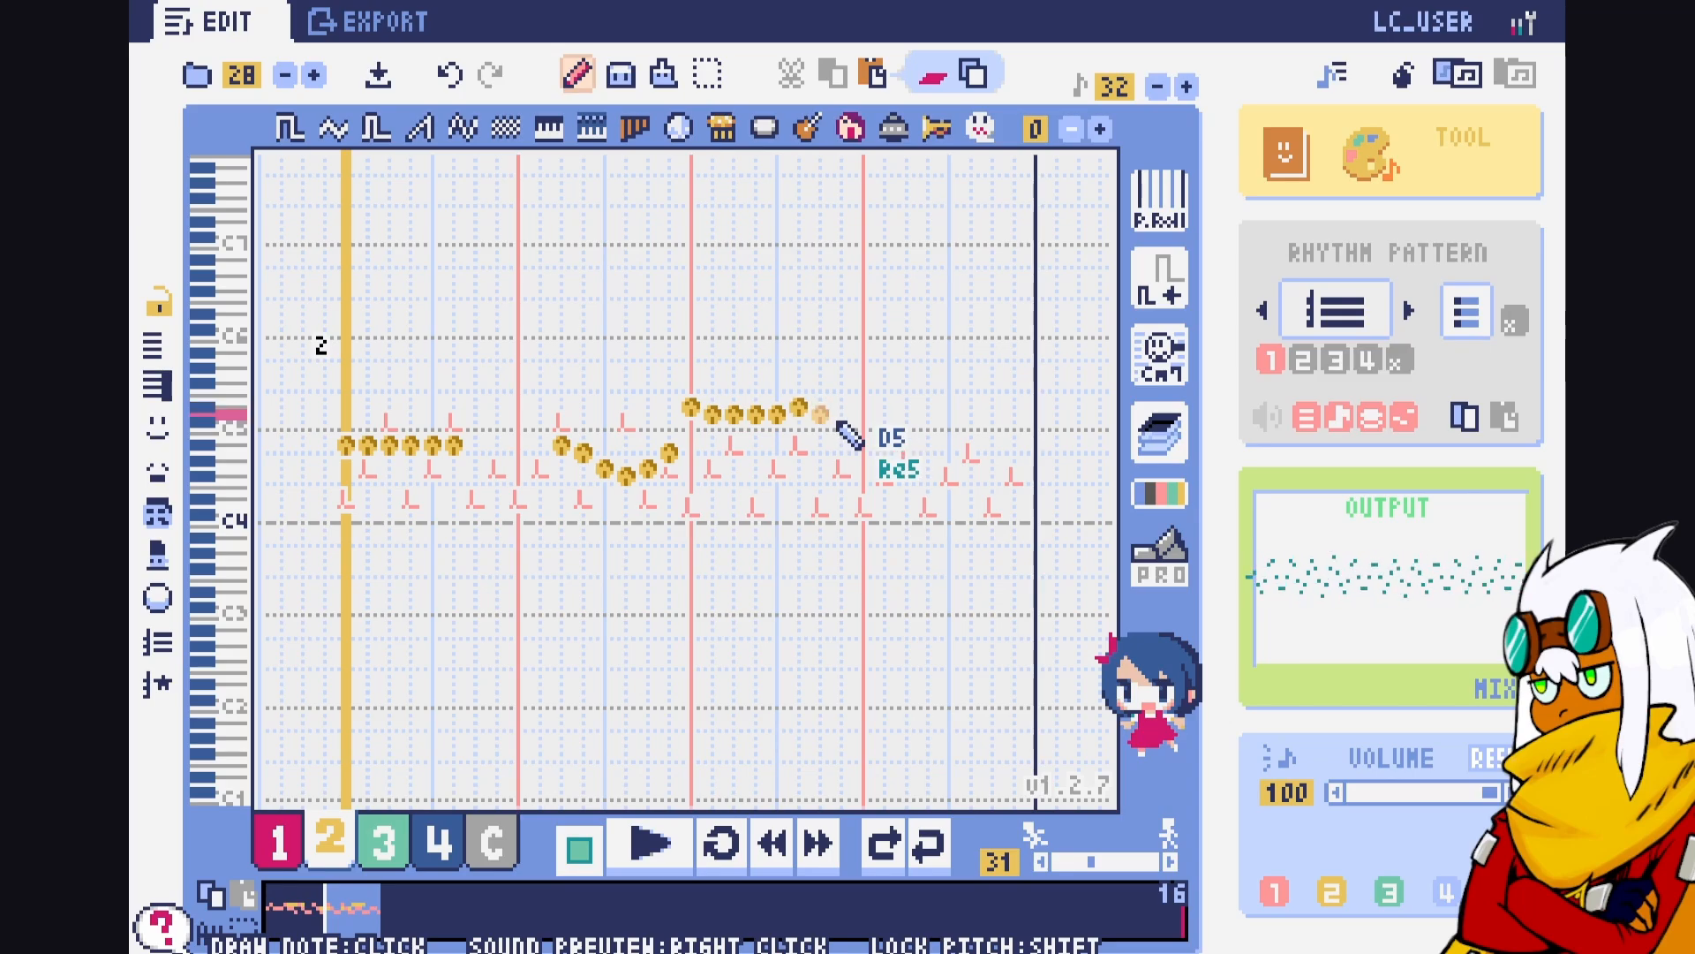
pyautogui.press('space')
pyautogui.press('w')
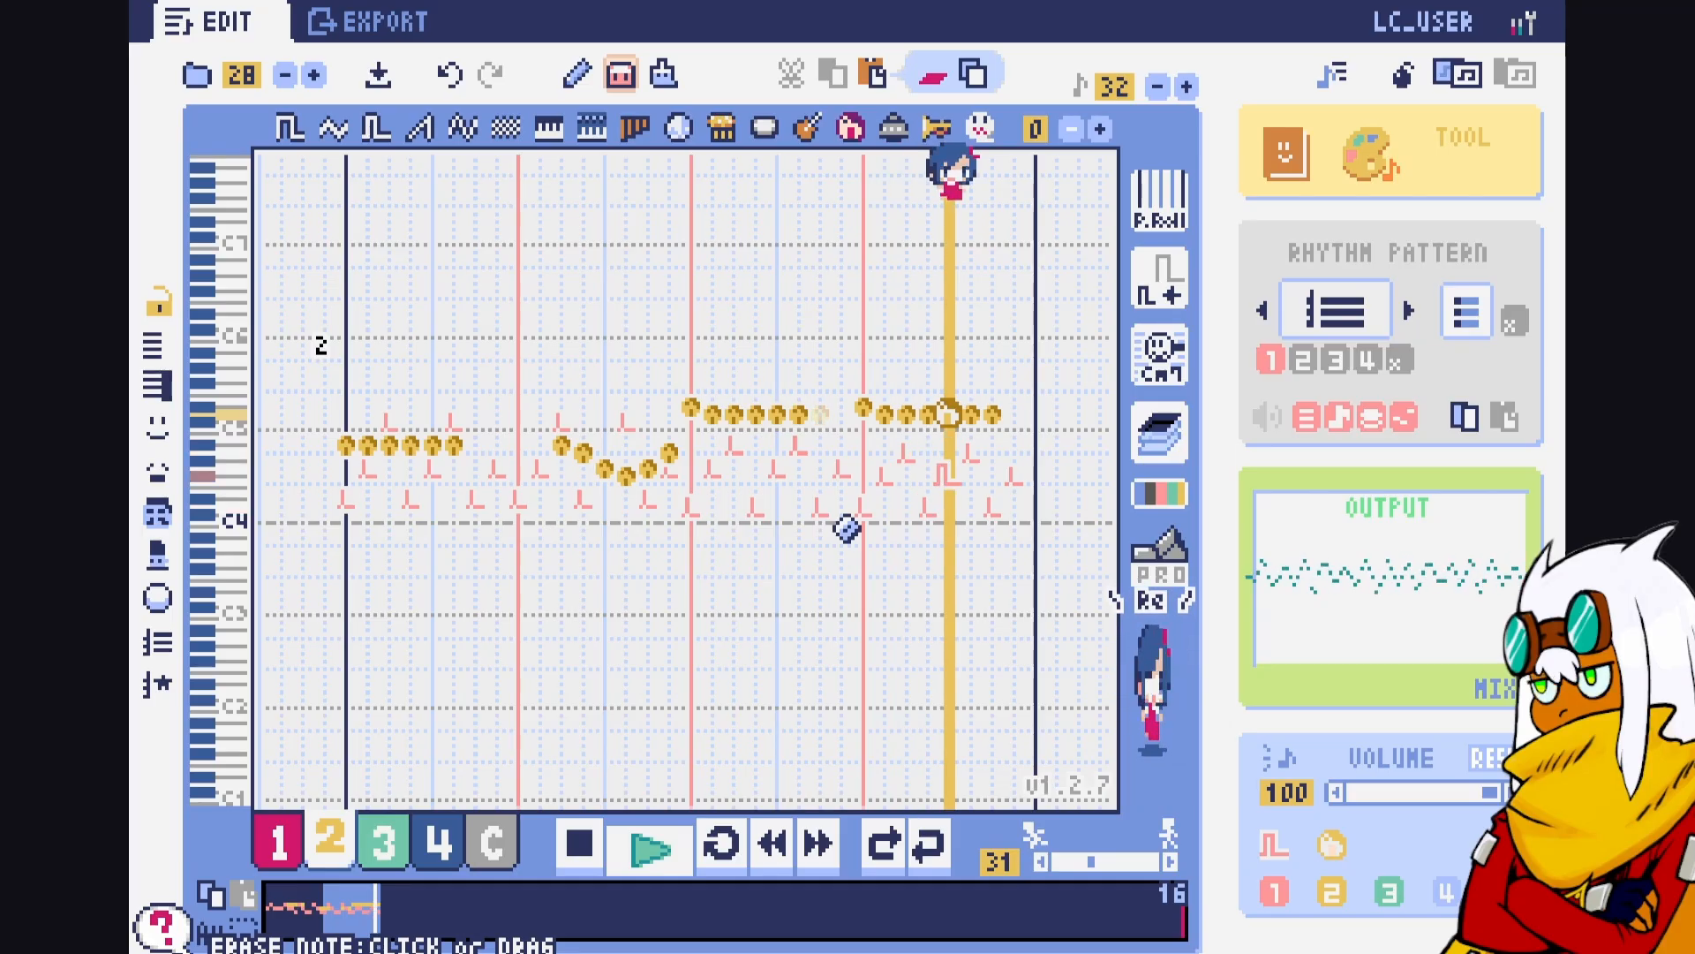
pyautogui.press('space')
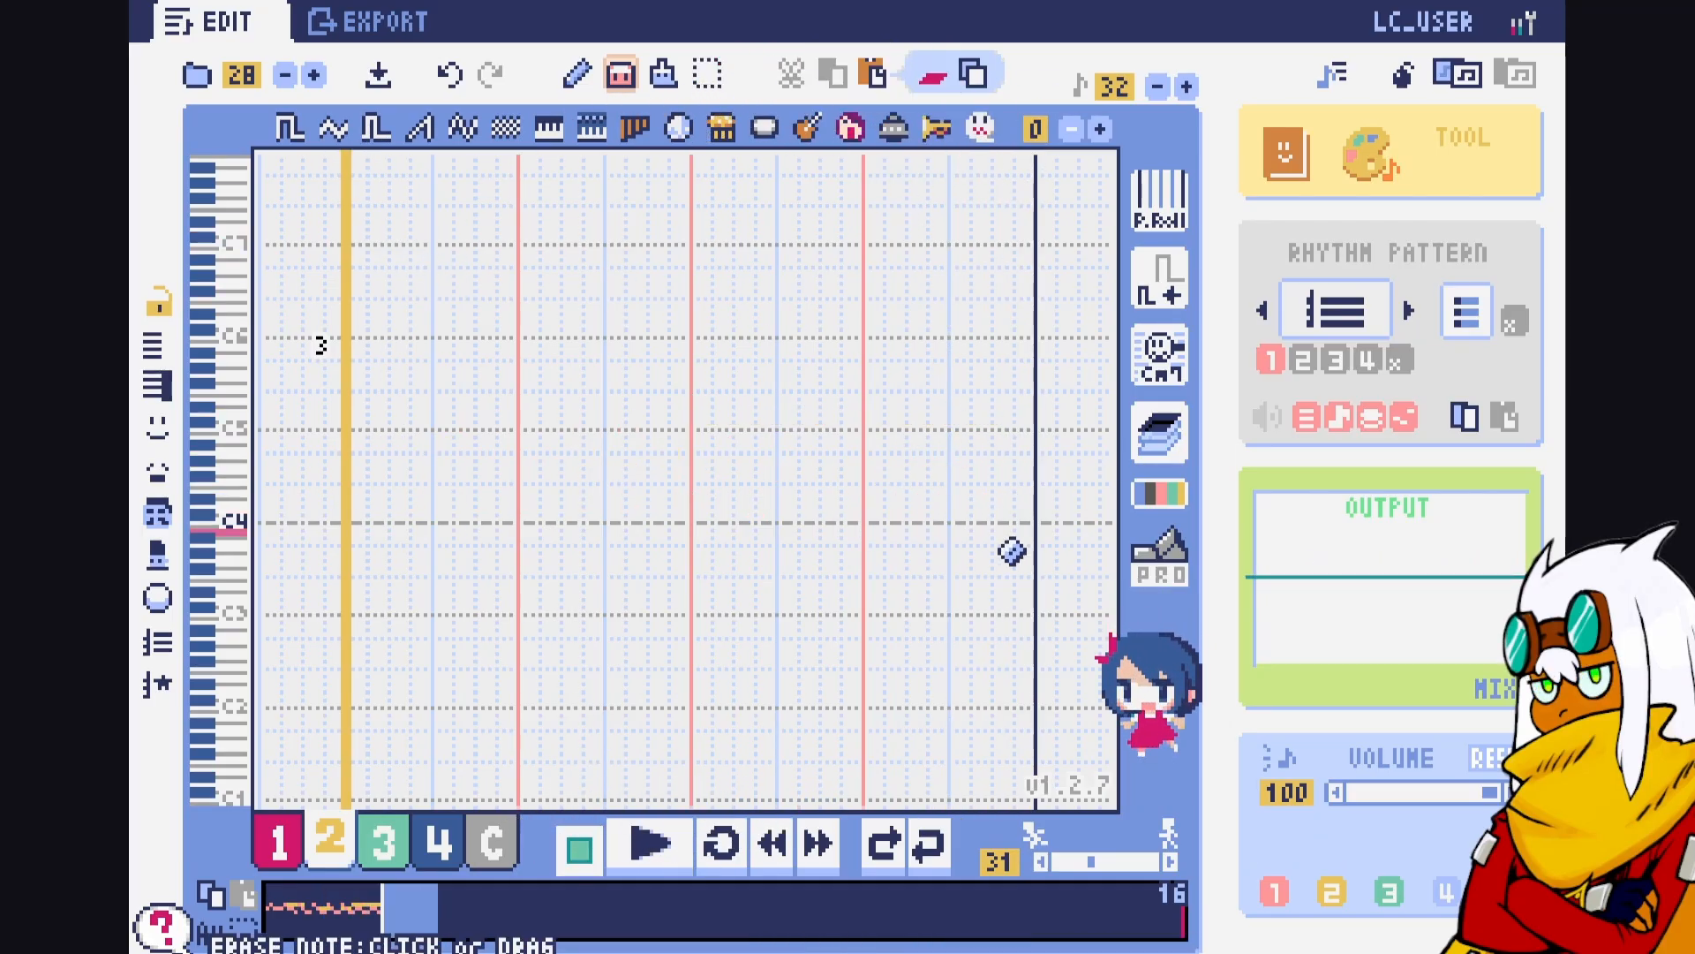
# Go back through the song list and open song 19
pyautogui.click(297, 81)
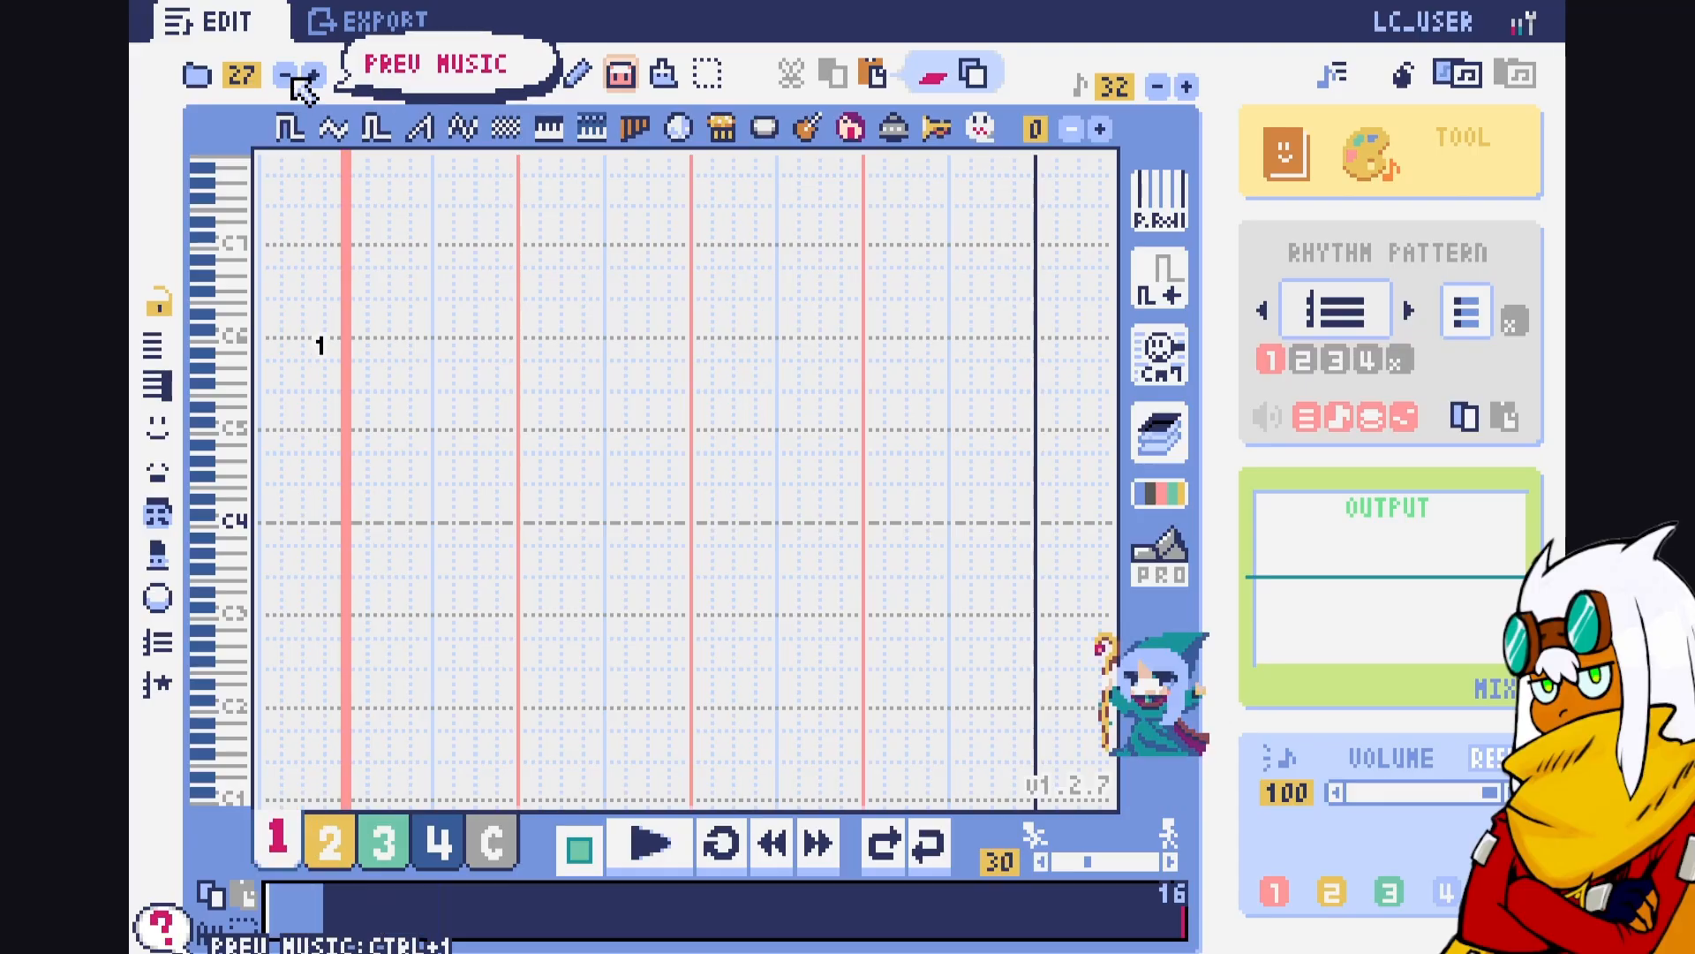
pyautogui.click(297, 81)
pyautogui.click(297, 81)
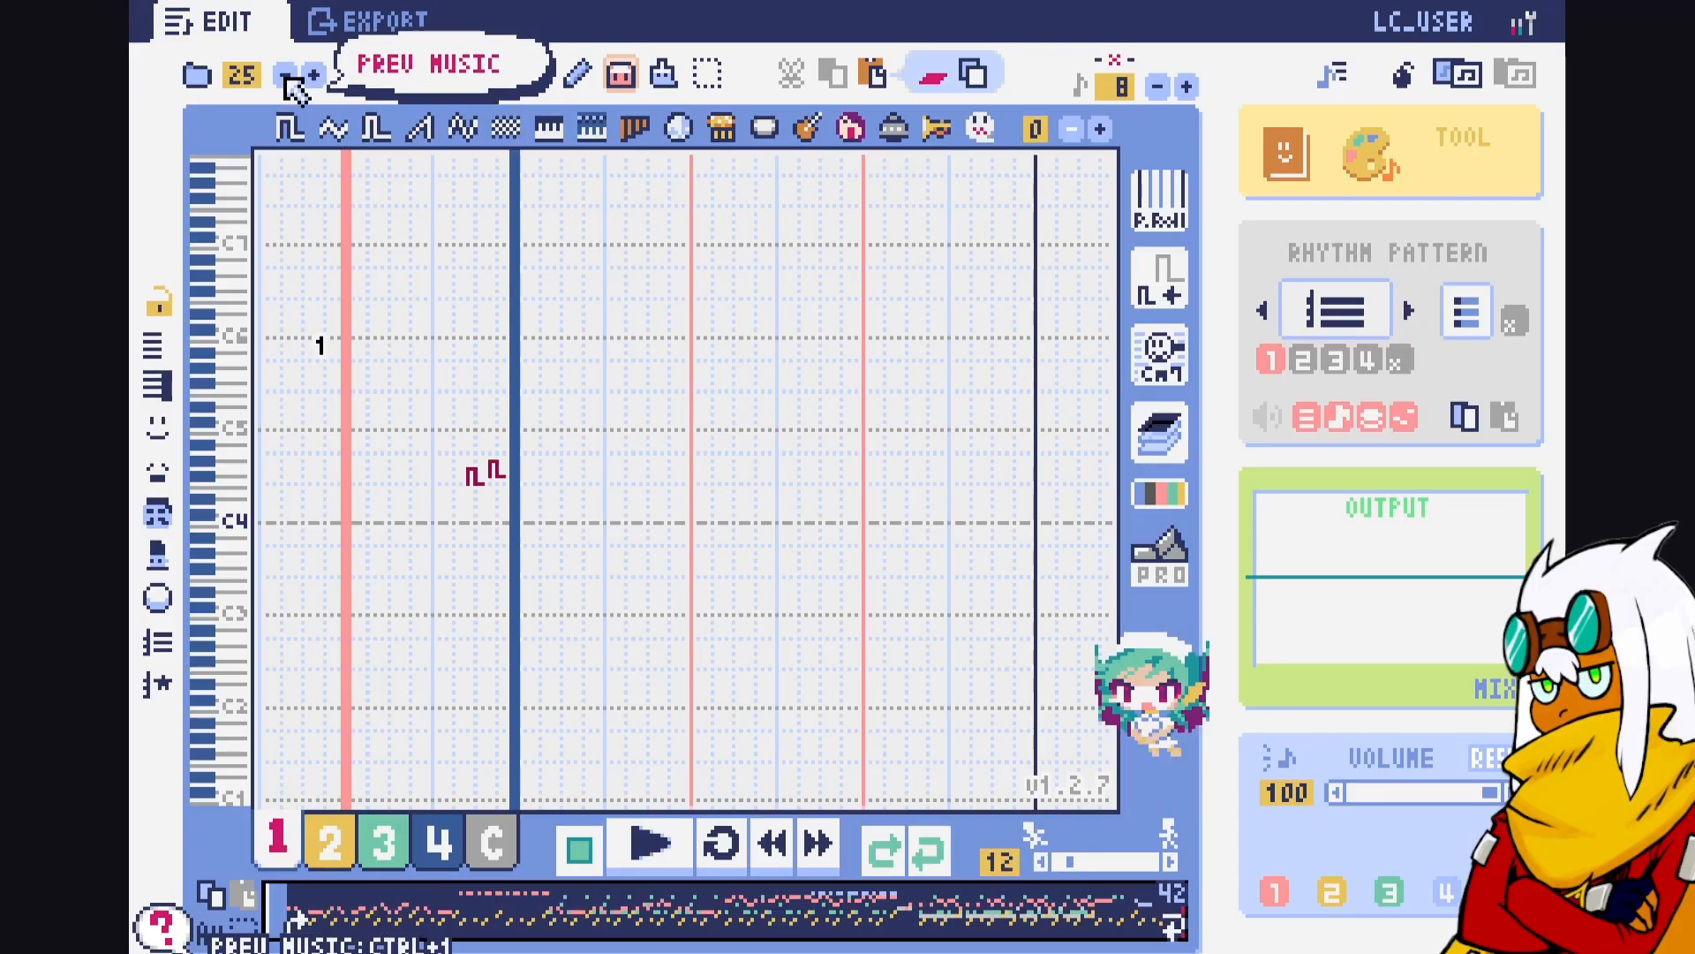
pyautogui.click(297, 81)
pyautogui.click(296, 81)
pyautogui.click(297, 81)
pyautogui.click(296, 82)
pyautogui.click(296, 81)
pyautogui.click(297, 81)
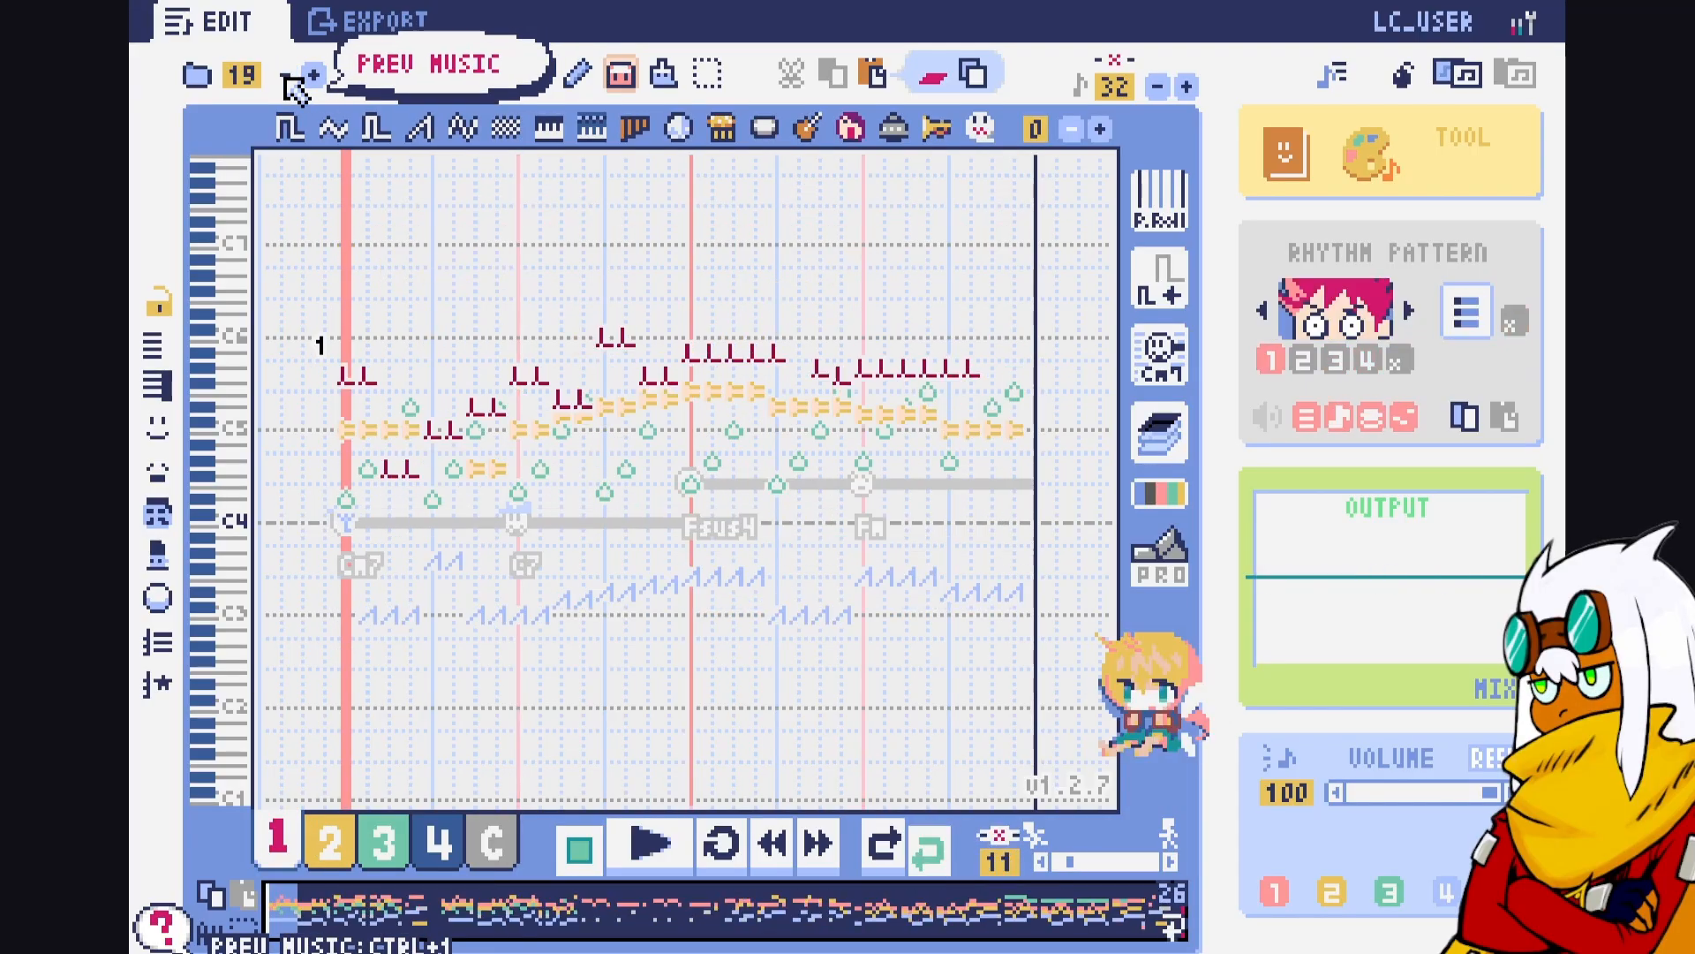
pyautogui.click(297, 81)
pyautogui.click(313, 75)
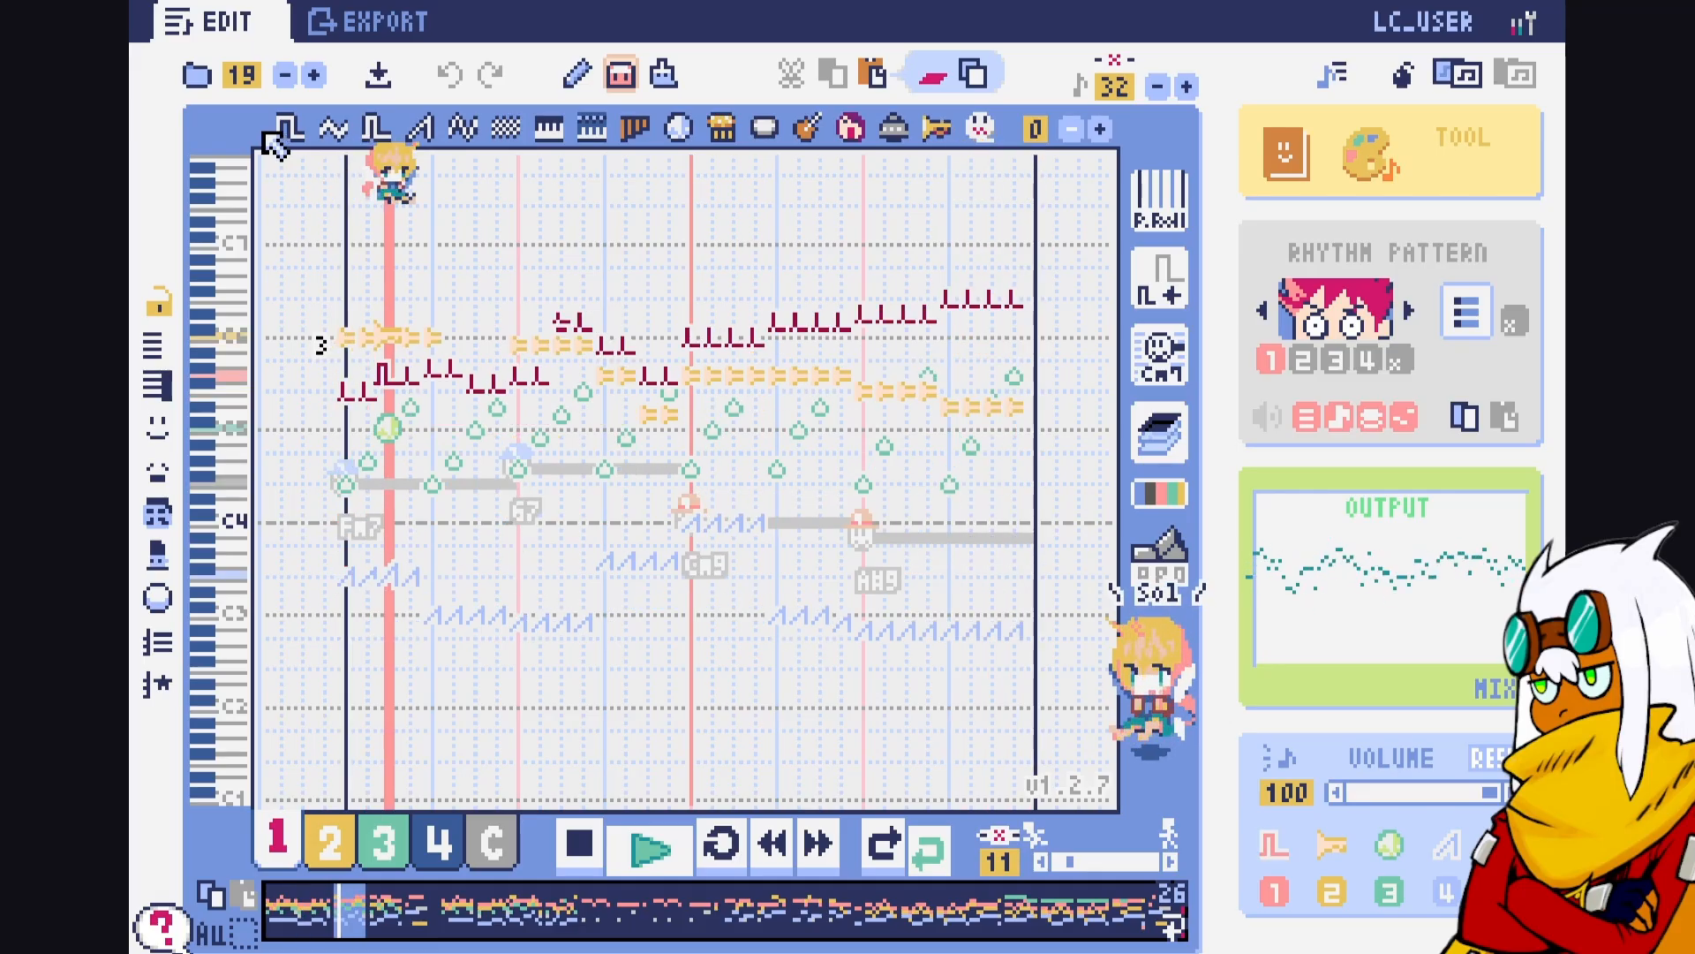
# Play page 3 of song 19 in short bursts to listen to its layered melody and arpeggio
pyautogui.press('space')
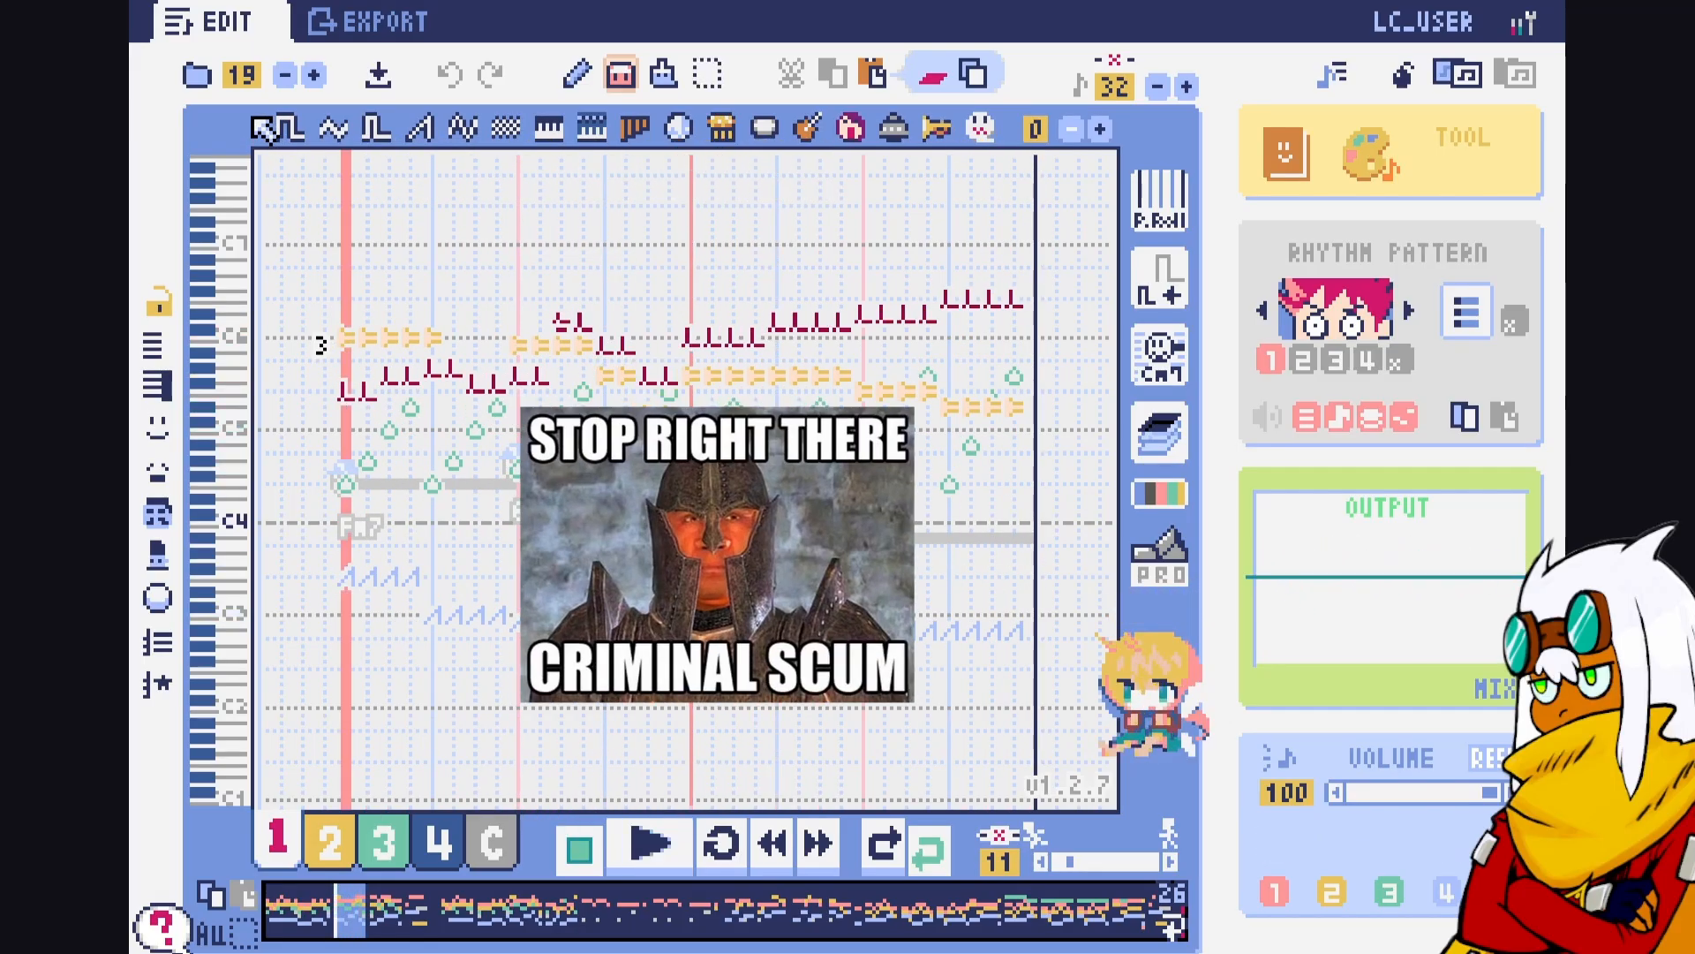
pyautogui.press('space')
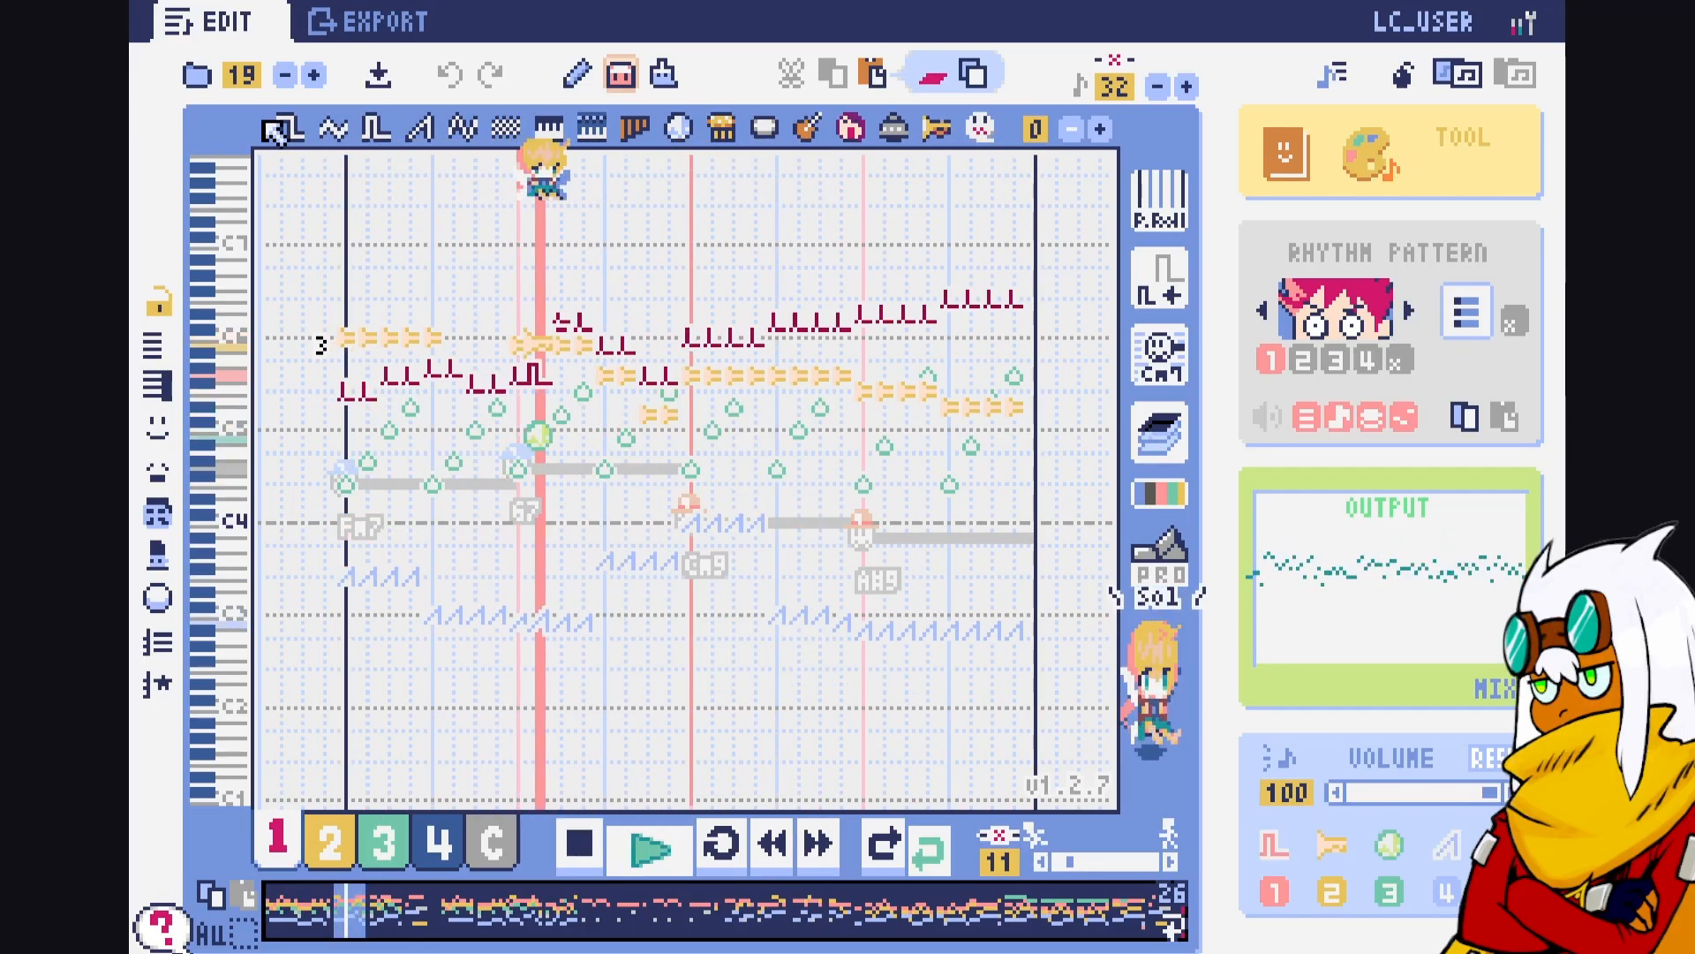
pyautogui.press('space')
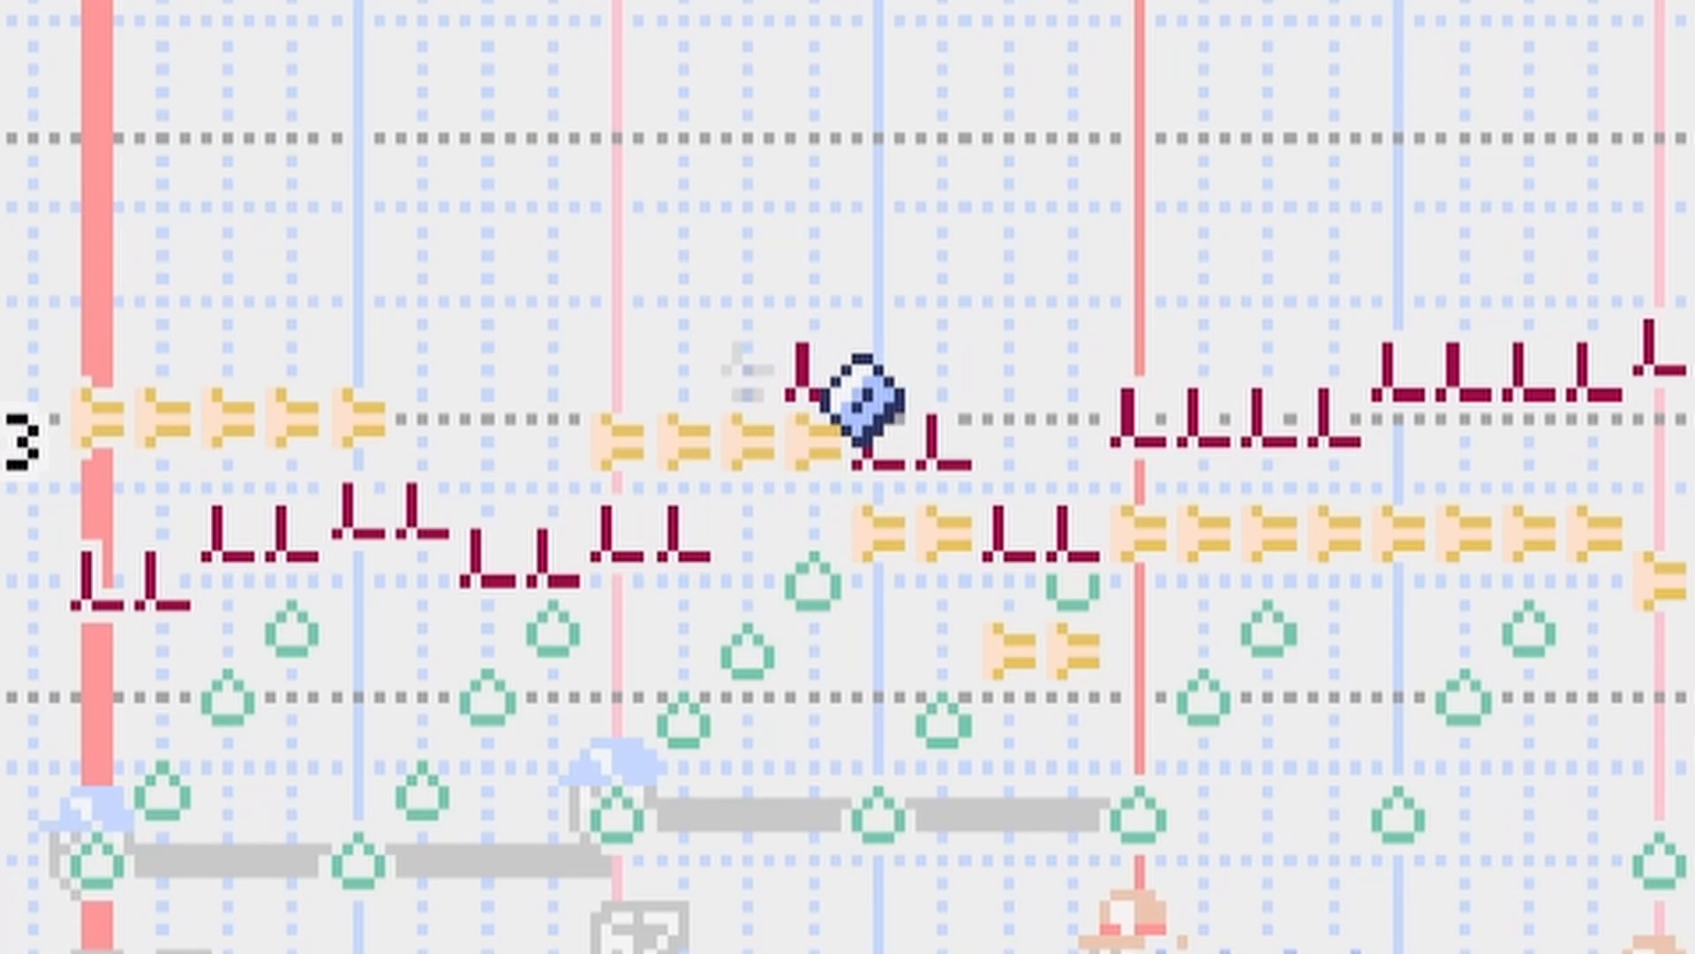
pyautogui.press('space')
pyautogui.press('space')
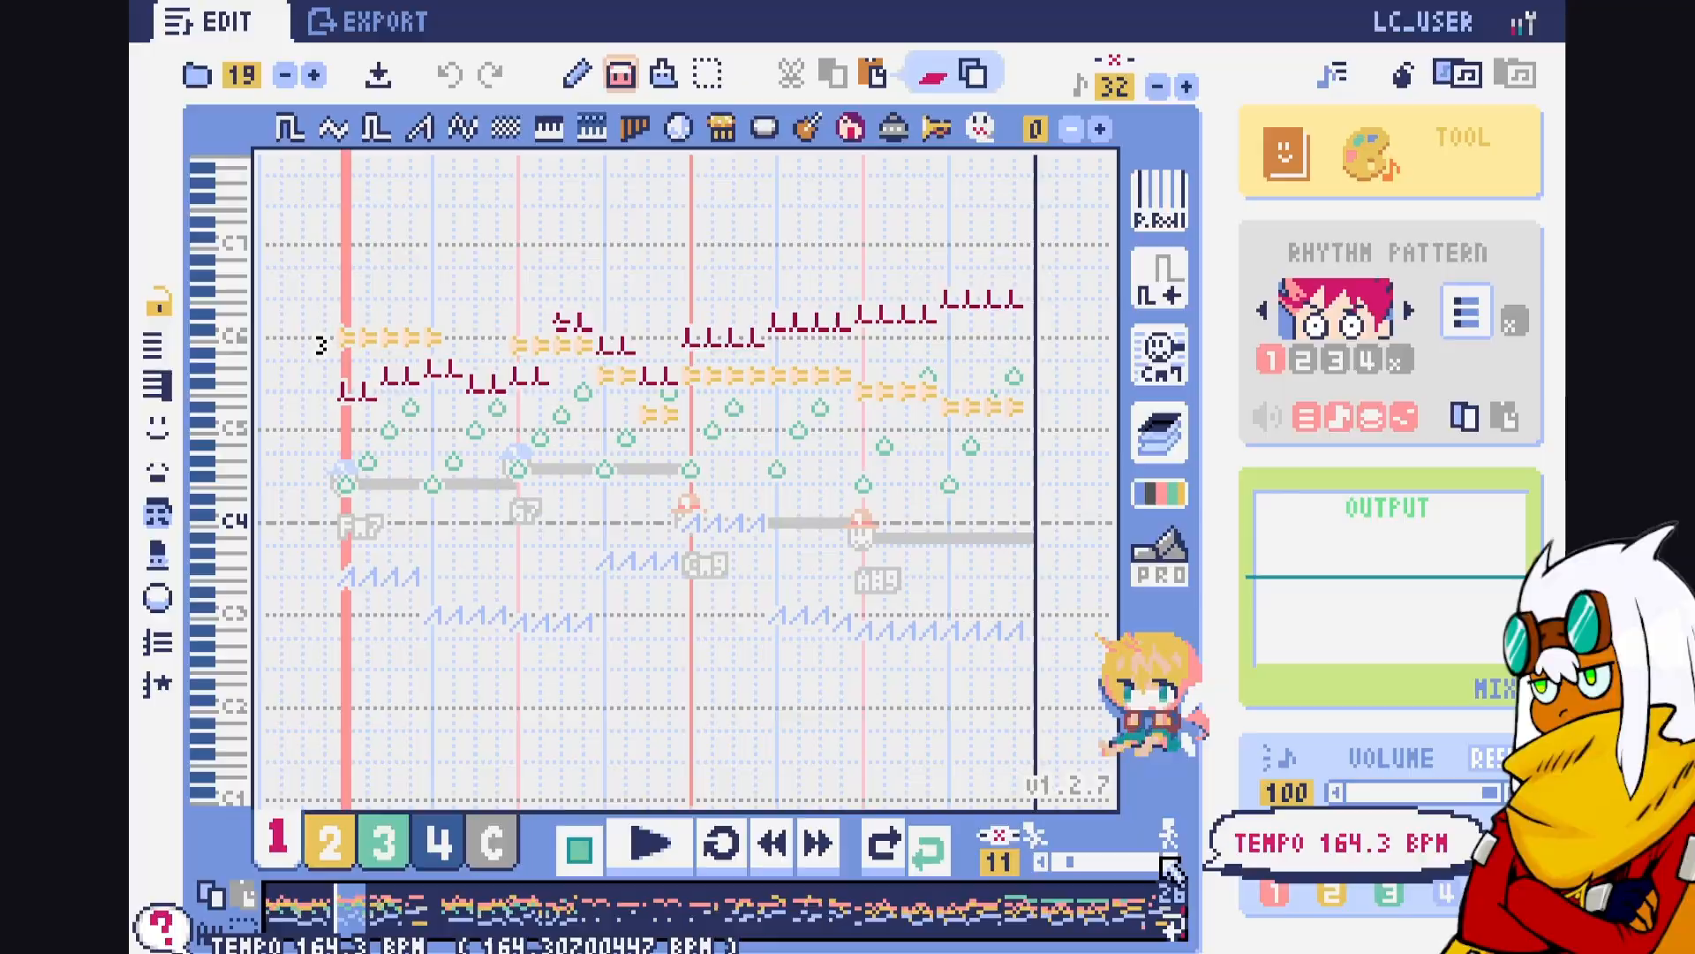
# Set song 19's speed to 30 and return to song 28
pyautogui.click(1164, 860)
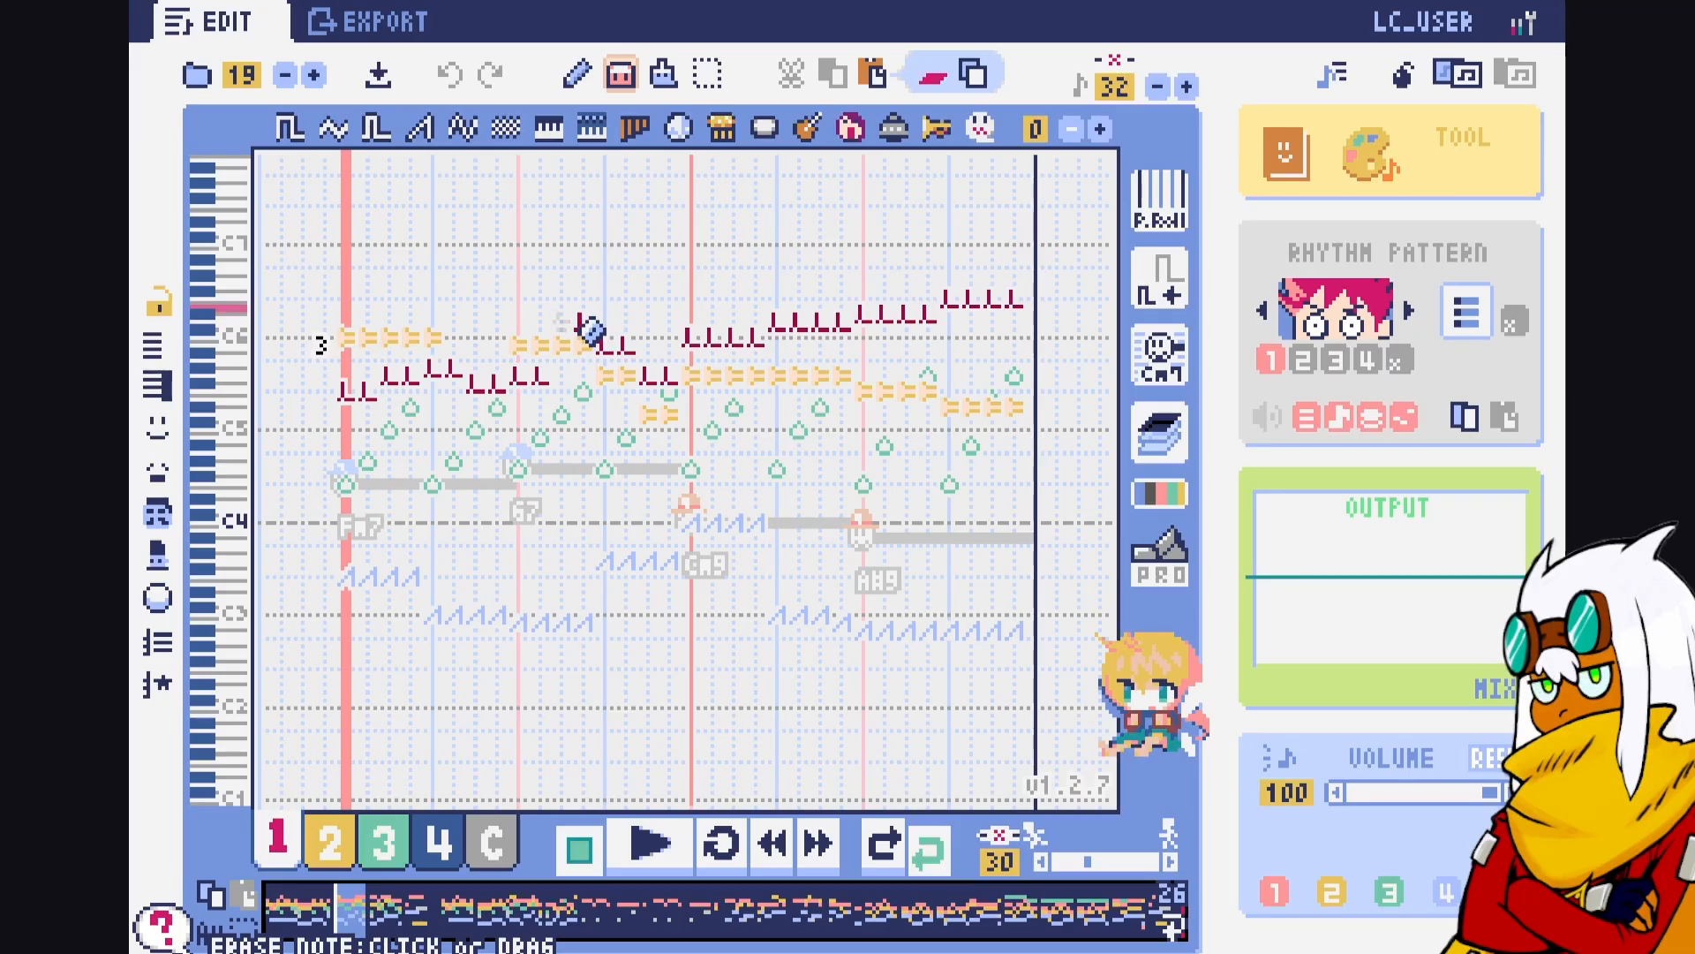
pyautogui.click(313, 74)
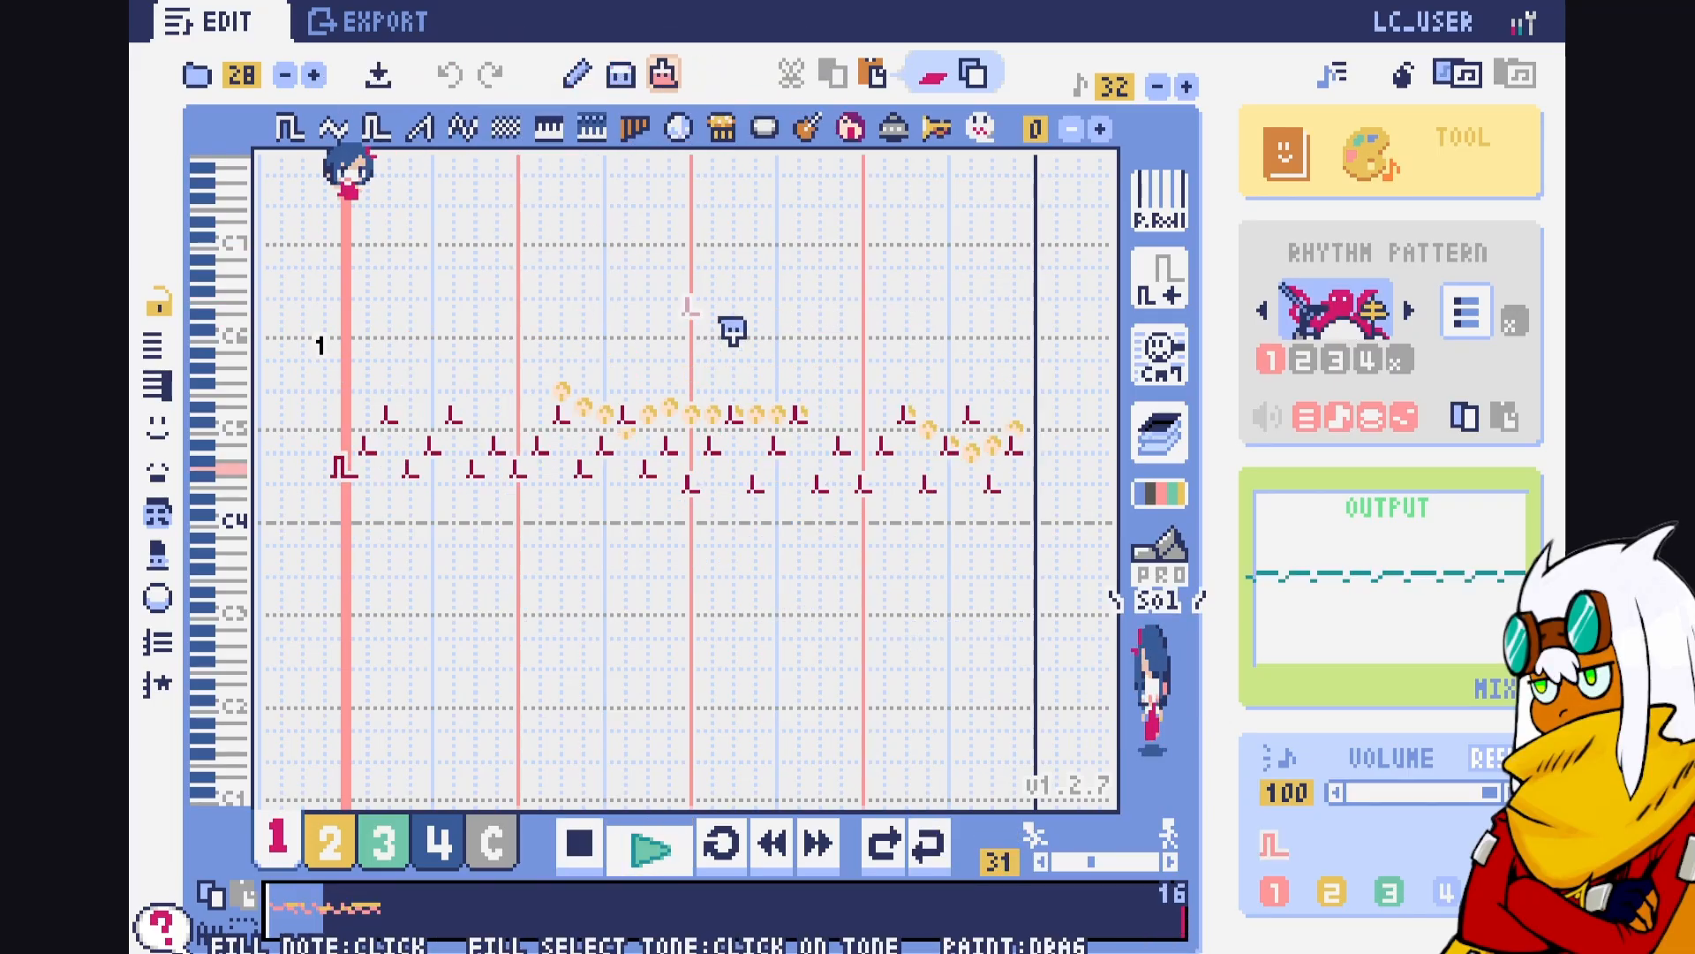
# Play page 1 on repeat while browsing the instrument sets, then stop playback and switch to set 2
pyautogui.click(722, 846)
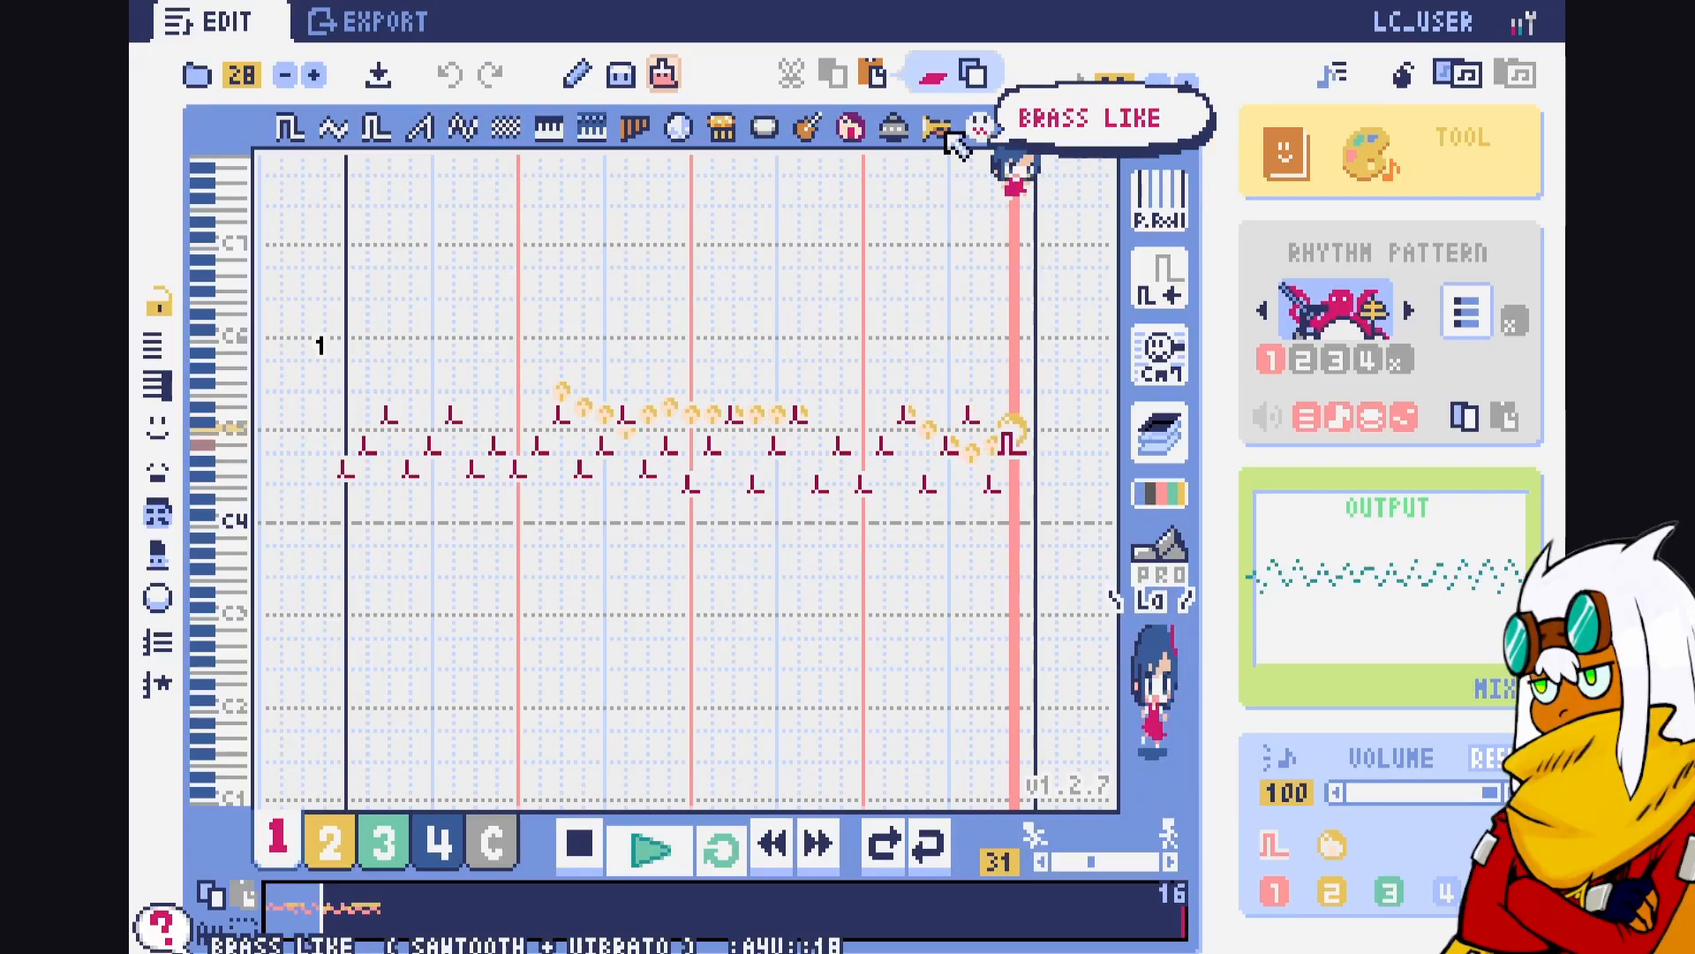
pyautogui.click(1100, 130)
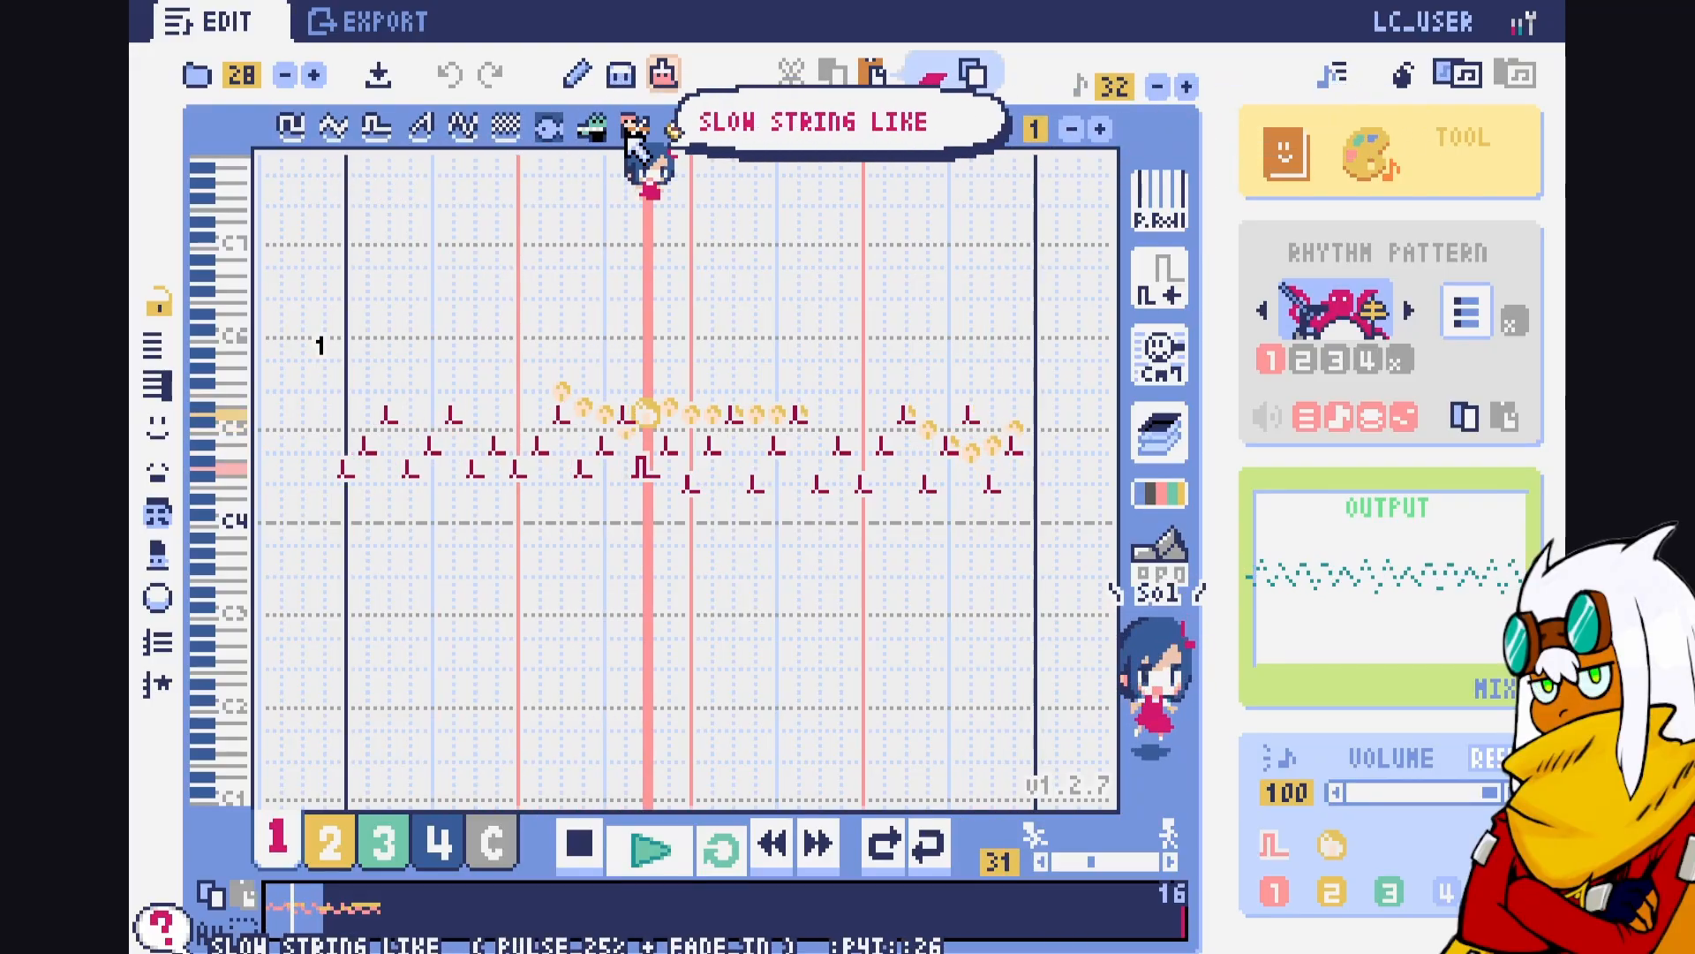
pyautogui.press('space')
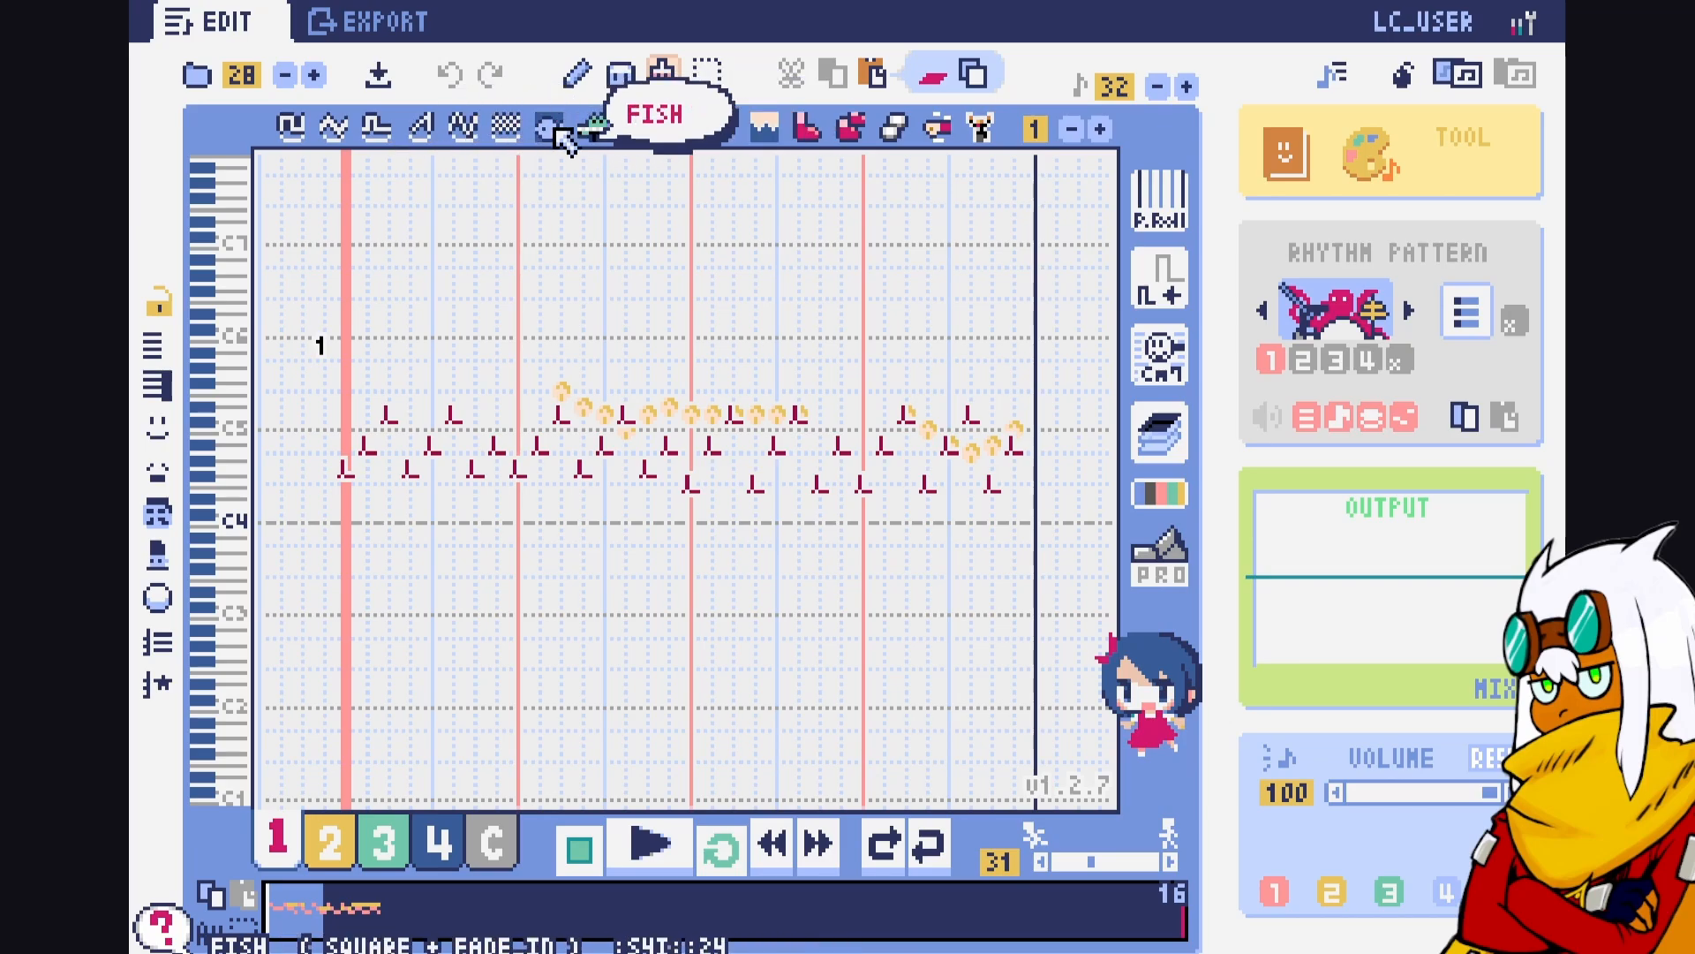
pyautogui.scroll(-1, 565, 134)
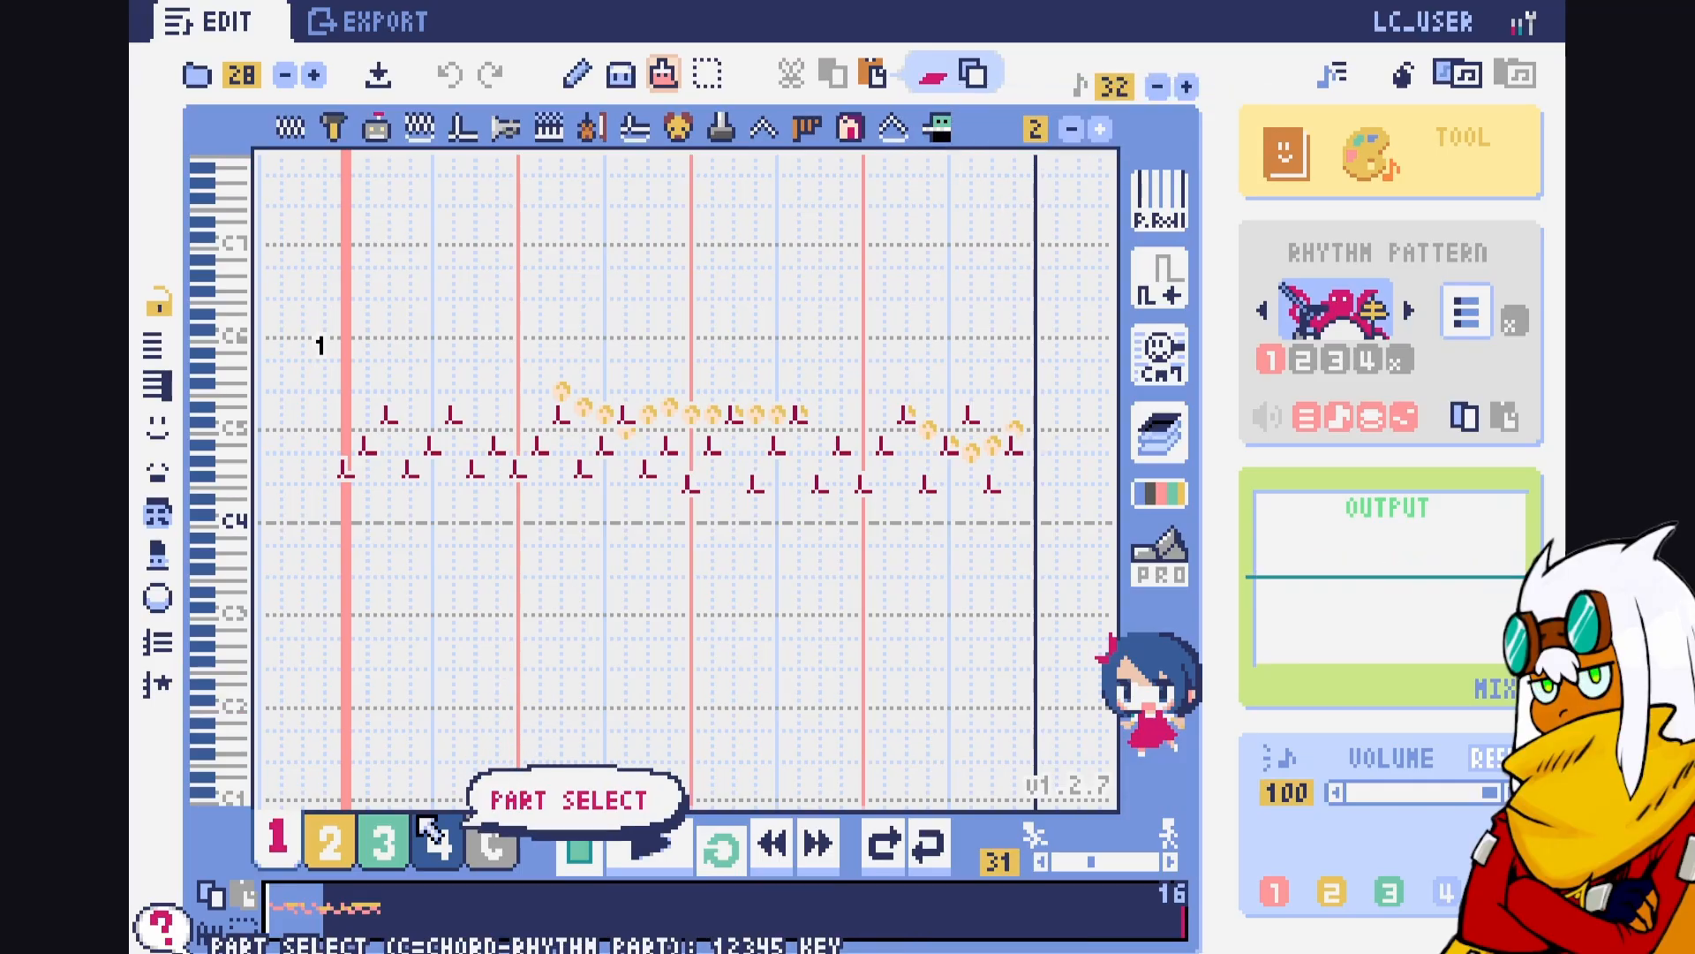
# Draw an A4 note with a set 2 instrument right after the long melody run on track 2 of page 1 and play it
pyautogui.click(330, 841)
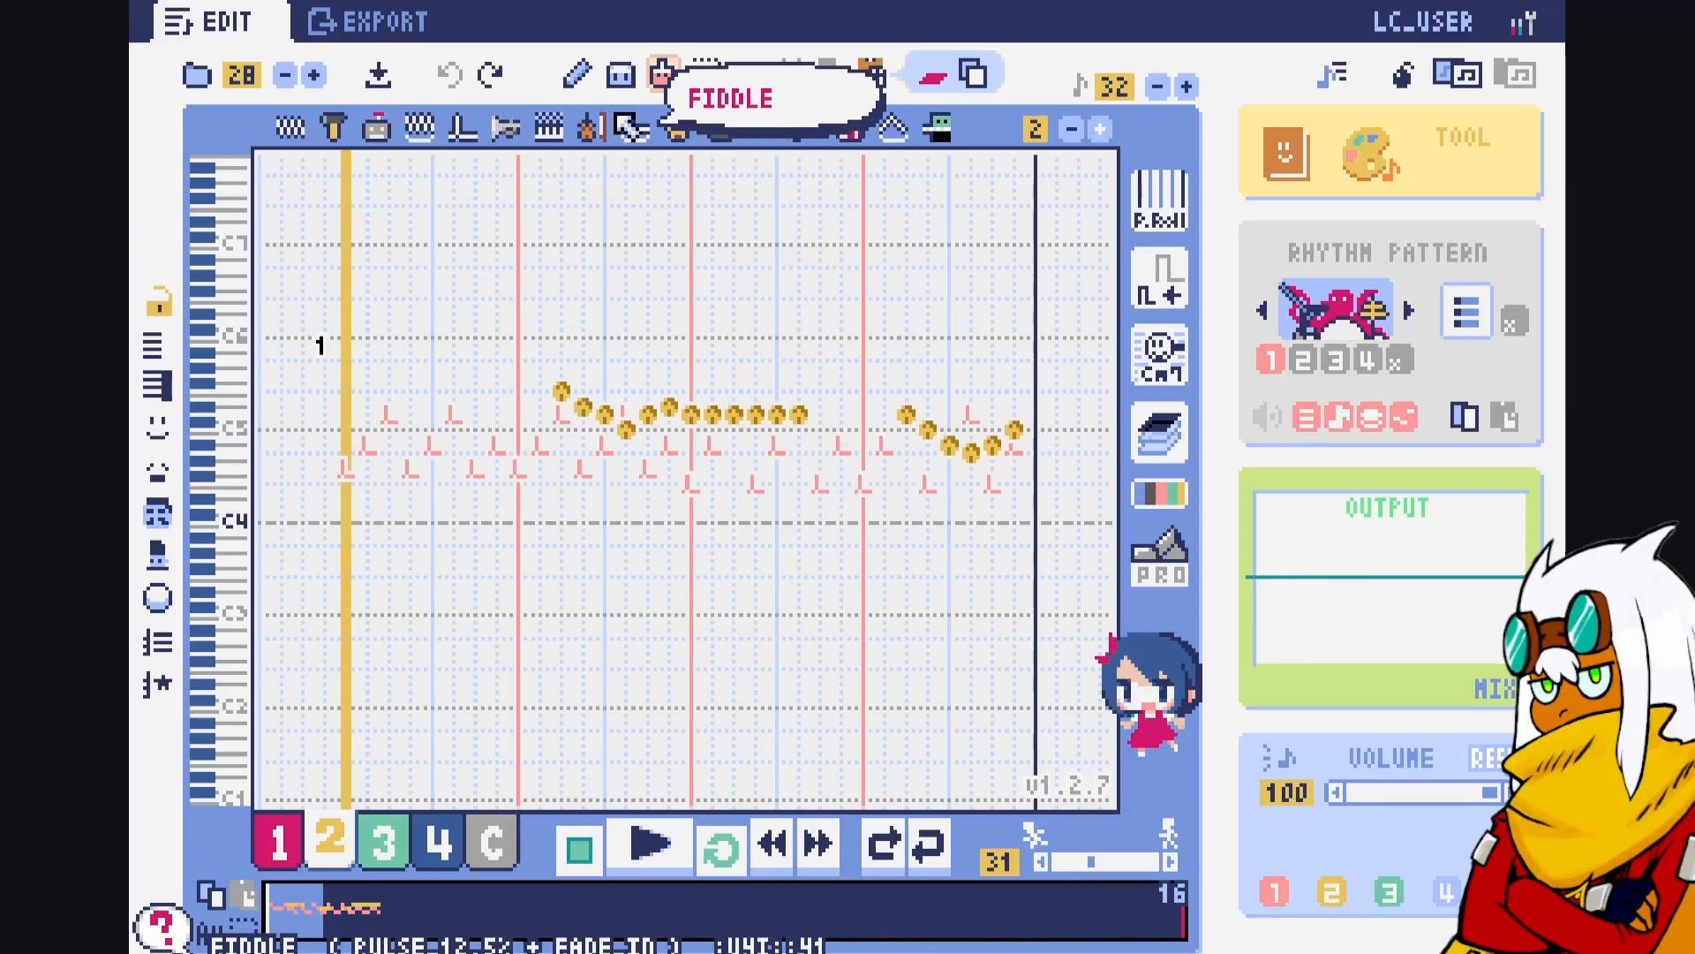
pyautogui.click(575, 74)
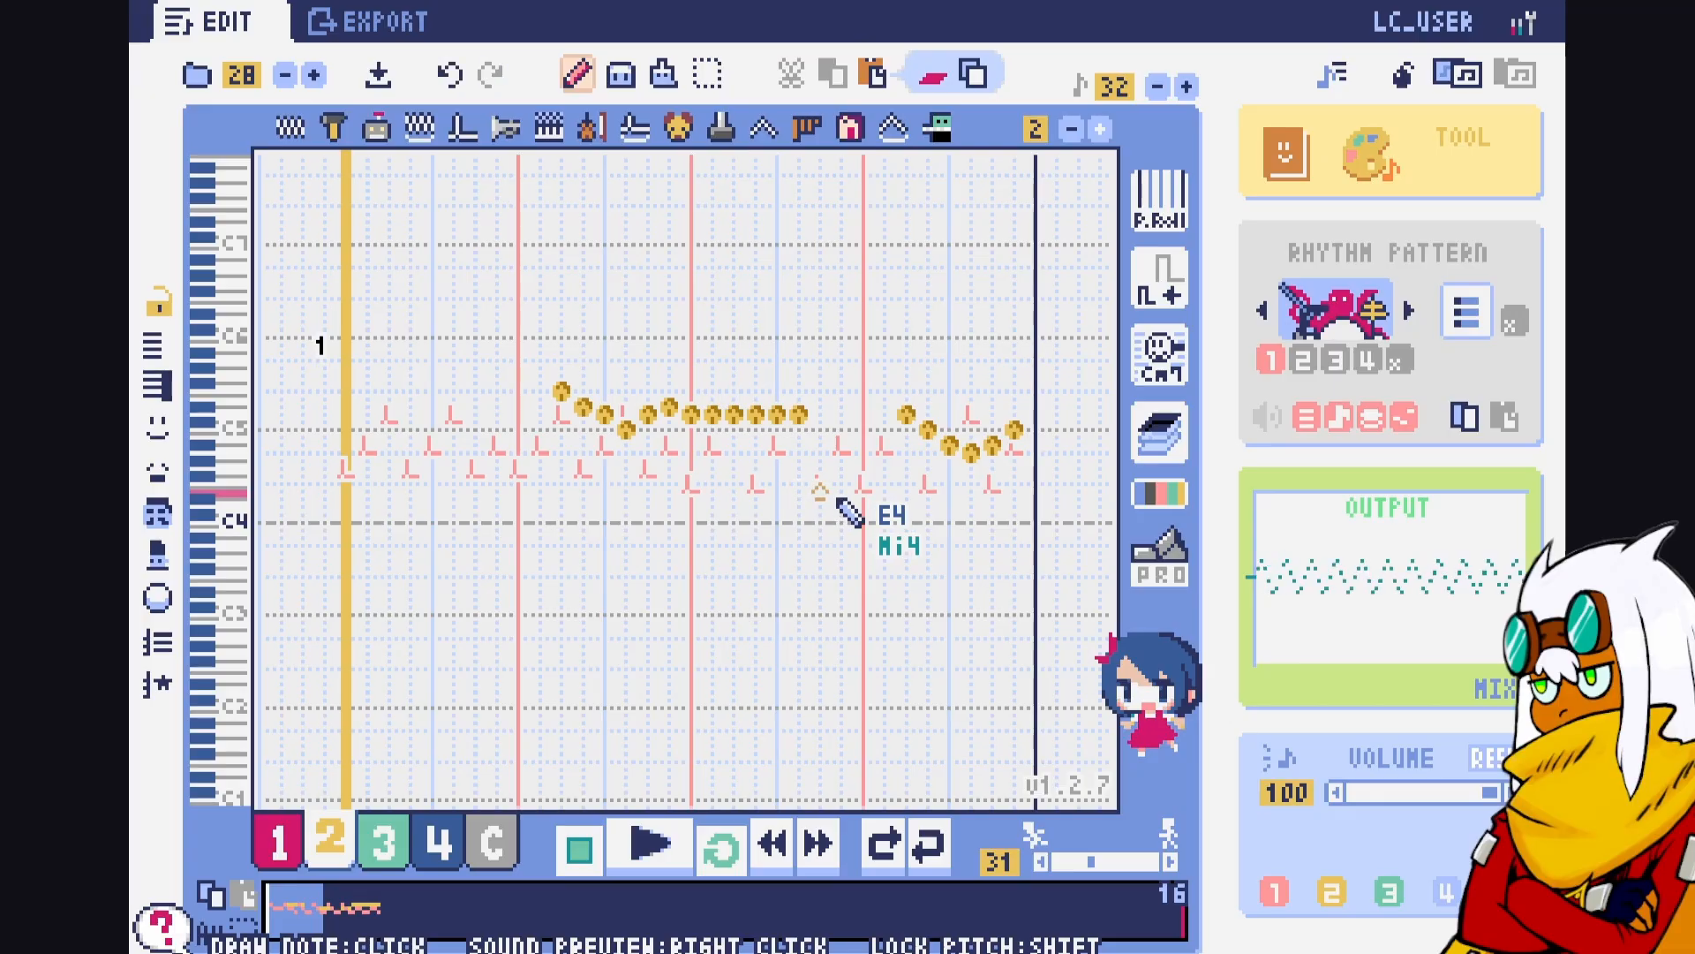
pyautogui.press('space')
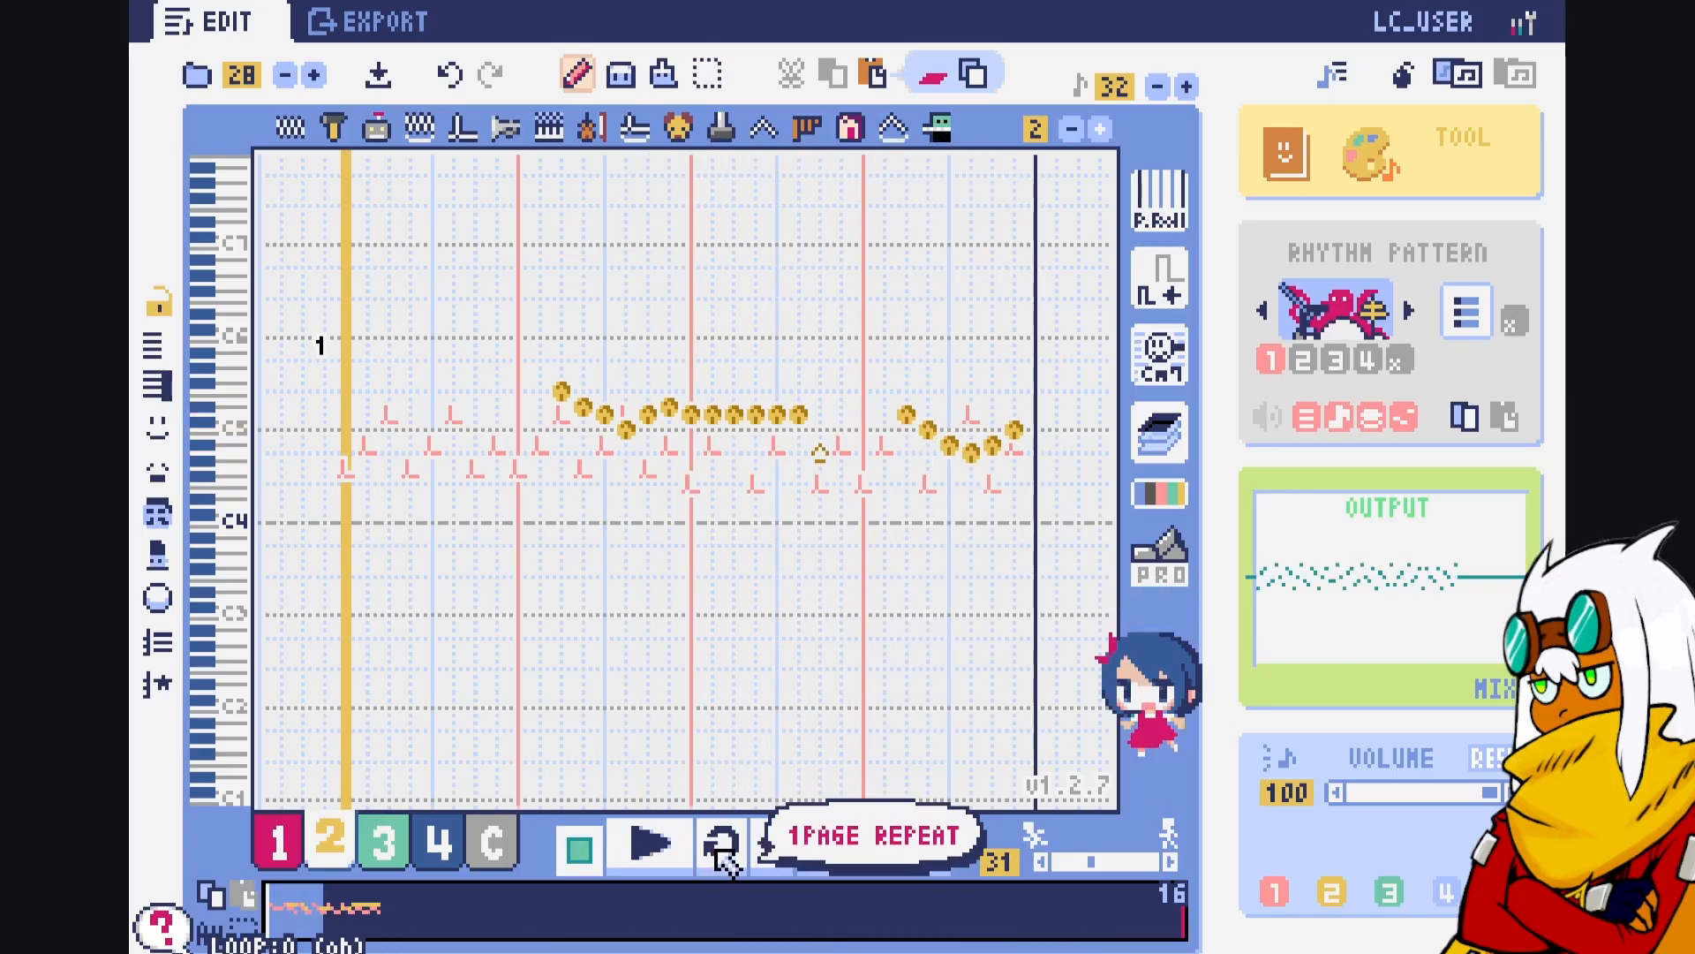
# Play page 2 to listen to the melody together with the chords and drum pattern
pyautogui.press('space')
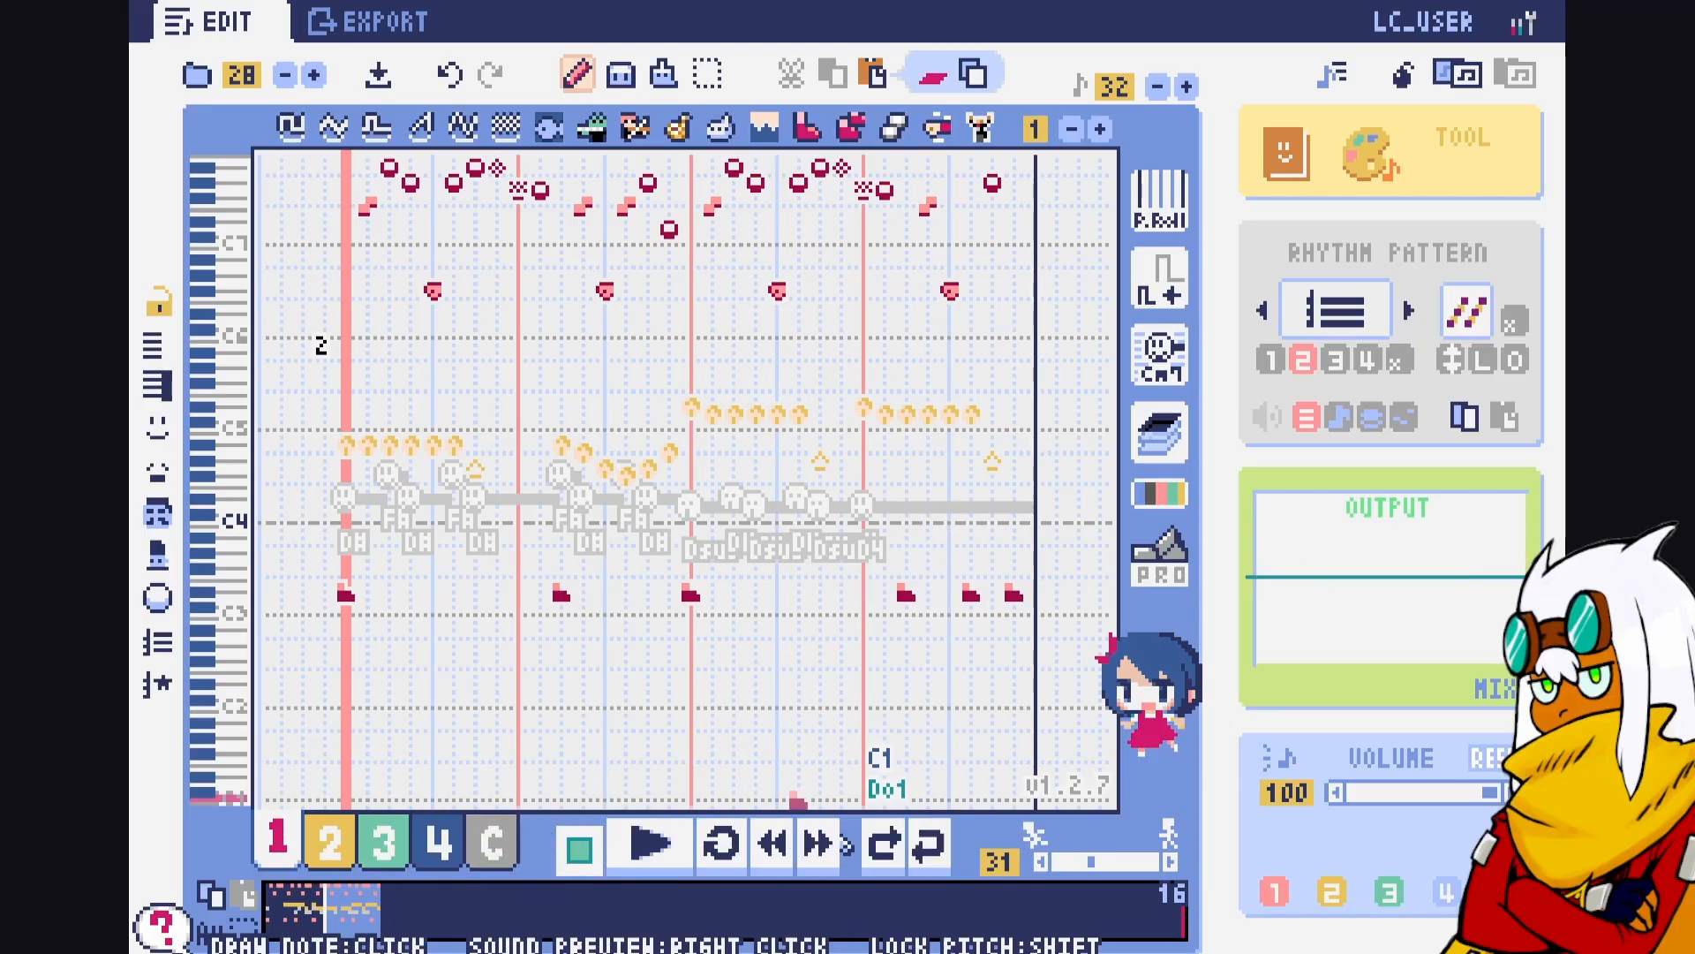
pyautogui.press('space')
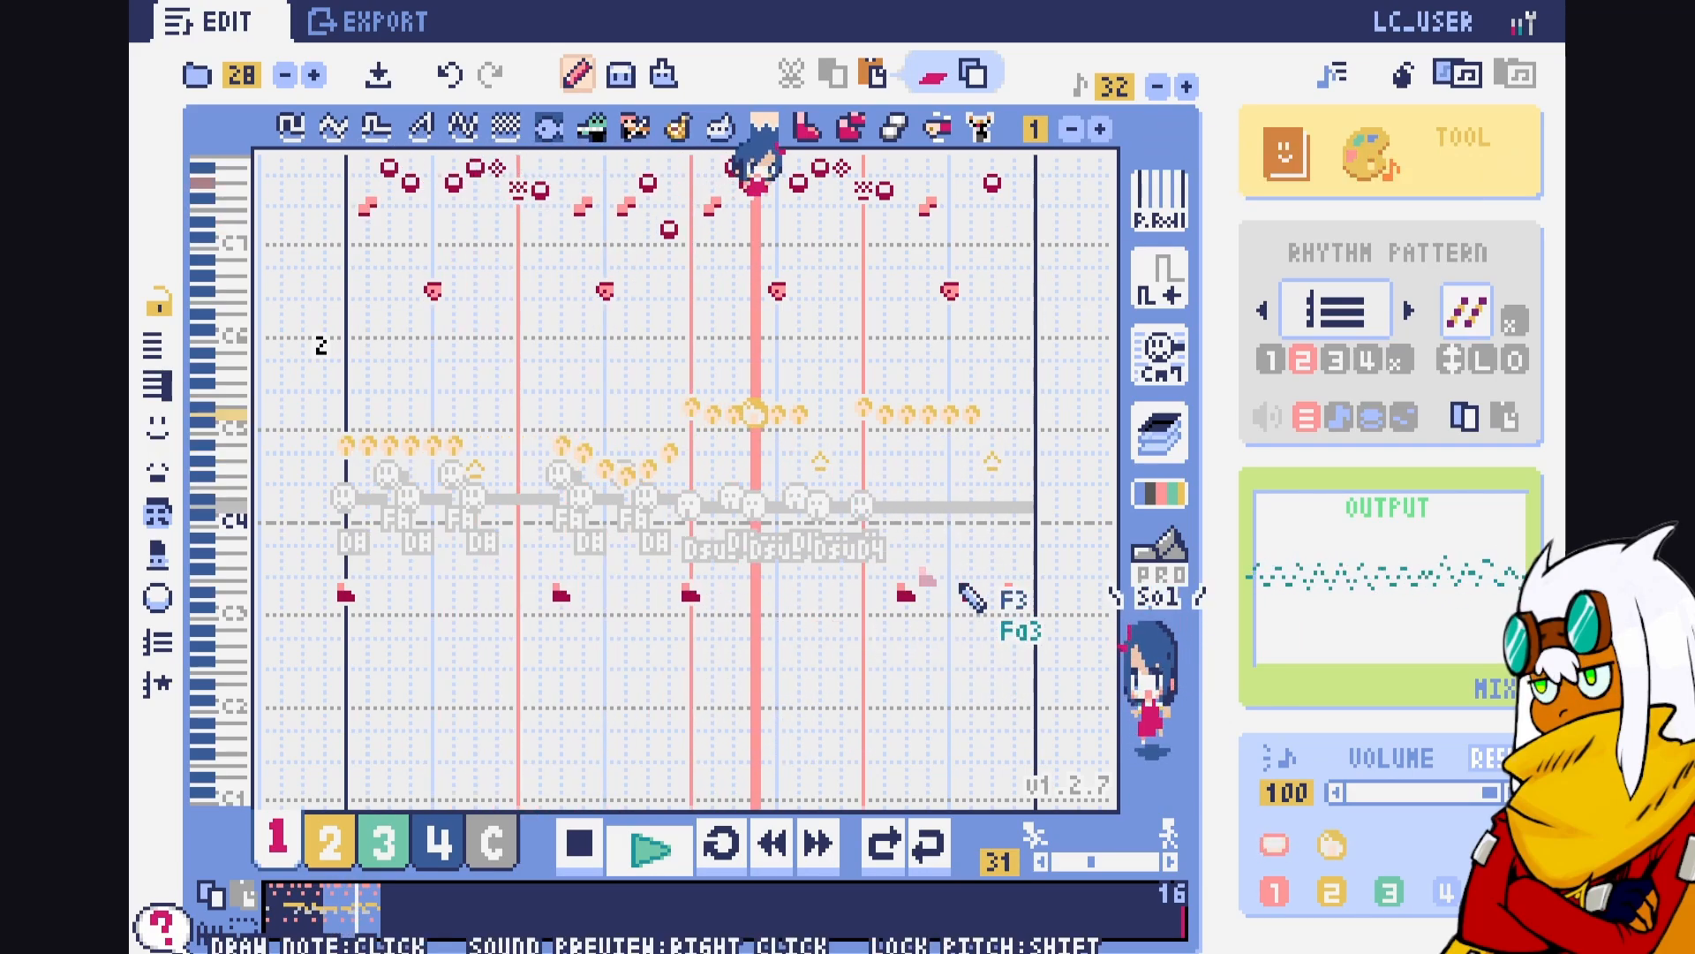
pyautogui.press('space')
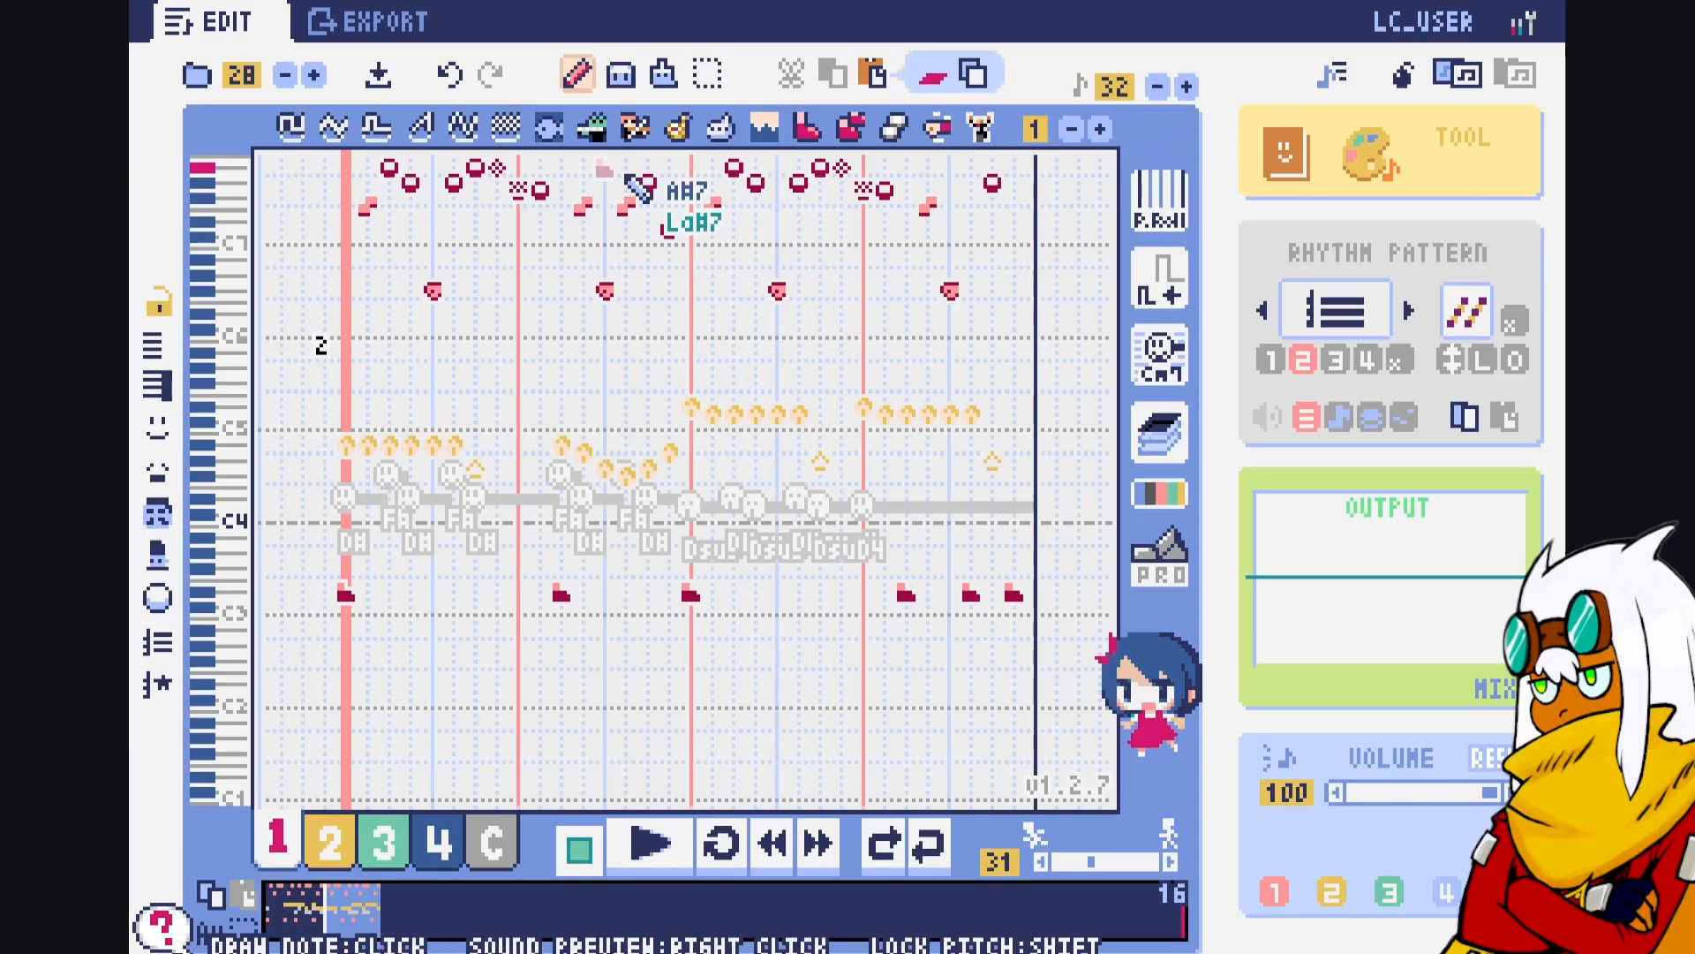
# Copy the entire track 1 drum pattern of page 2 and paste it in place onto the following pages through page 6
pyautogui.click(705, 76)
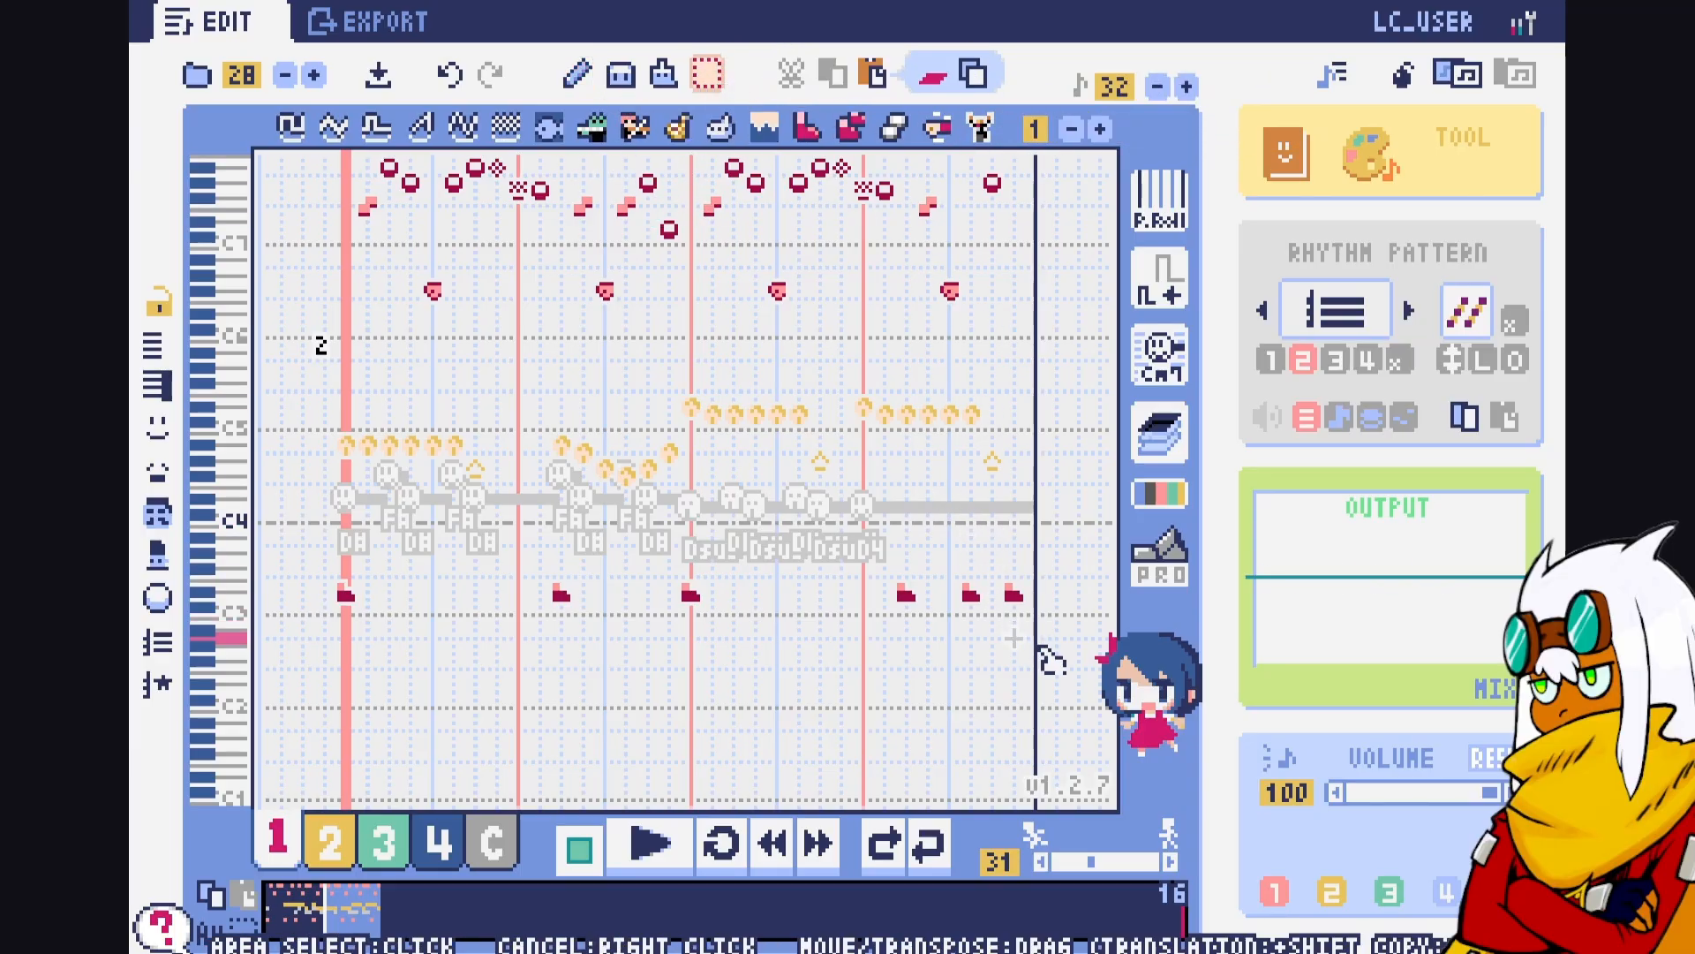
pyautogui.moveTo(989, 549); pyautogui.dragTo(438, 152)
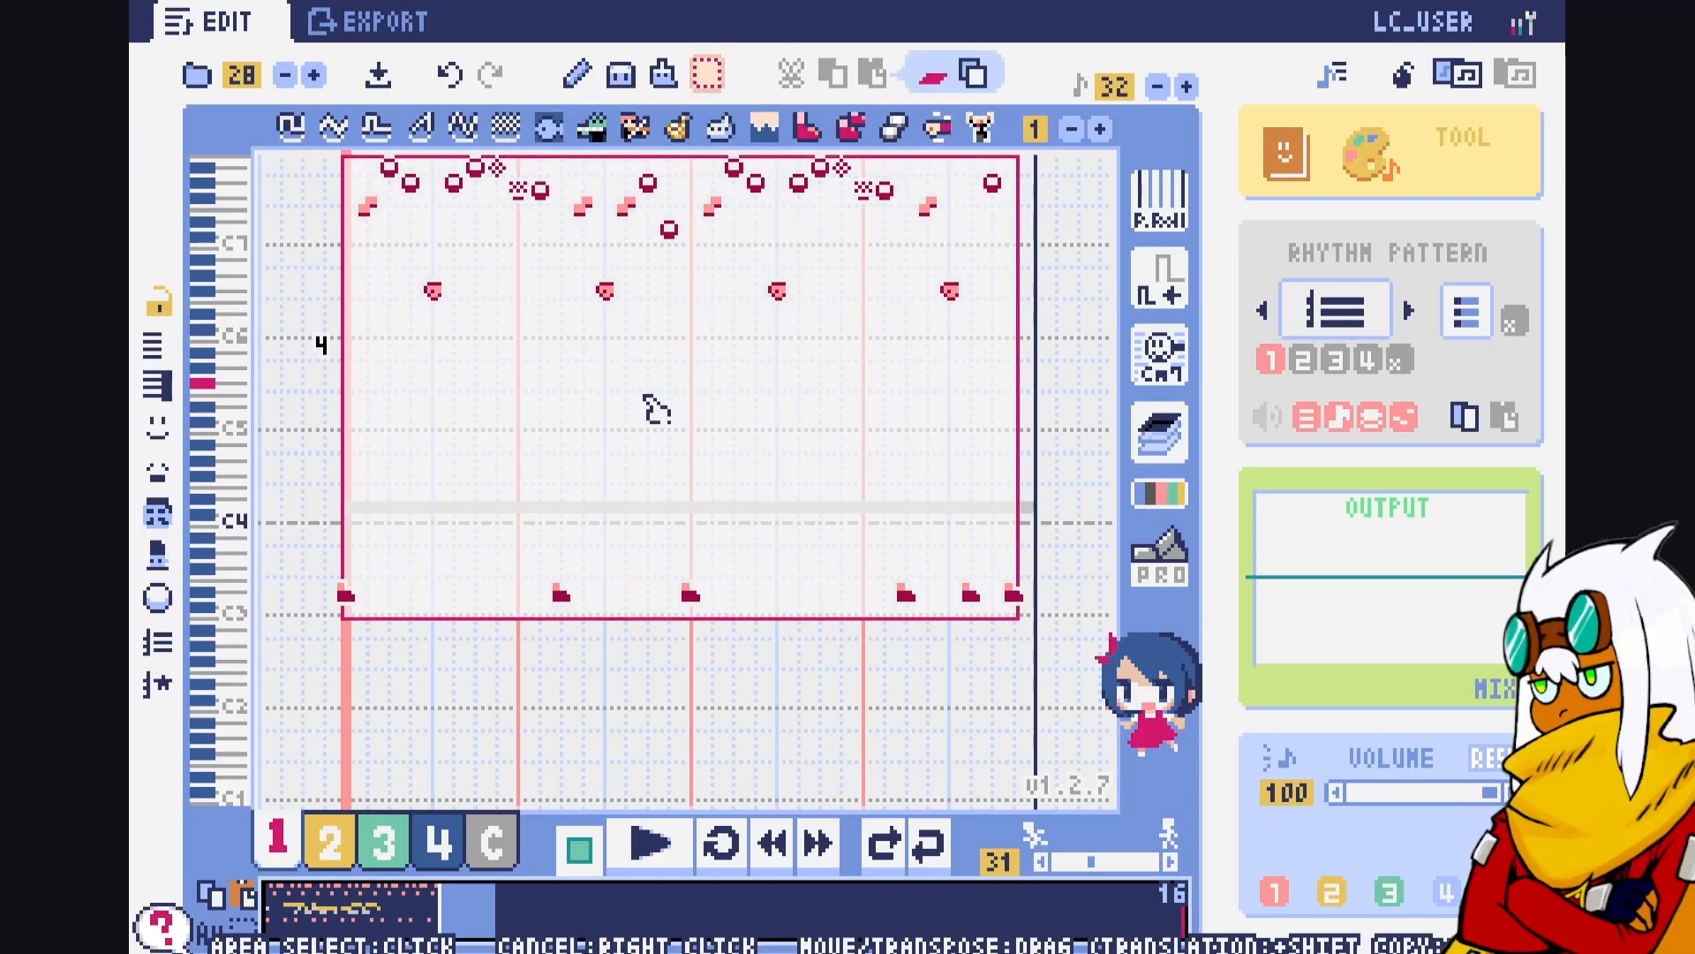
pyautogui.click(647, 397)
pyautogui.click(524, 909)
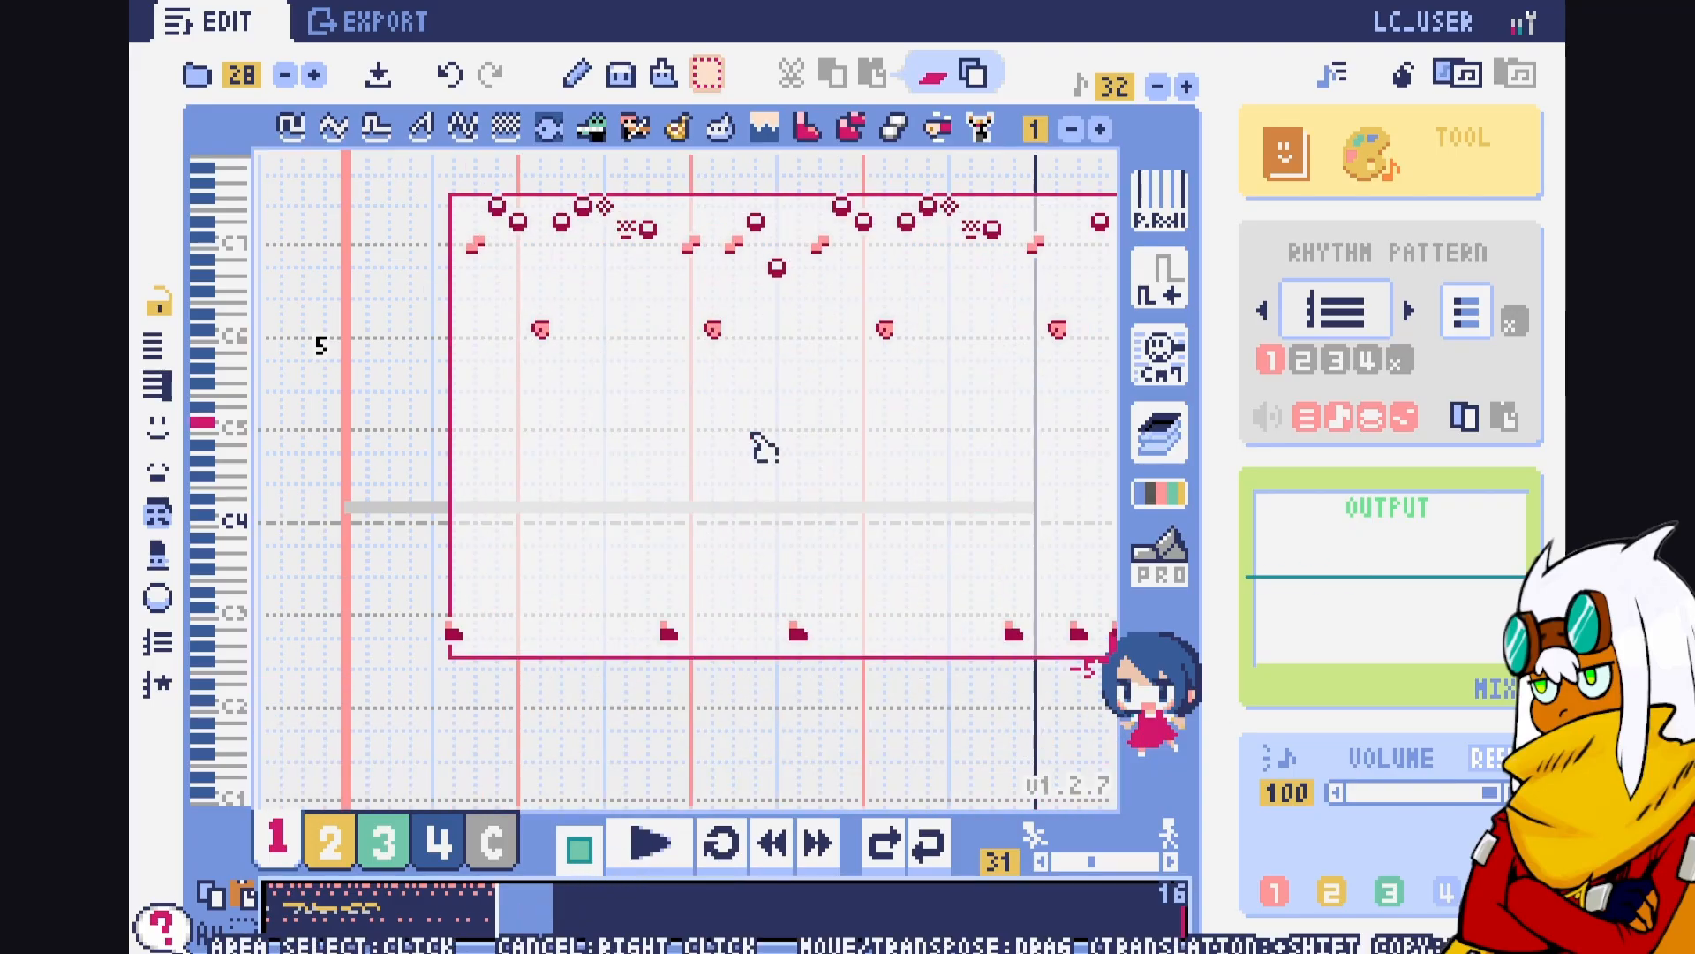
pyautogui.click(659, 413)
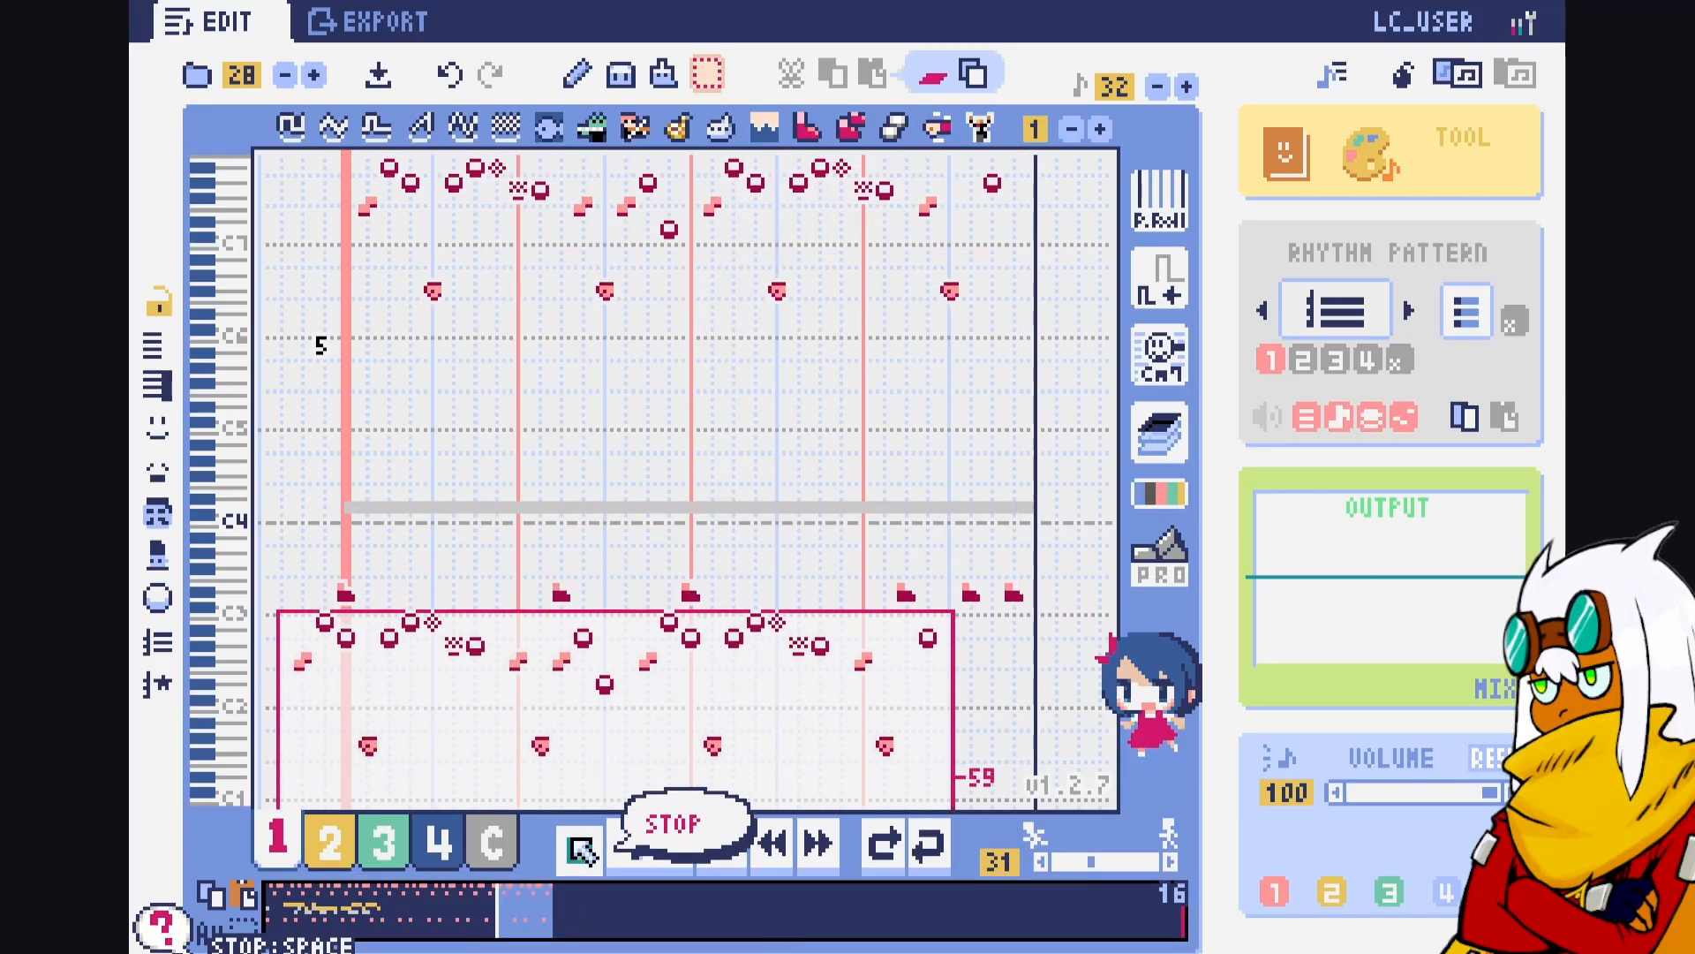
pyautogui.click(582, 909)
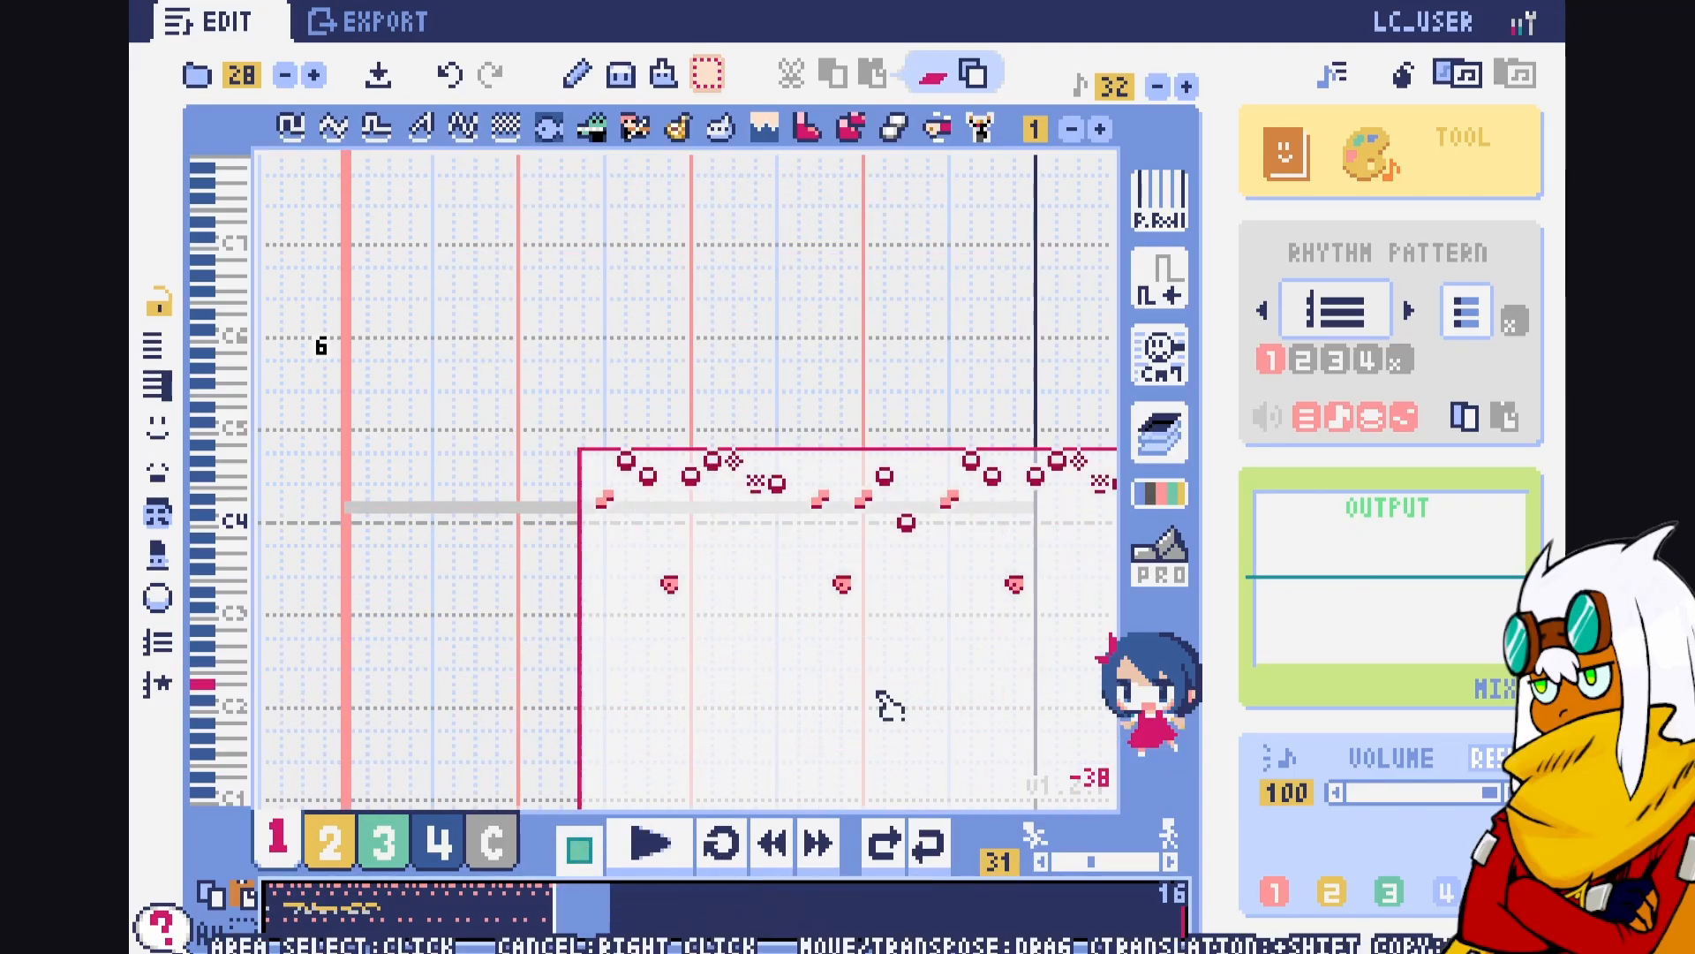
pyautogui.click(654, 406)
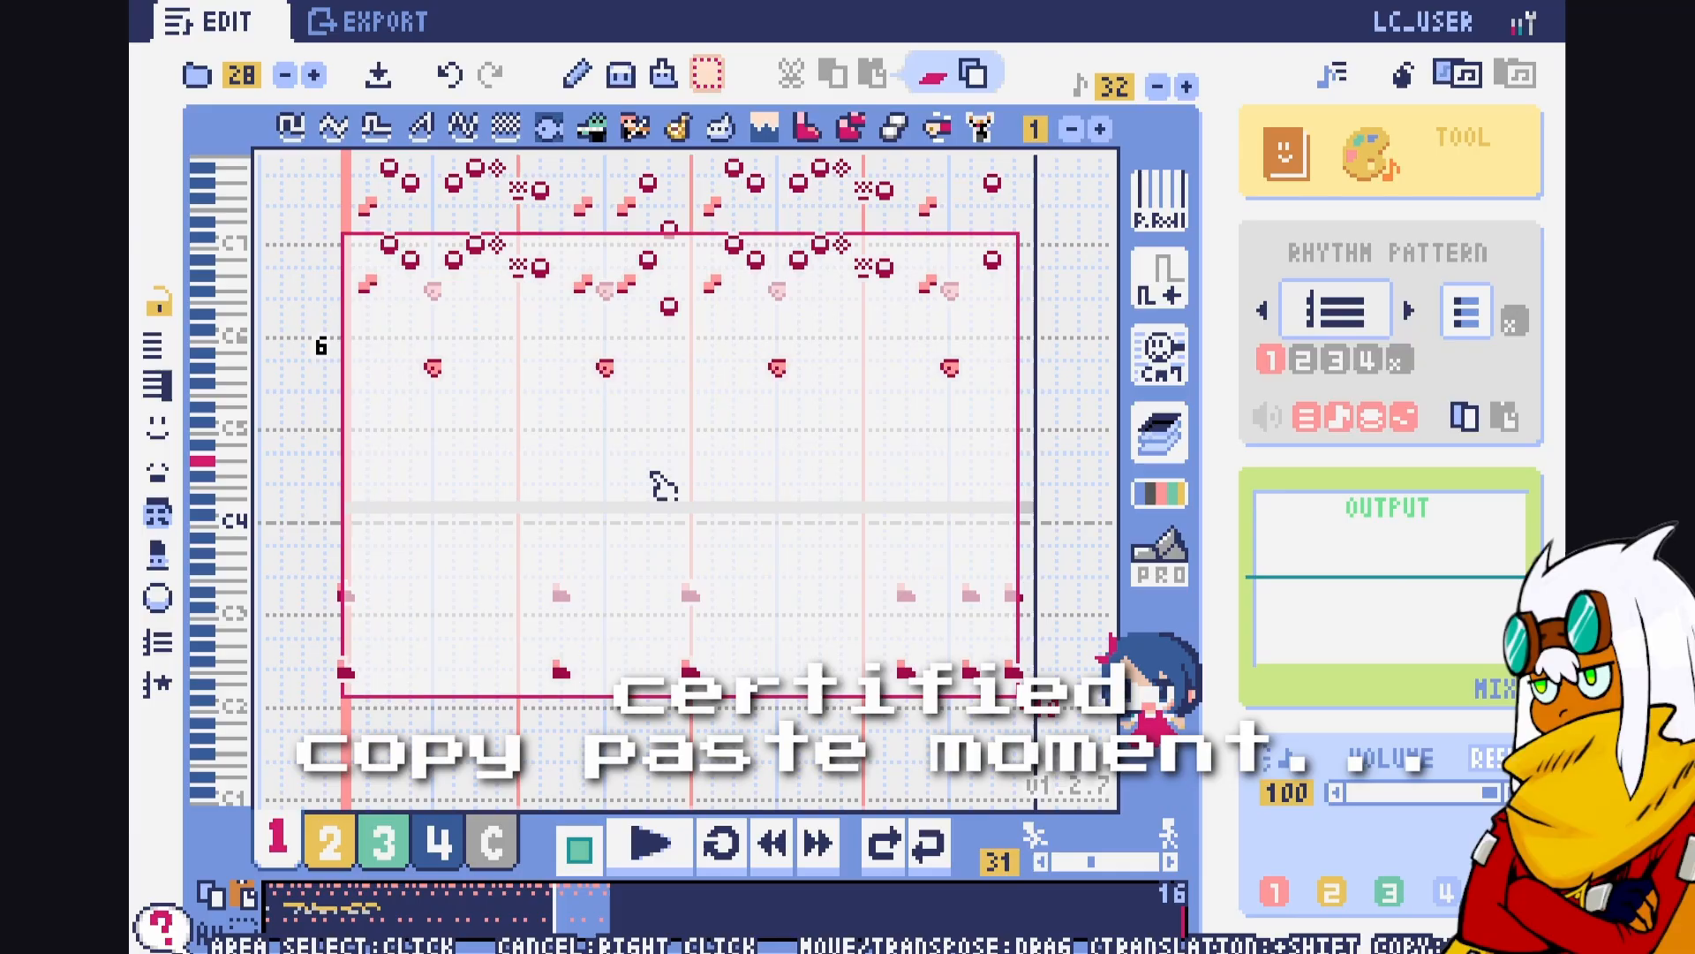
# Paste the copied drum pattern in place onto pages 7, 8 and 9
pyautogui.click(639, 908)
pyautogui.click(651, 409)
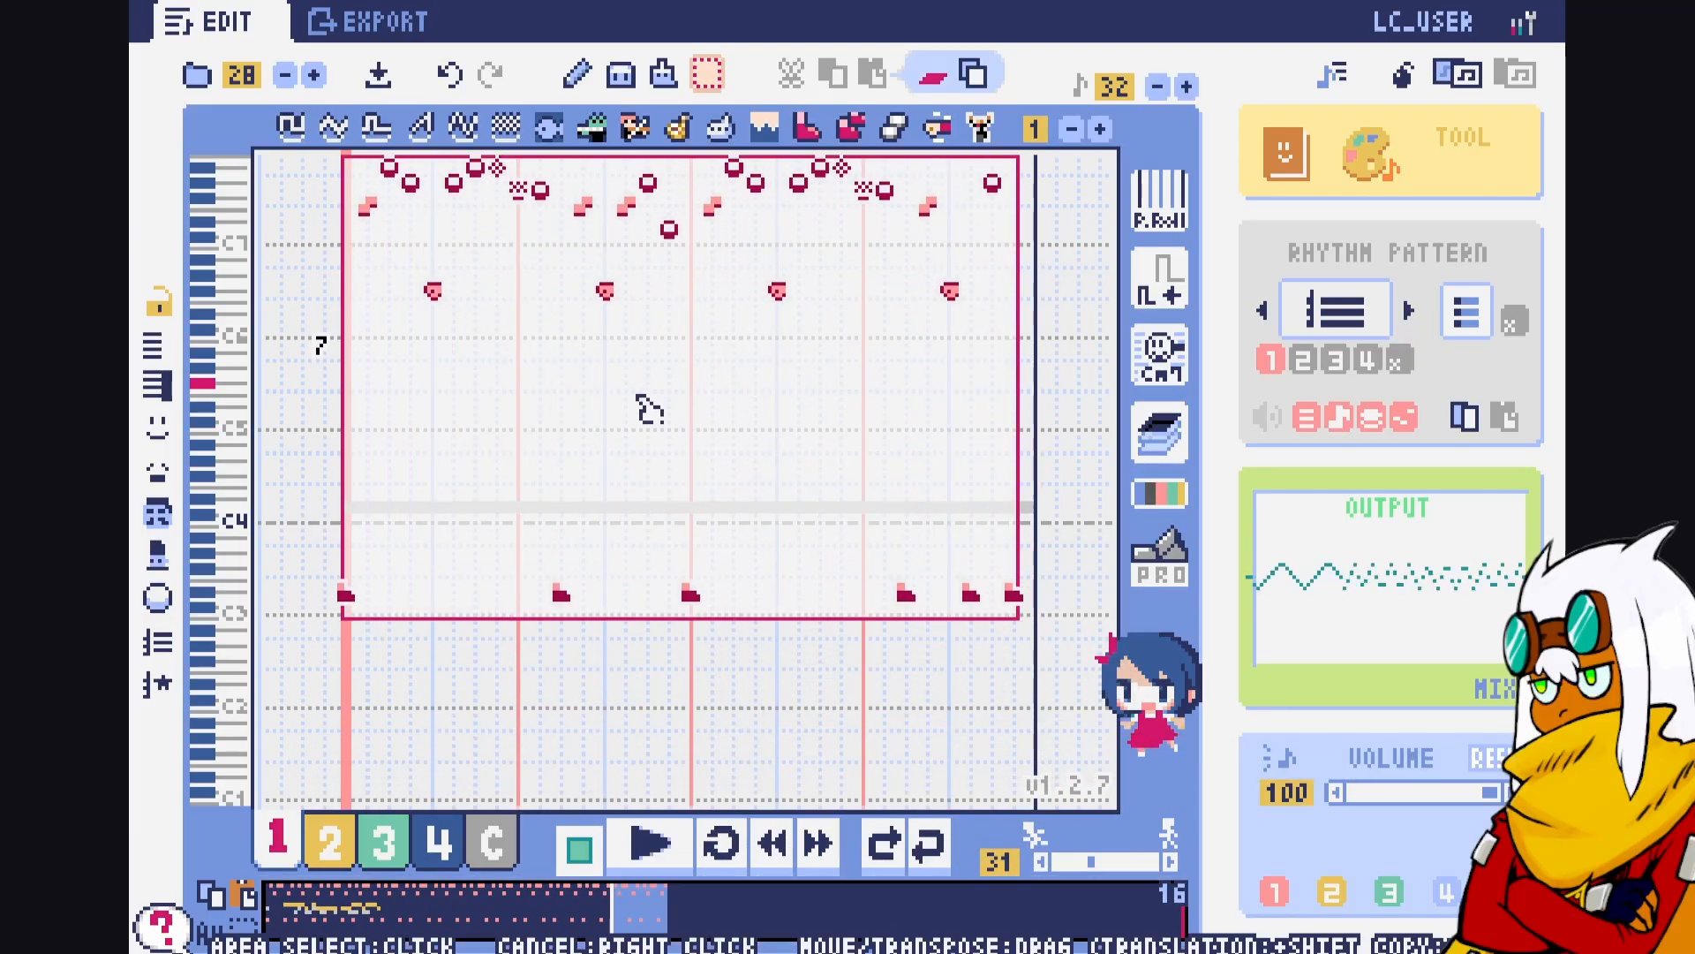
pyautogui.click(697, 909)
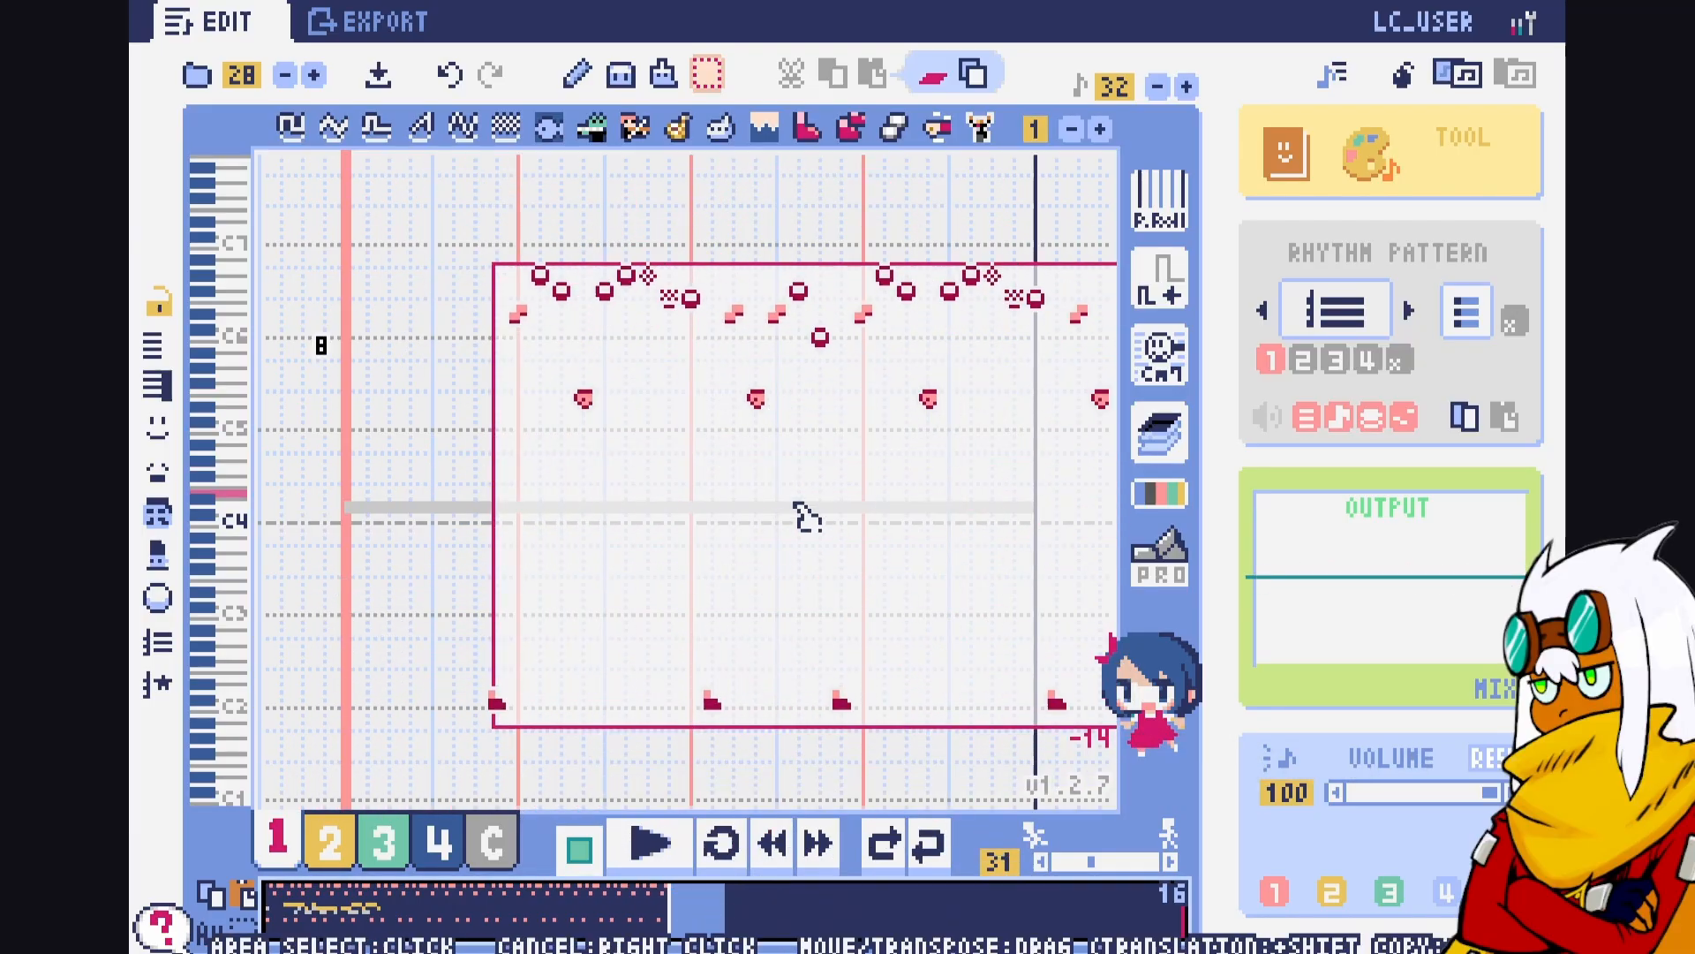
pyautogui.click(660, 408)
pyautogui.click(753, 909)
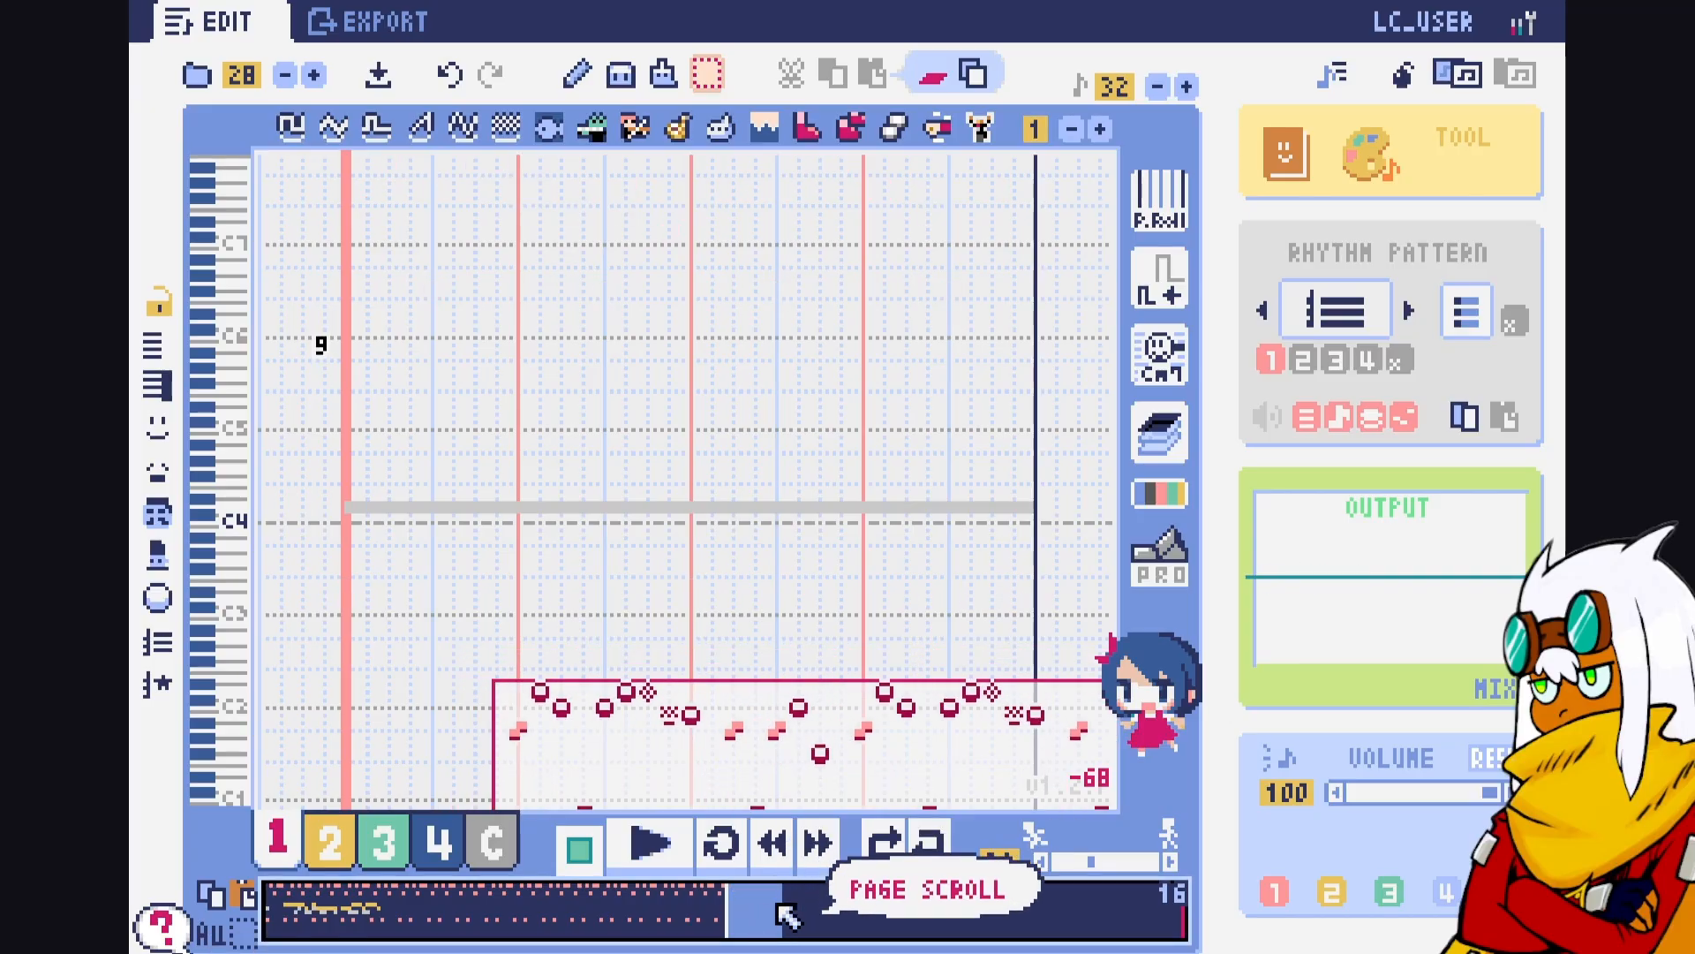
pyautogui.click(662, 411)
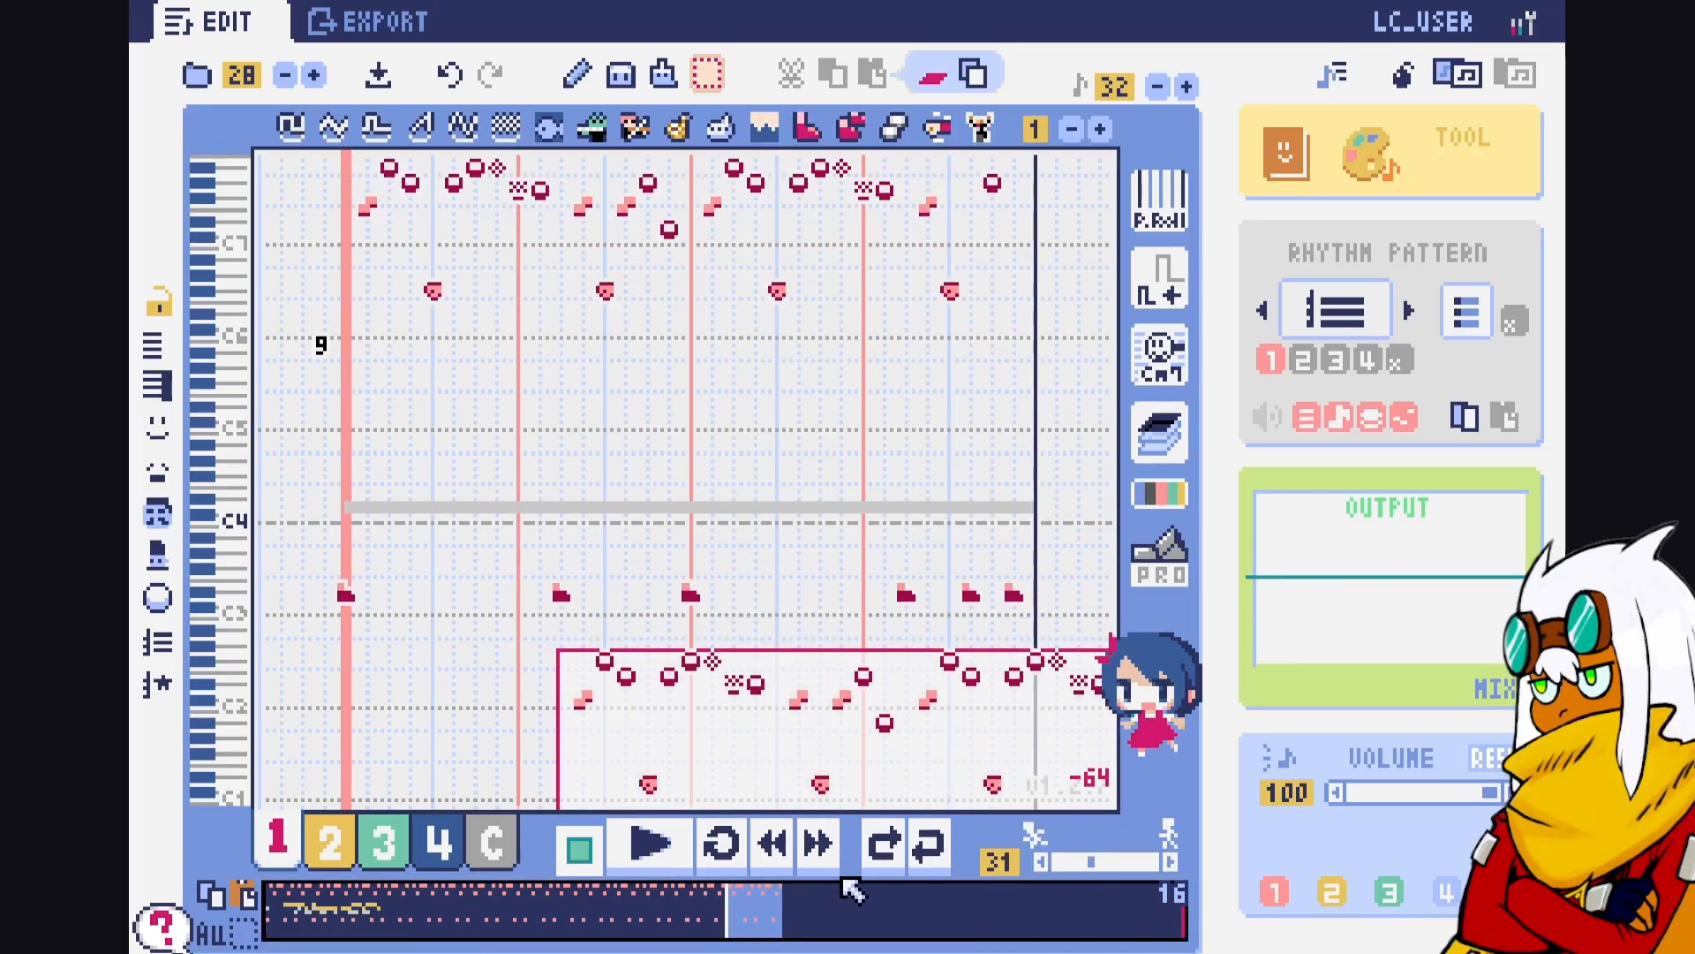
# Paste the copied drum pattern in place onto pages 10, 11 and 12
pyautogui.click(811, 910)
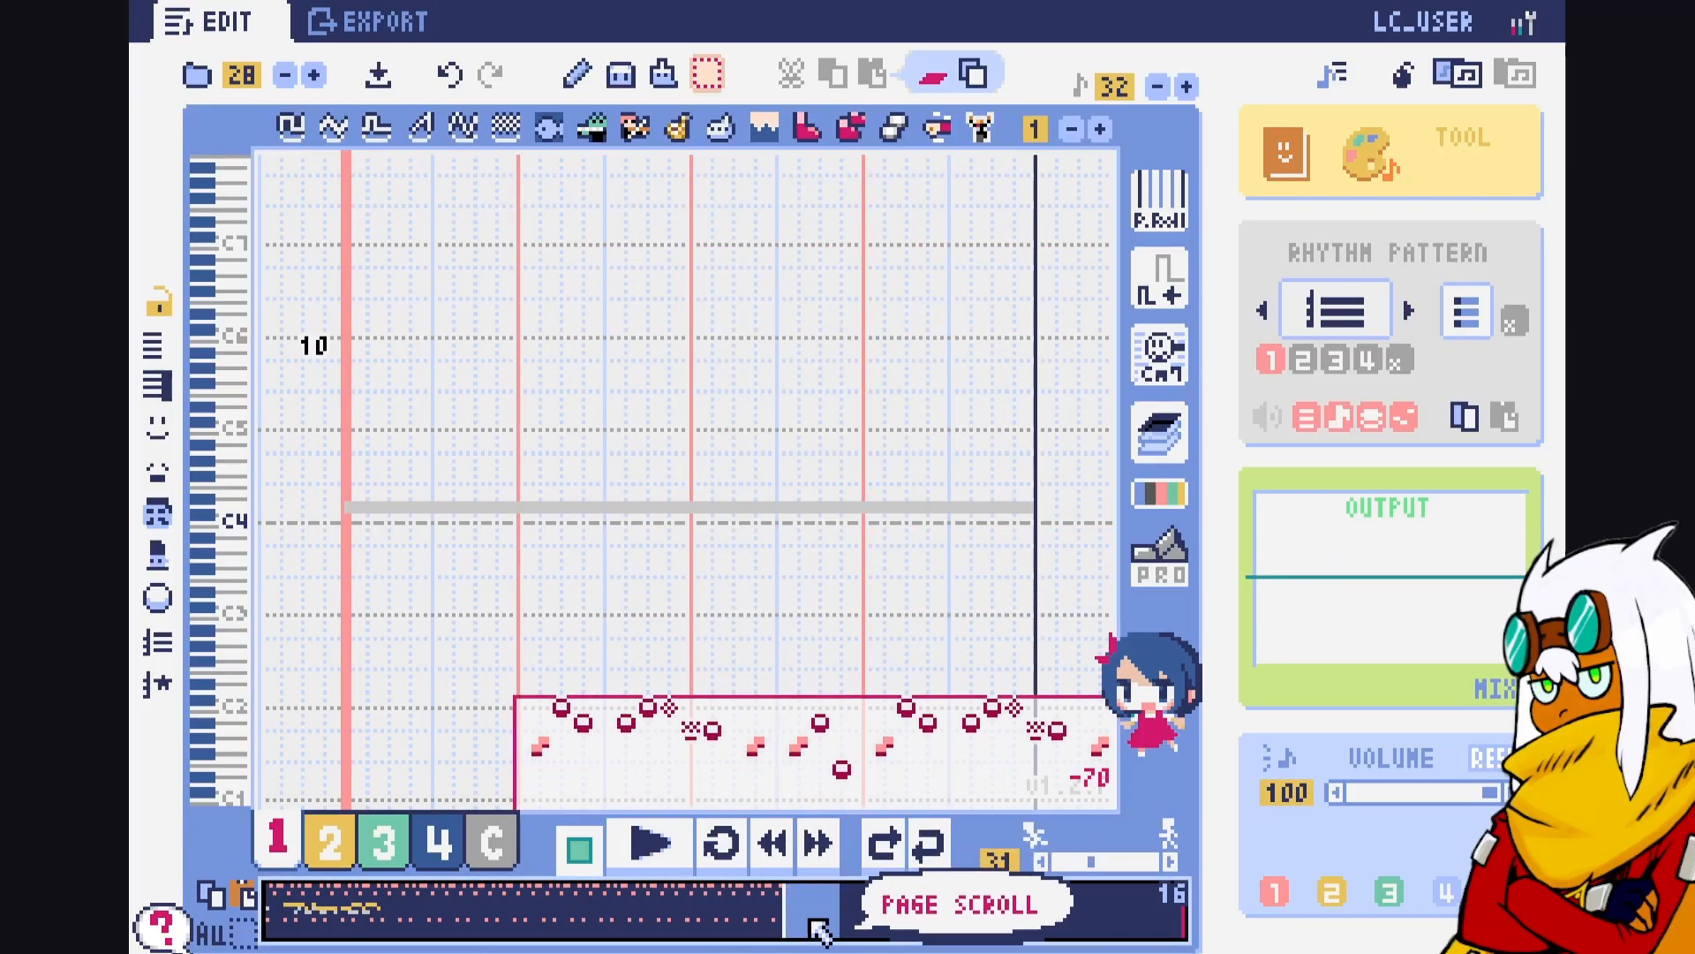
pyautogui.click(653, 410)
pyautogui.click(868, 910)
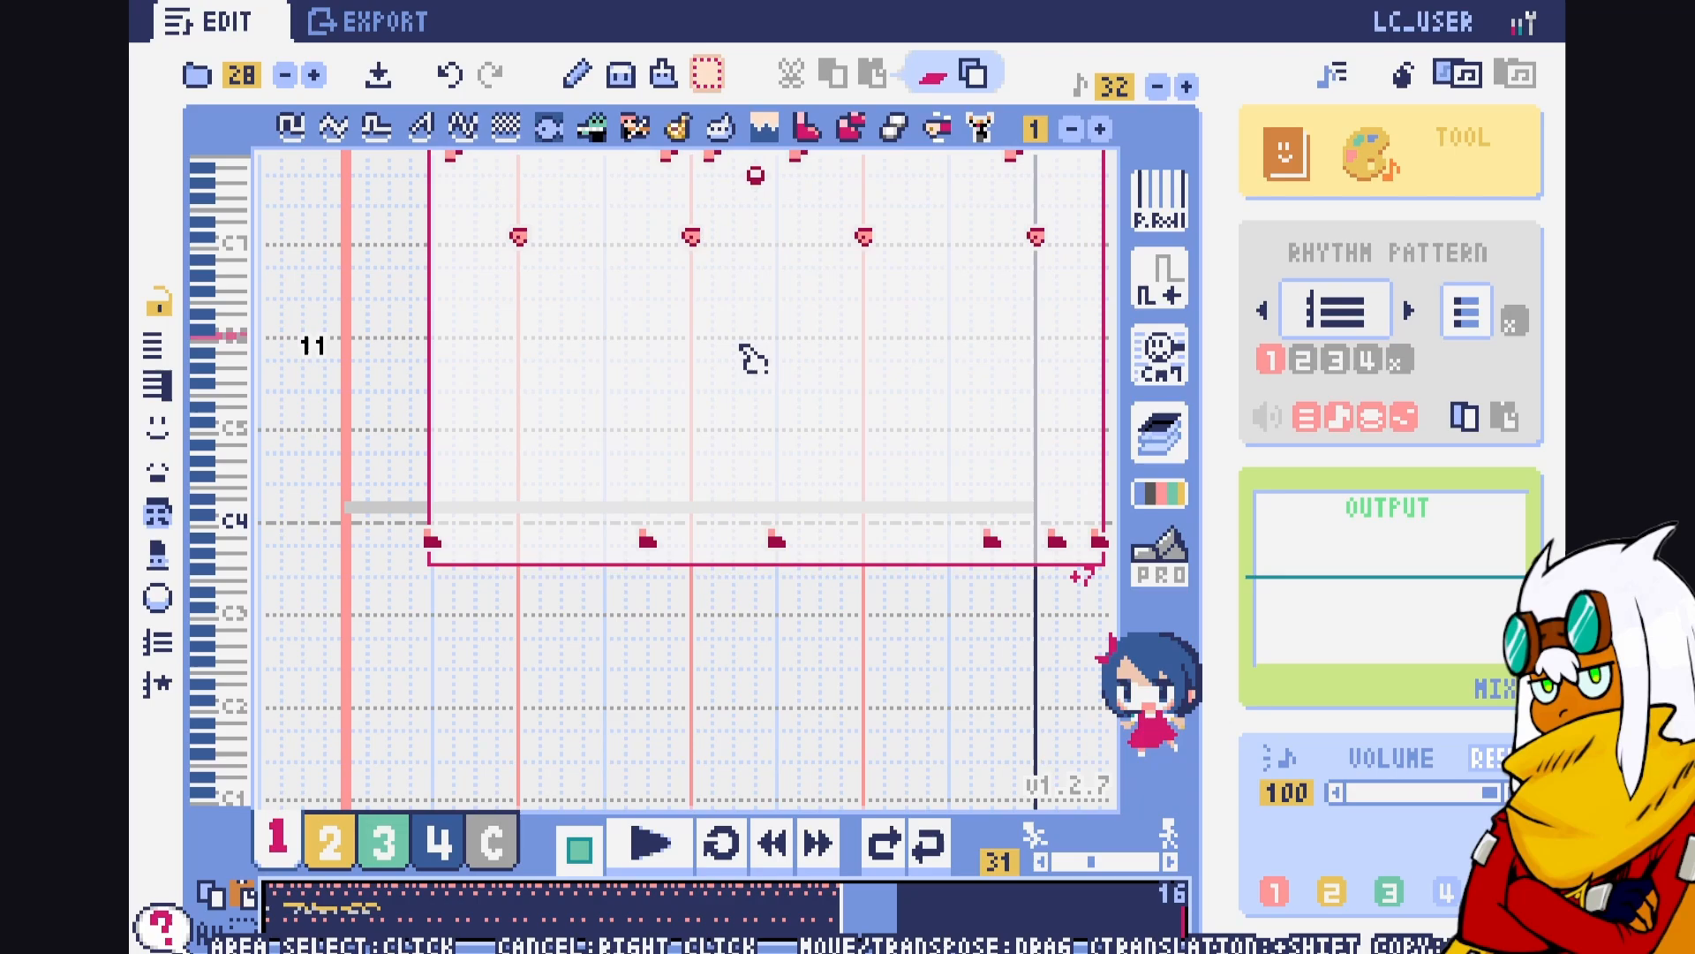
pyautogui.click(661, 408)
pyautogui.click(956, 911)
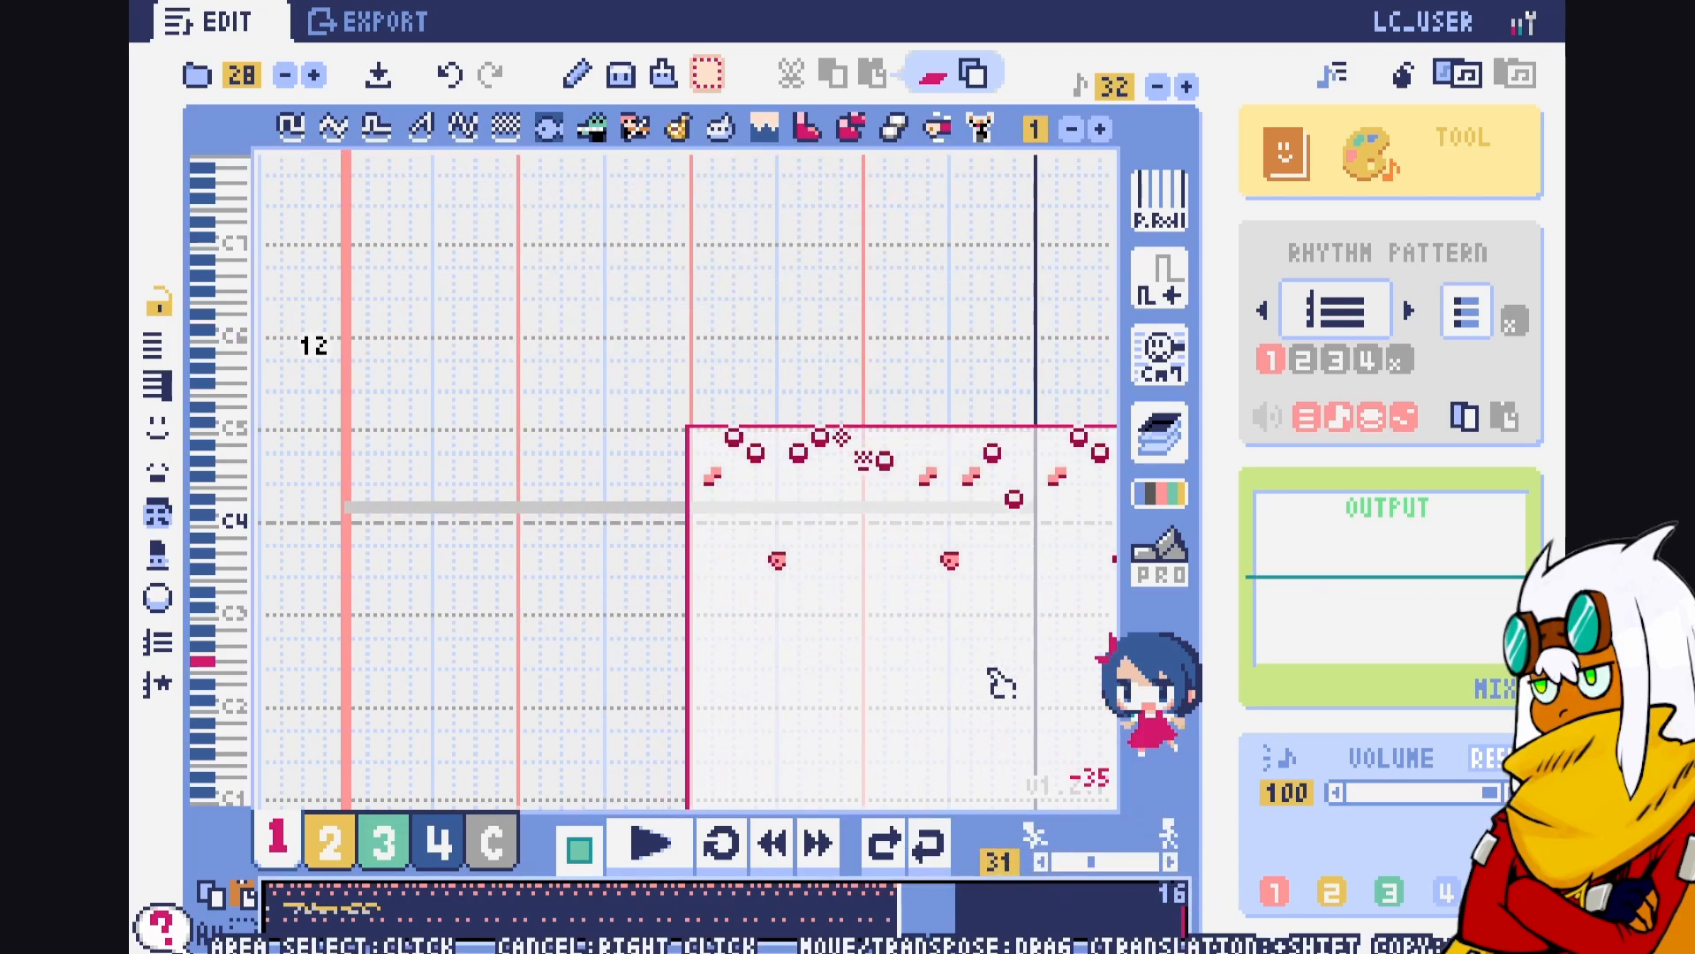
pyautogui.click(637, 389)
# Copy the full chord progression of page 2 on the chord track and paste it at the same pitch and position onto page 5
pyautogui.click(492, 840)
pyautogui.click(319, 909)
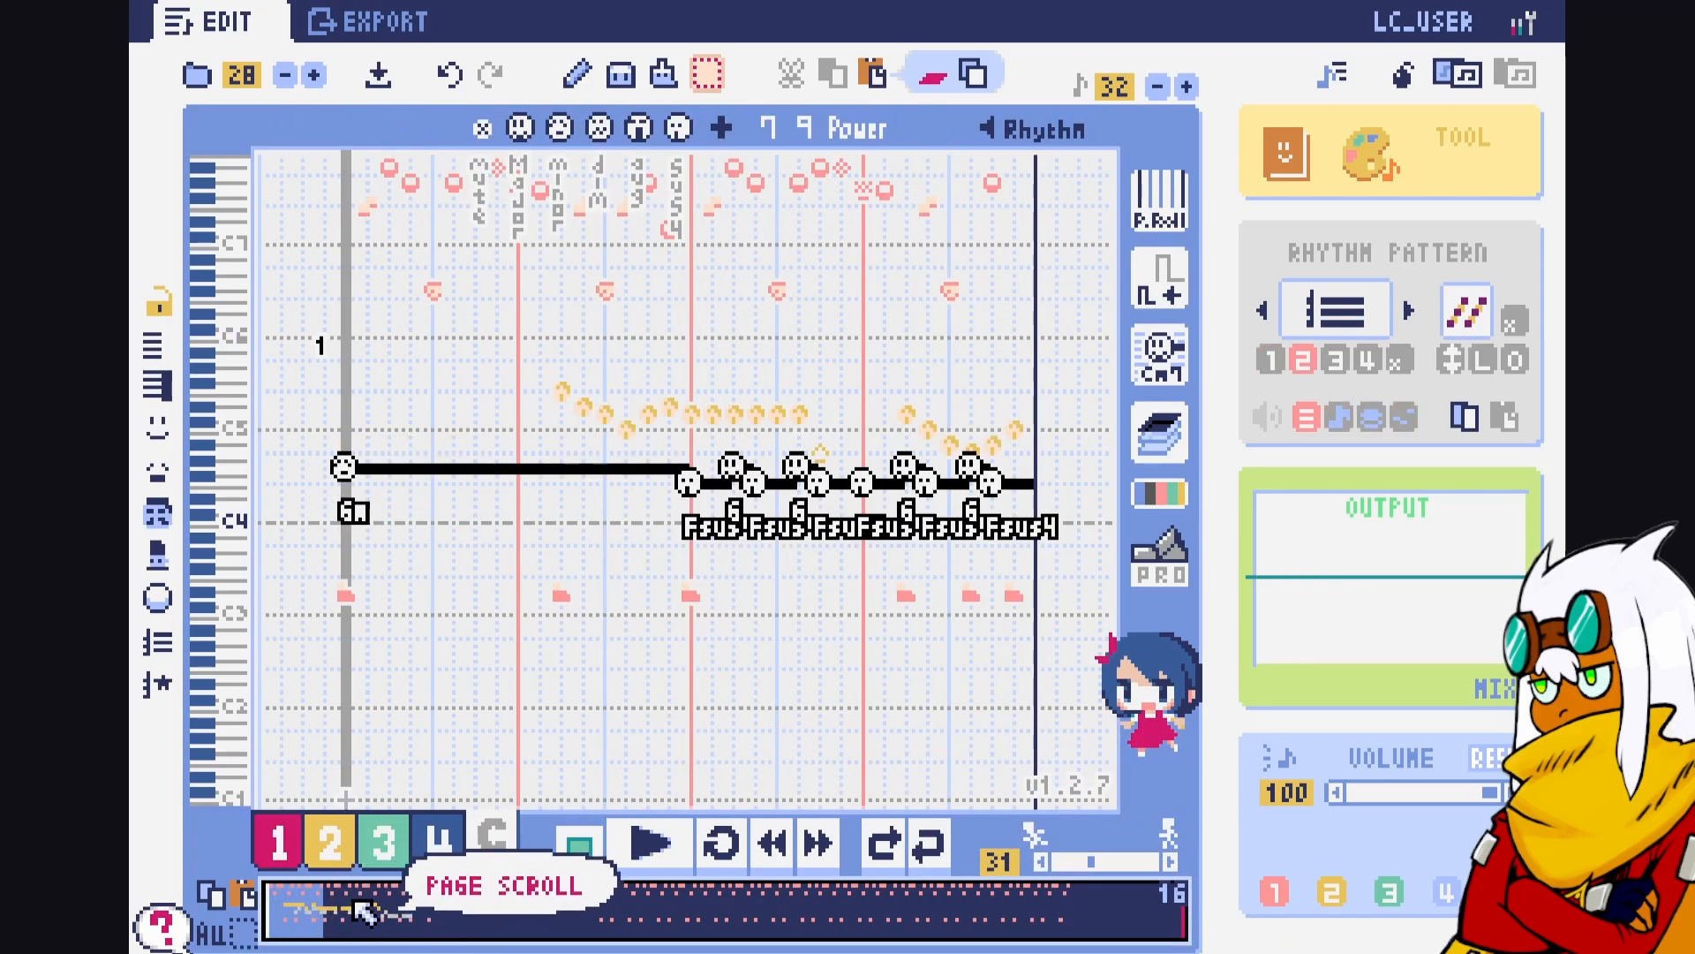
pyautogui.click(353, 910)
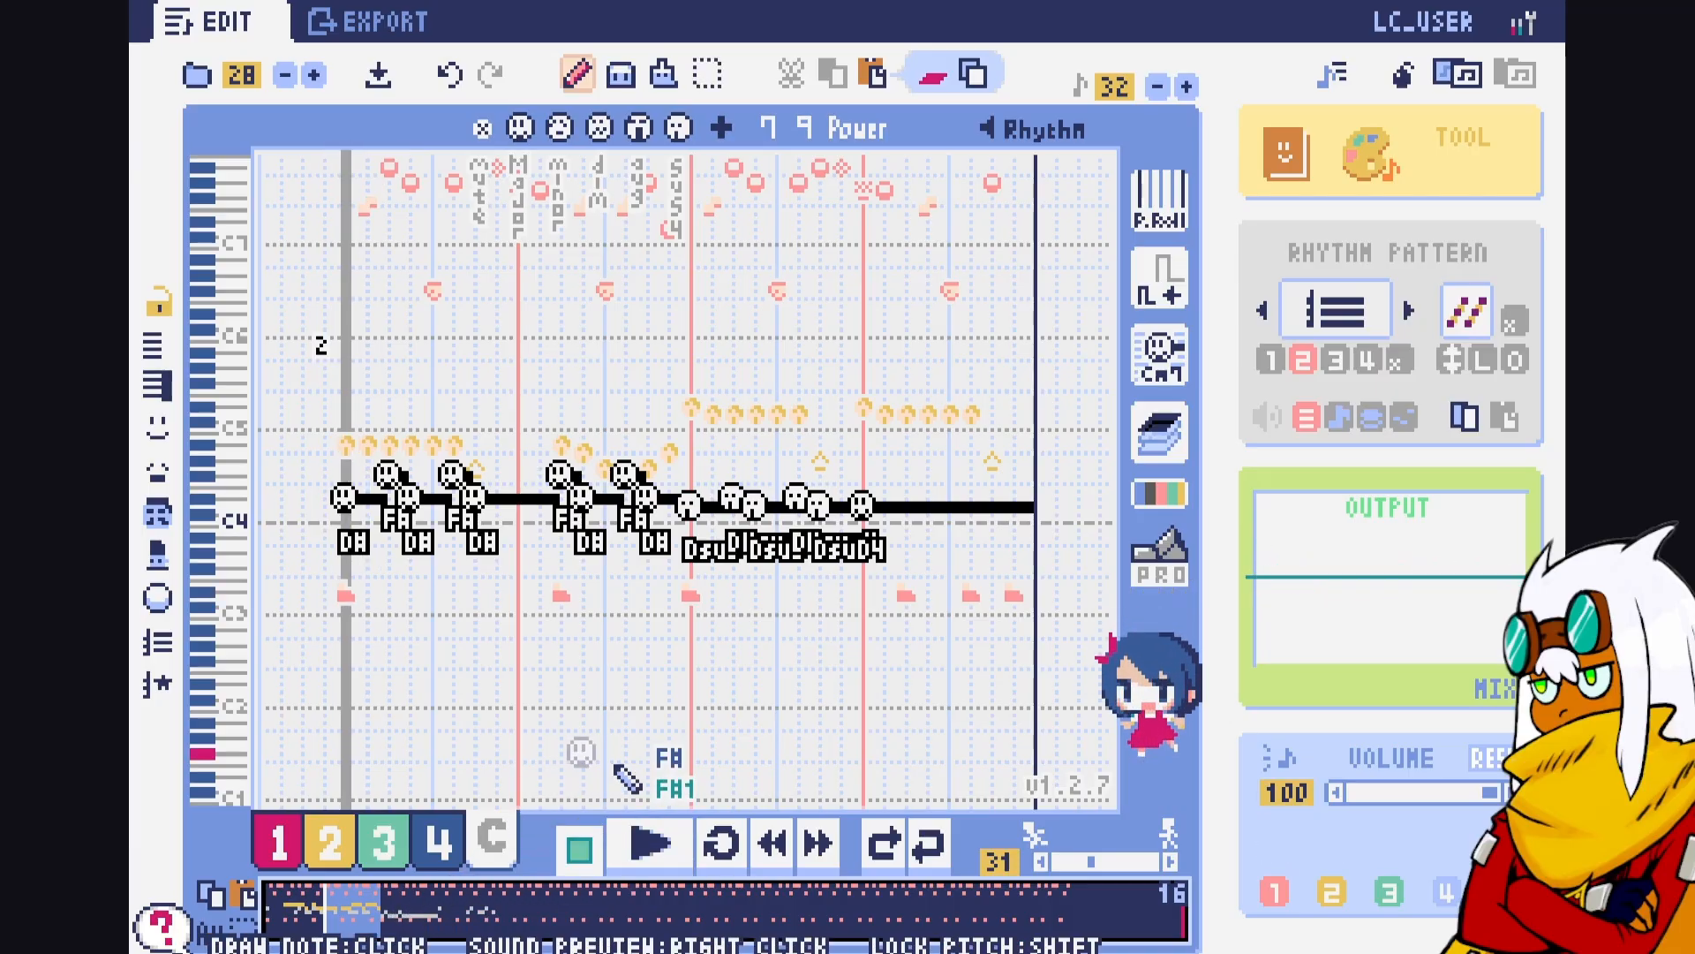
pyautogui.click(708, 74)
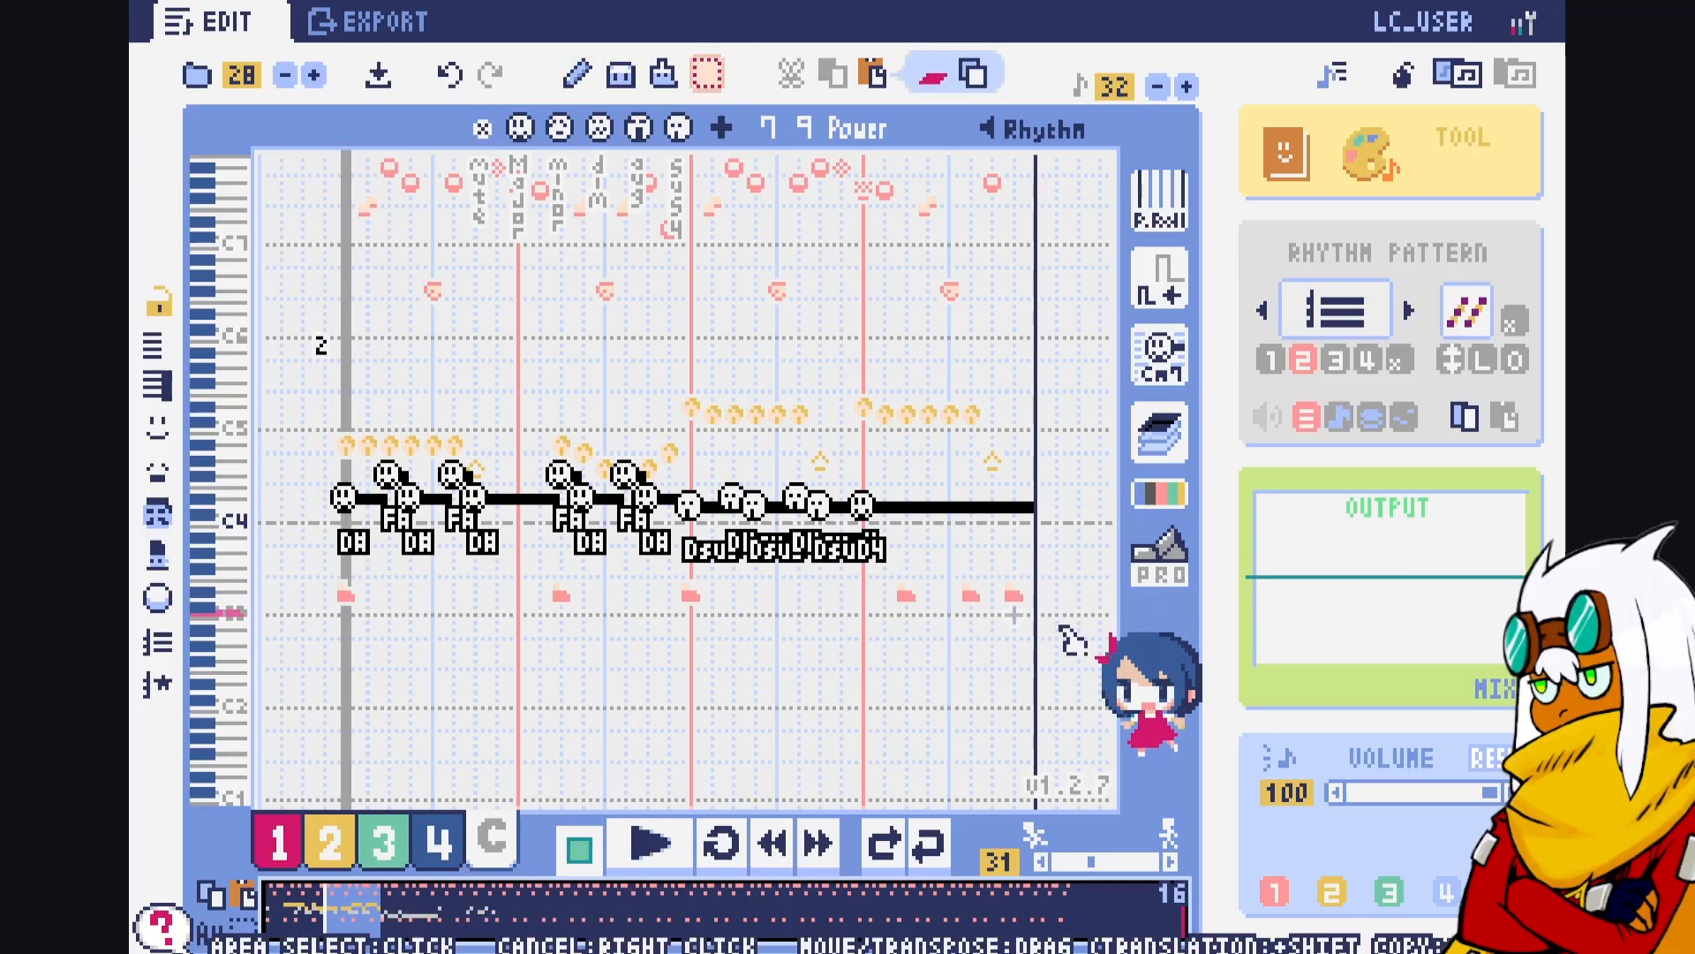
pyautogui.moveTo(512, 396); pyautogui.dragTo(371, 363)
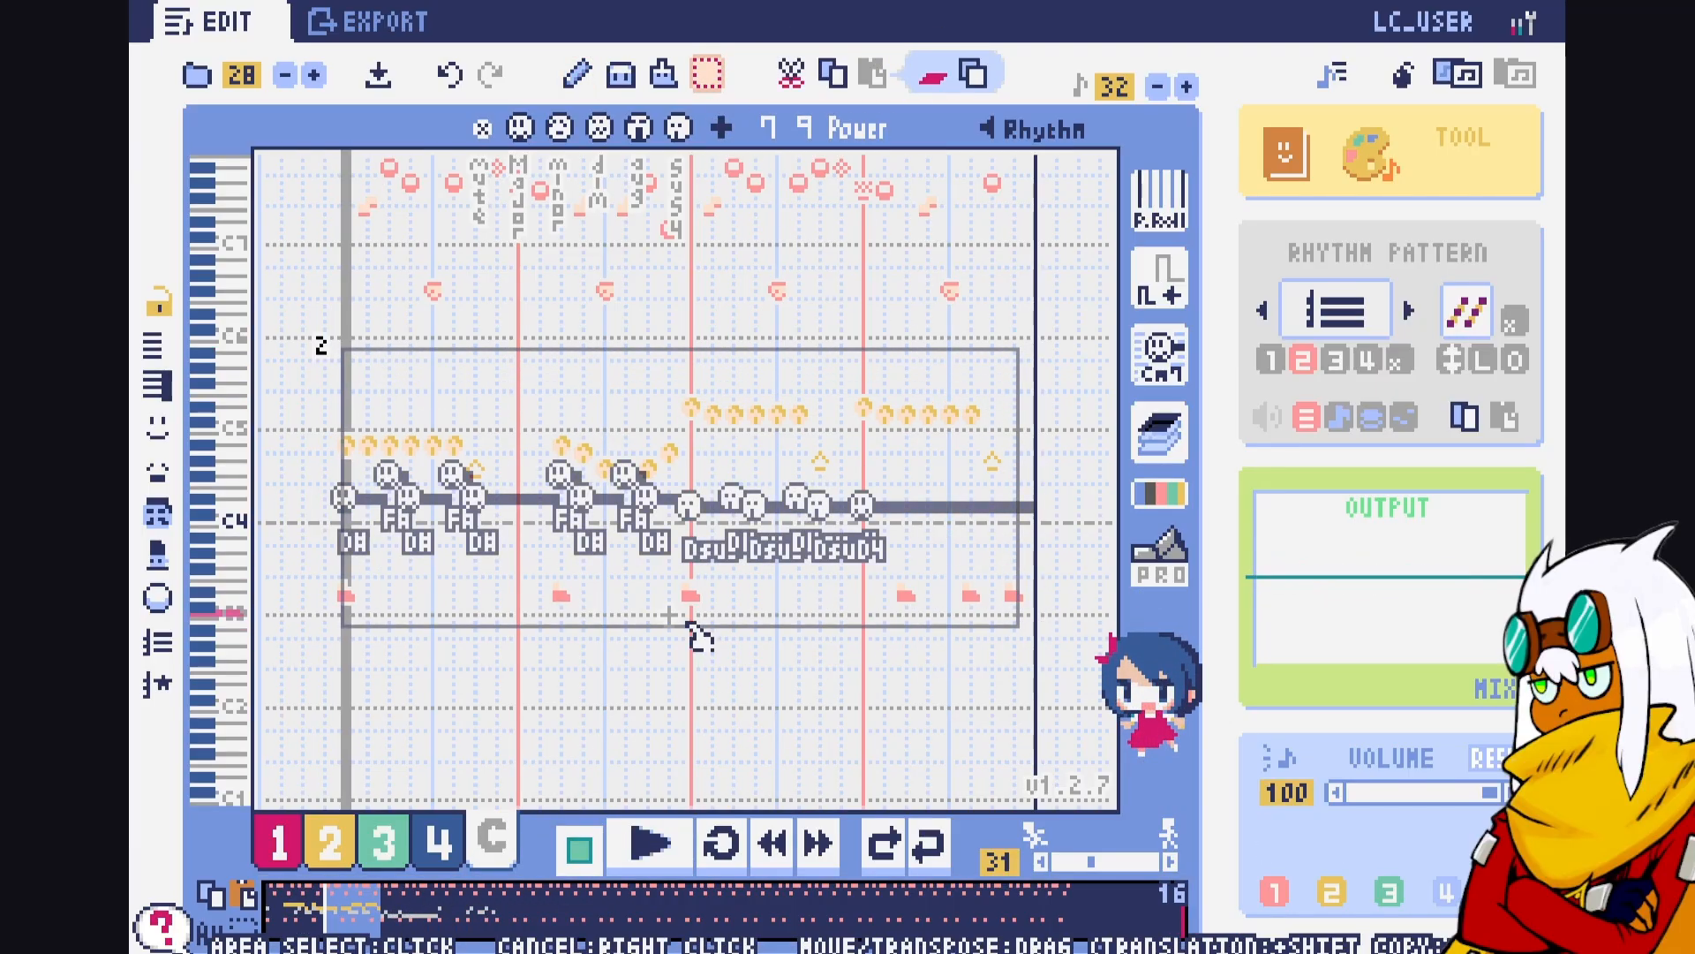
pyautogui.moveTo(689, 625); pyautogui.dragTo(678, 493)
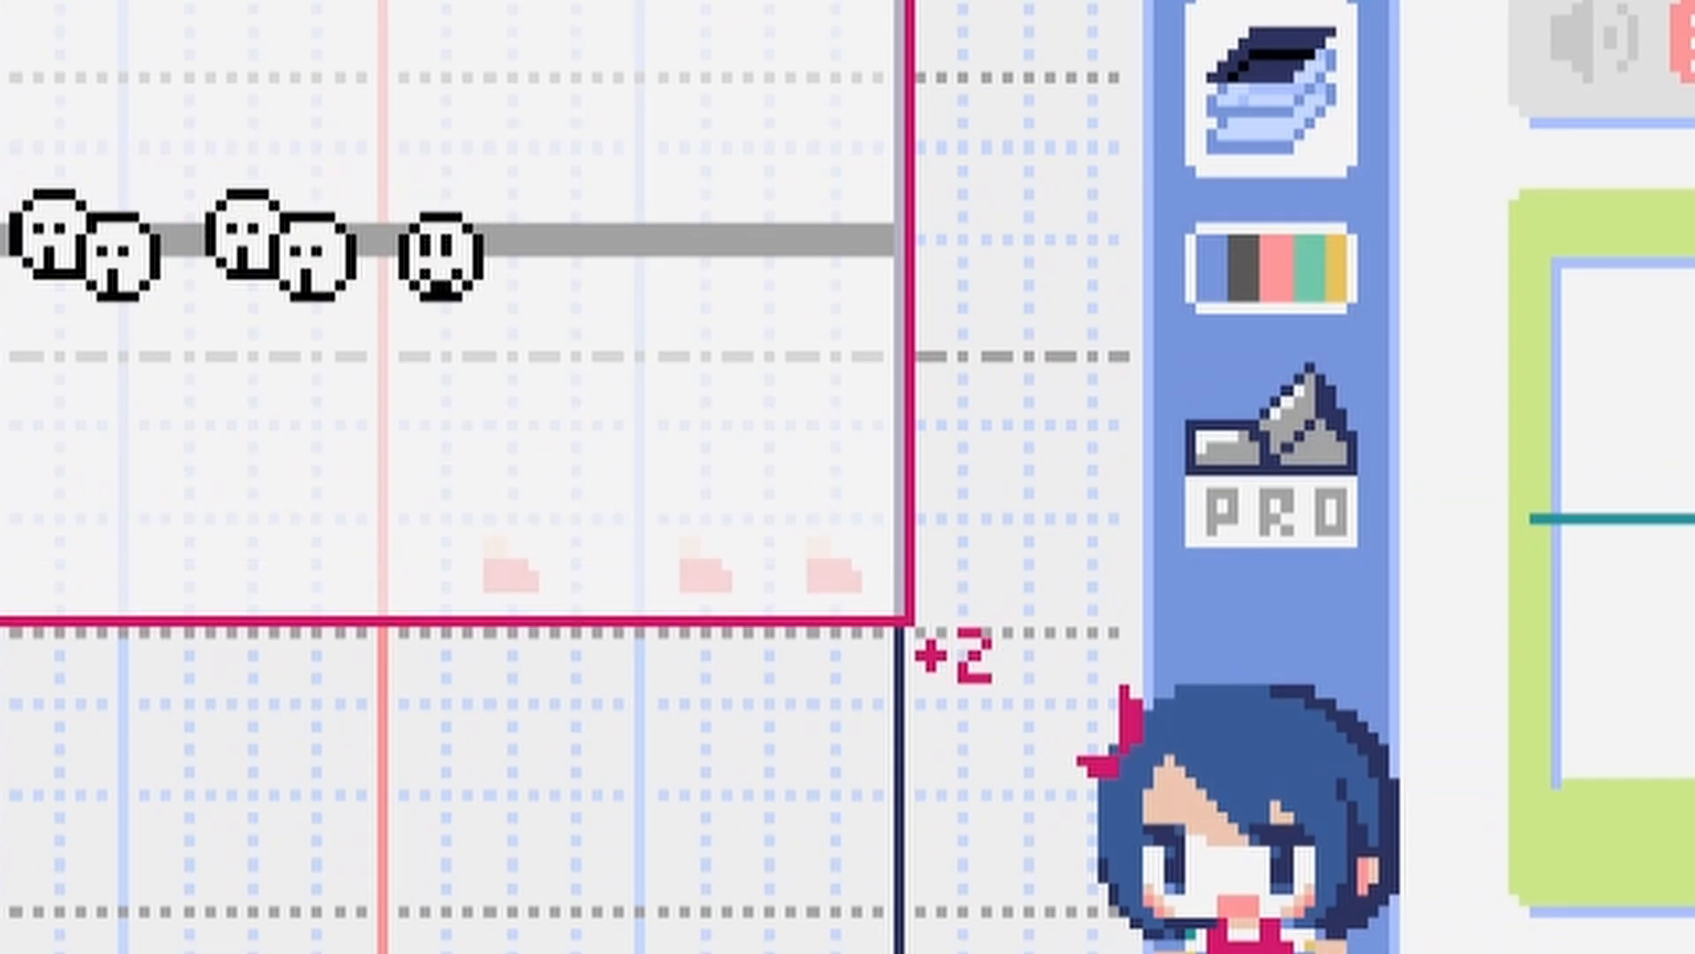
pyautogui.moveTo(440, 258); pyautogui.dragTo(377, 327)
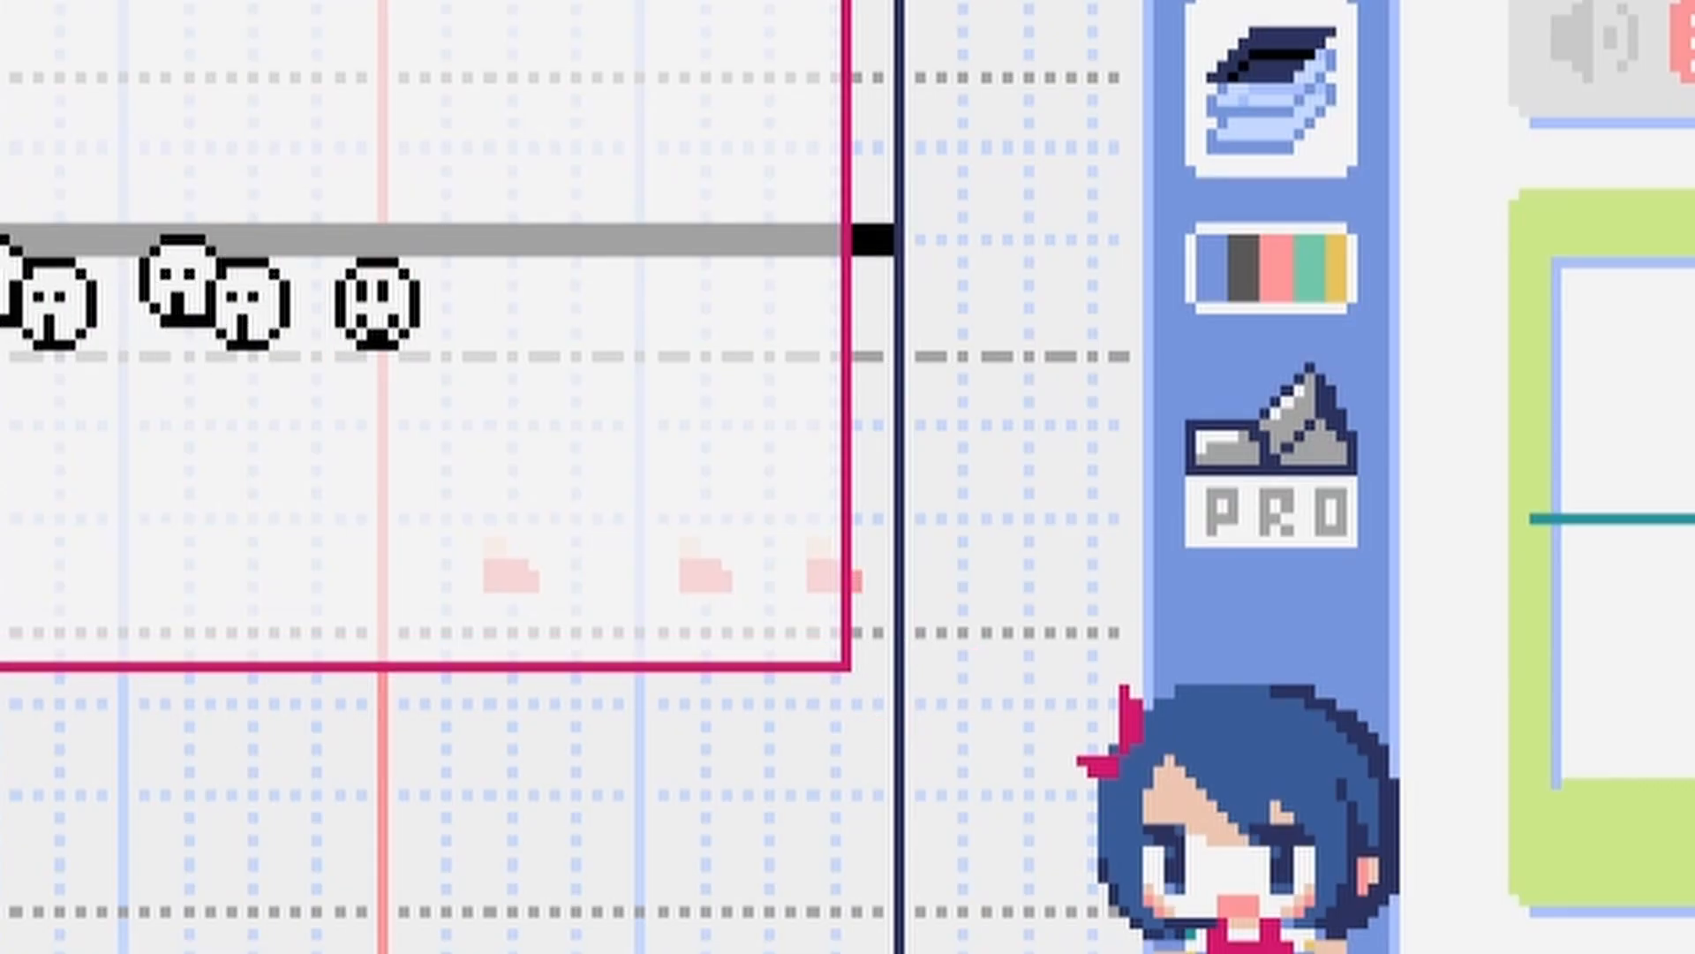
pyautogui.click(664, 505)
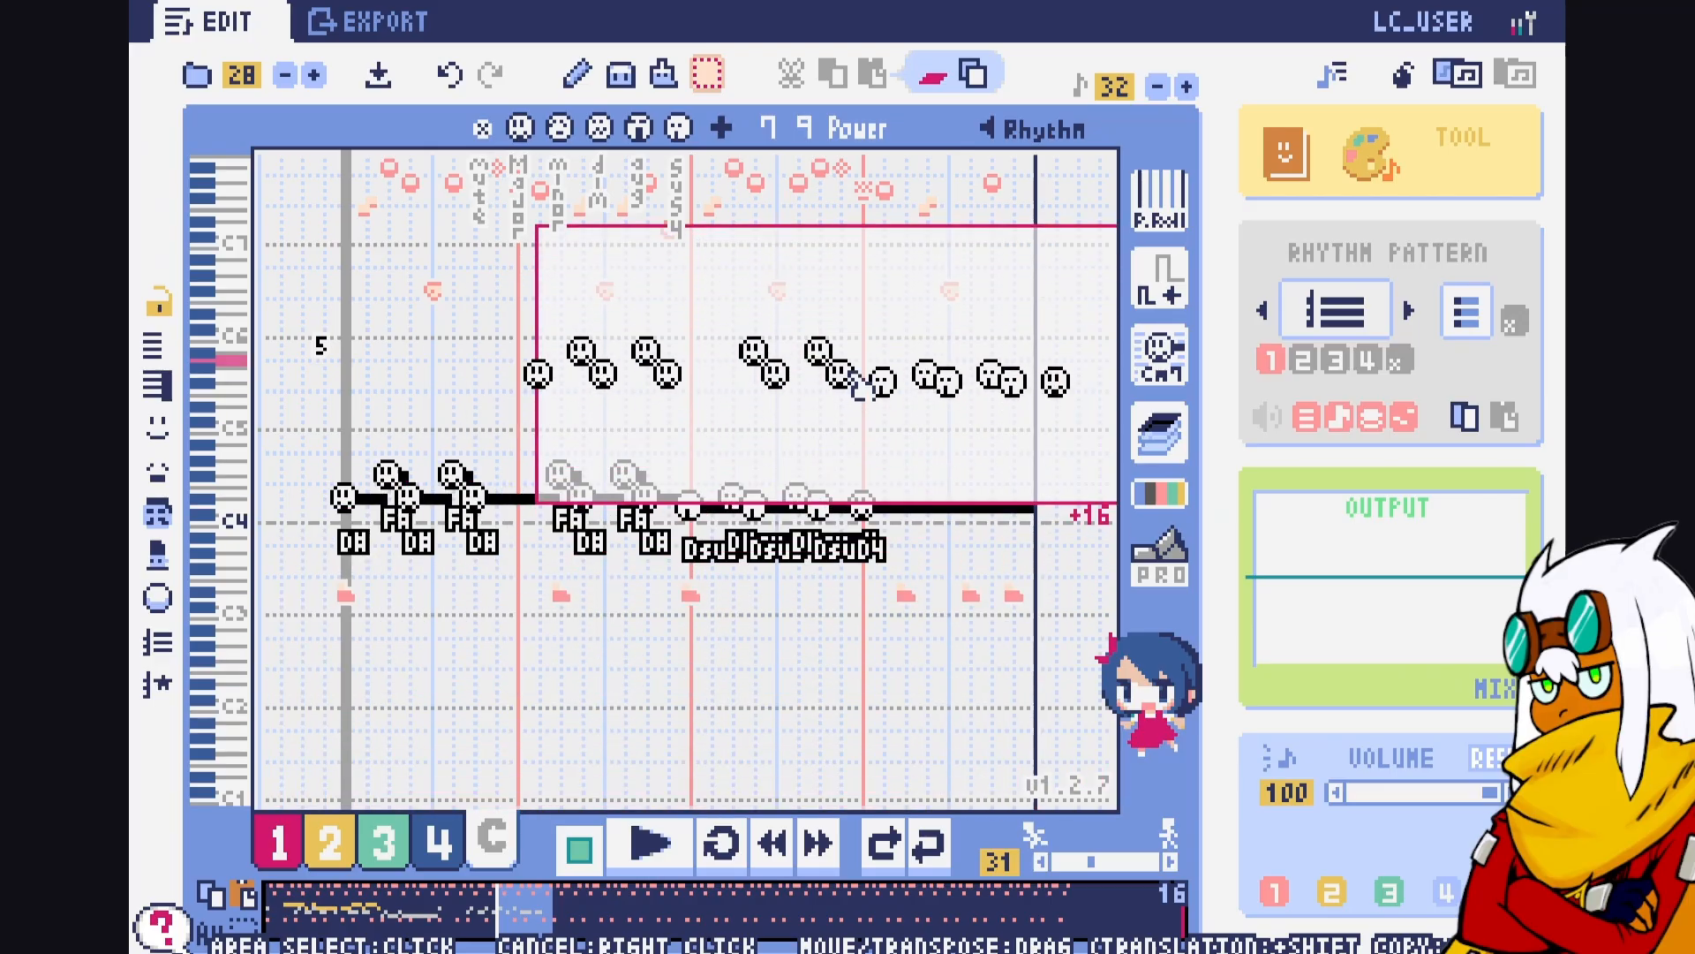
pyautogui.rightClick(859, 386)
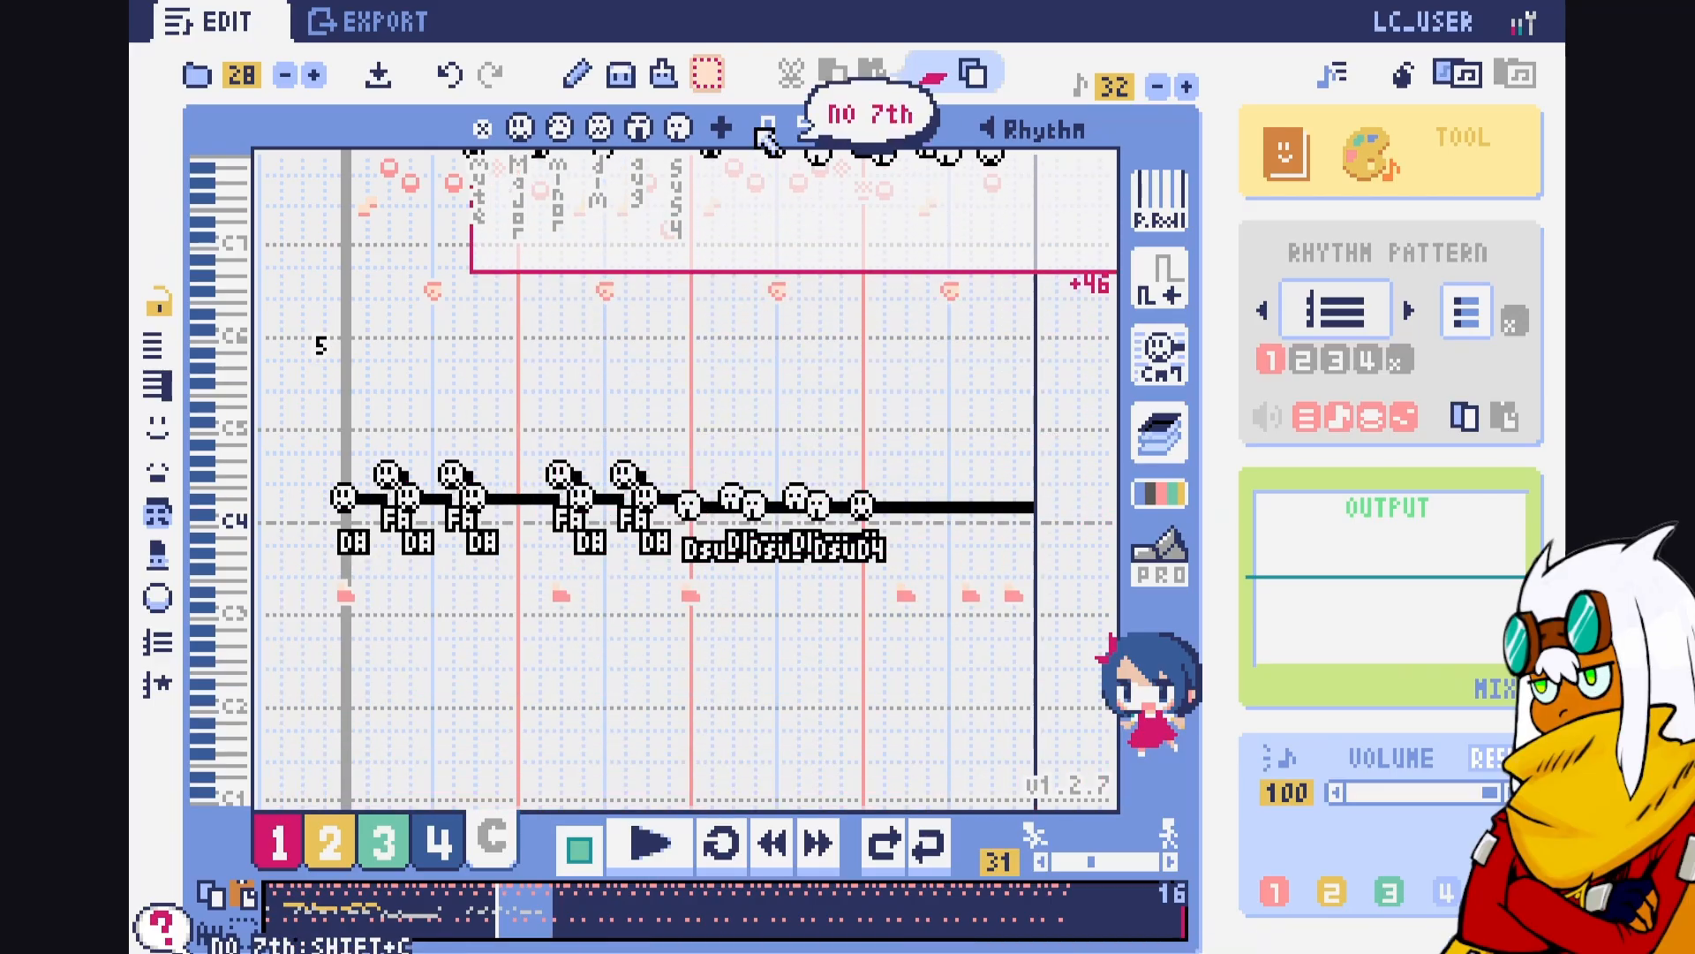
pyautogui.press('space')
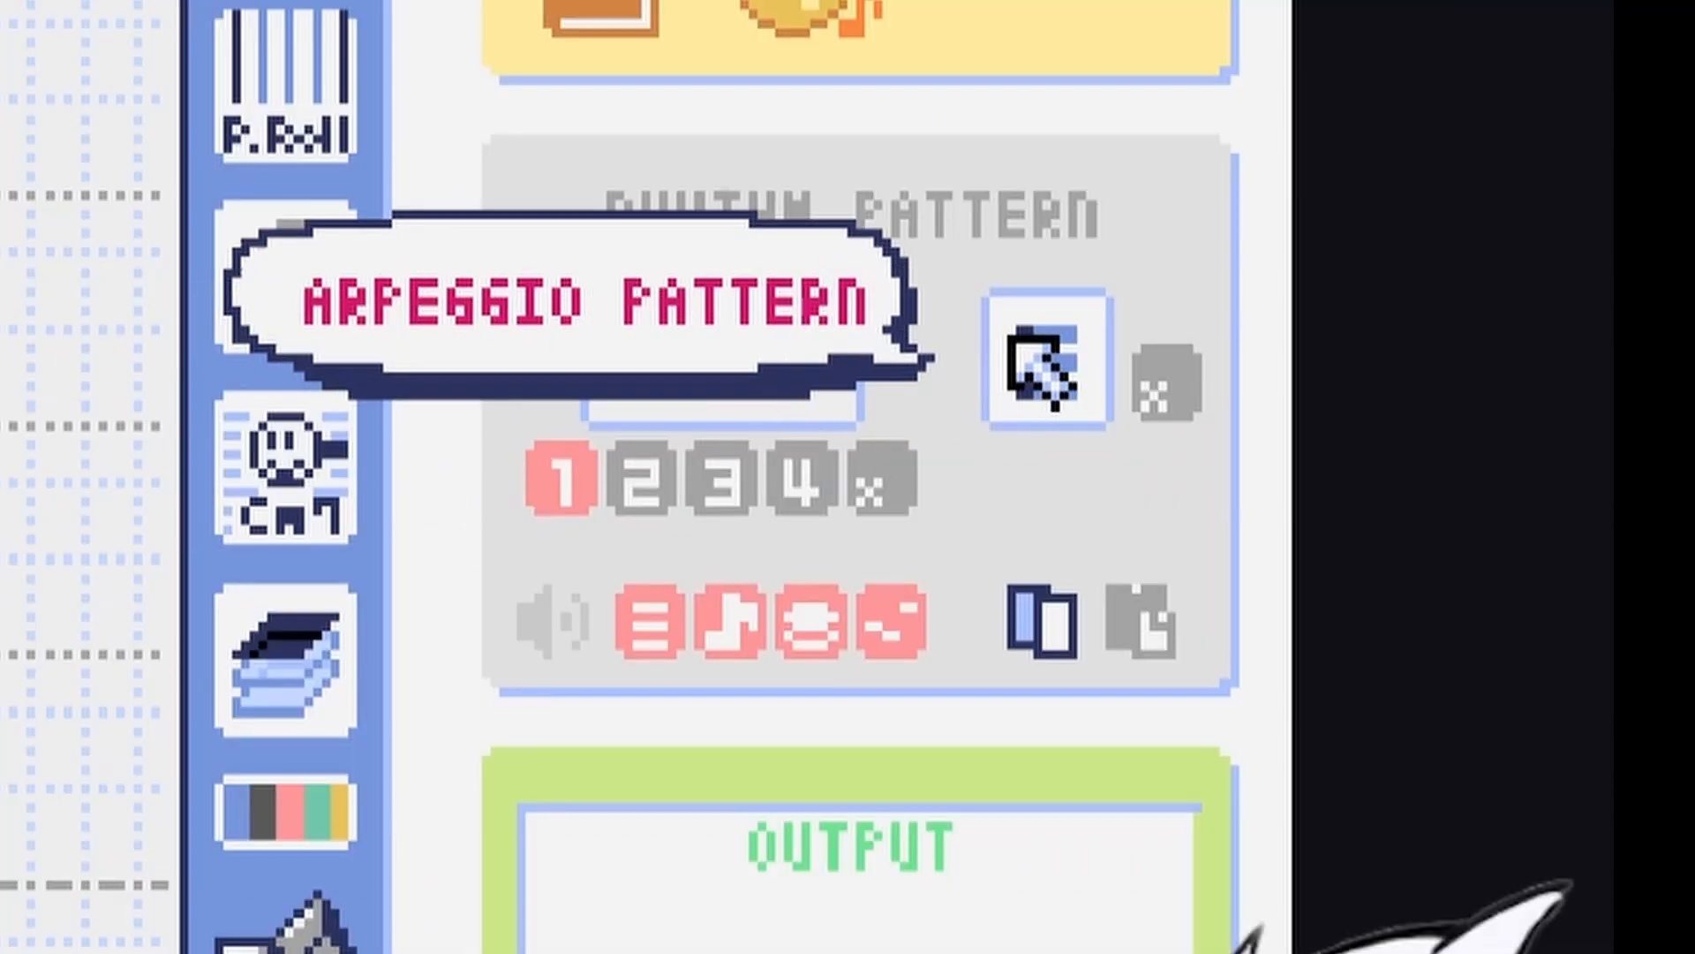
# Set the rhythm pattern to arpeggio, draw a track 3 bass line of two G2 notes and one G1 repeating through page 3's first bar, and play it
pyautogui.click(1466, 311)
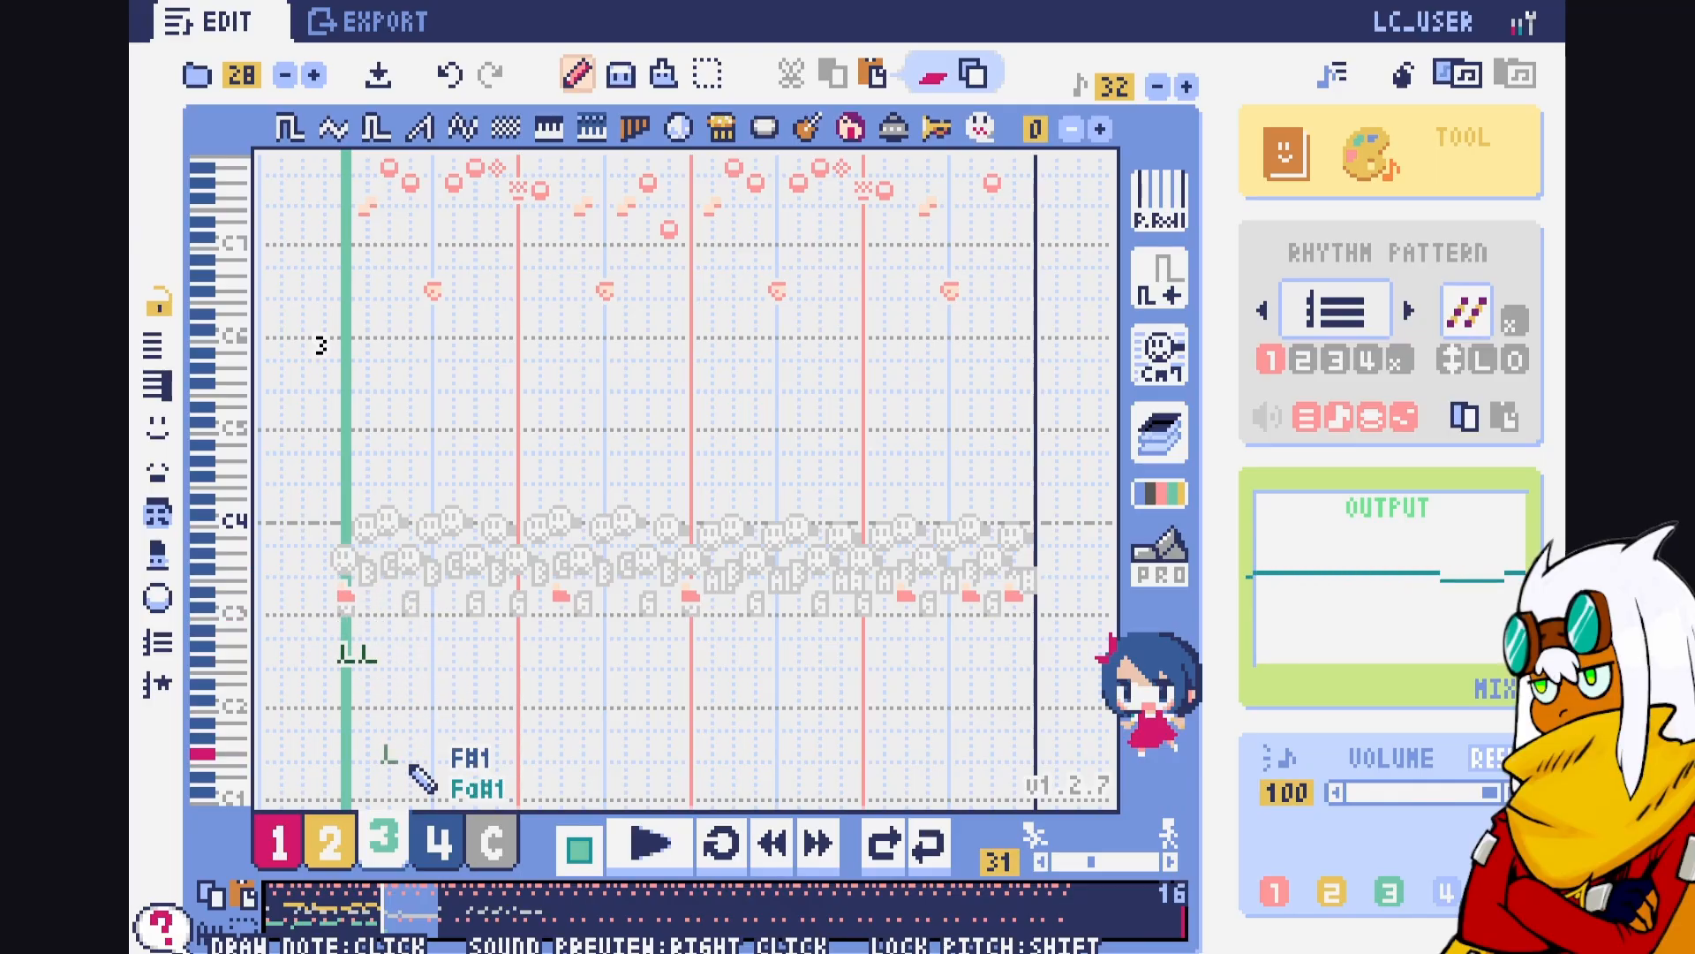
pyautogui.click(456, 673)
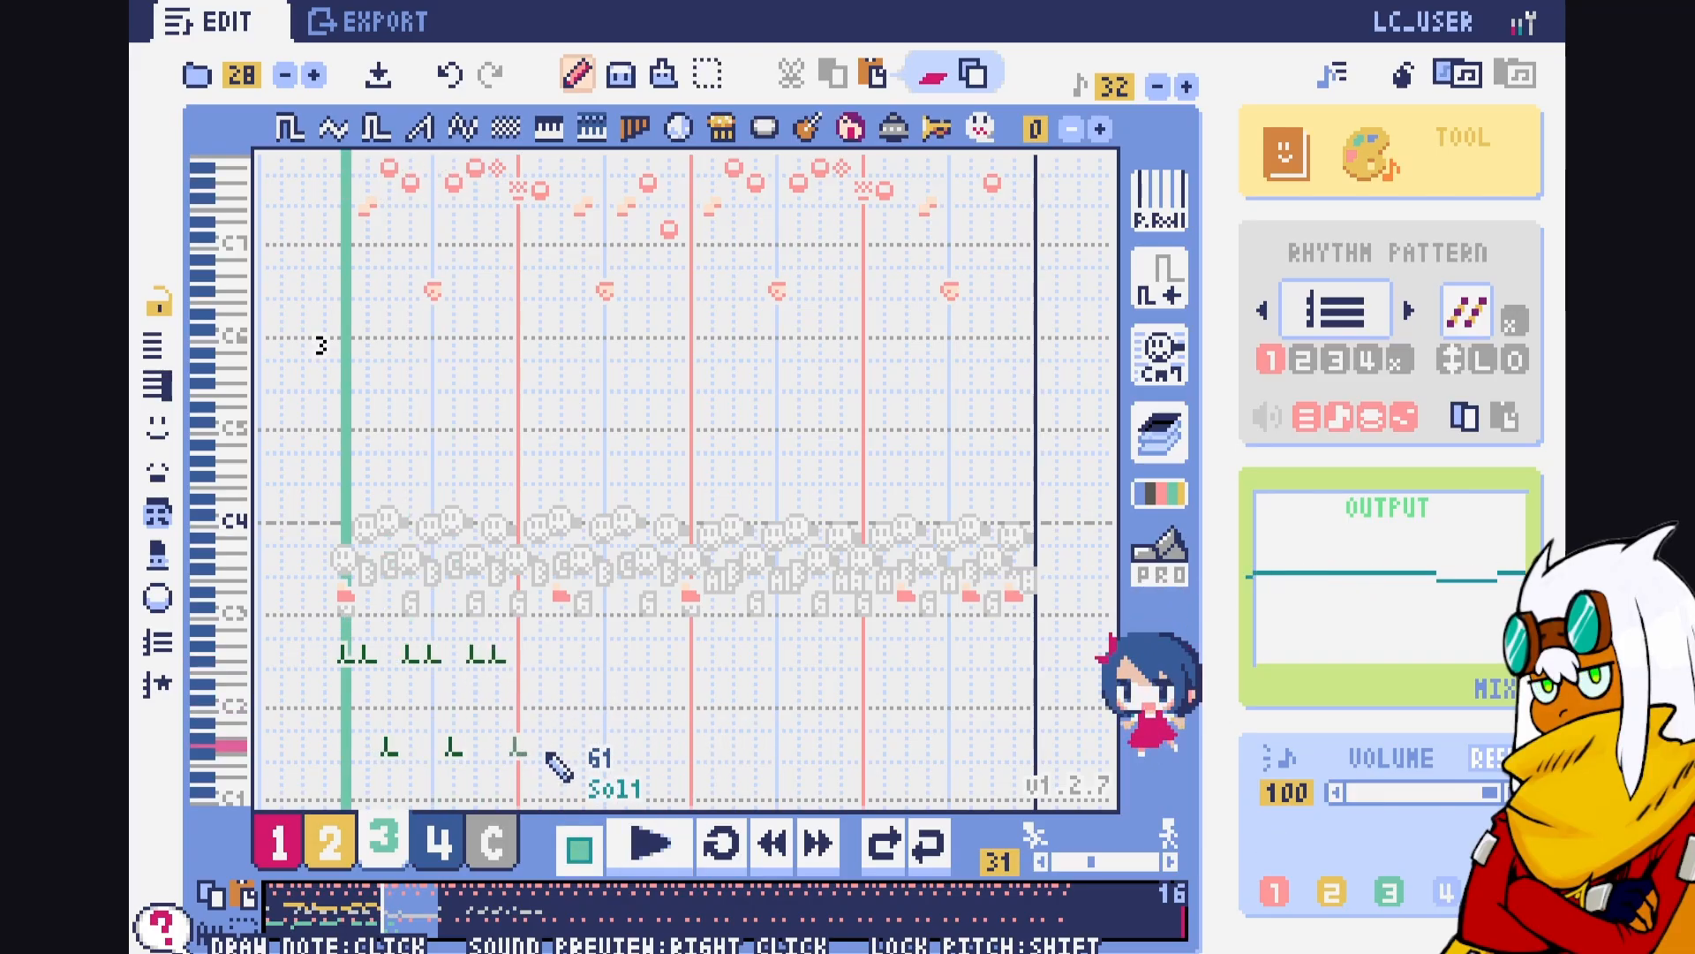
pyautogui.press('space')
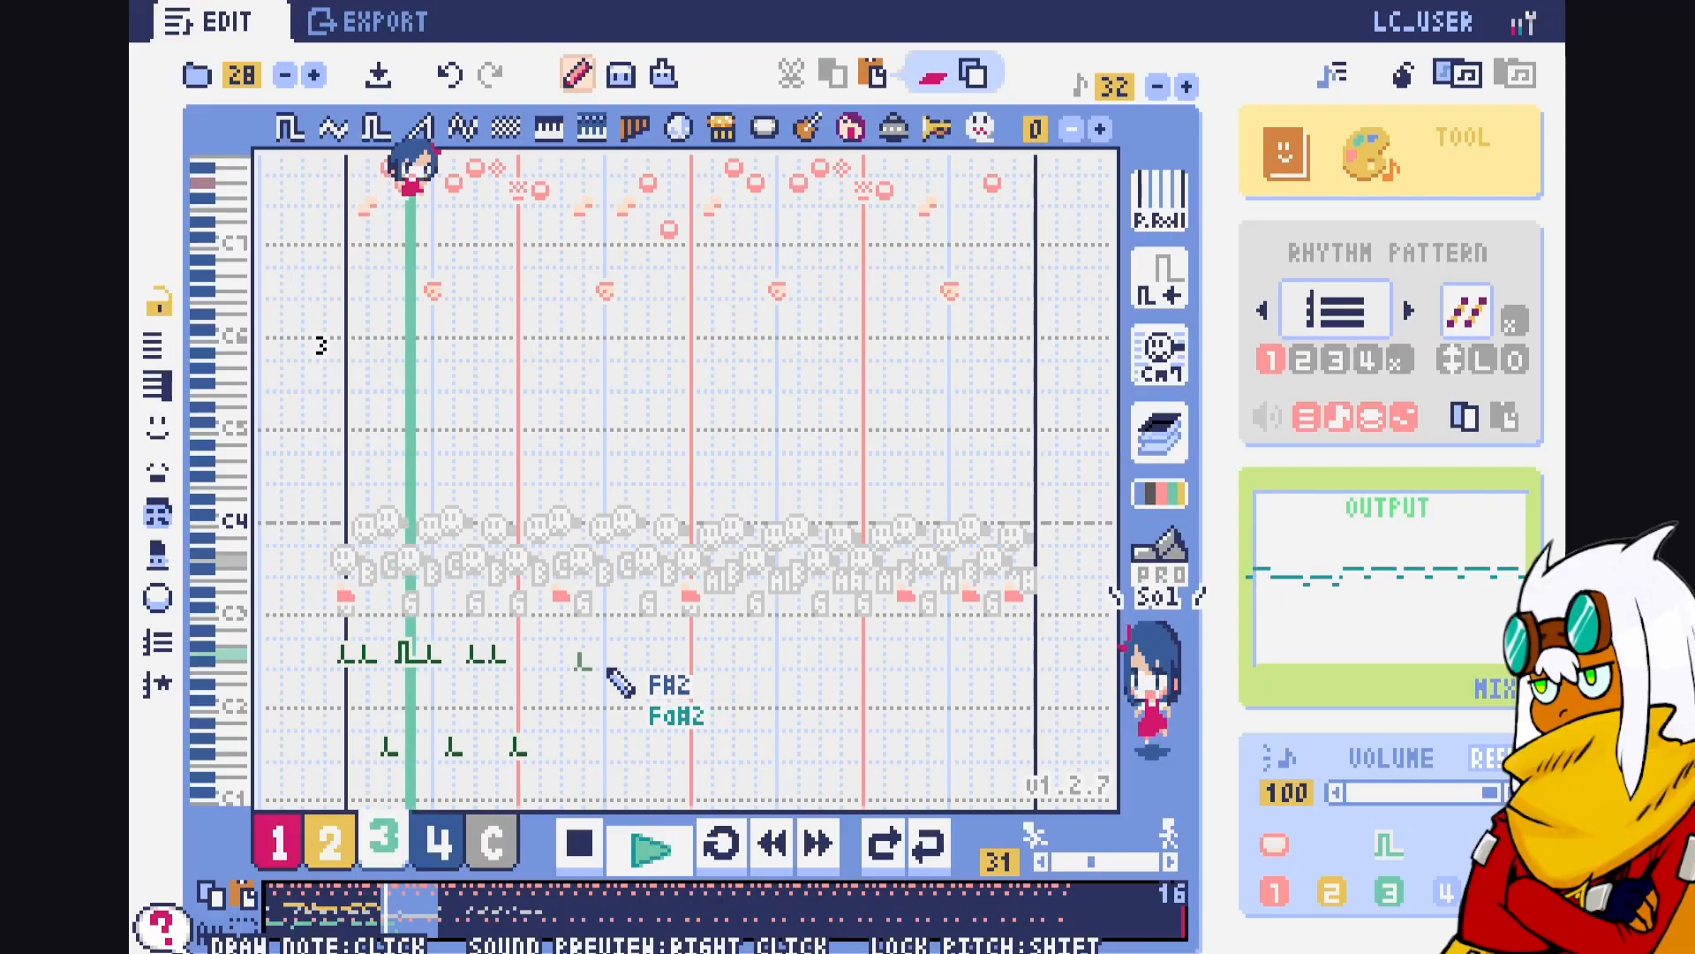
# Extend the track 3 bass line on page 3 with the G2, G2, G1 pattern, end the first half with F2 and F#2, and play it
pyautogui.press('space')
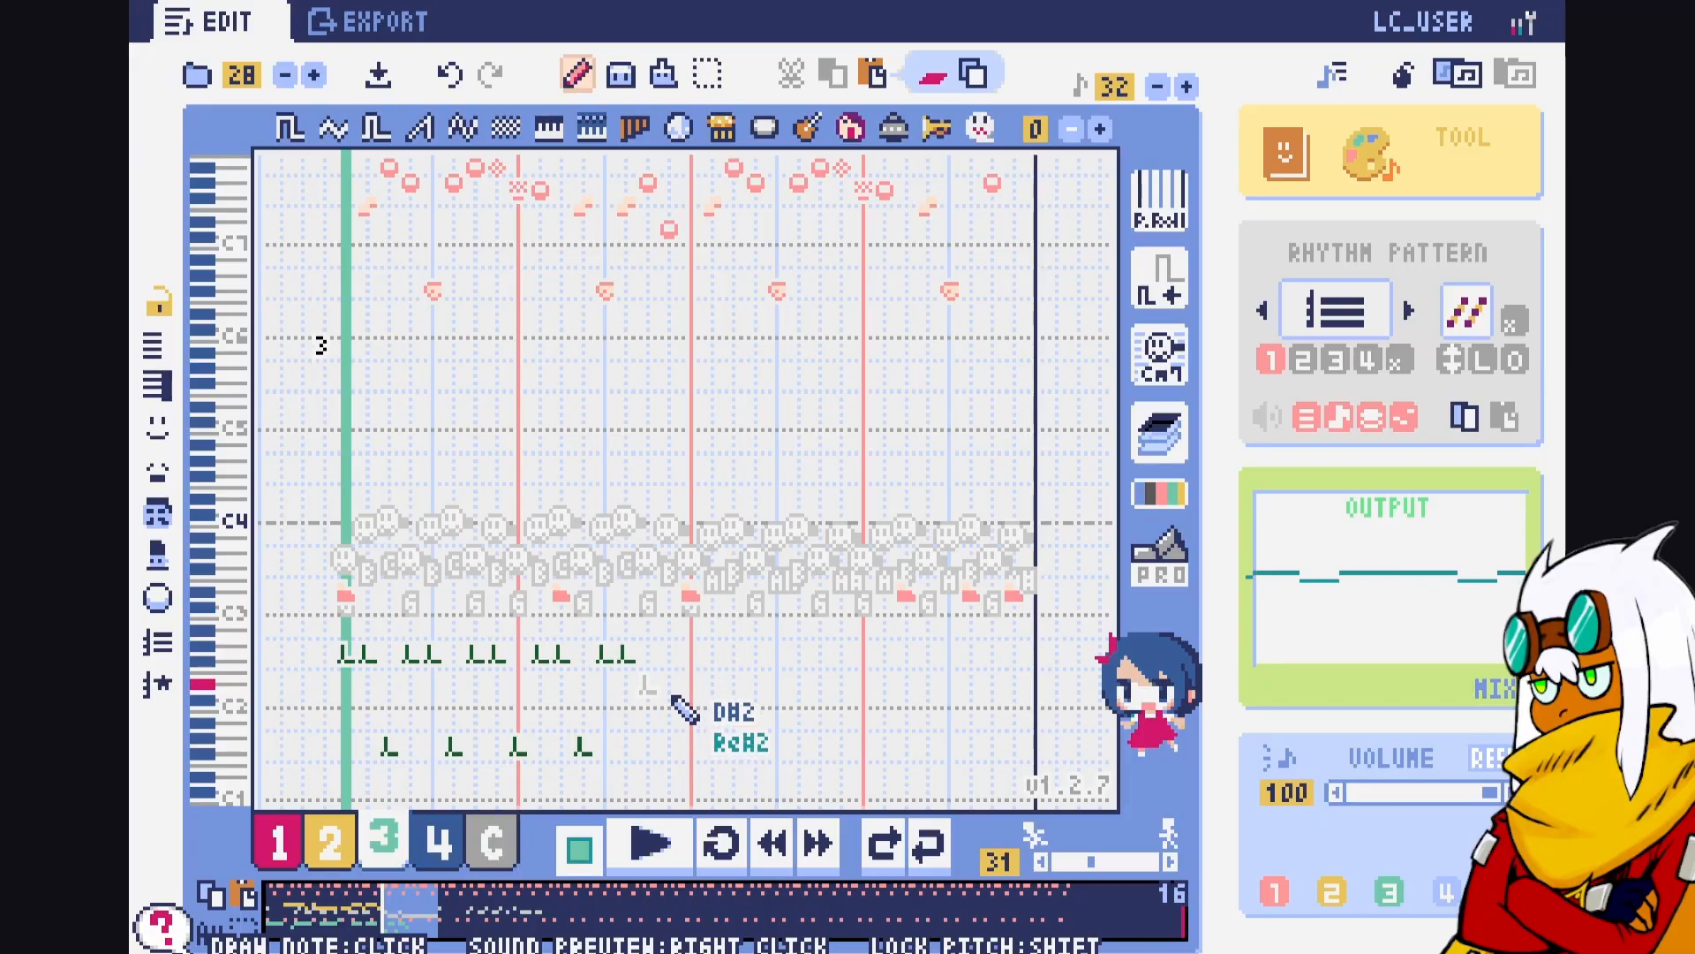
pyautogui.press('space')
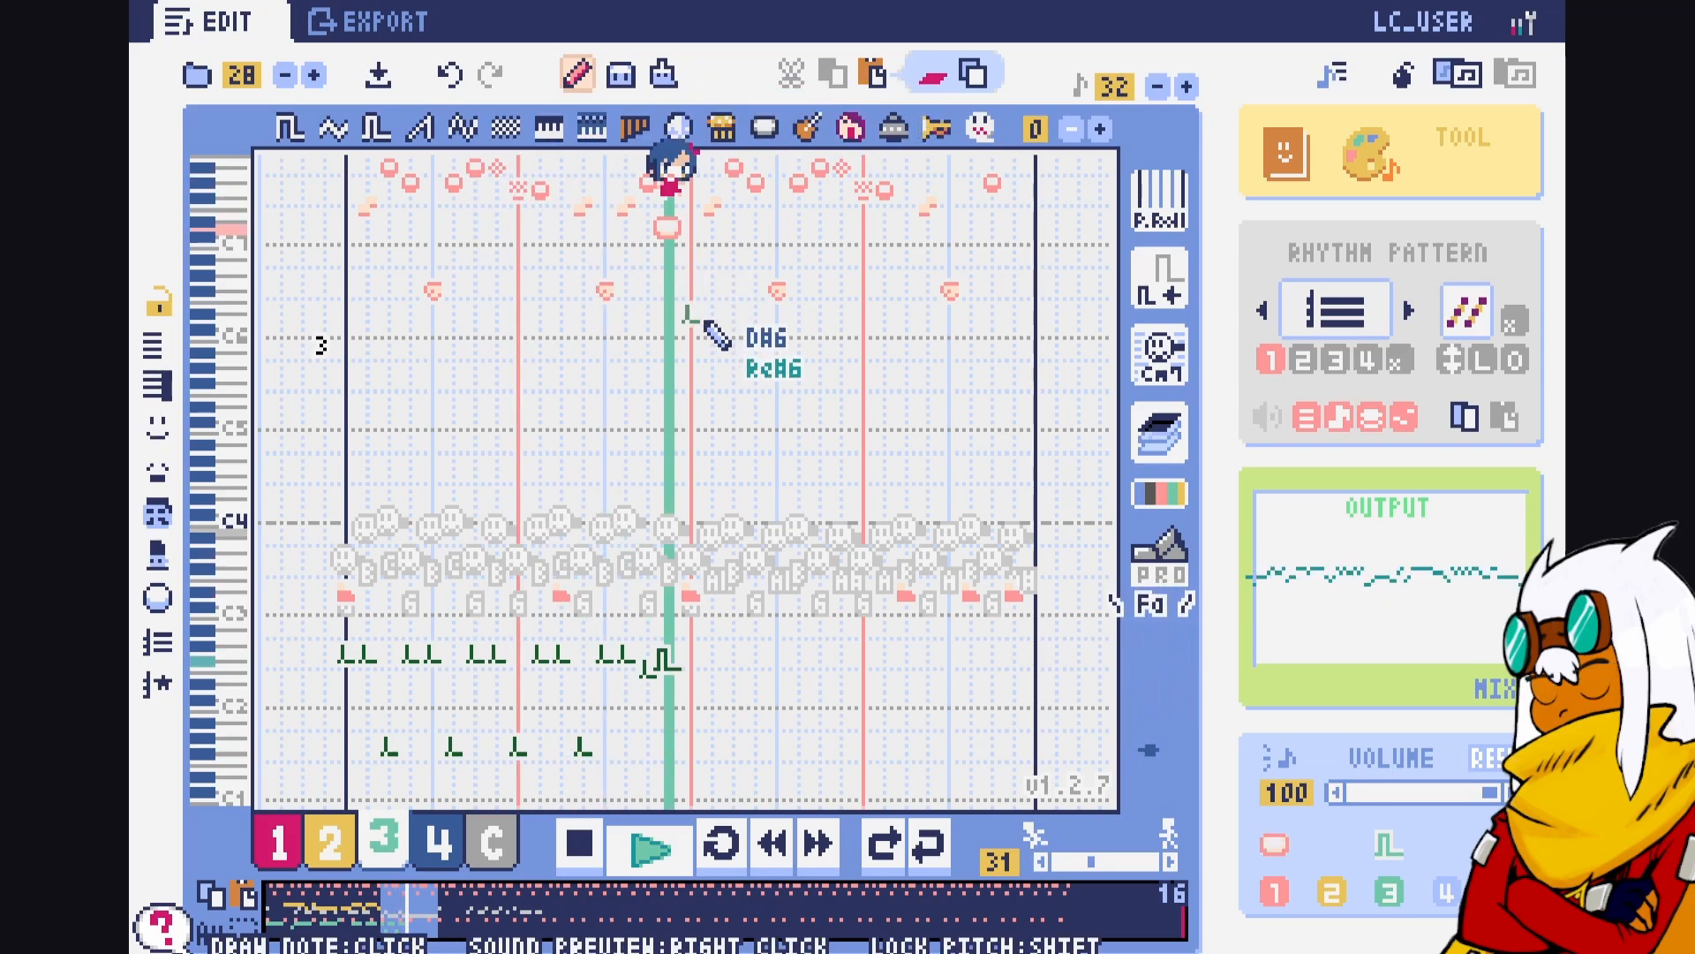
pyautogui.press('space')
# Copy the first half of page 3's track 3 bass line into the second half of the page and play it
pyautogui.click(708, 75)
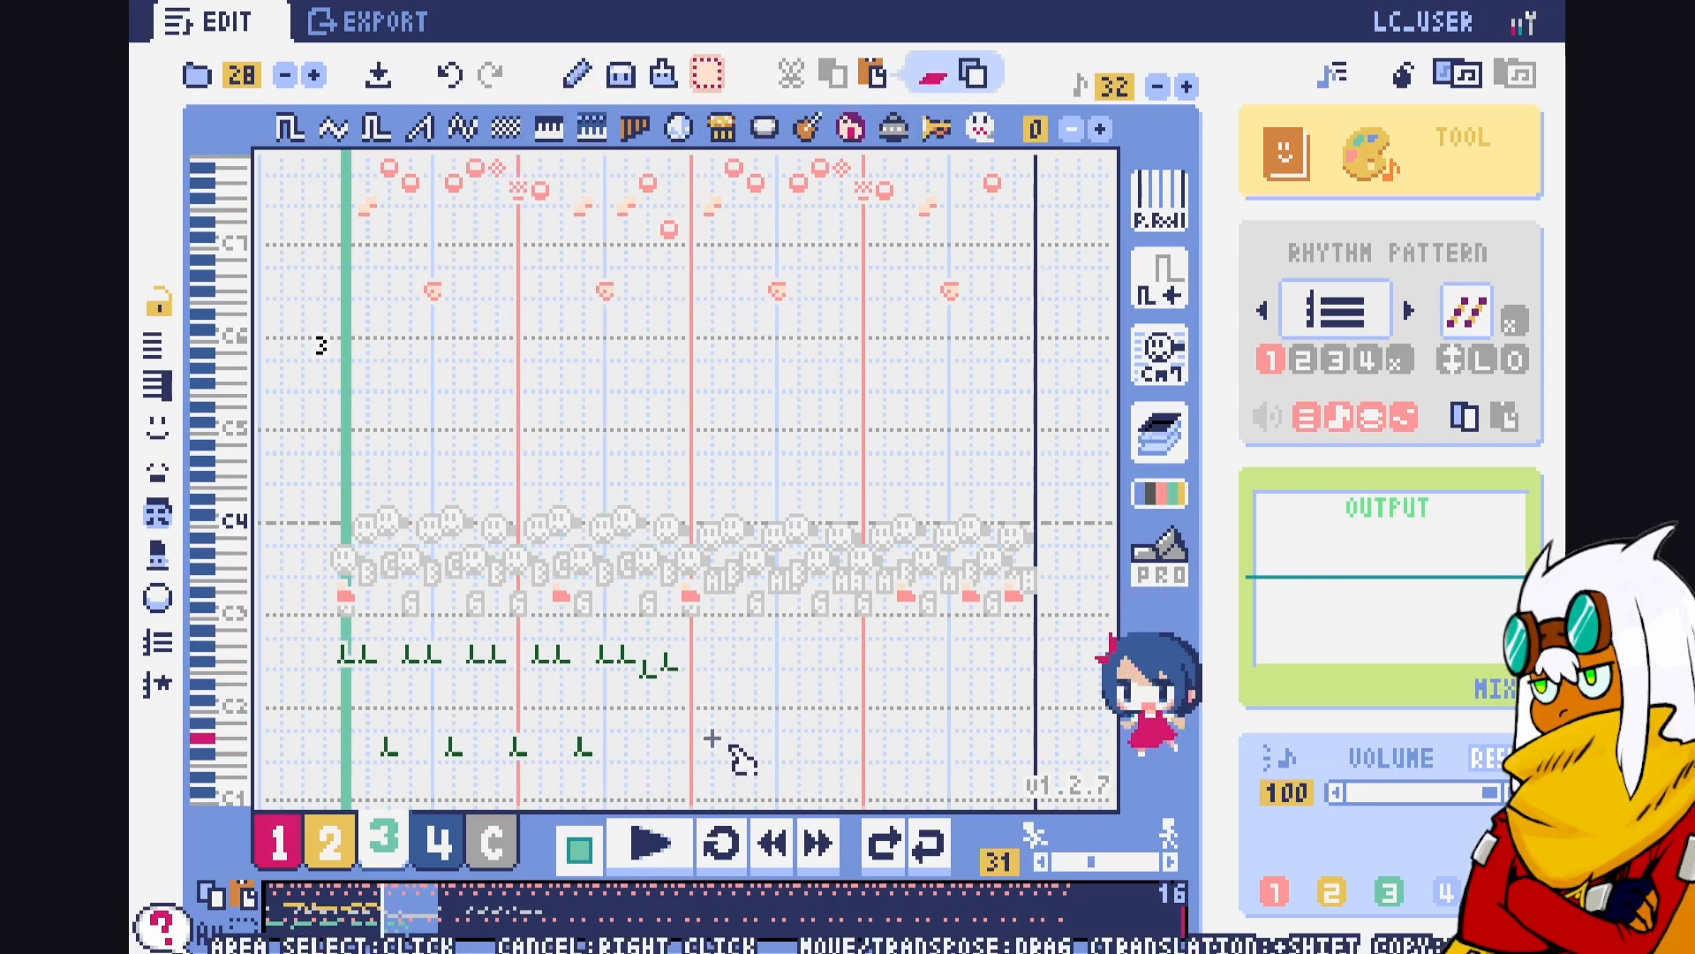
pyautogui.moveTo(447, 621); pyautogui.dragTo(857, 695)
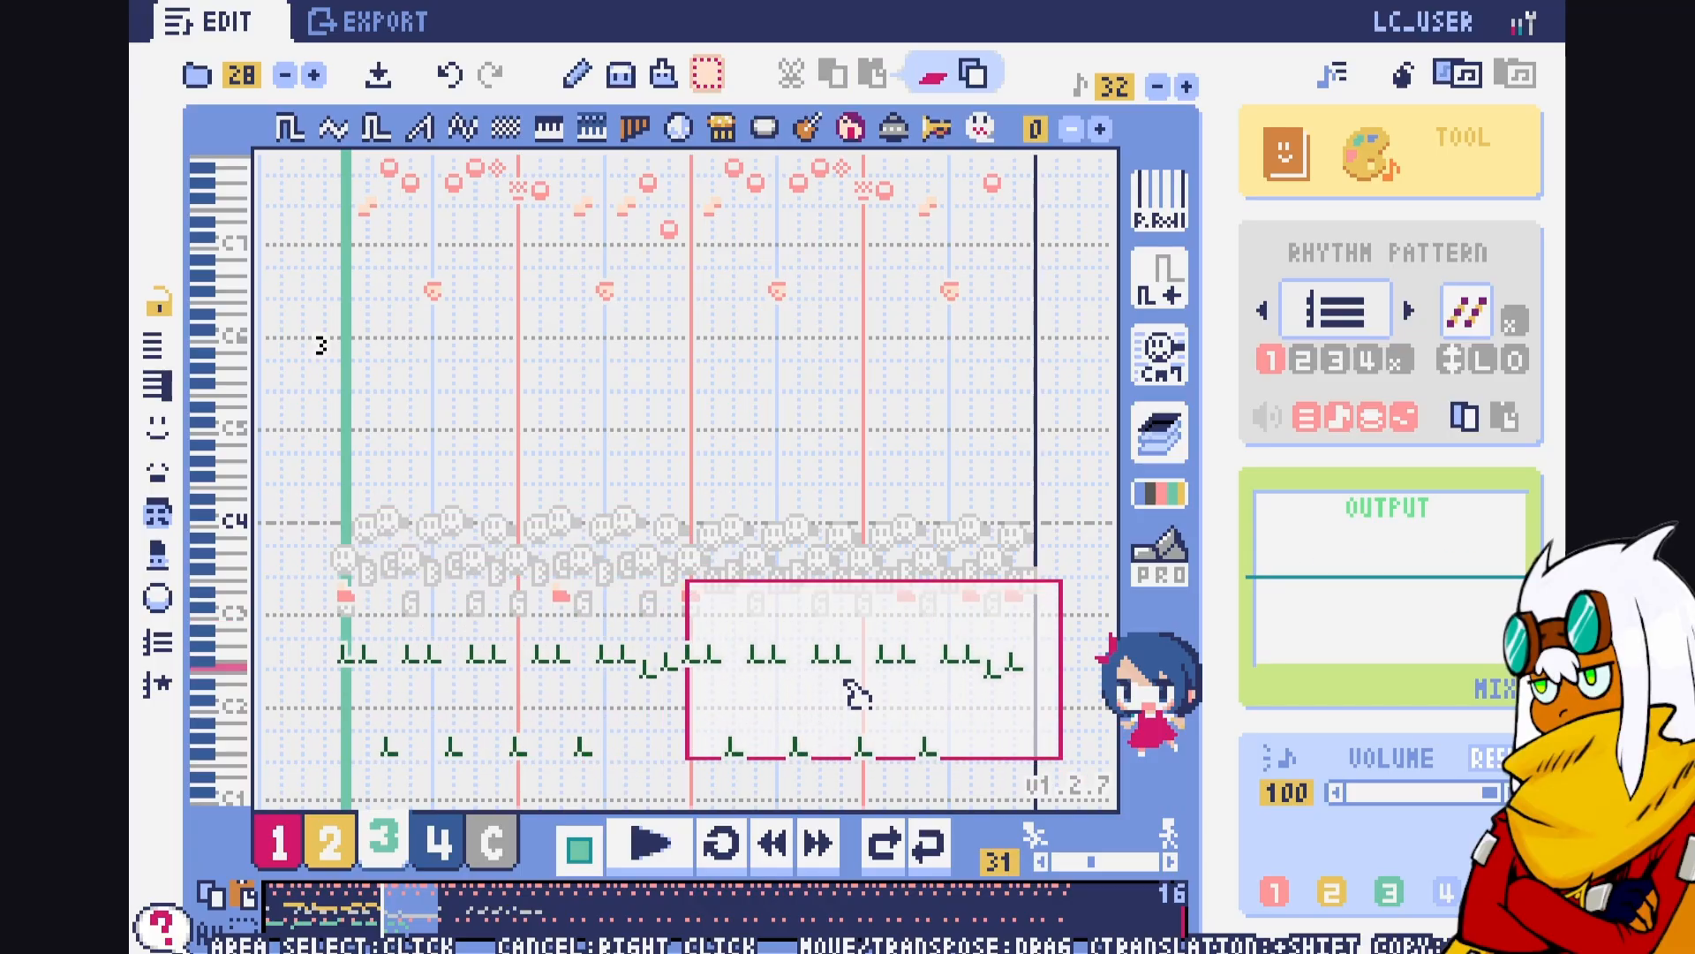
pyautogui.click(857, 695)
pyautogui.rightClick(936, 335)
pyautogui.press('space')
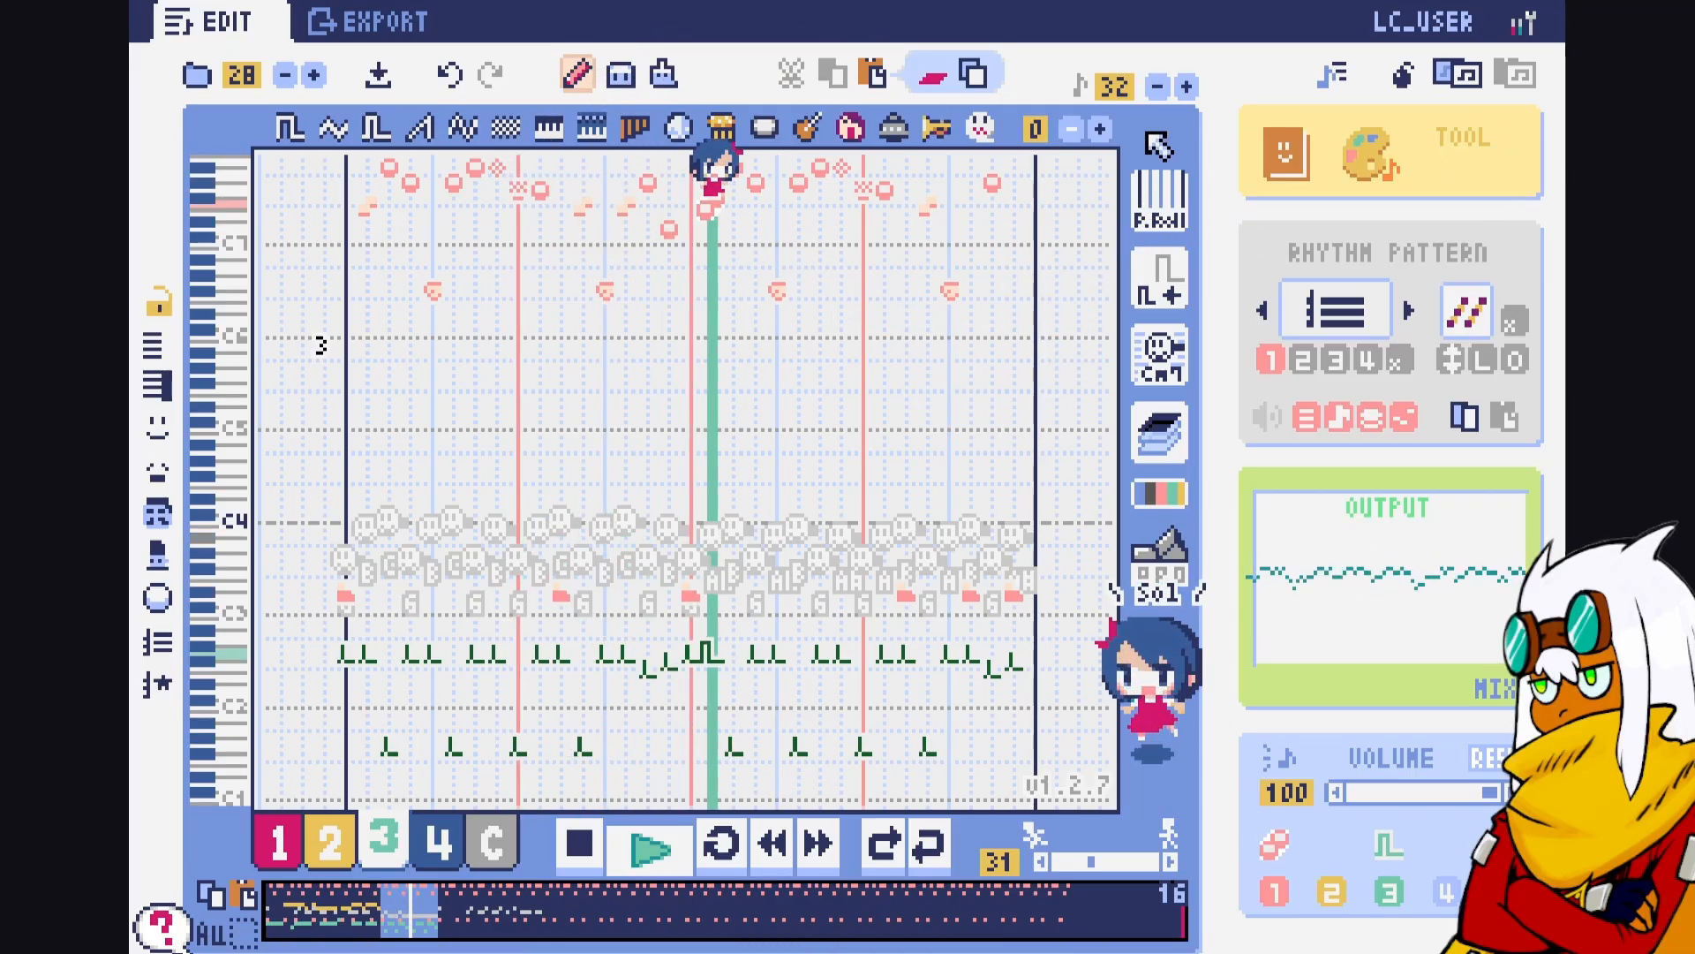
pyautogui.press('space')
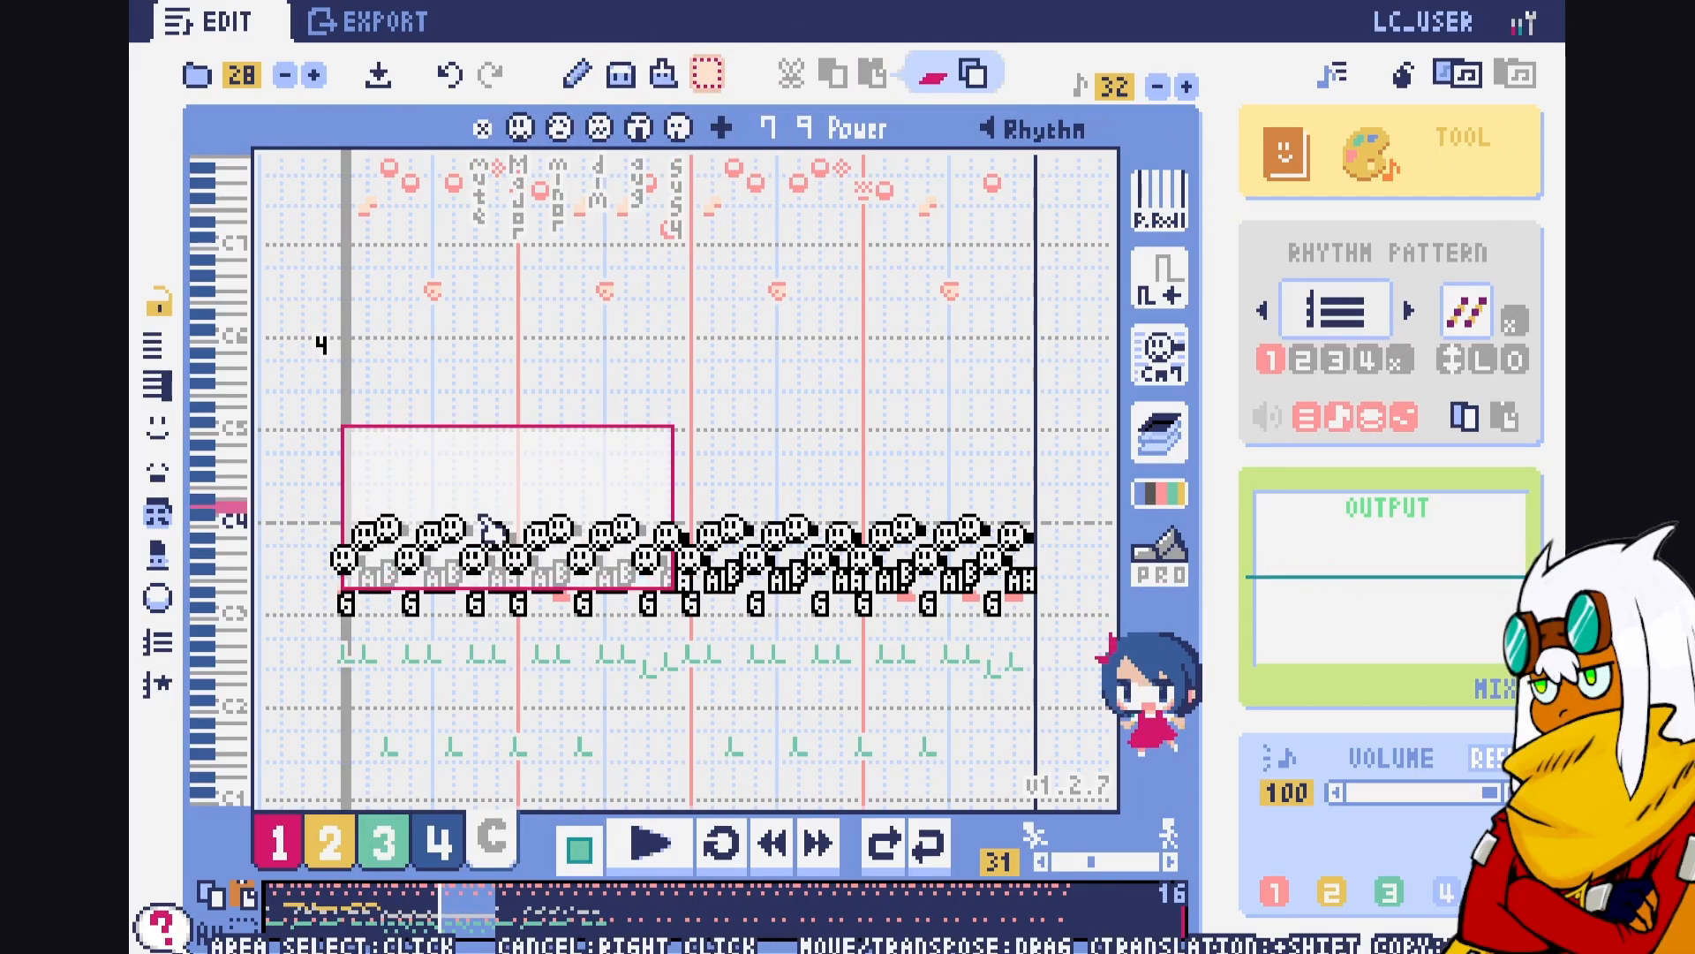
# Clear the chord selection, play back page 5, and play the song from page 1 through page 2
pyautogui.rightClick(830, 482)
pyautogui.press('space')
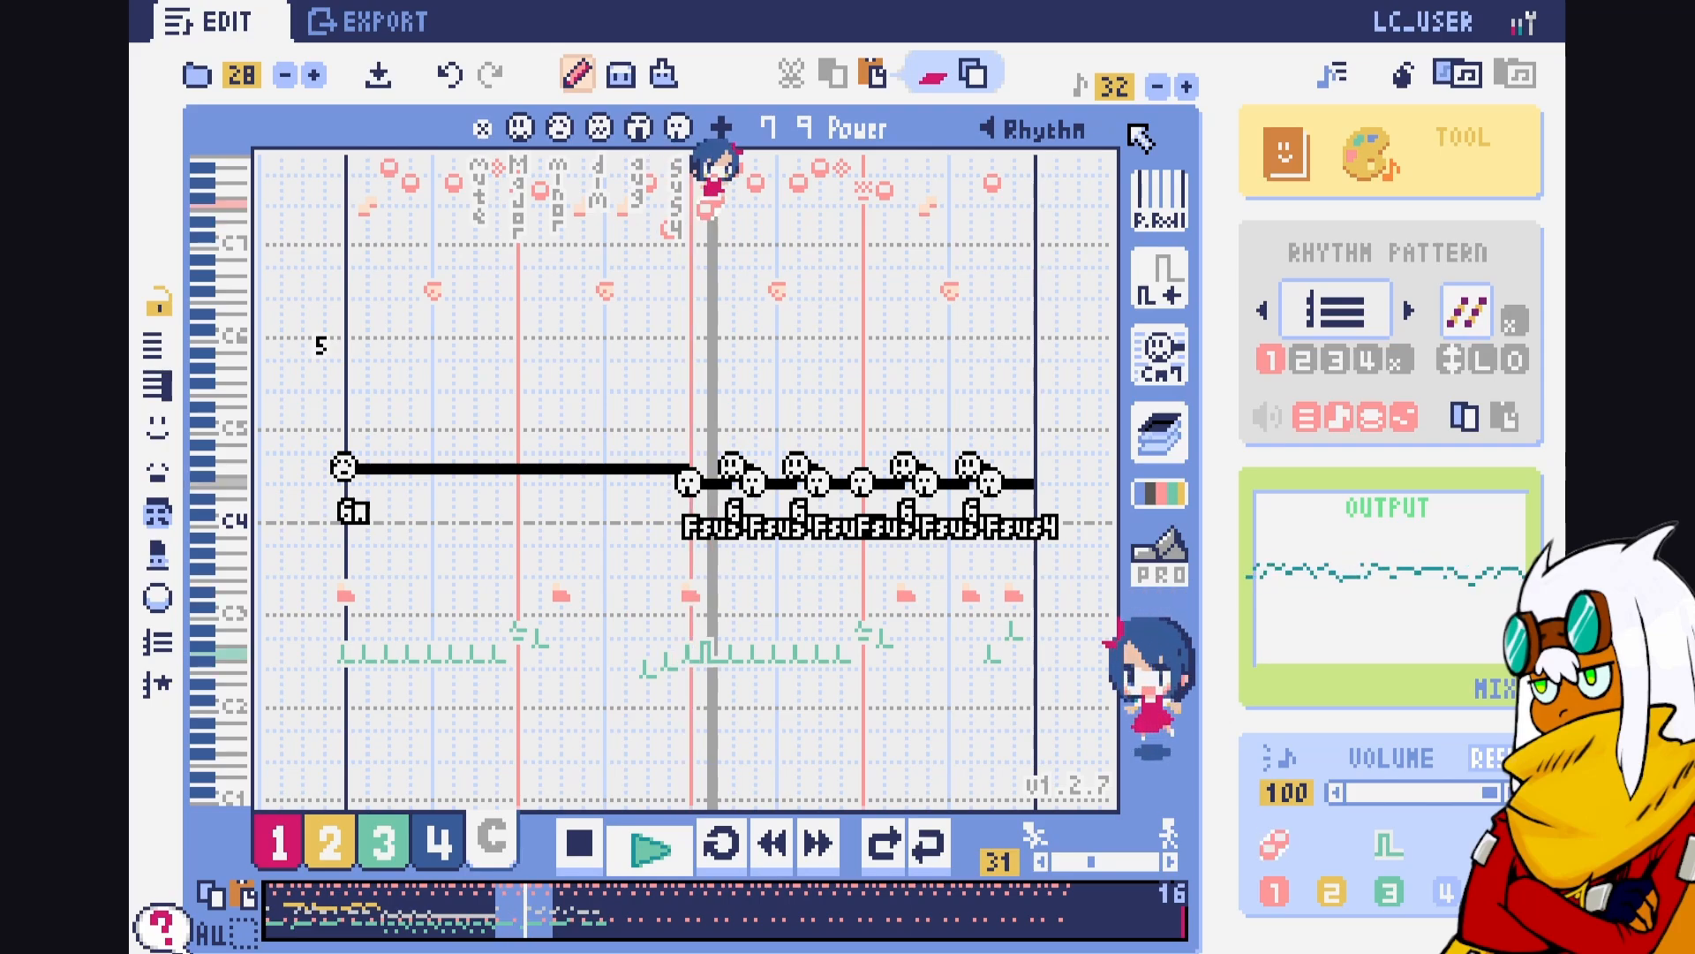
pyautogui.press('space')
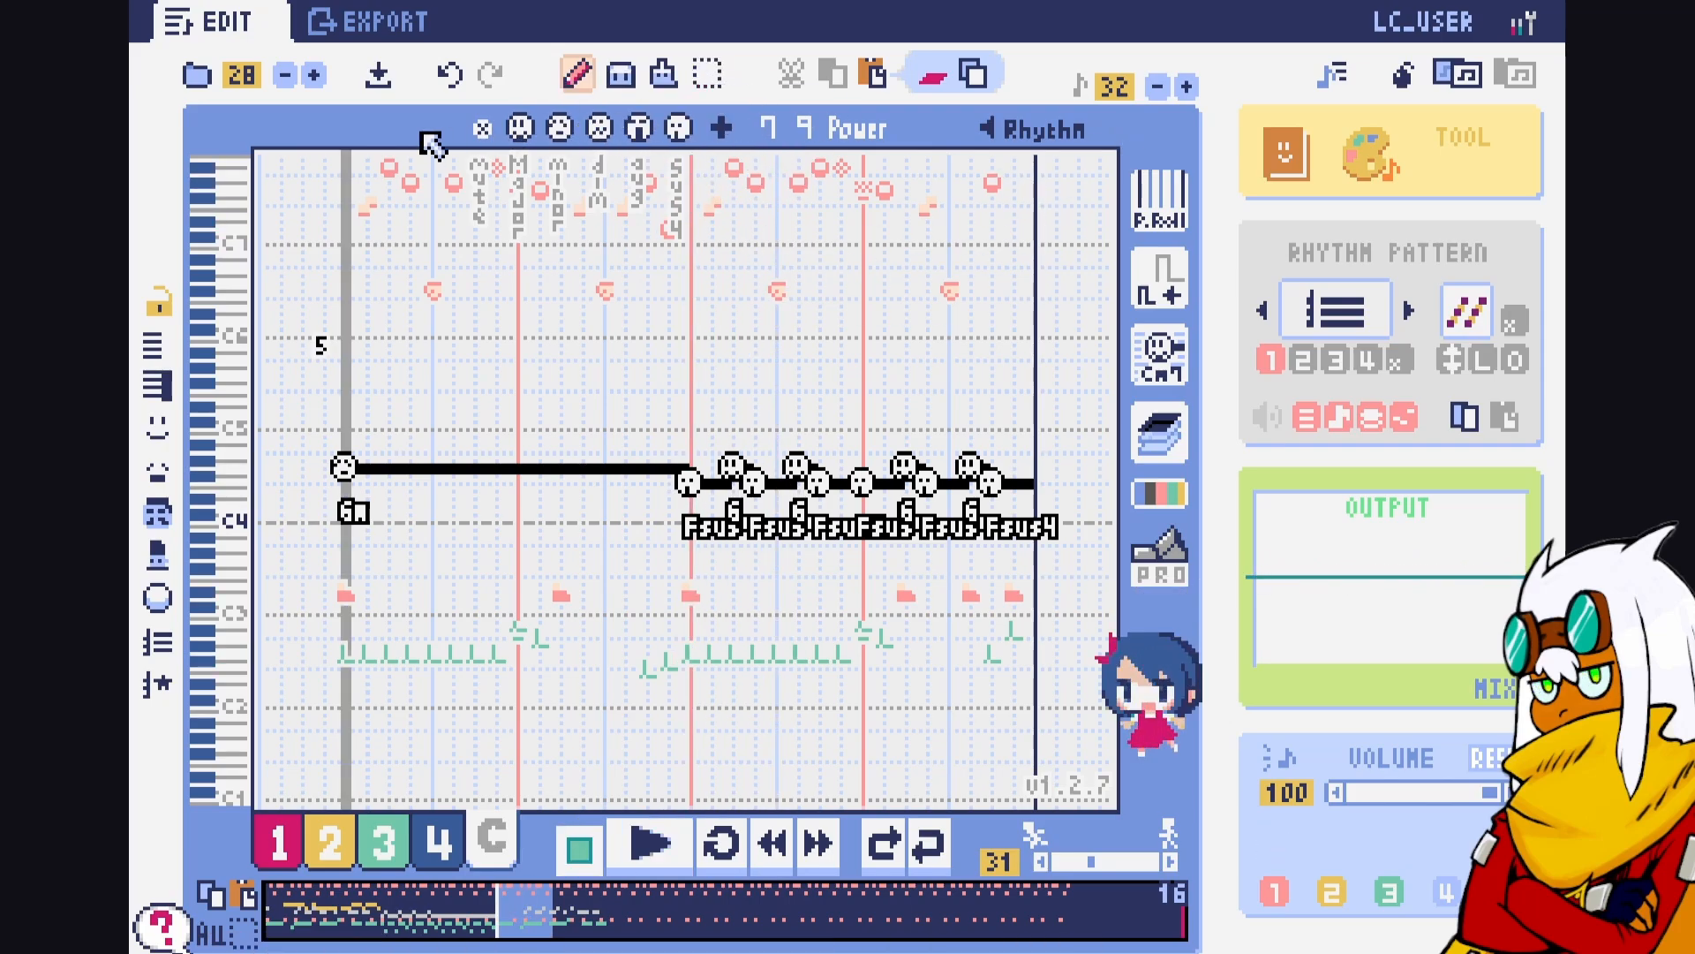
pyautogui.click(278, 916)
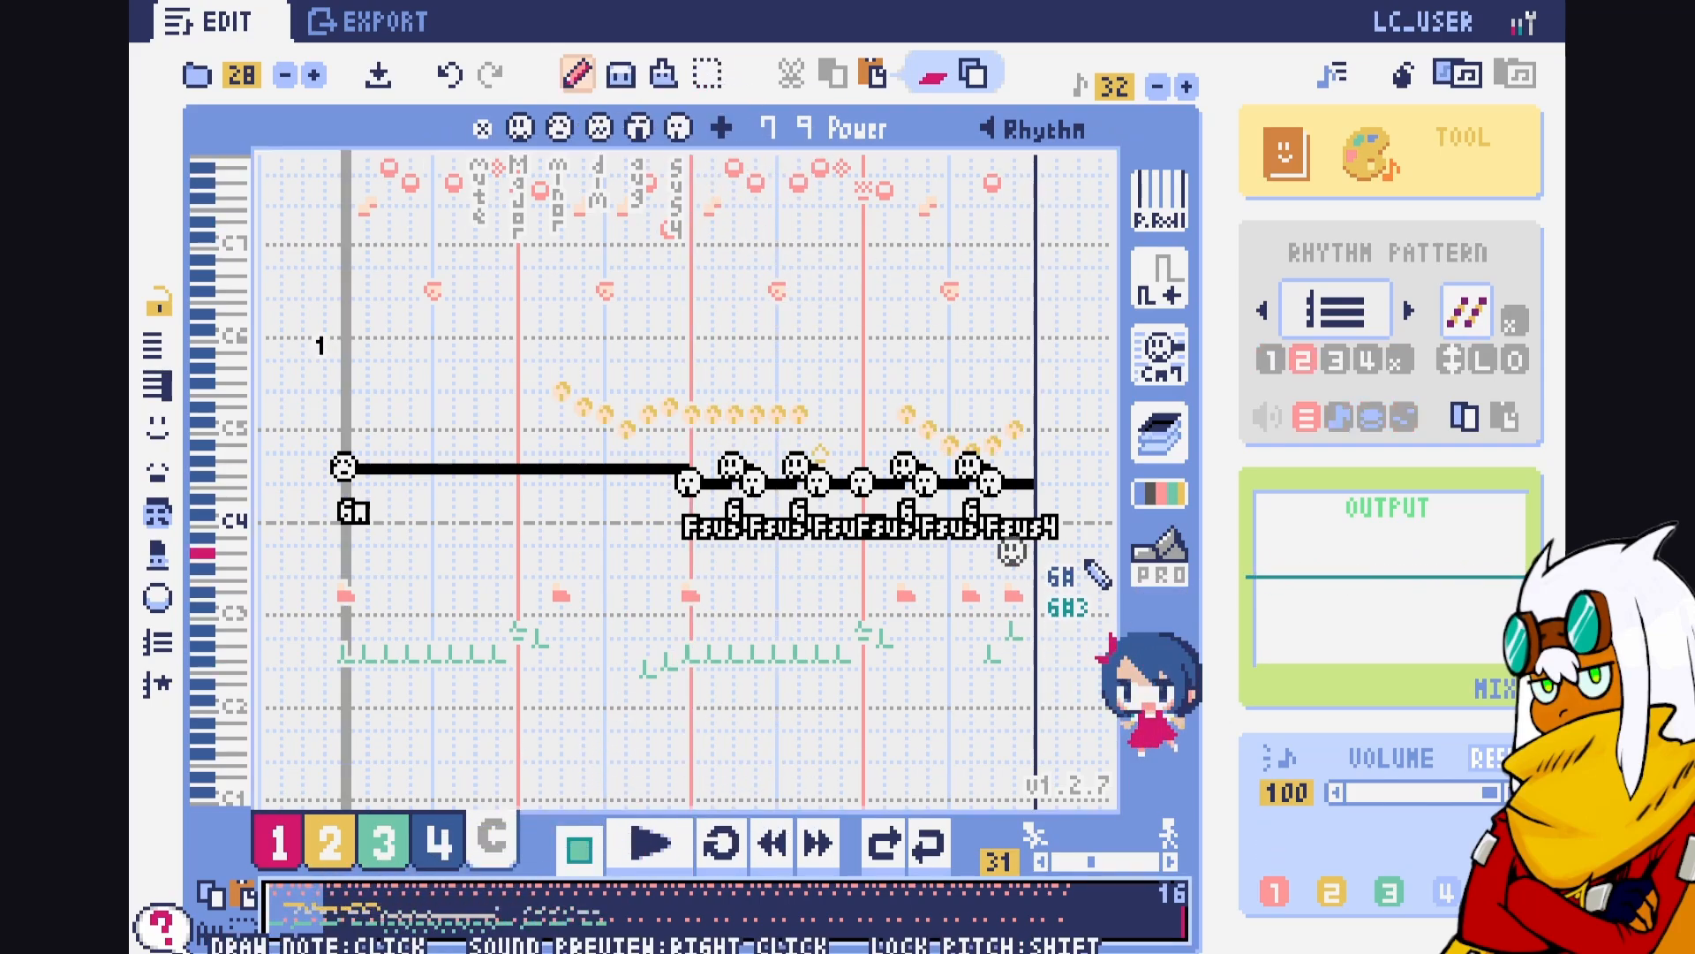
pyautogui.press('space')
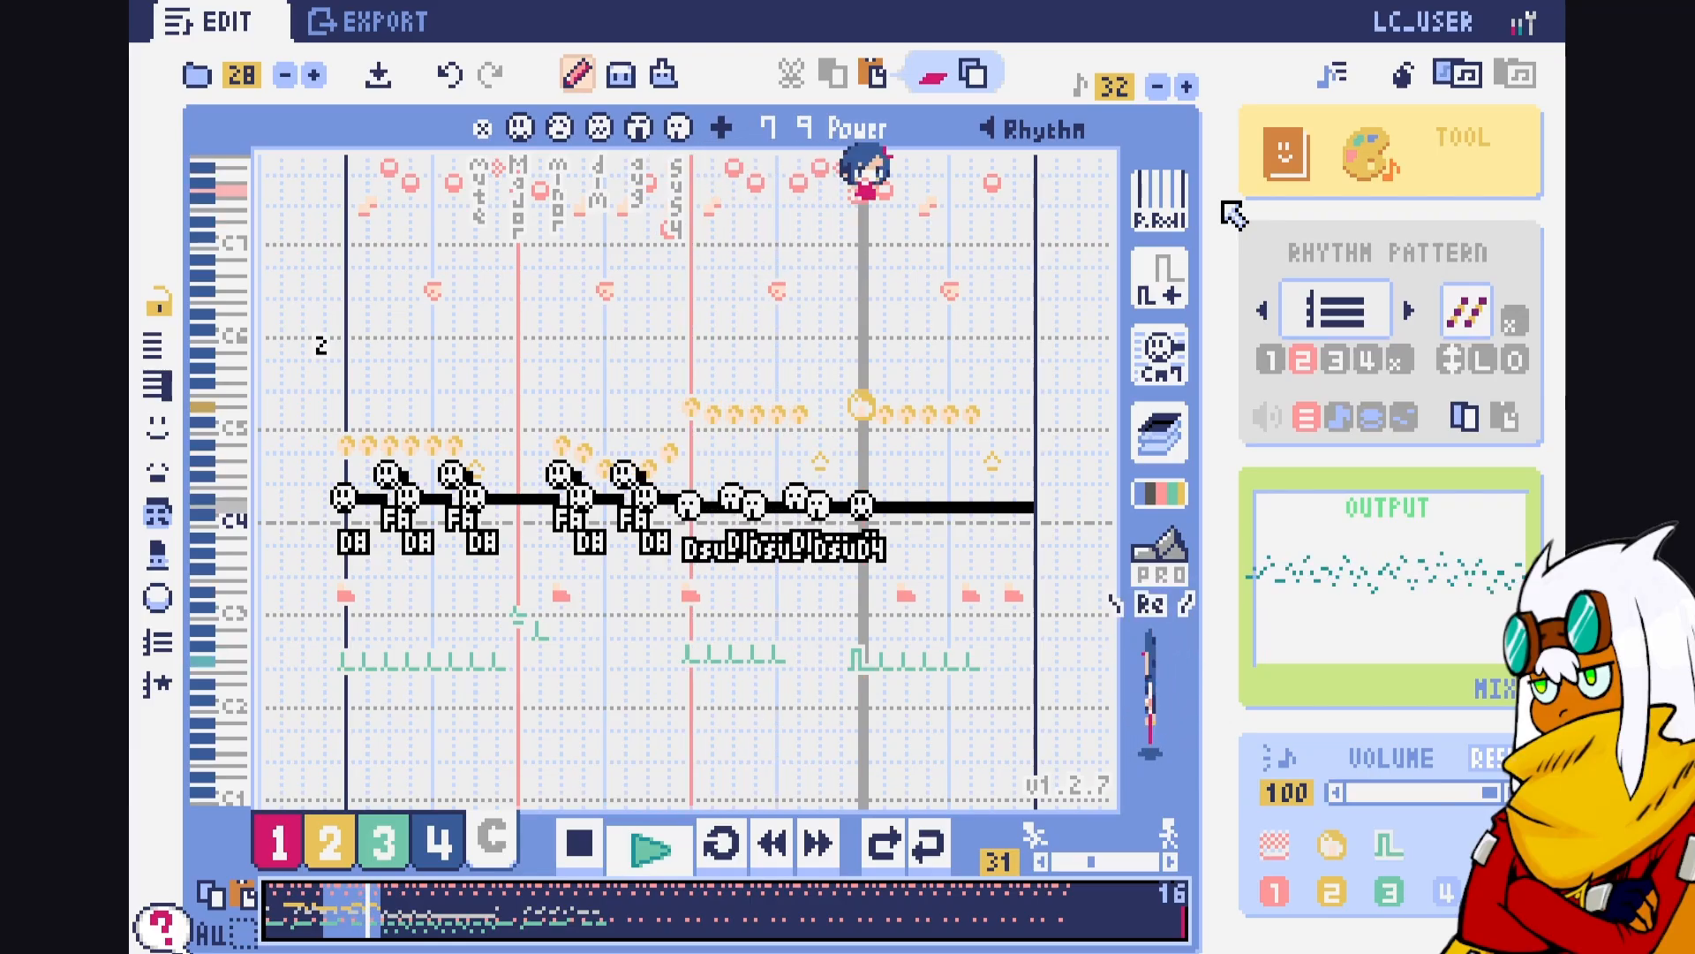
pyautogui.press('space')
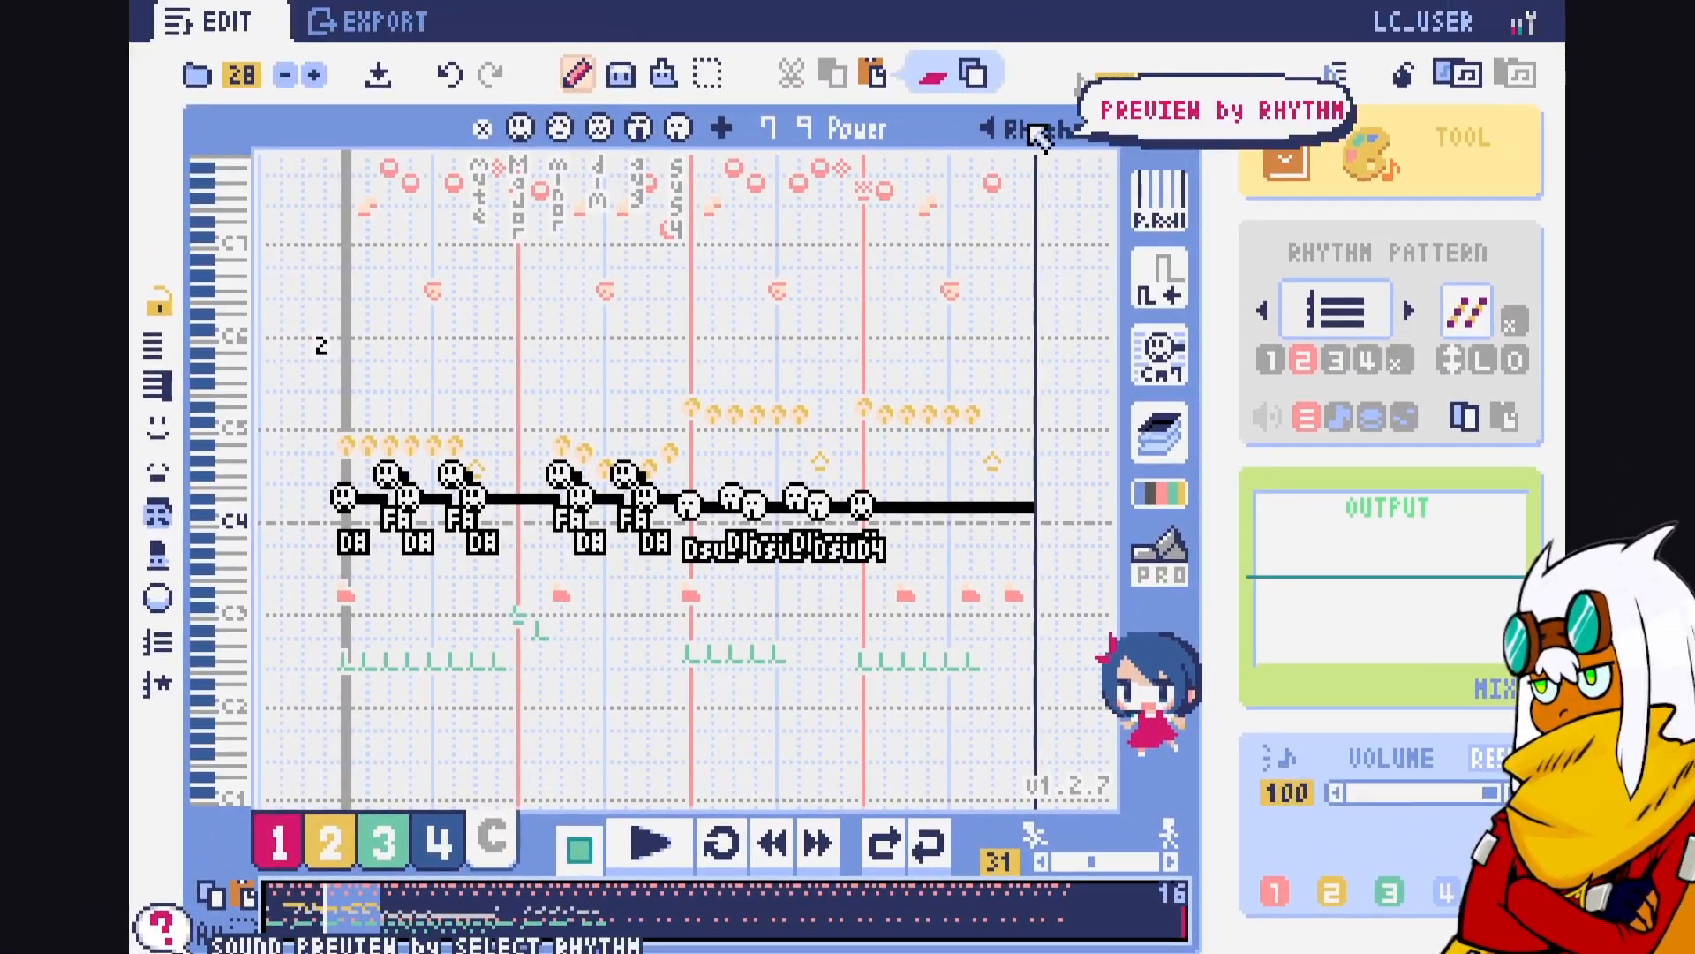
# Replace the phrase-ending notes of the track 2 melody on page 2 using an instrument from bank 1, and play on into page 3
pyautogui.press('2')
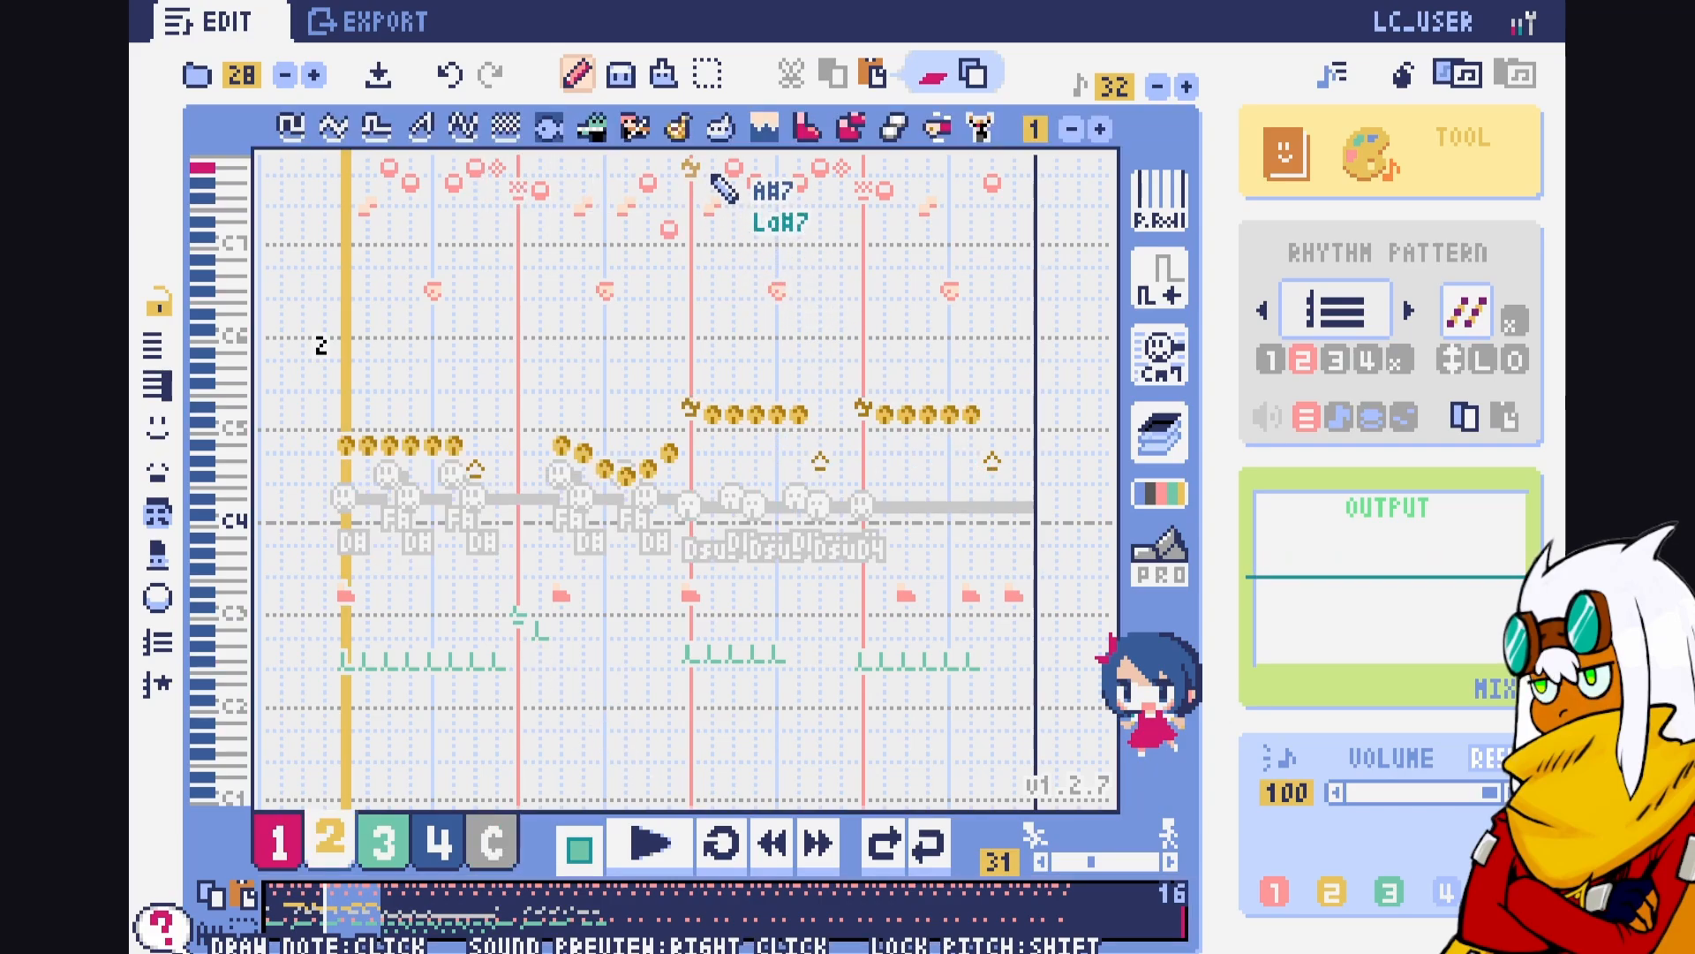
pyautogui.press('space')
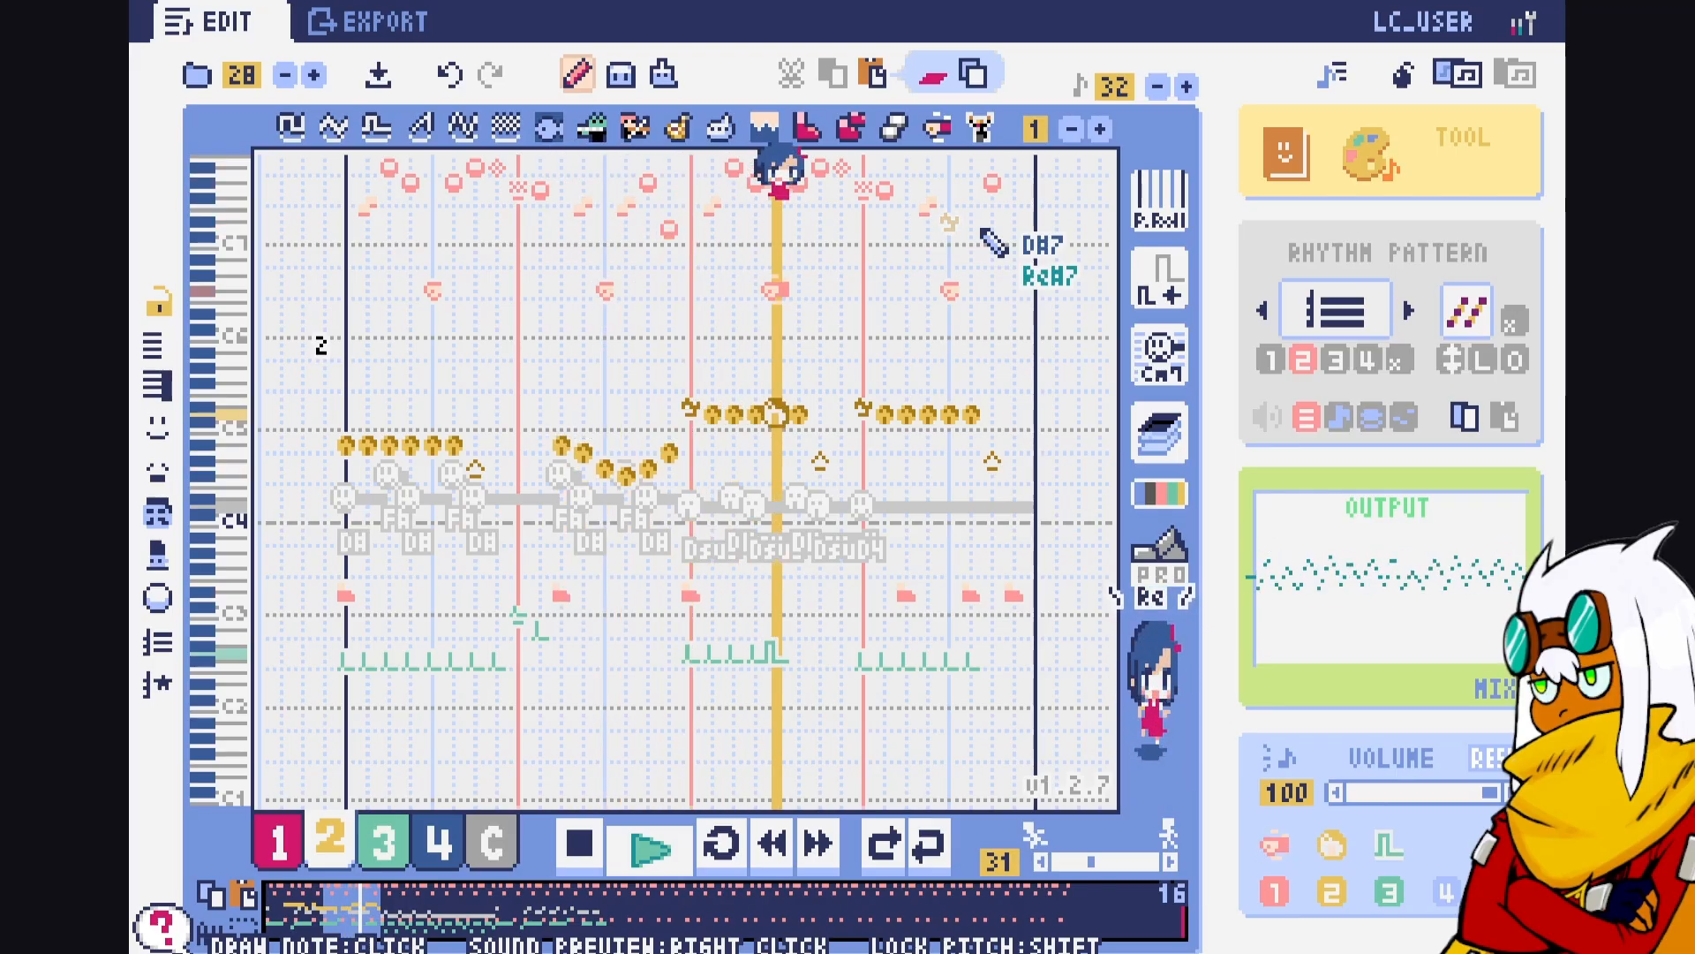
pyautogui.press('space')
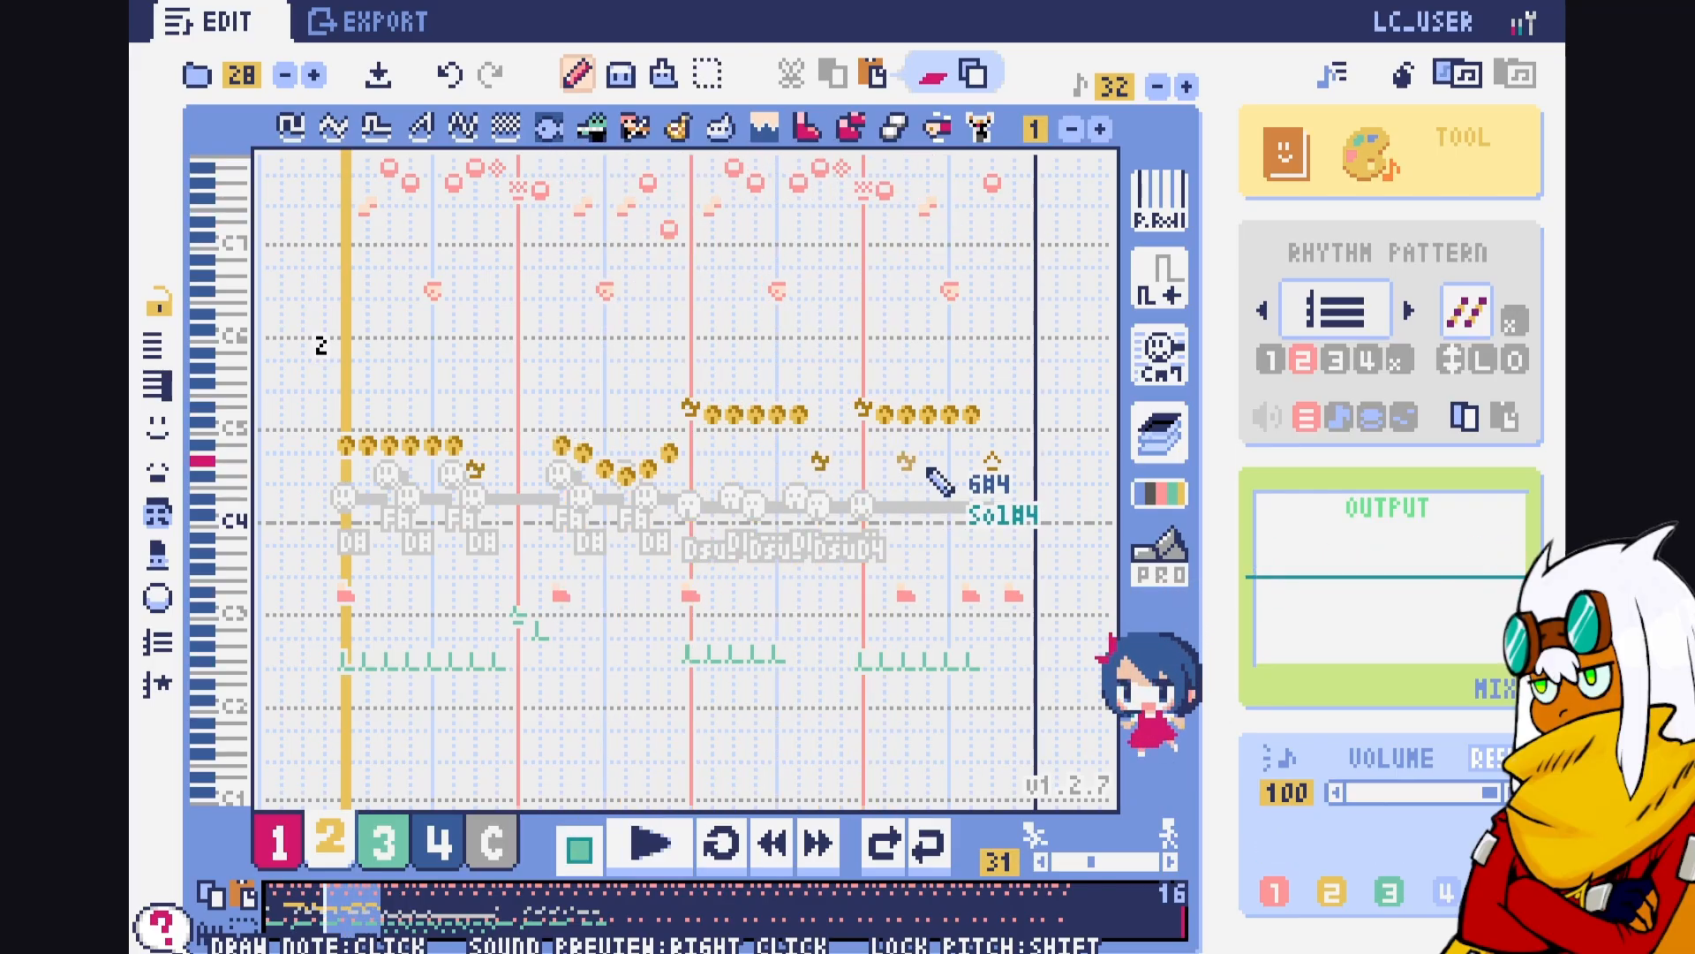
pyautogui.press('space')
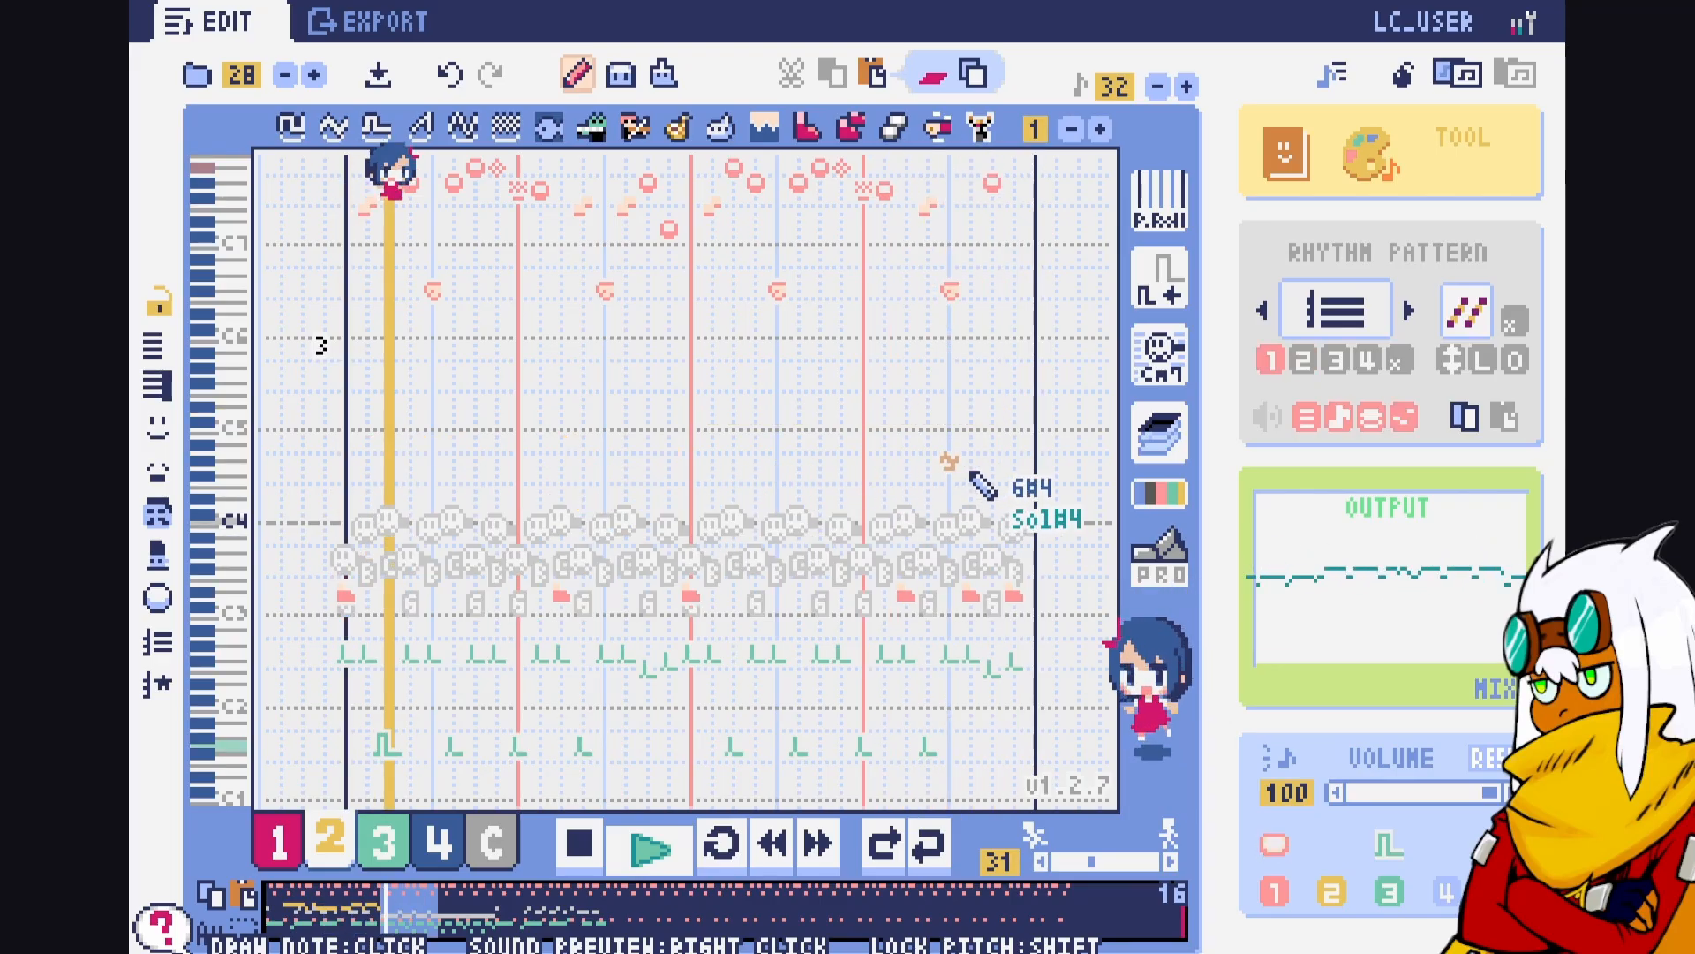
pyautogui.press('space')
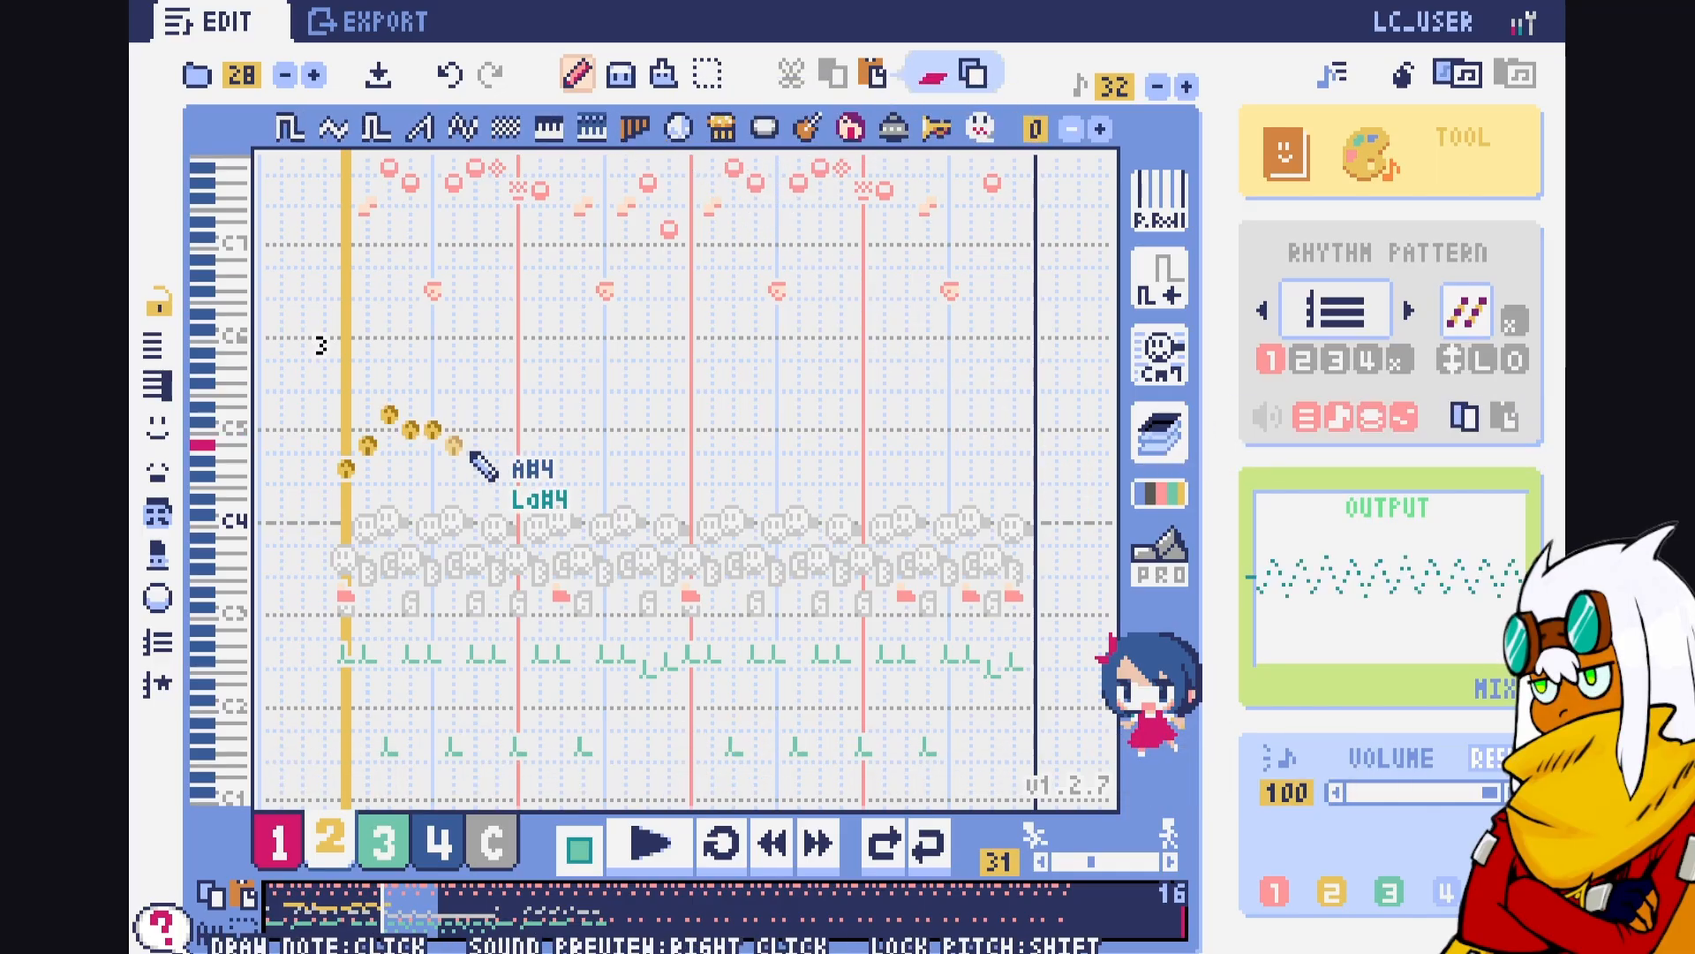
# Draw a track 2 melody phrase of G4, A#4, D5, C5, C5 and A4 at the start of page 3 and play it
pyautogui.click(483, 474)
pyautogui.press('space')
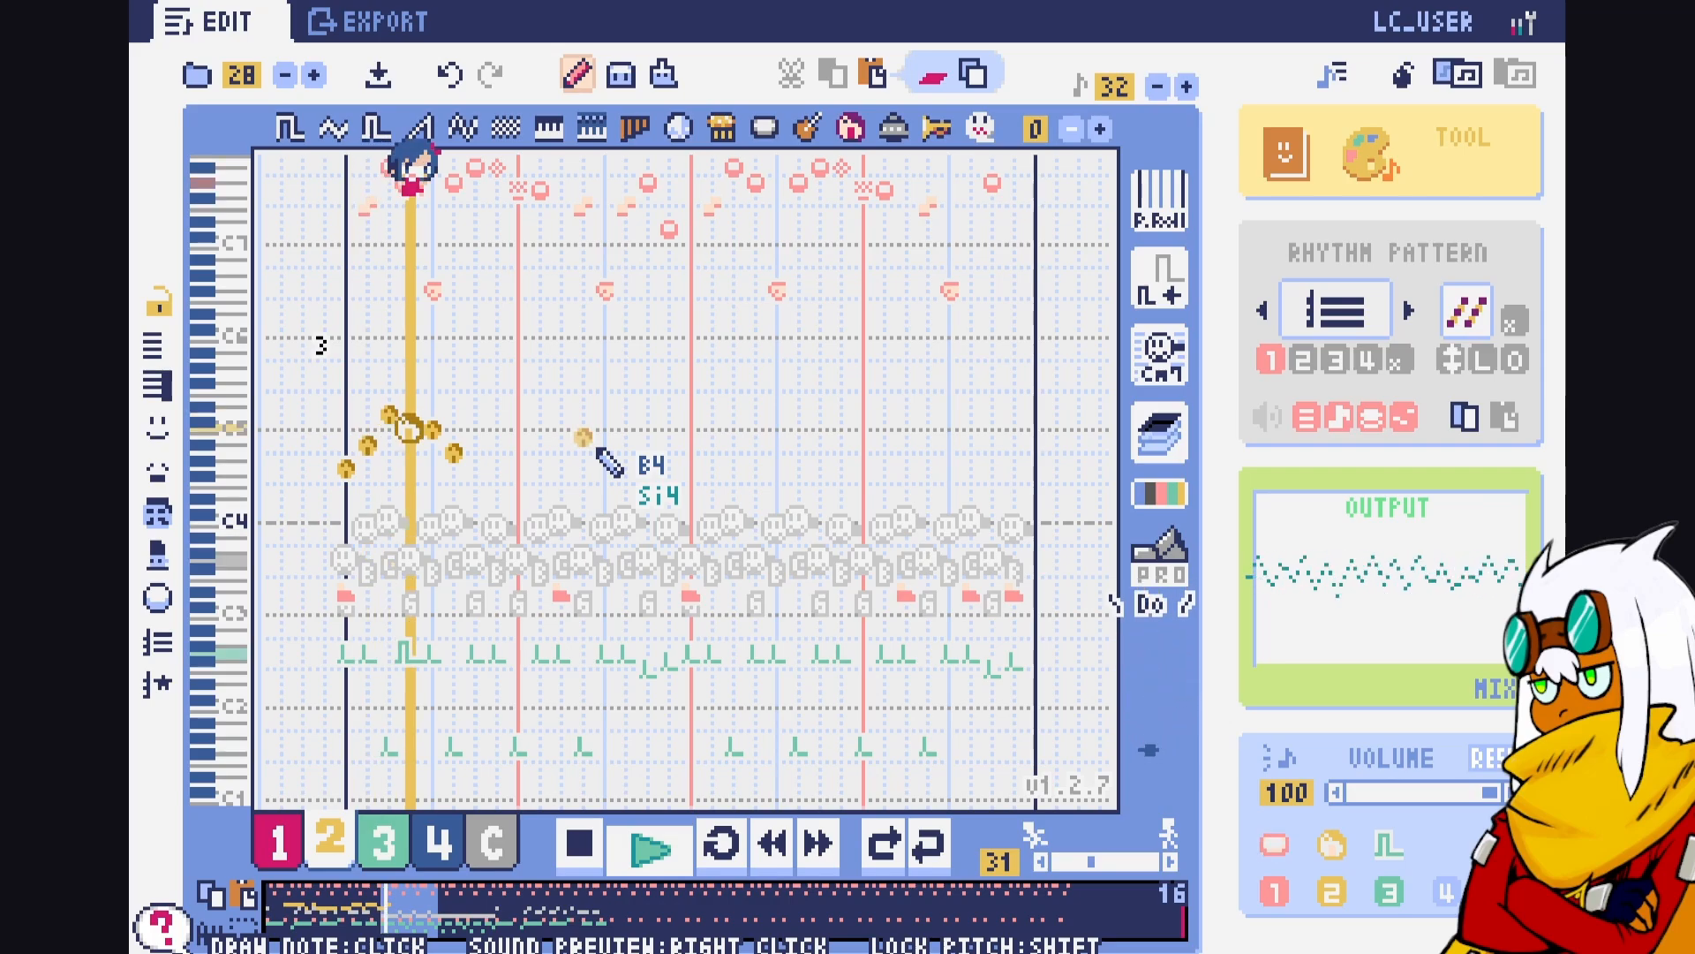
pyautogui.press('space')
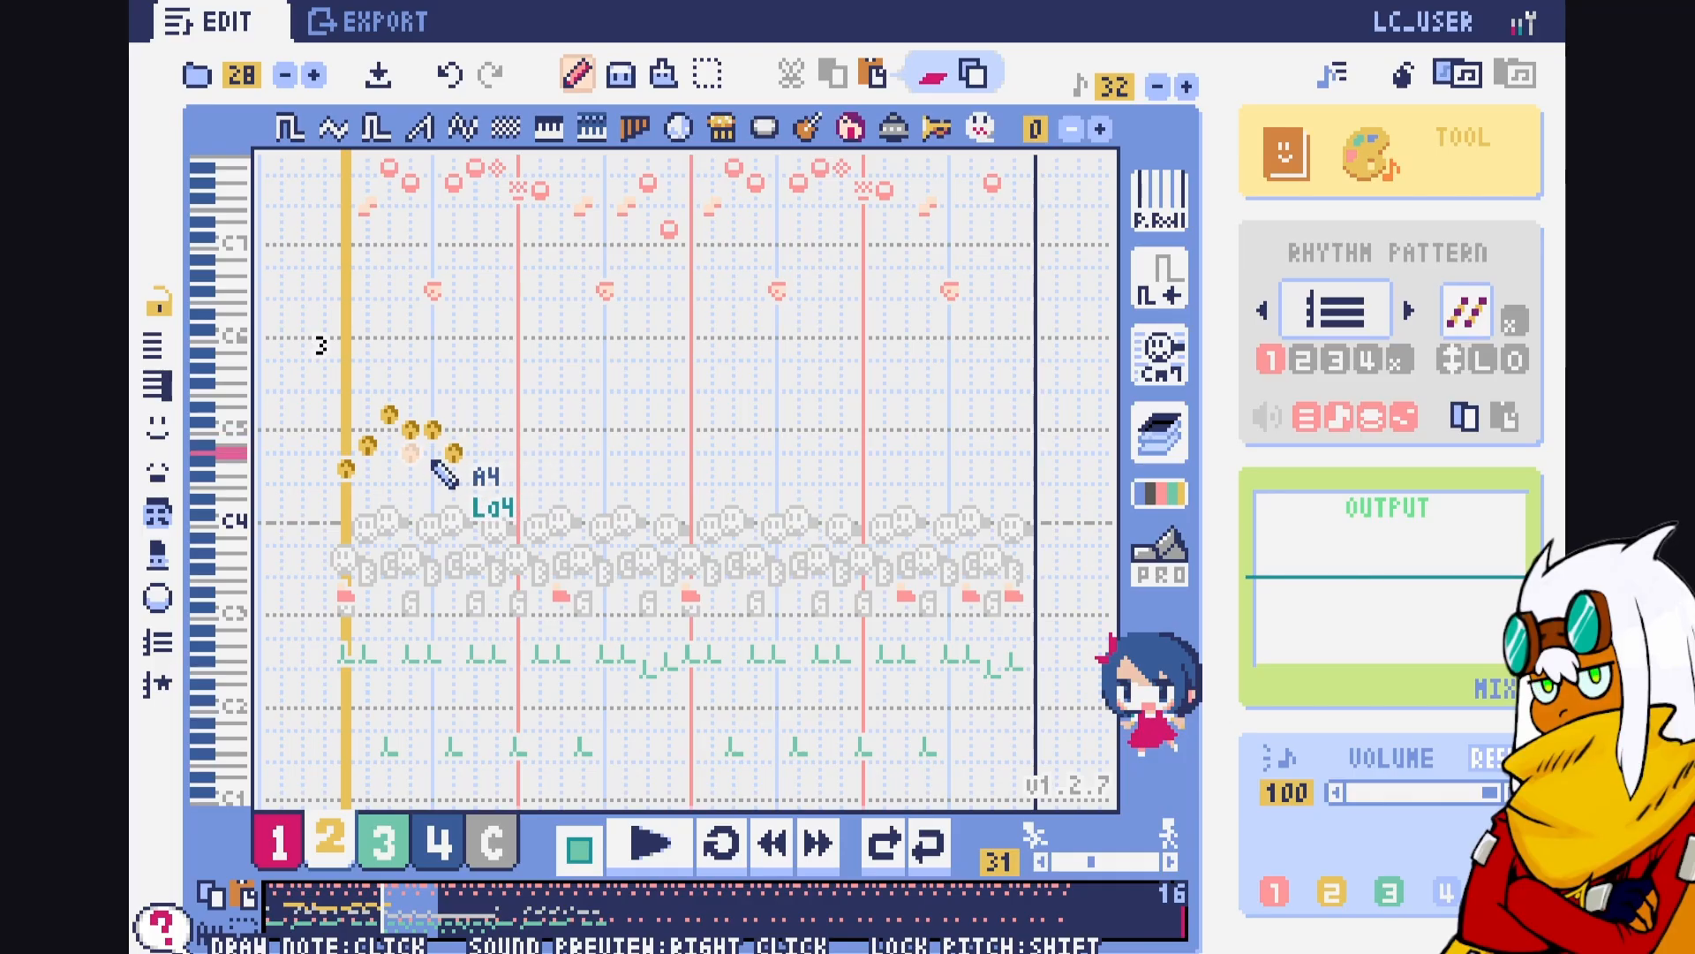
# Try A#4 as the fifth note of the track 2 phrase on page 3 and play the variation
pyautogui.click(484, 477)
pyautogui.press('space')
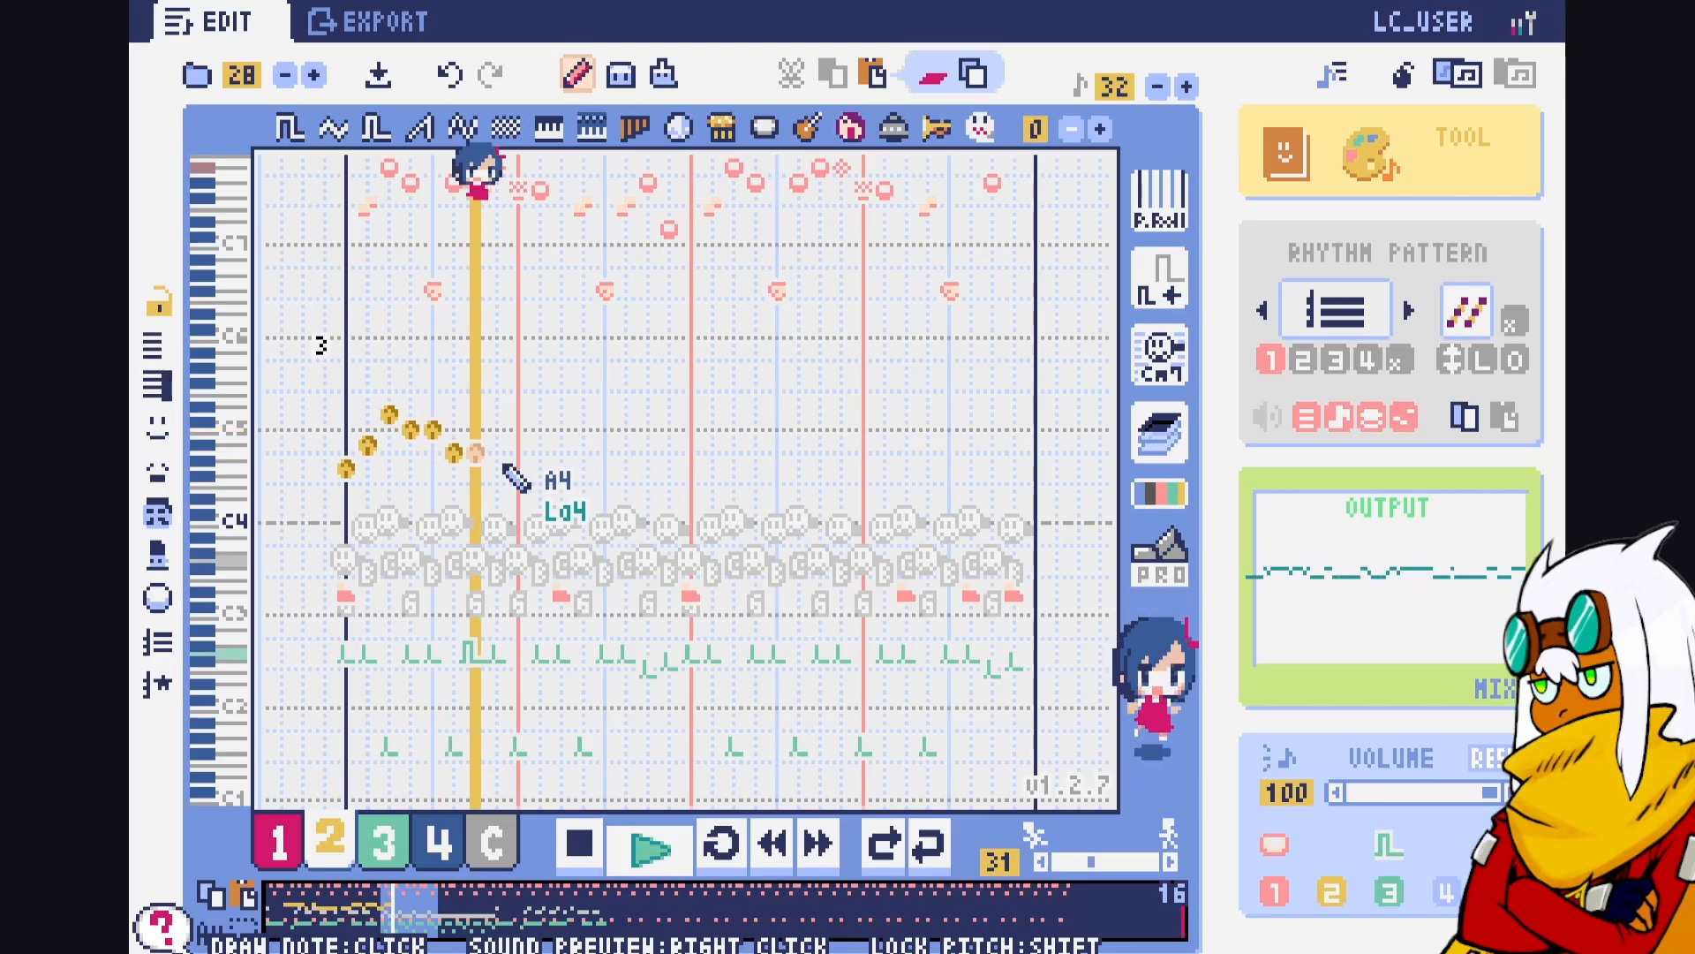
pyautogui.press('space')
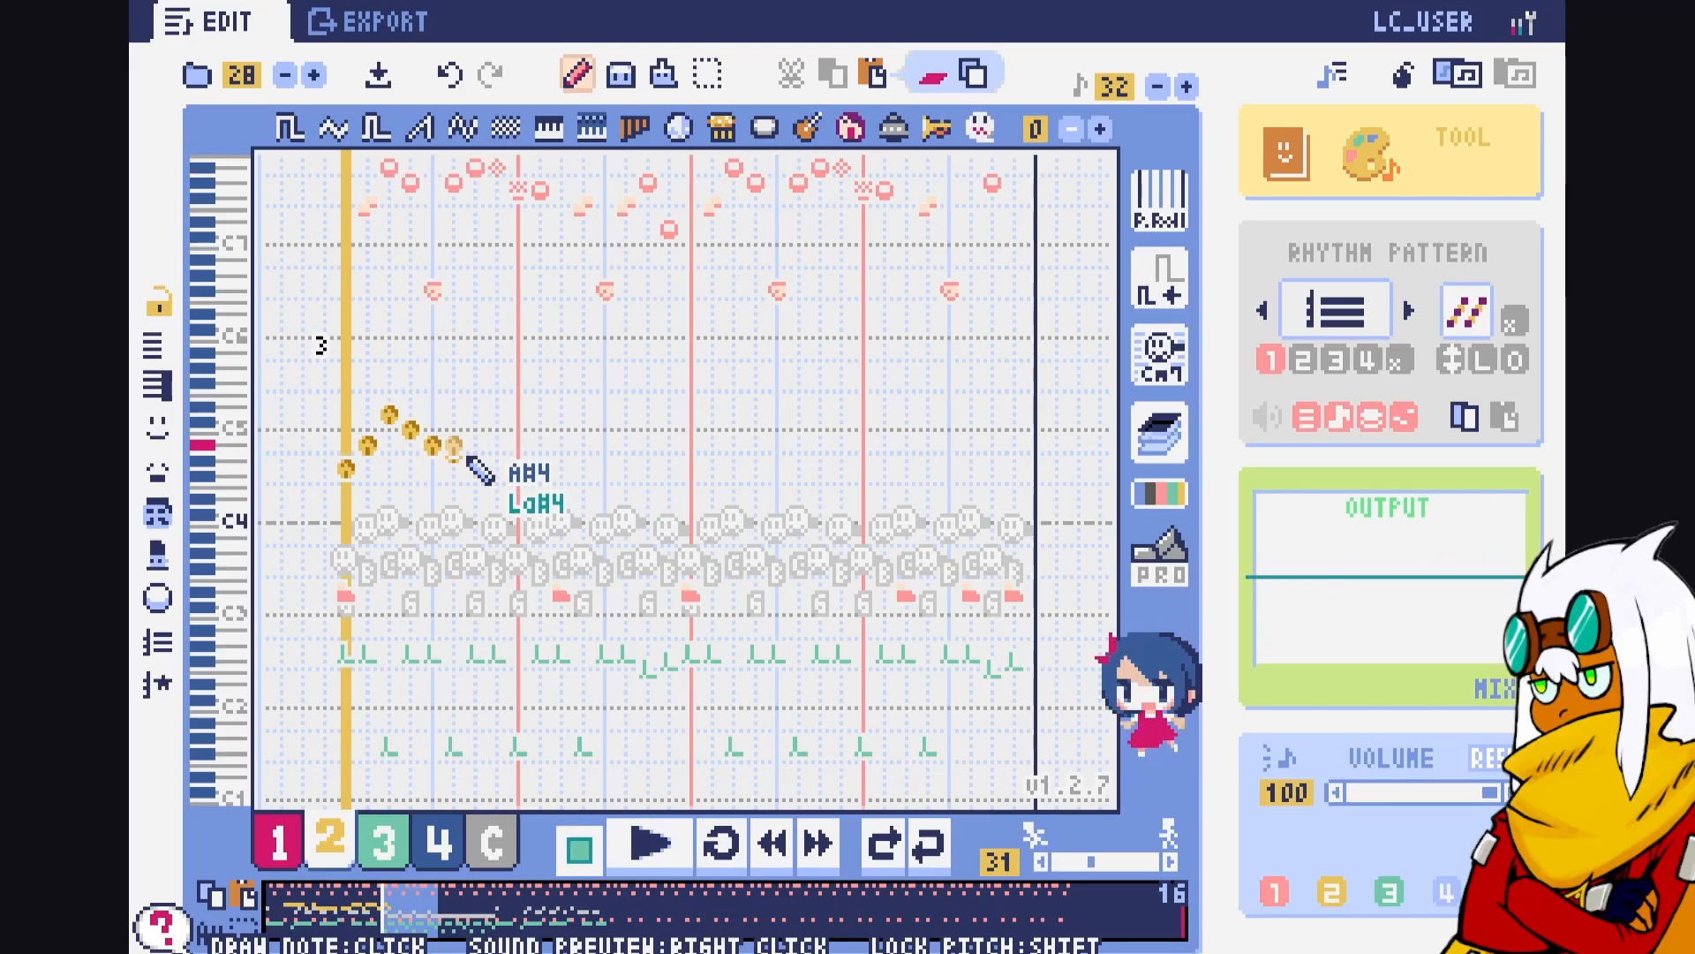
pyautogui.press('space')
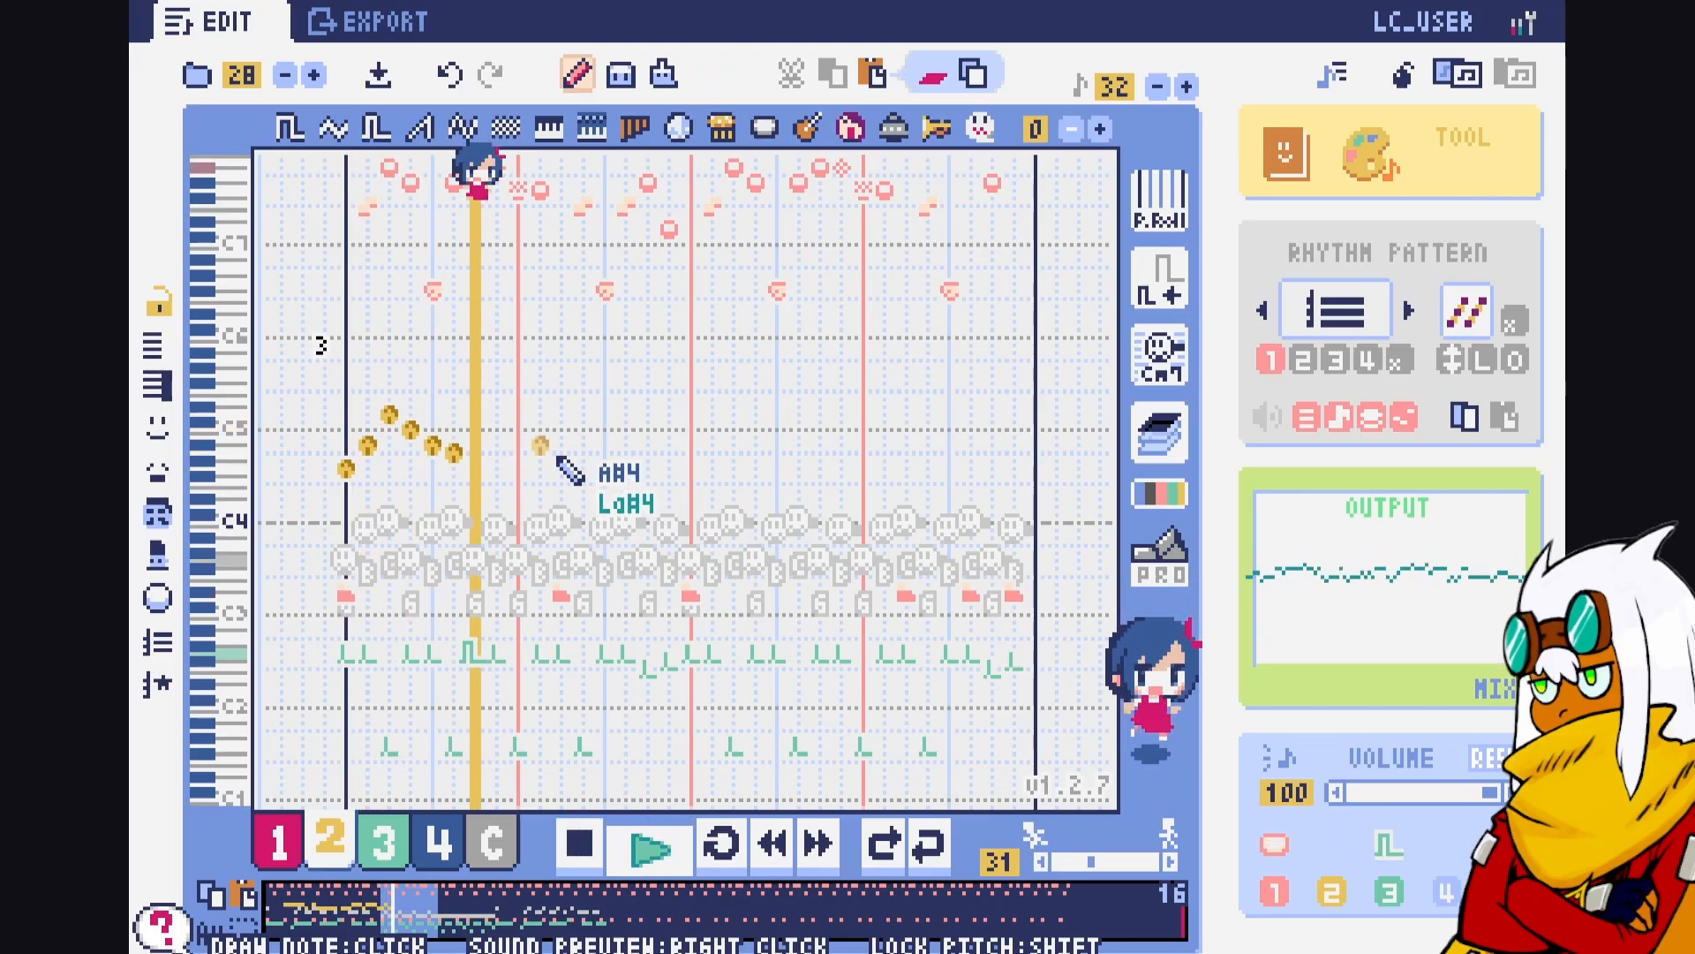
pyautogui.press('space')
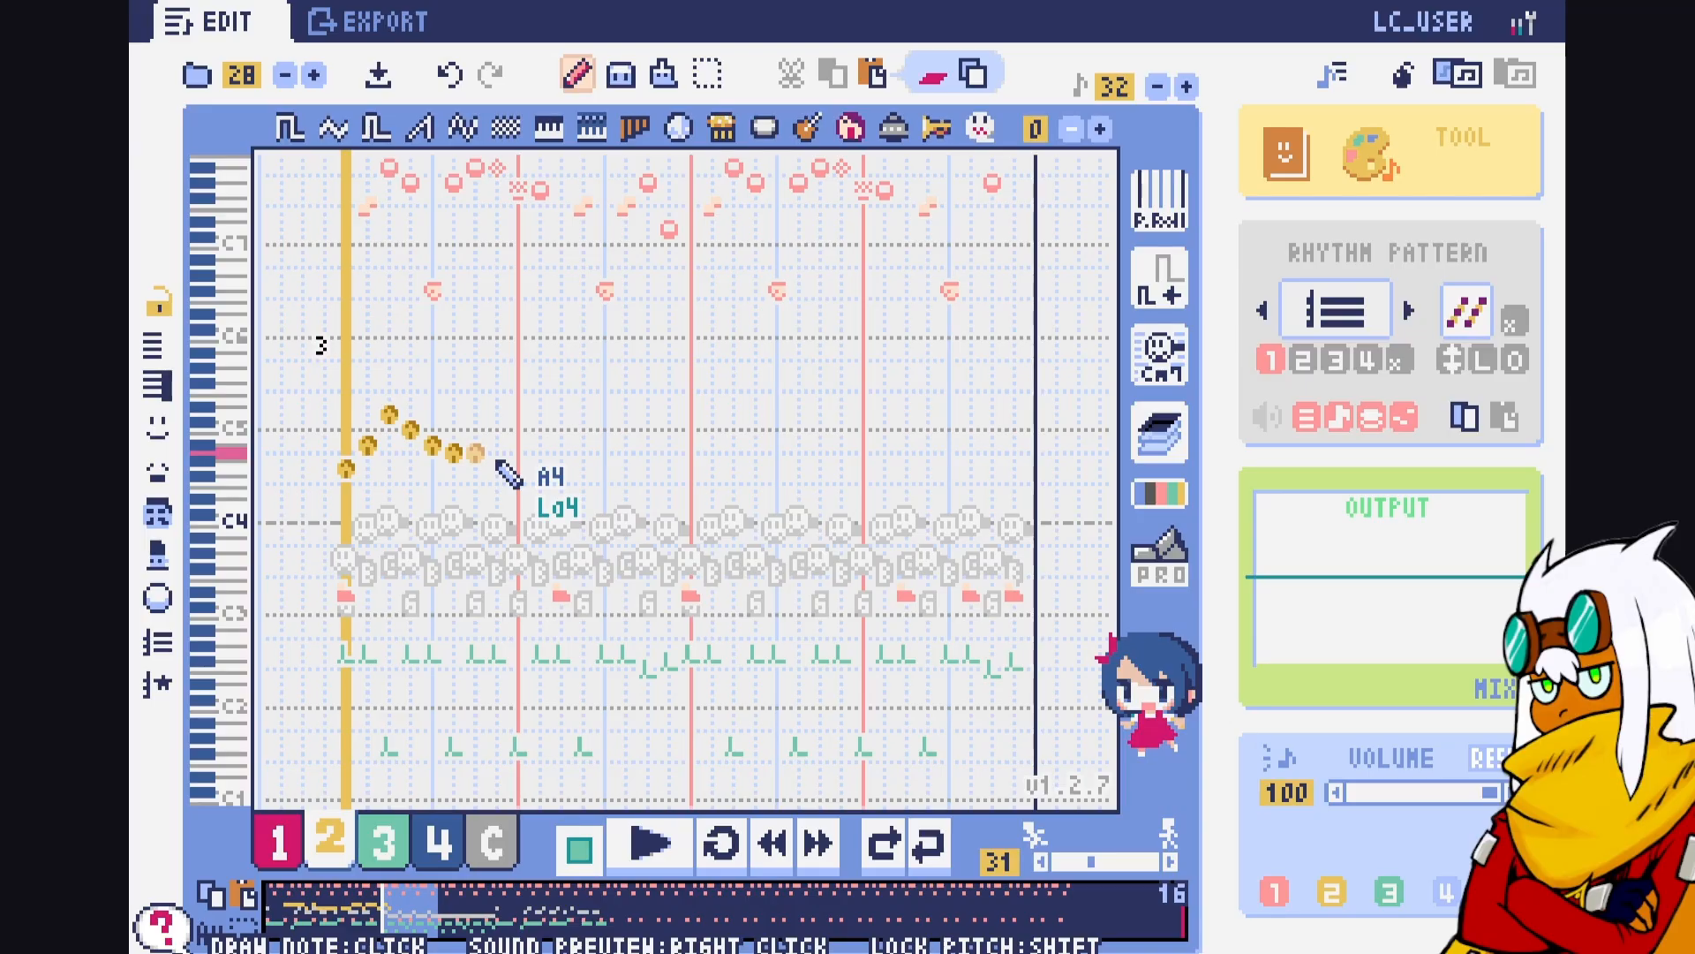
pyautogui.press('space')
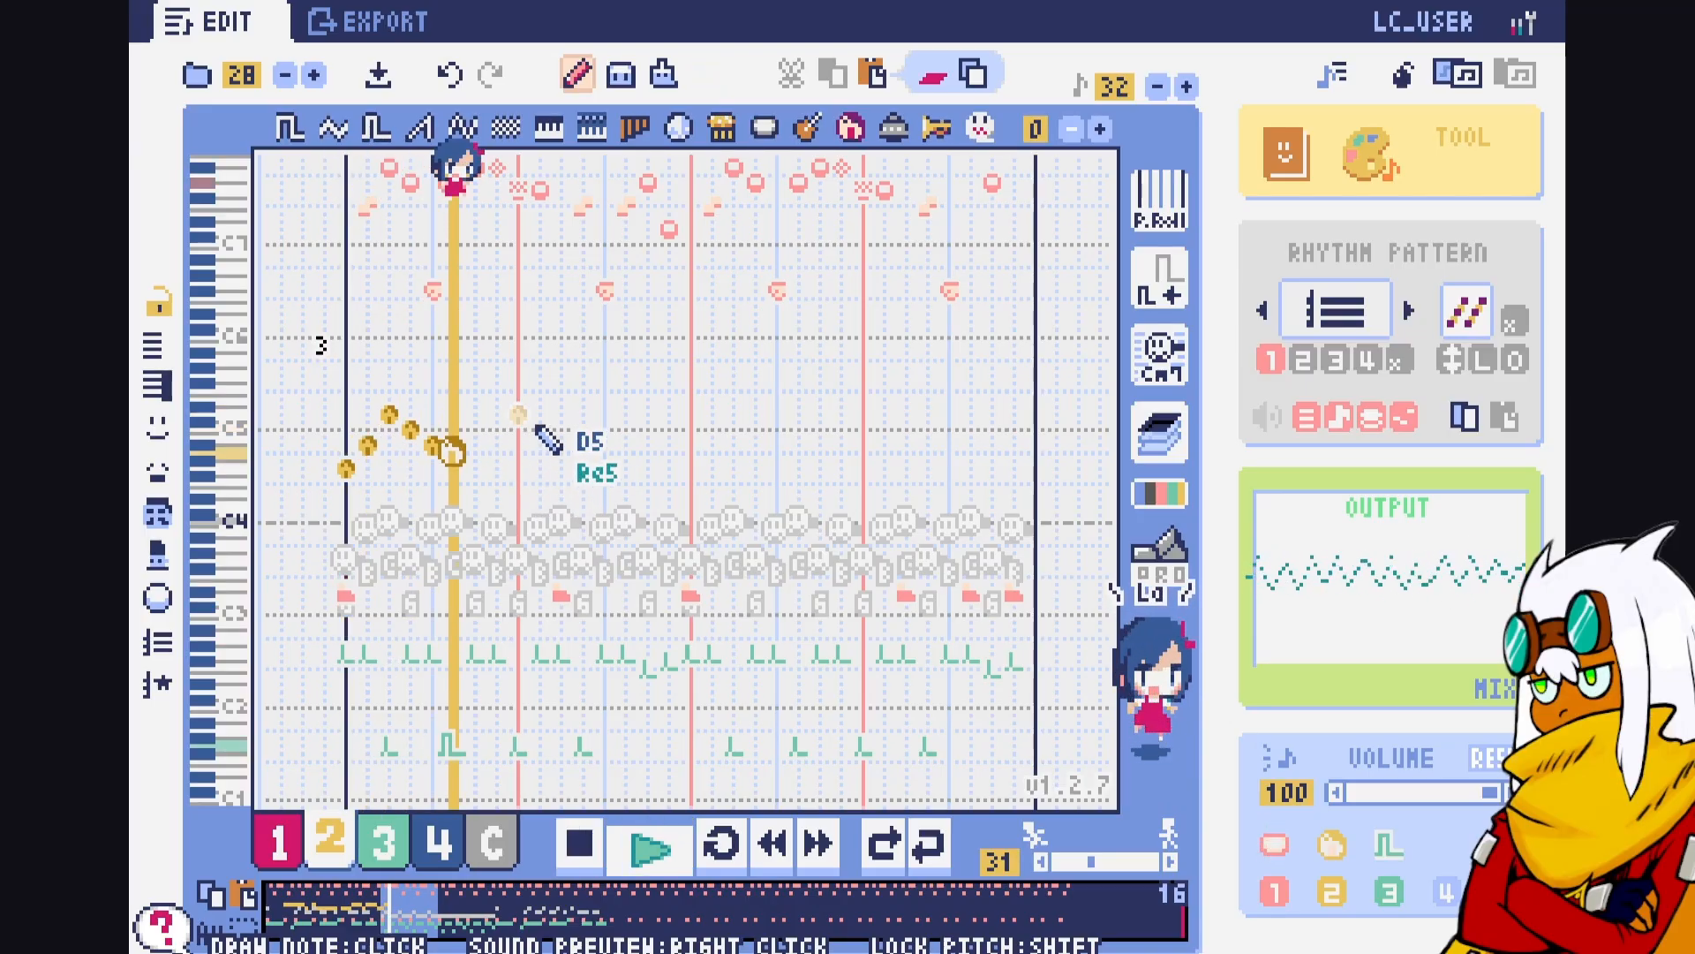
pyautogui.press('space')
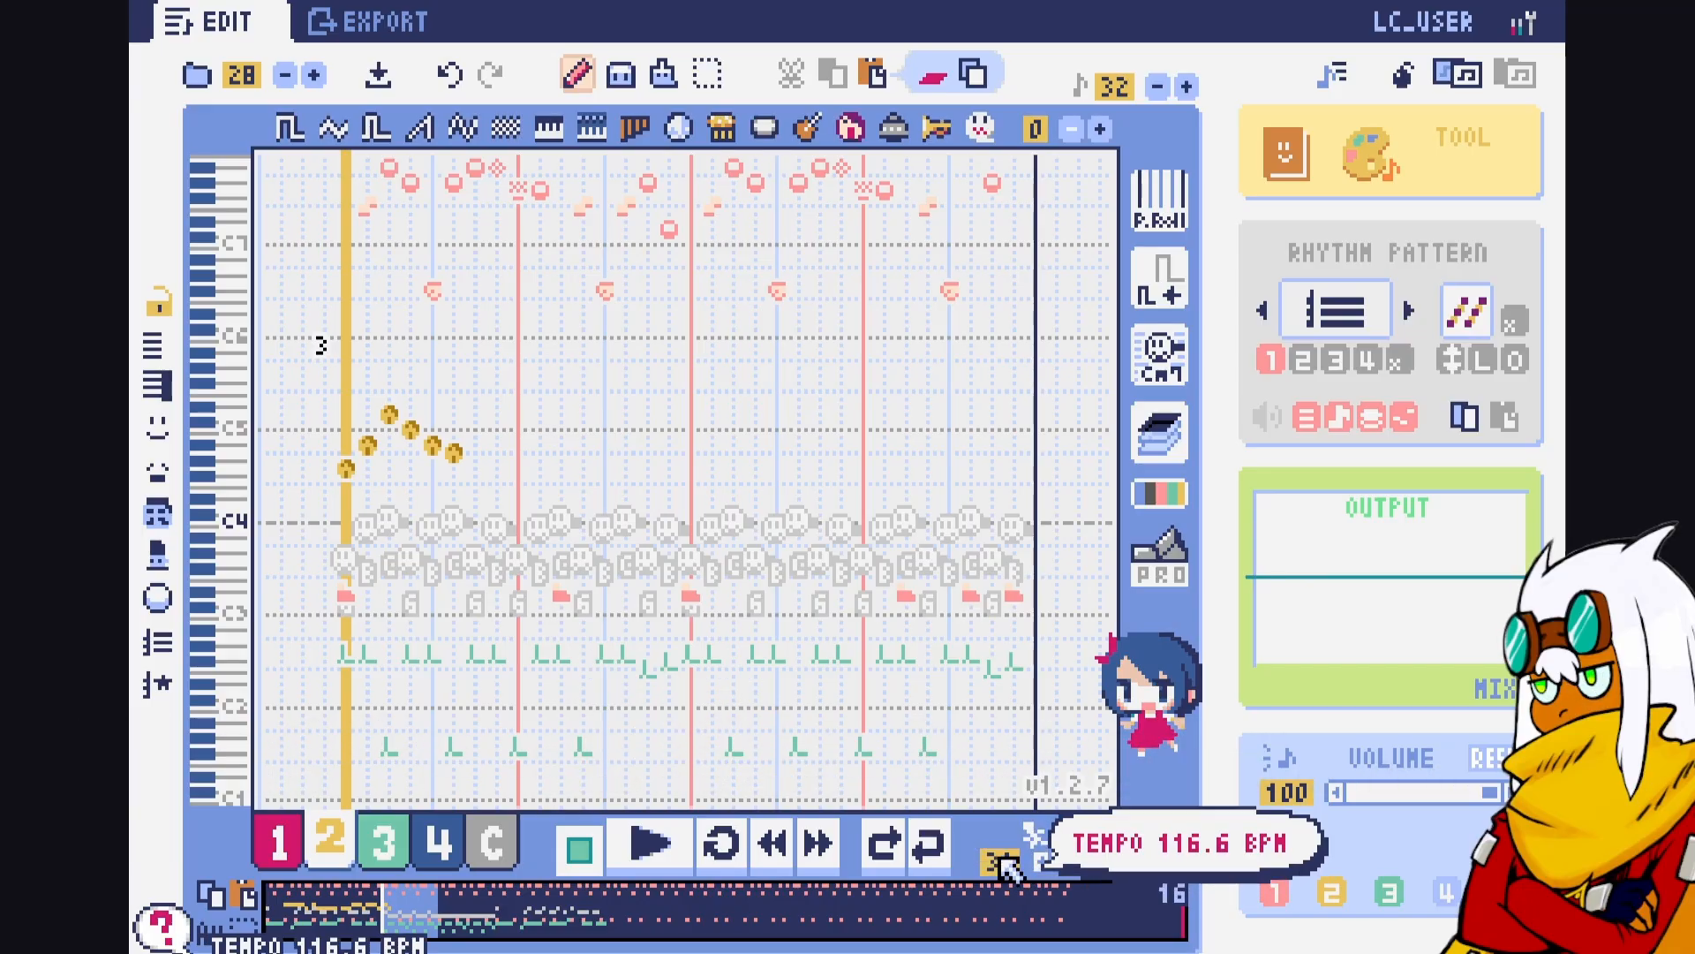
# Turn on looping, finish page 3's opening phrase with C5, C5 and a bank 1 A4, copy it into the page's second quarter, and play it
pyautogui.click(1000, 860)
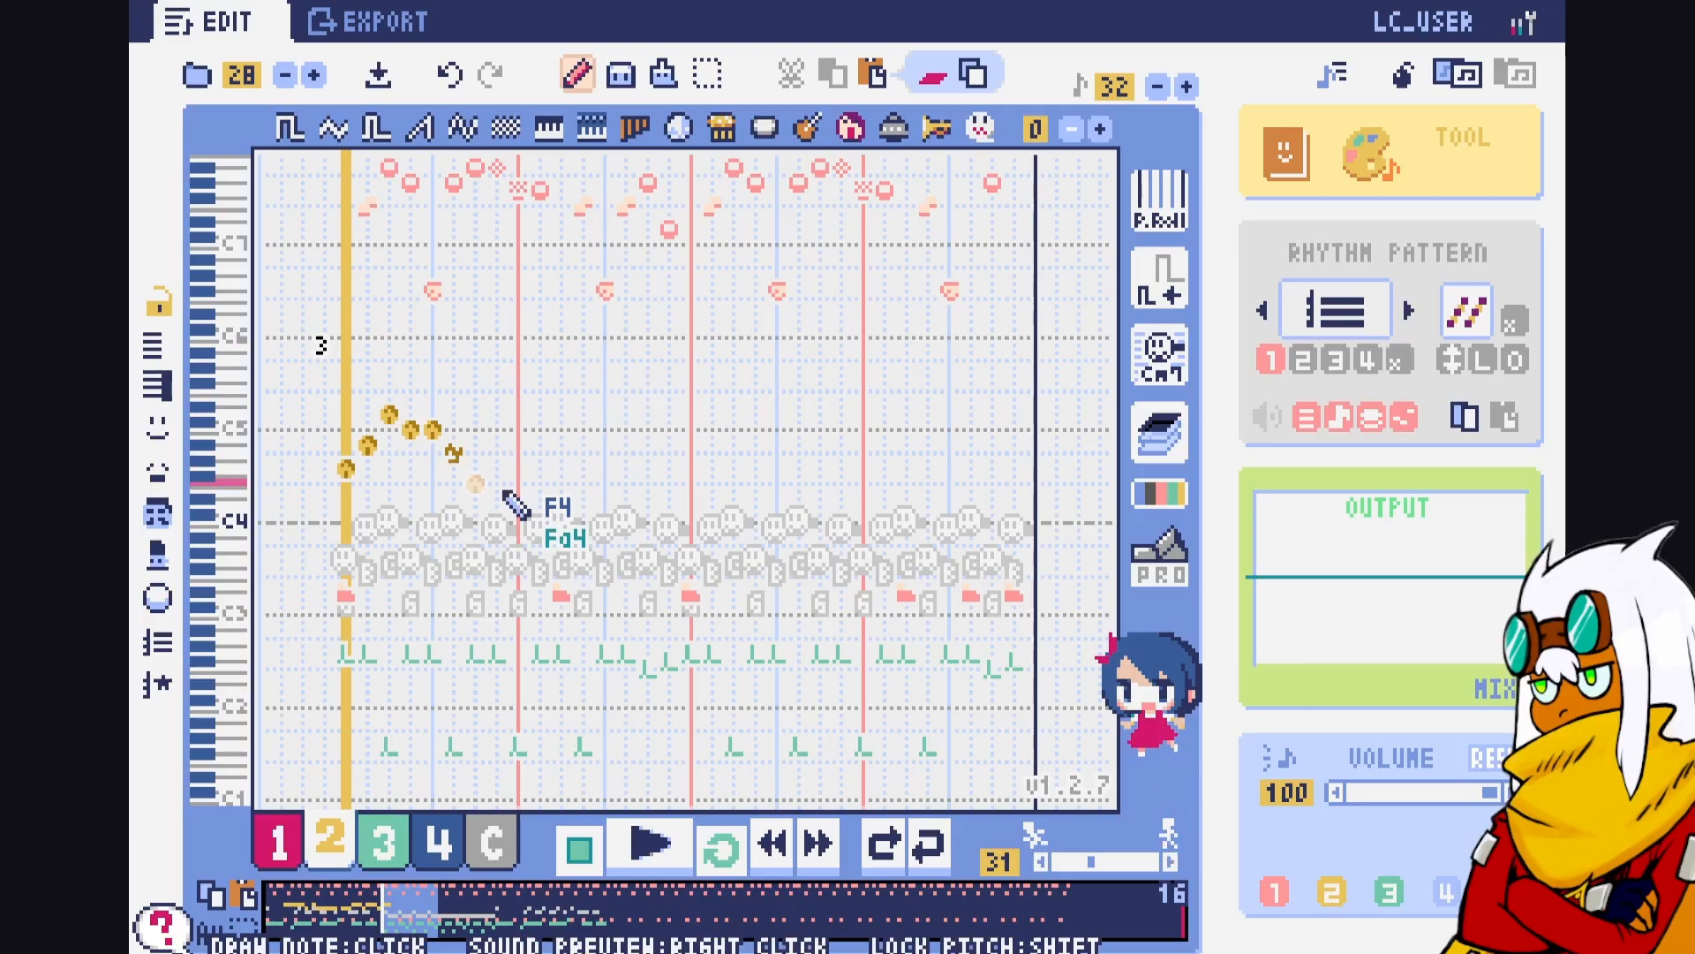
pyautogui.click(707, 75)
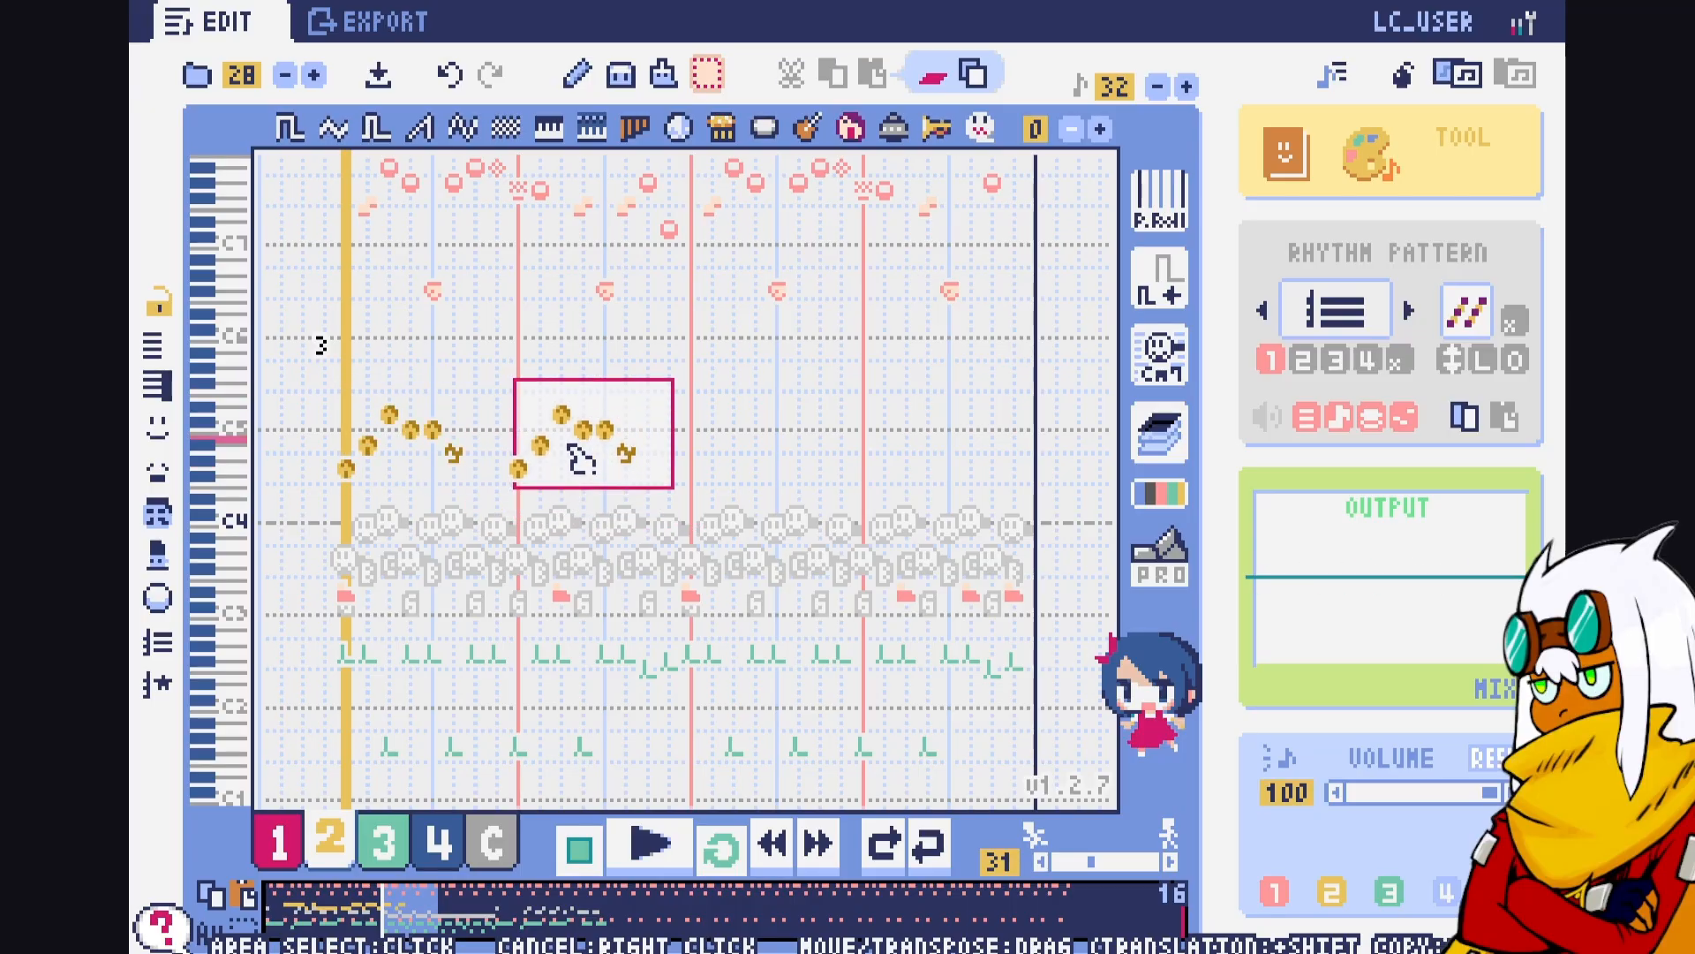
pyautogui.hotkey('ctrl', 'x')
pyautogui.press('space')
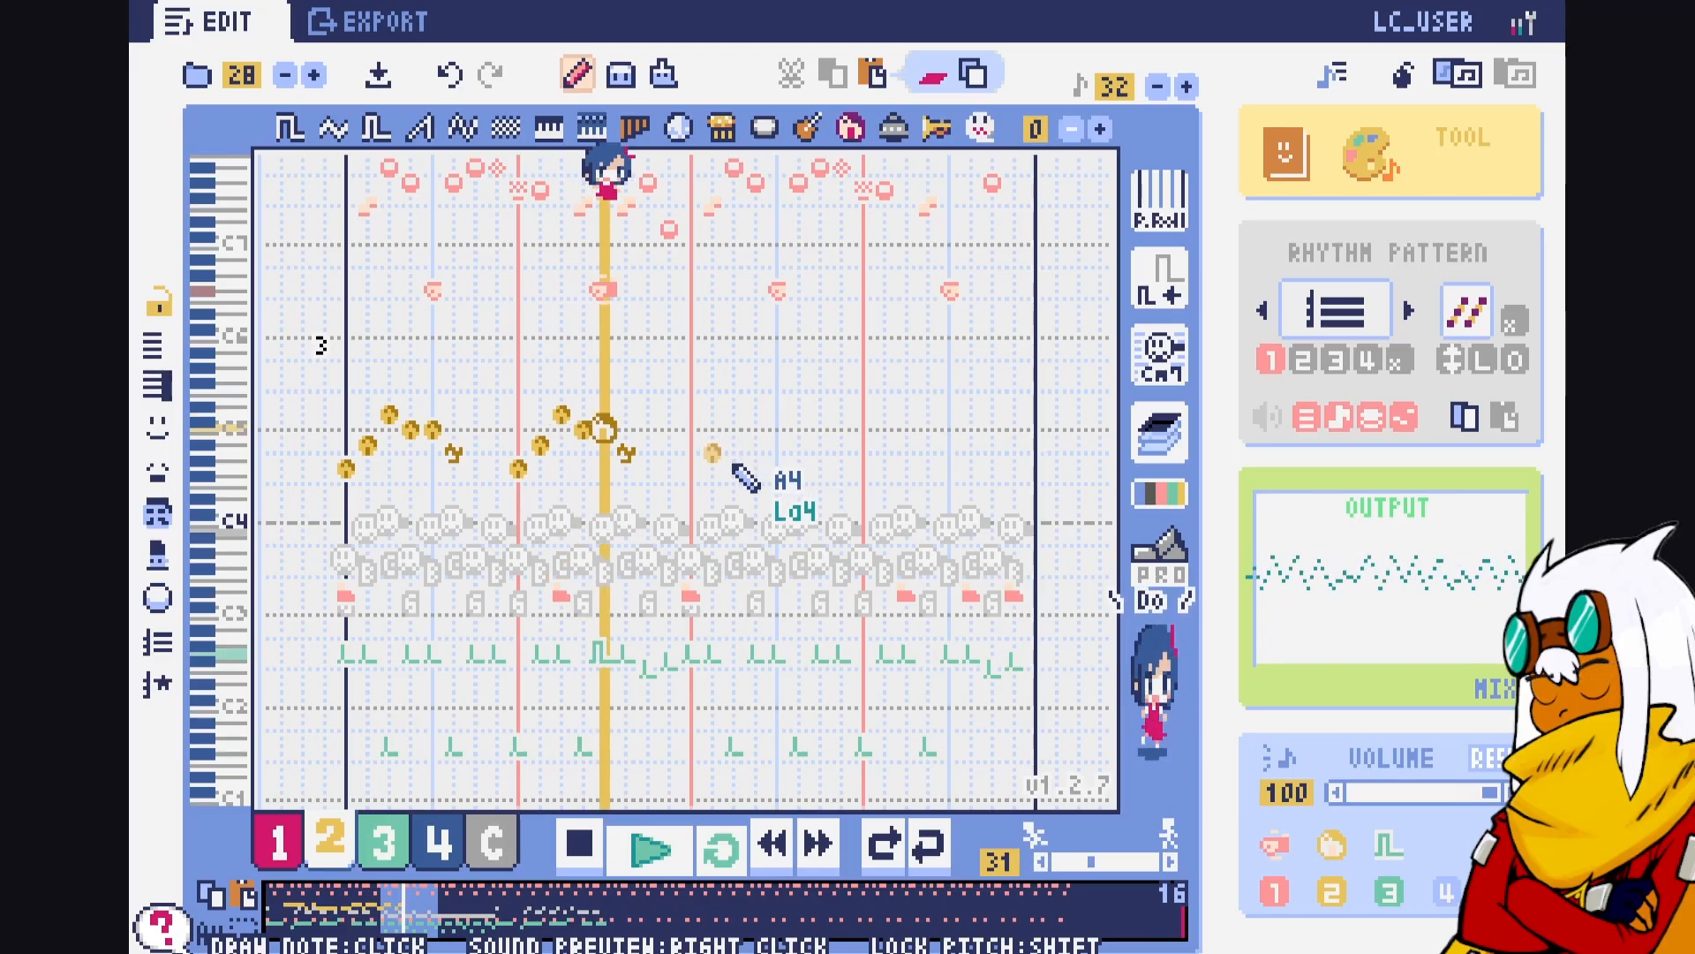
pyautogui.press('space')
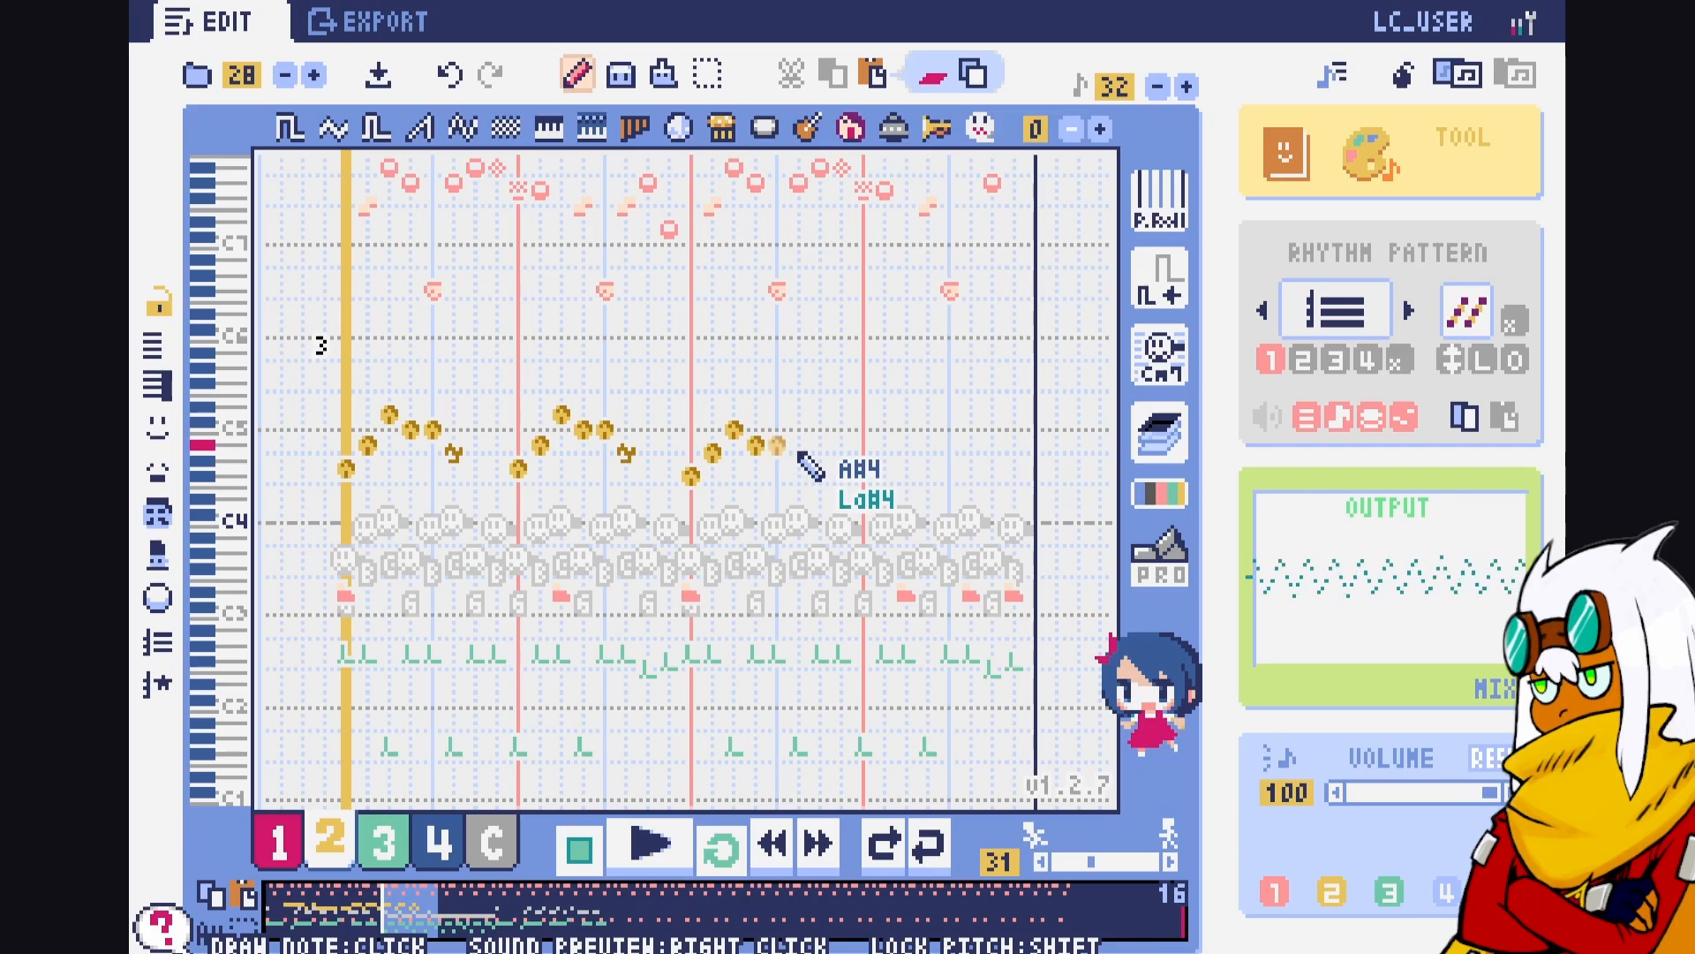
# Draw a third phrase of F#4, A4, C5, A#4, A#4 and a bank 1 G4 on page 3, copy it into the last quarter, and play it
pyautogui.click(1099, 129)
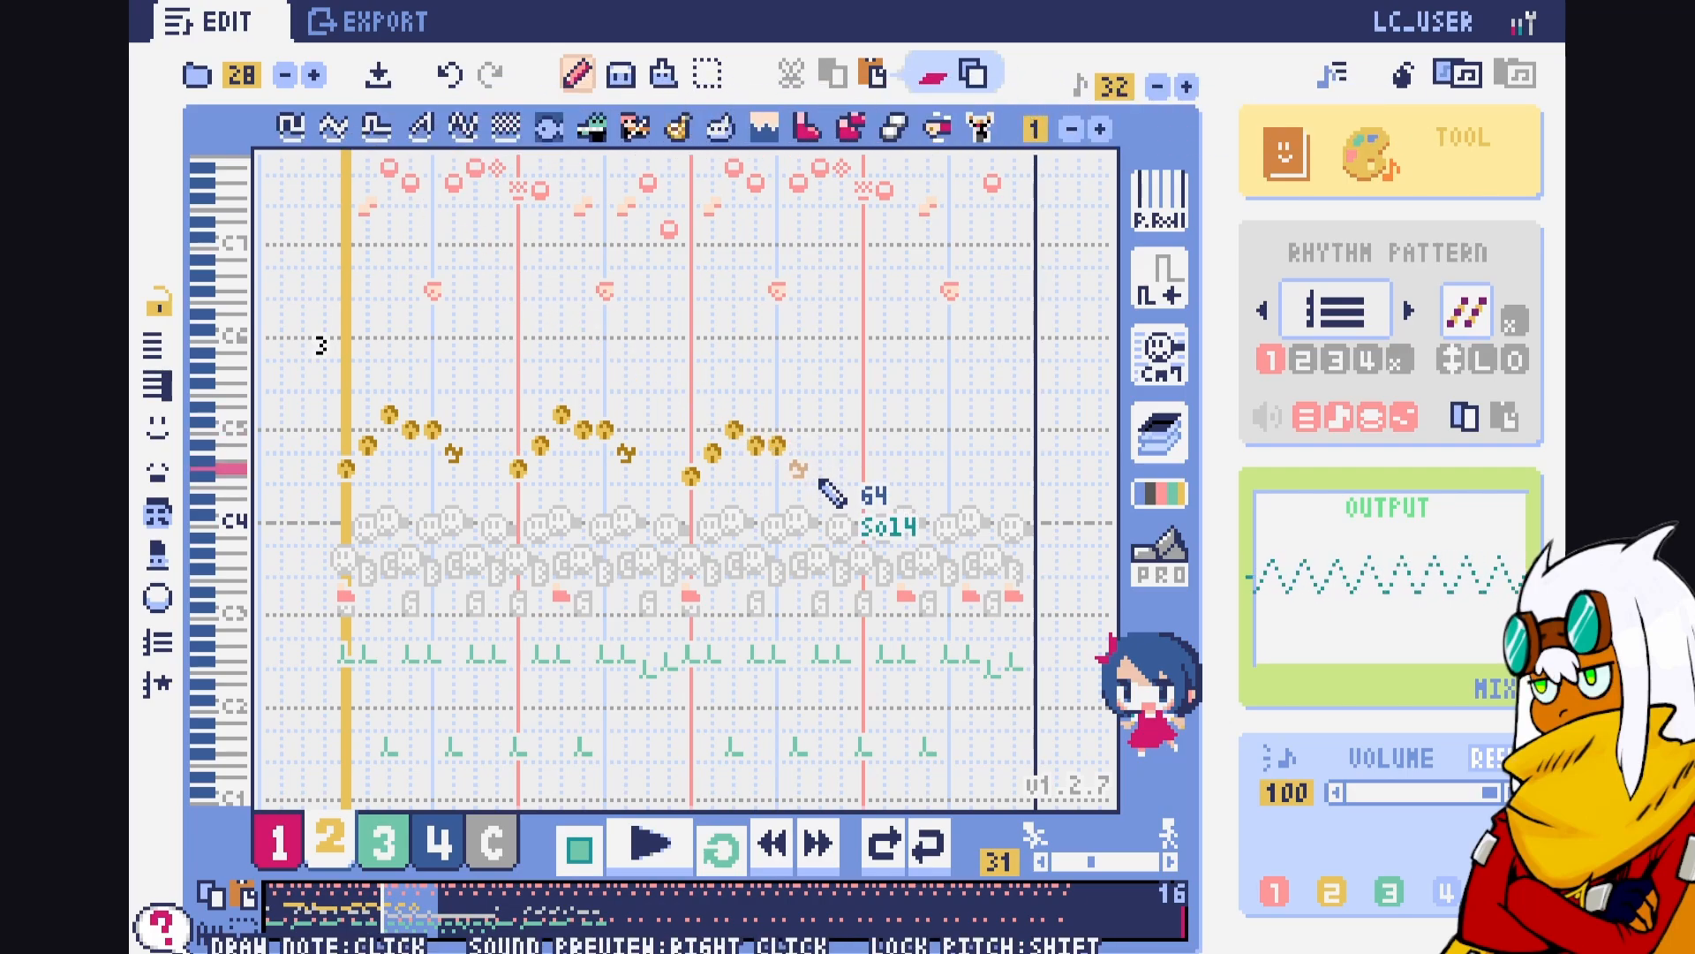
pyautogui.press('s')
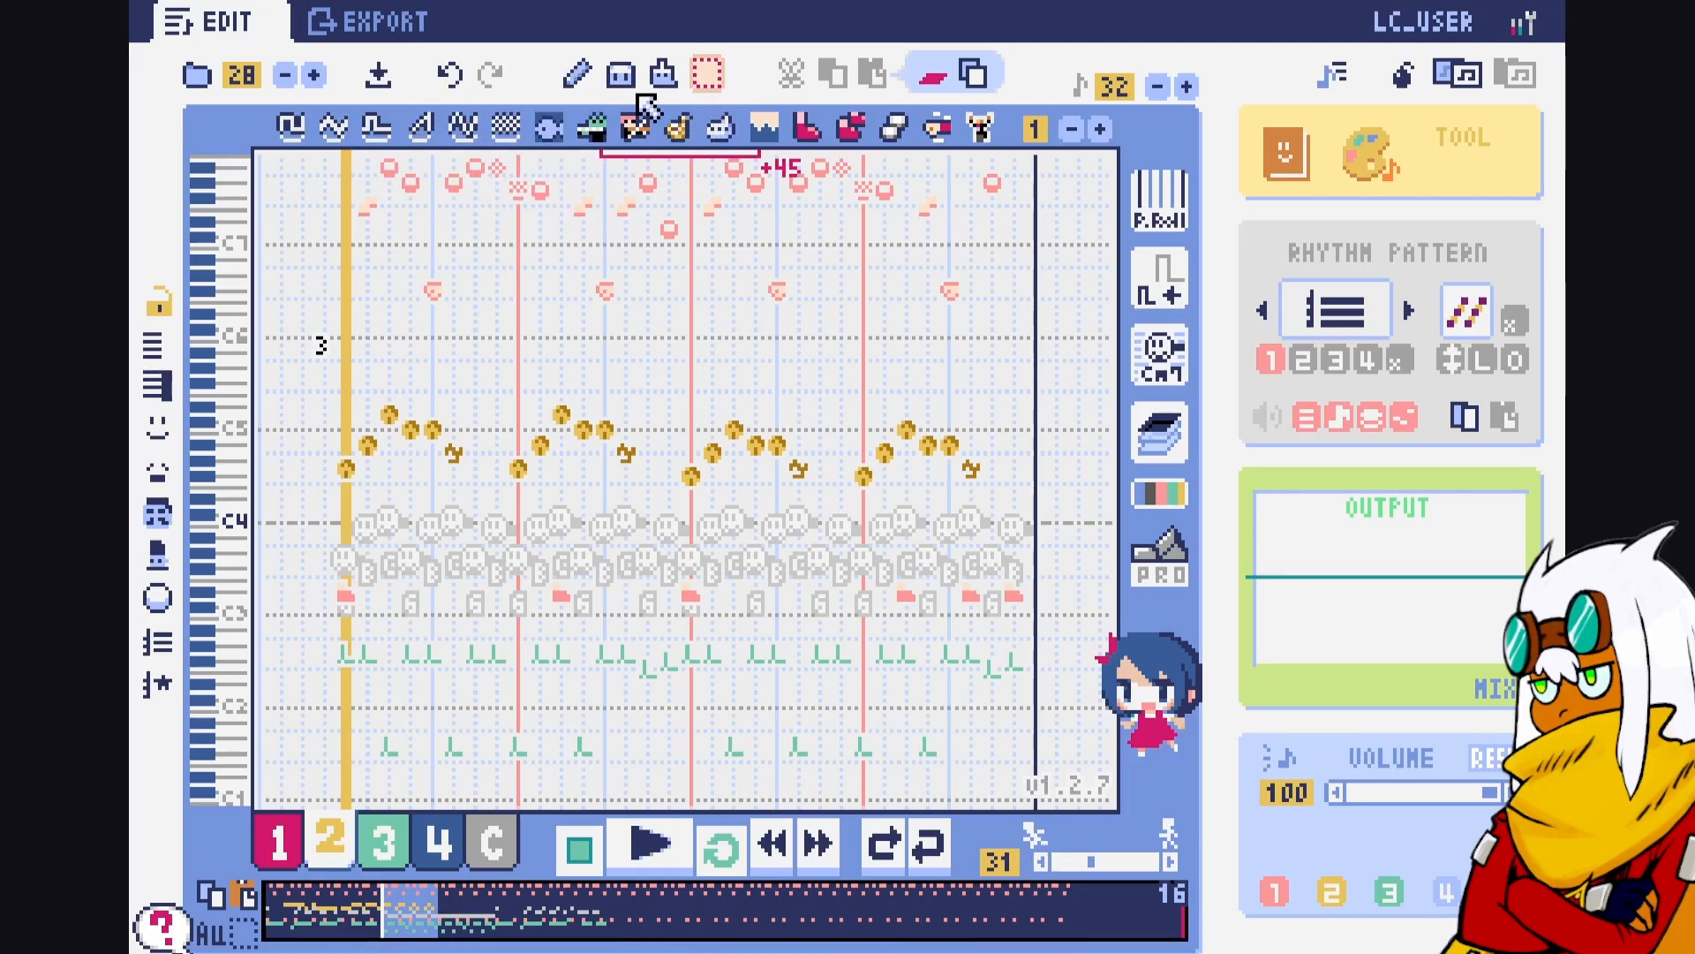
pyautogui.click(576, 74)
pyautogui.press('space')
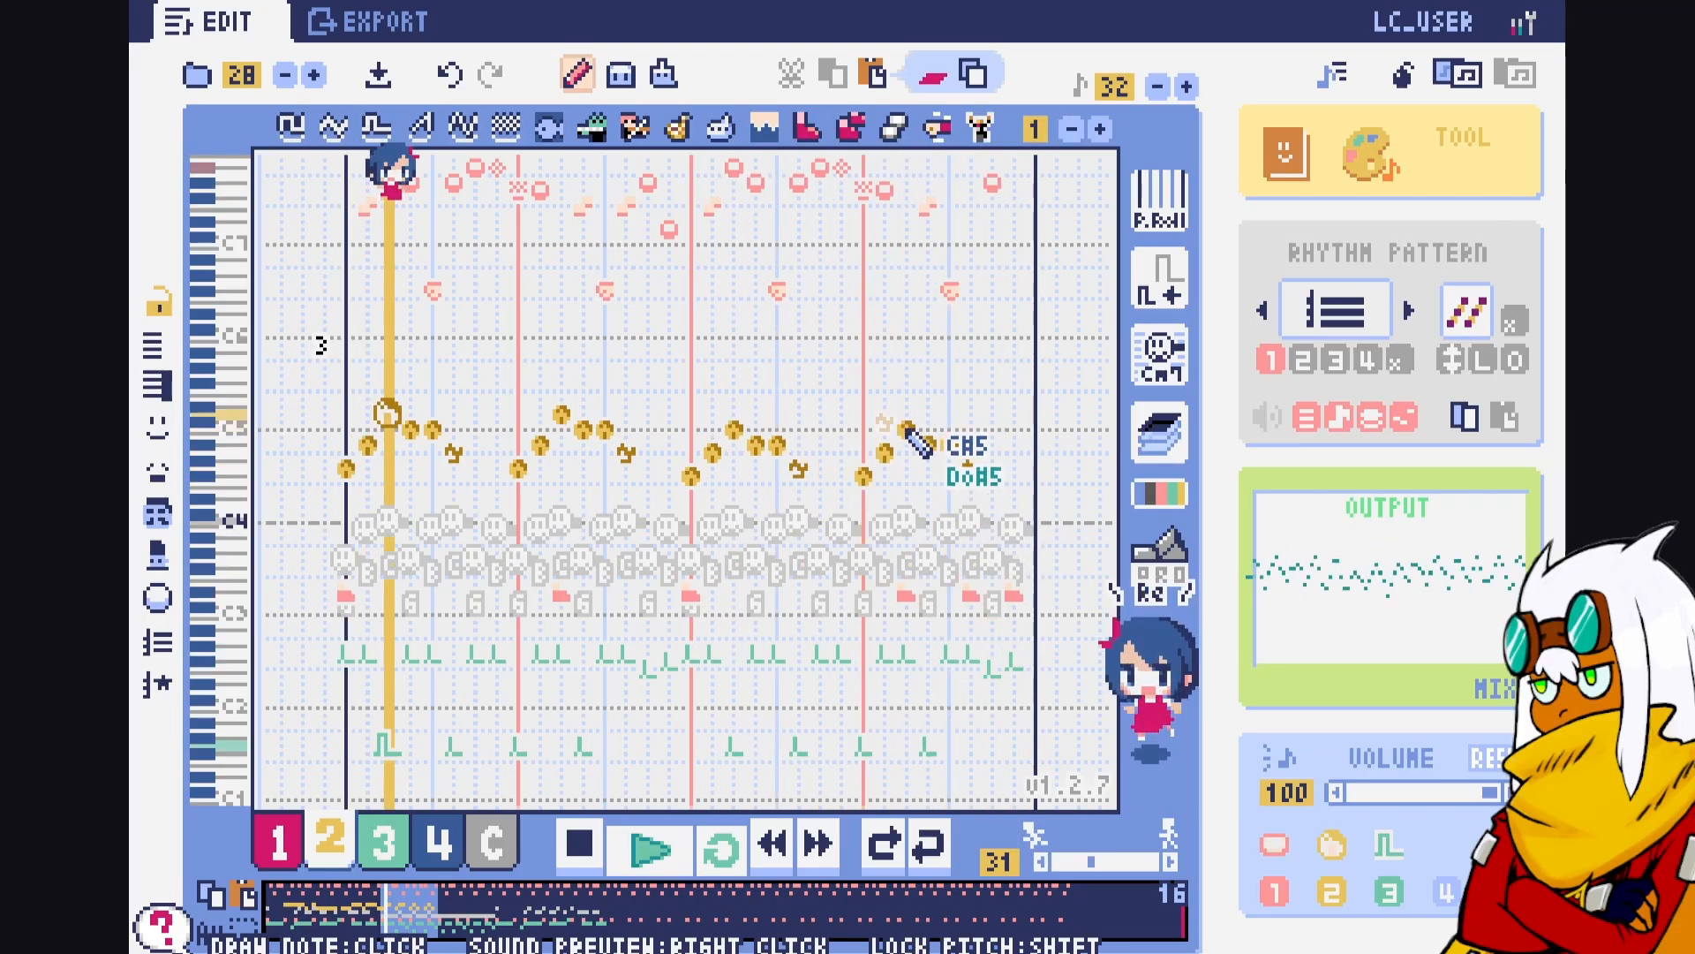
pyautogui.click(1104, 130)
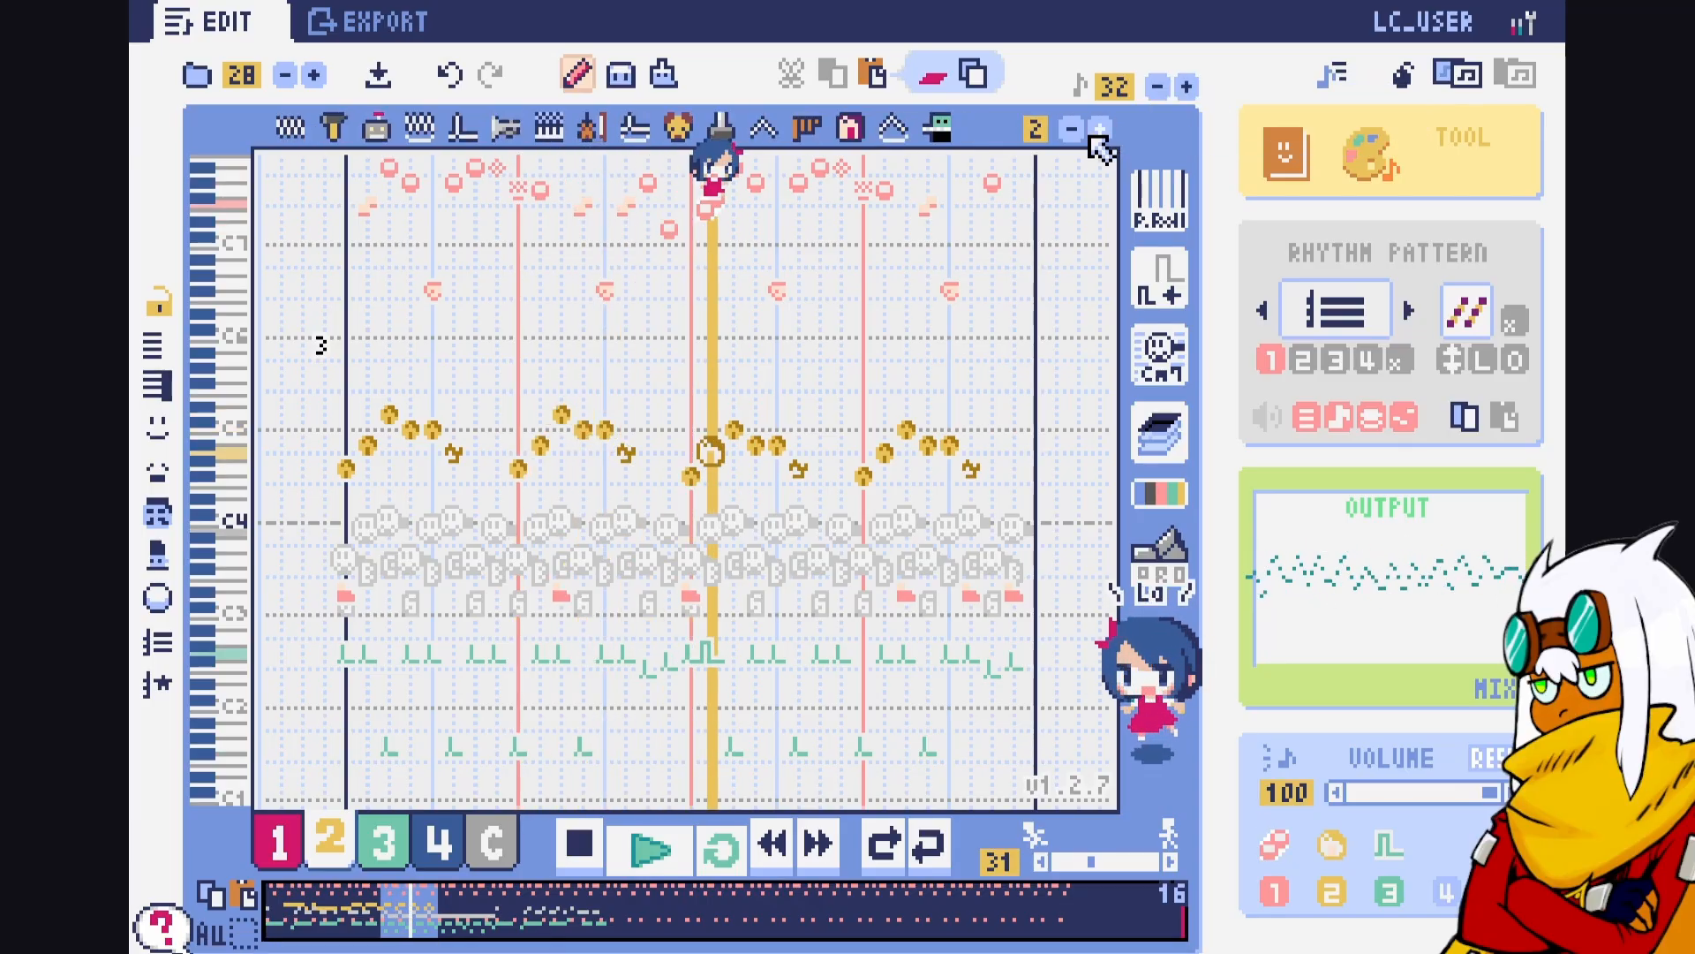
pyautogui.click(1099, 130)
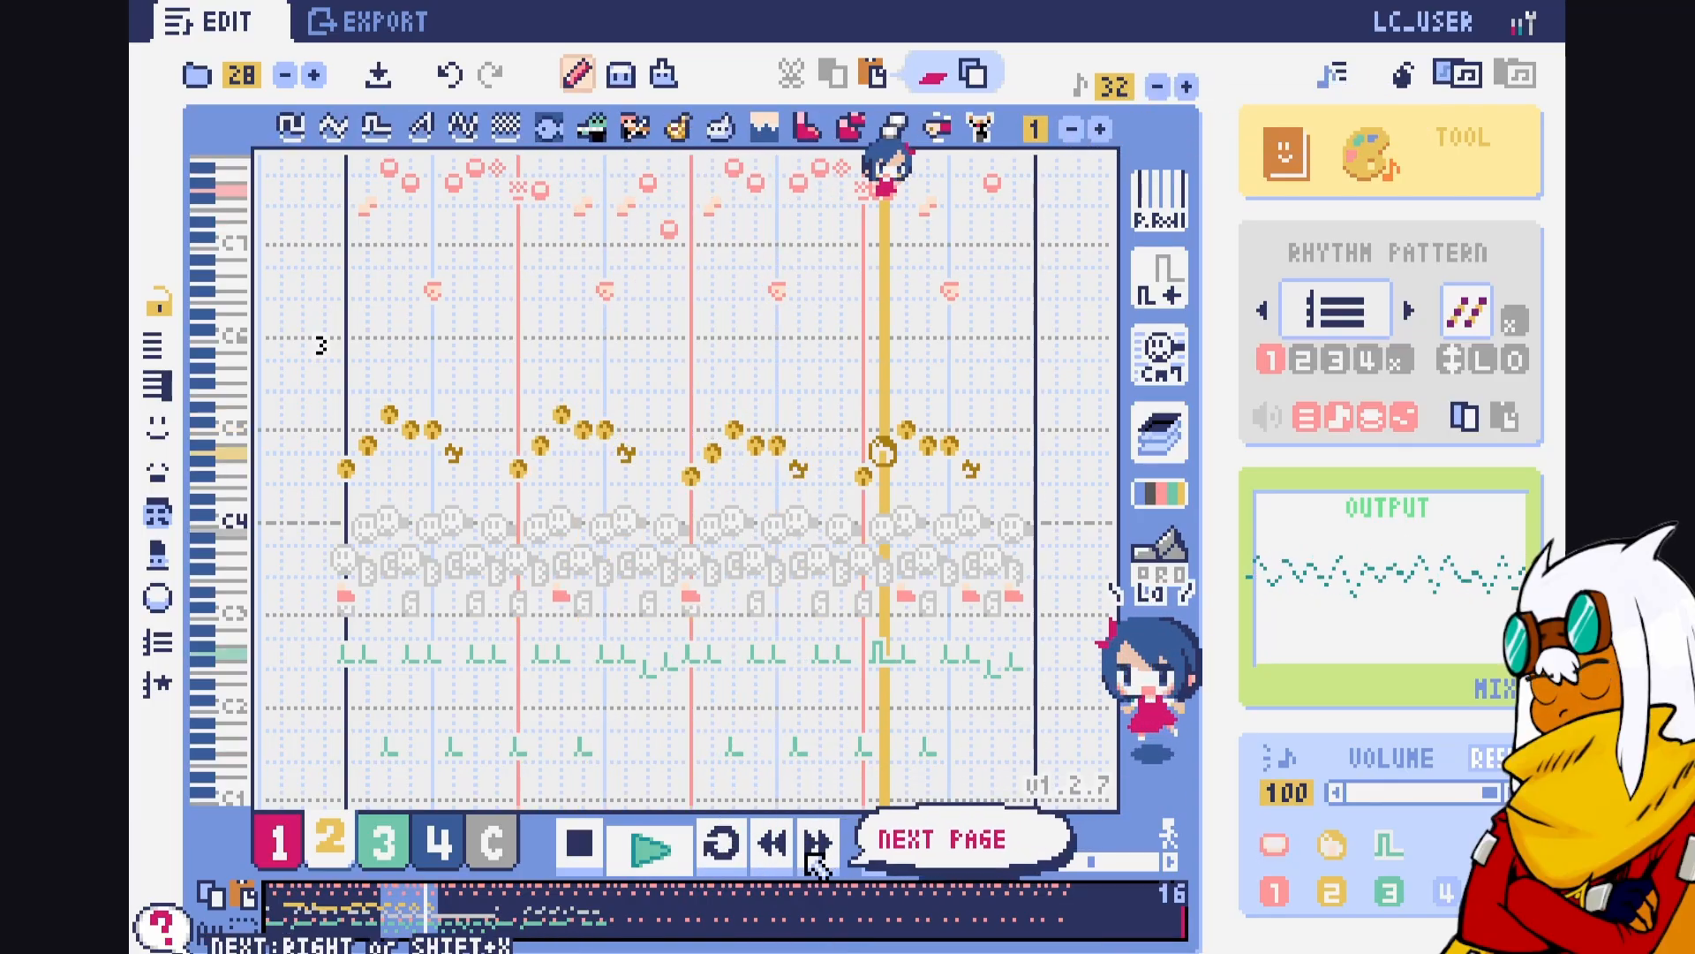
pyautogui.press('space')
# Set the chord track's sub rhythm pattern to 3 on page 15 and play the page
pyautogui.click(709, 76)
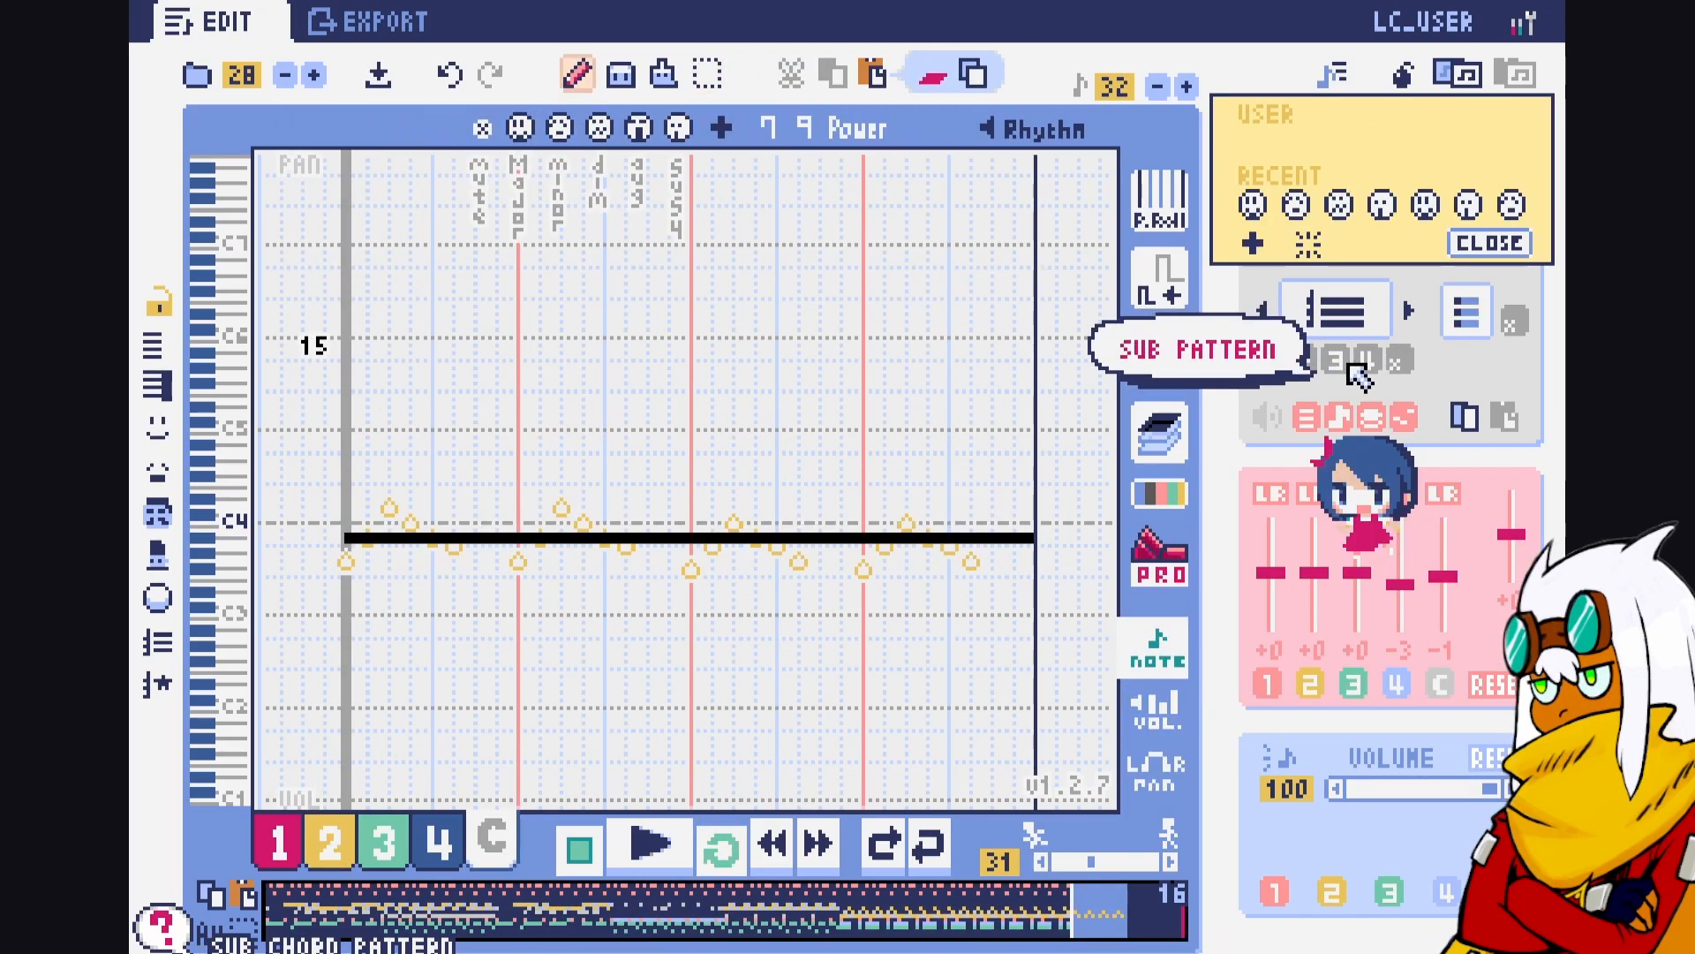
pyautogui.press('space')
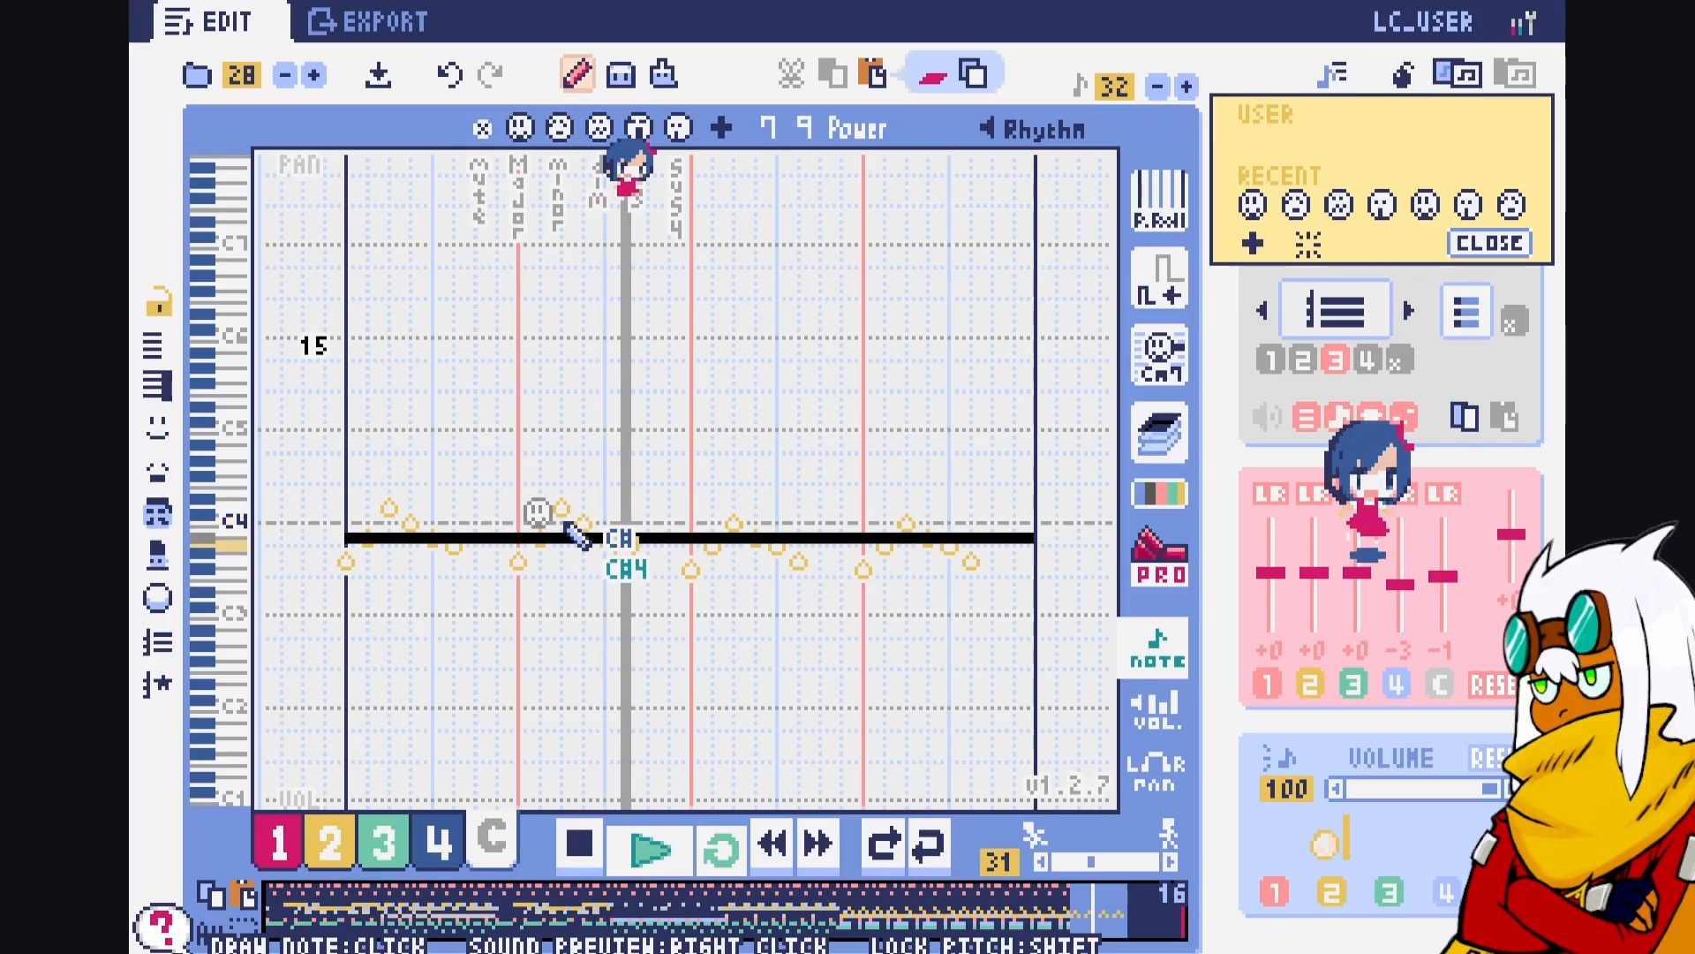
# Replace page 15's chord progression with D#M7, Dsus4 and D, and add a 7th to the Dsus4 chord
pyautogui.click(678, 128)
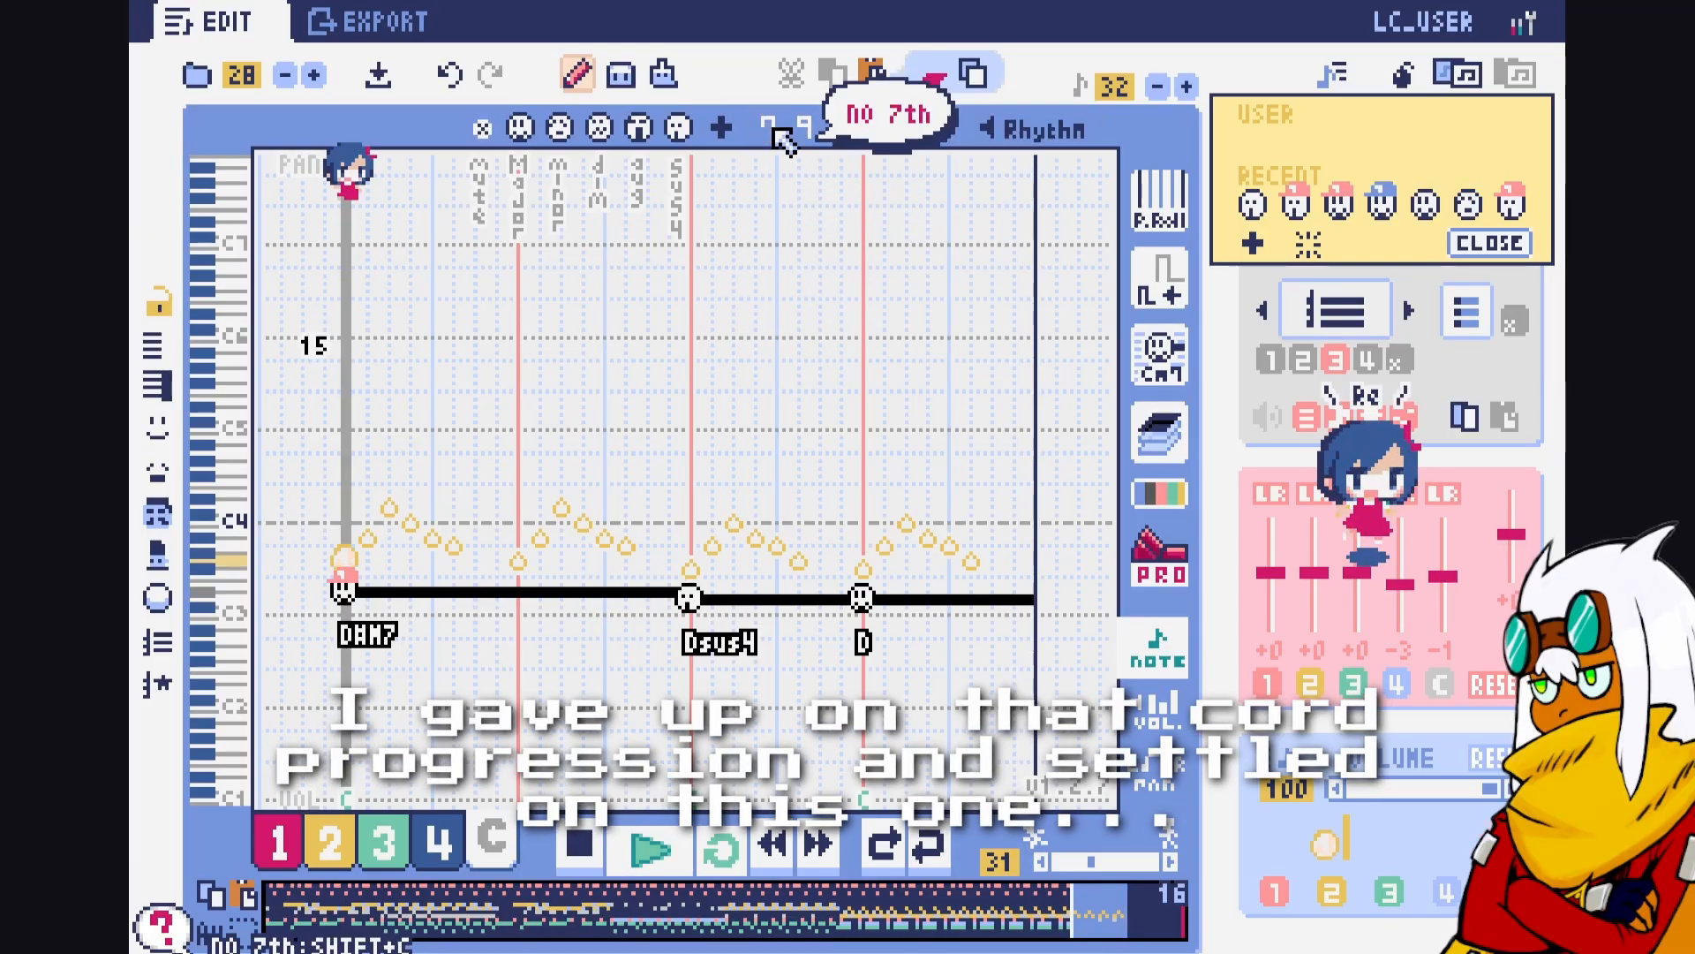
pyautogui.click(775, 143)
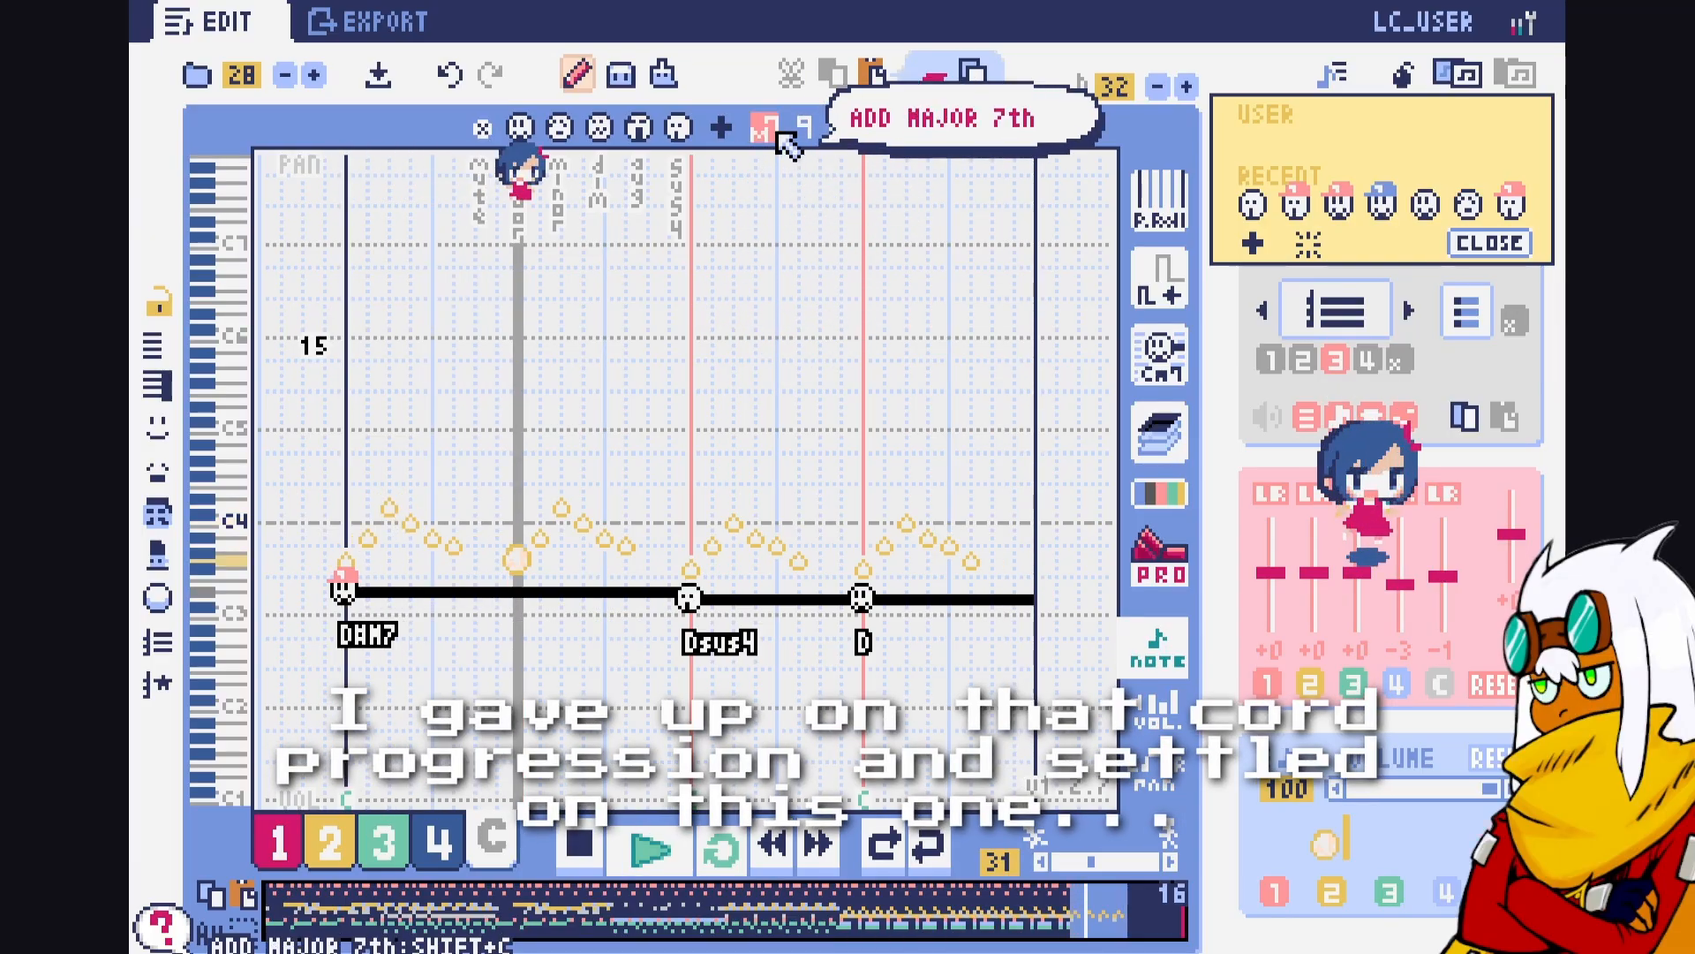
pyautogui.click(774, 144)
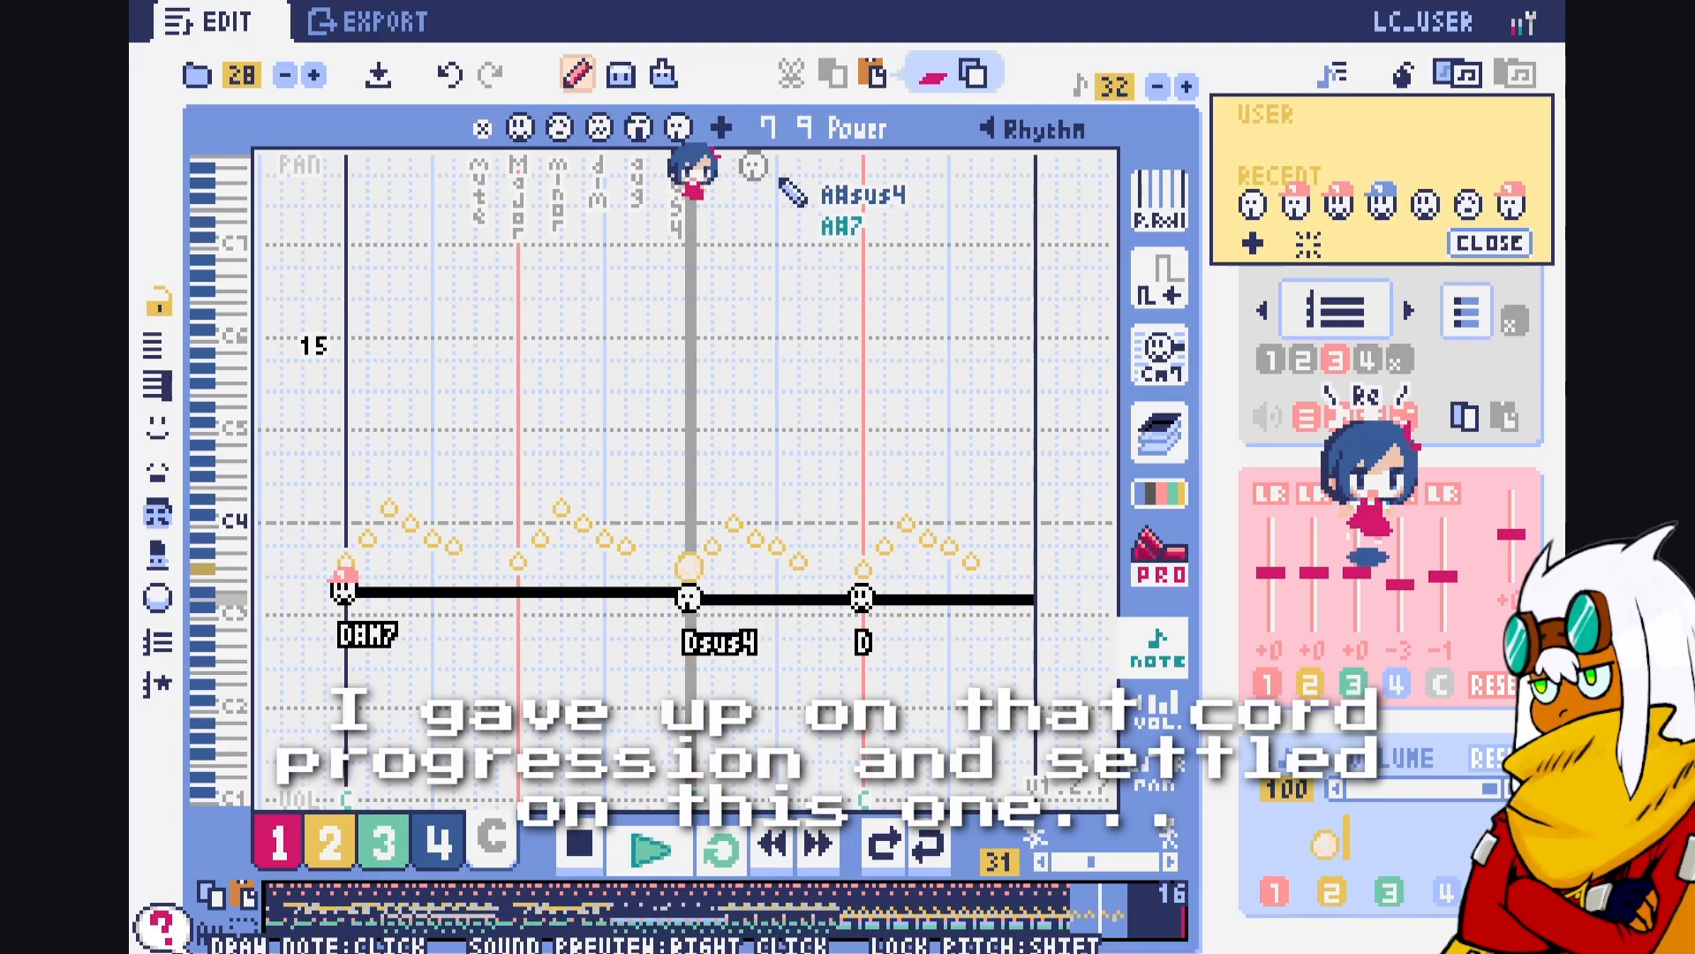
pyautogui.click(765, 128)
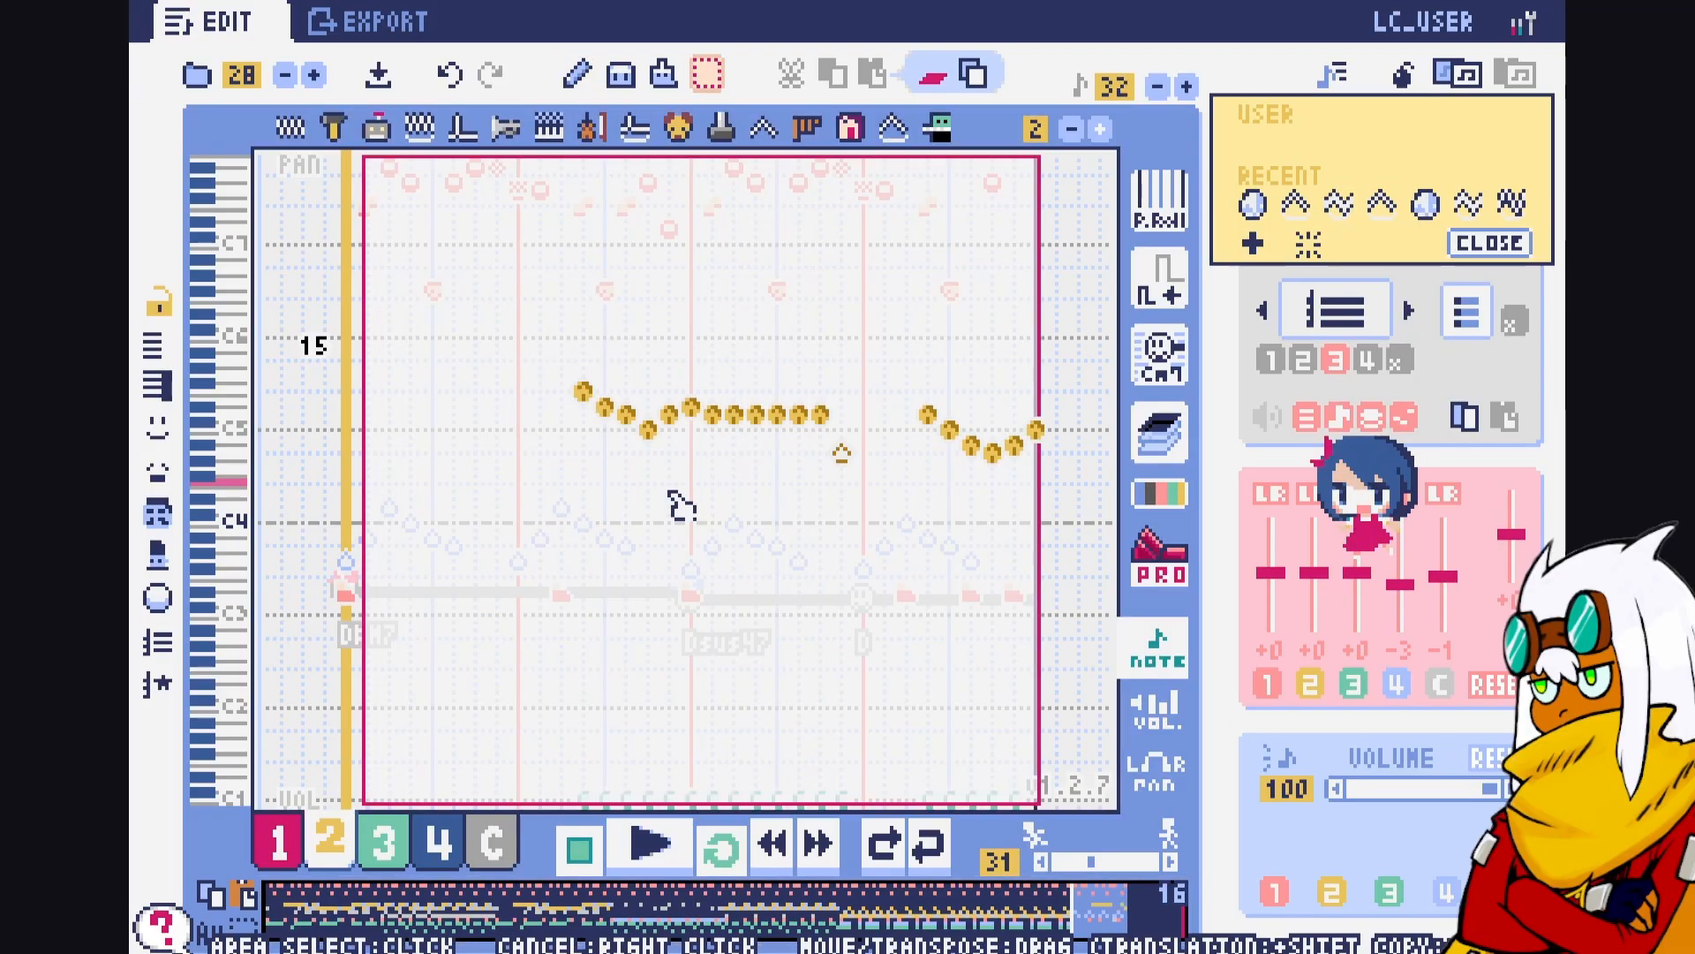
# Drop the area selection, fill page 15's track 2 melody notes with a different tone, and play the page
pyautogui.moveTo(678, 505); pyautogui.dragTo(1213, 251)
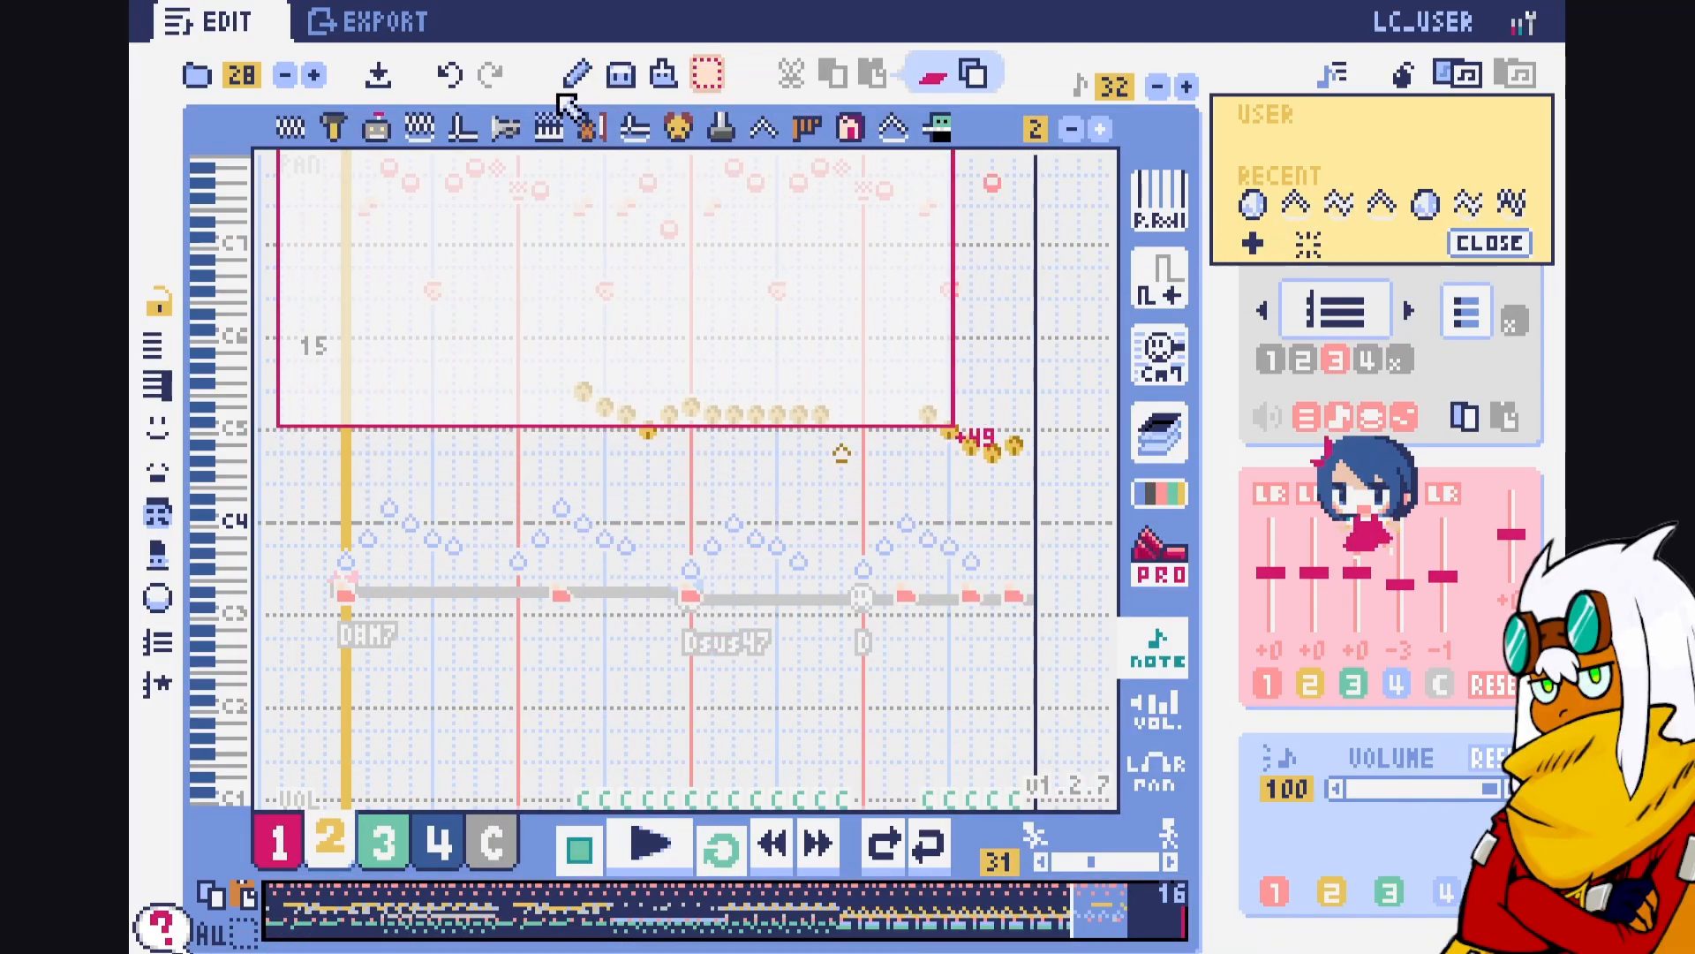
pyautogui.click(665, 85)
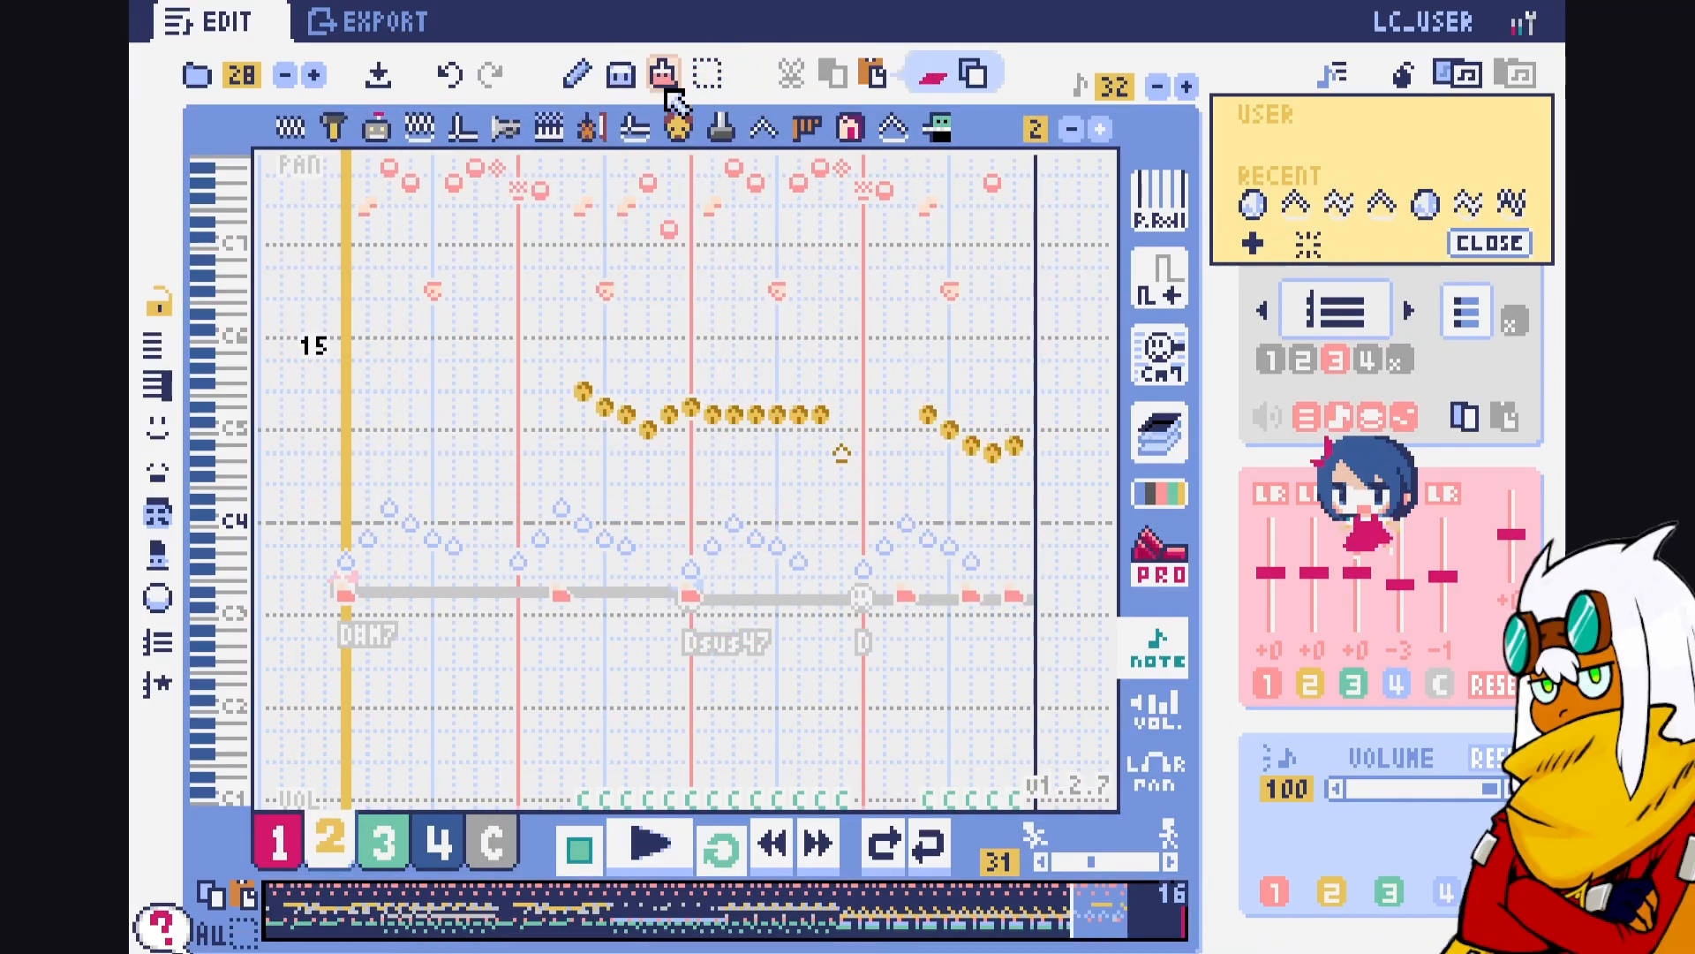
pyautogui.click(622, 415)
pyautogui.press('space')
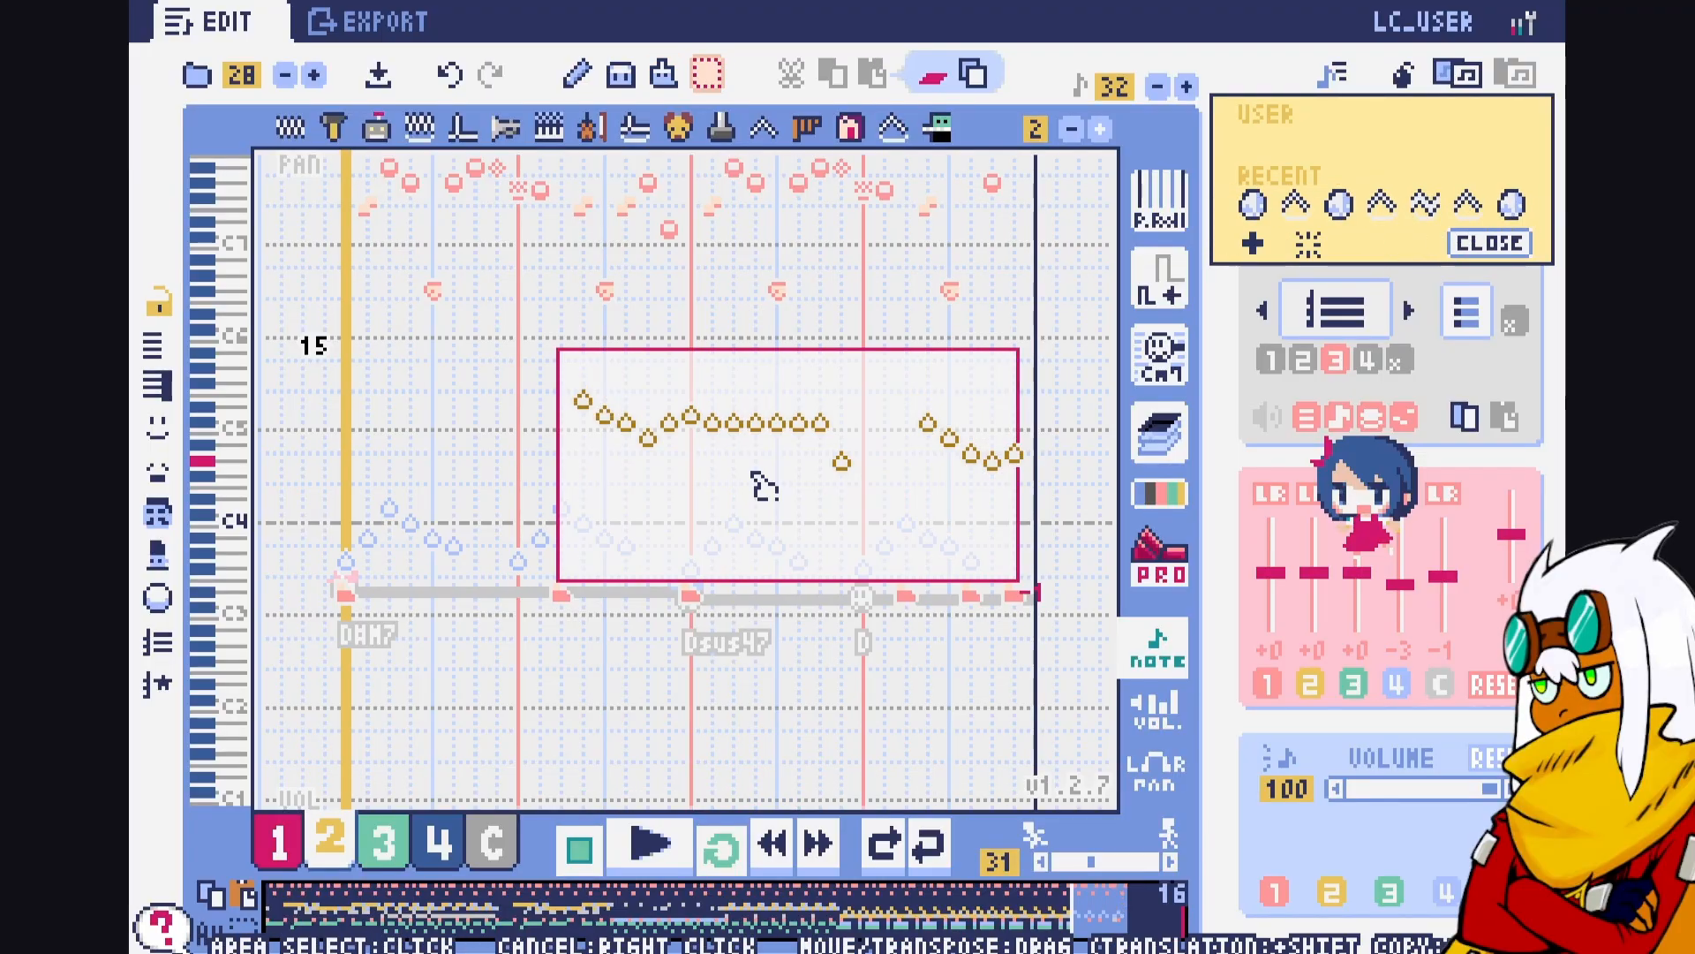
# Shift page 15's track 2 melody one step earlier, play it, and add a C5 at the end of the last phrase
pyautogui.moveTo(751, 471); pyautogui.dragTo(738, 467)
pyautogui.rightClick(737, 467)
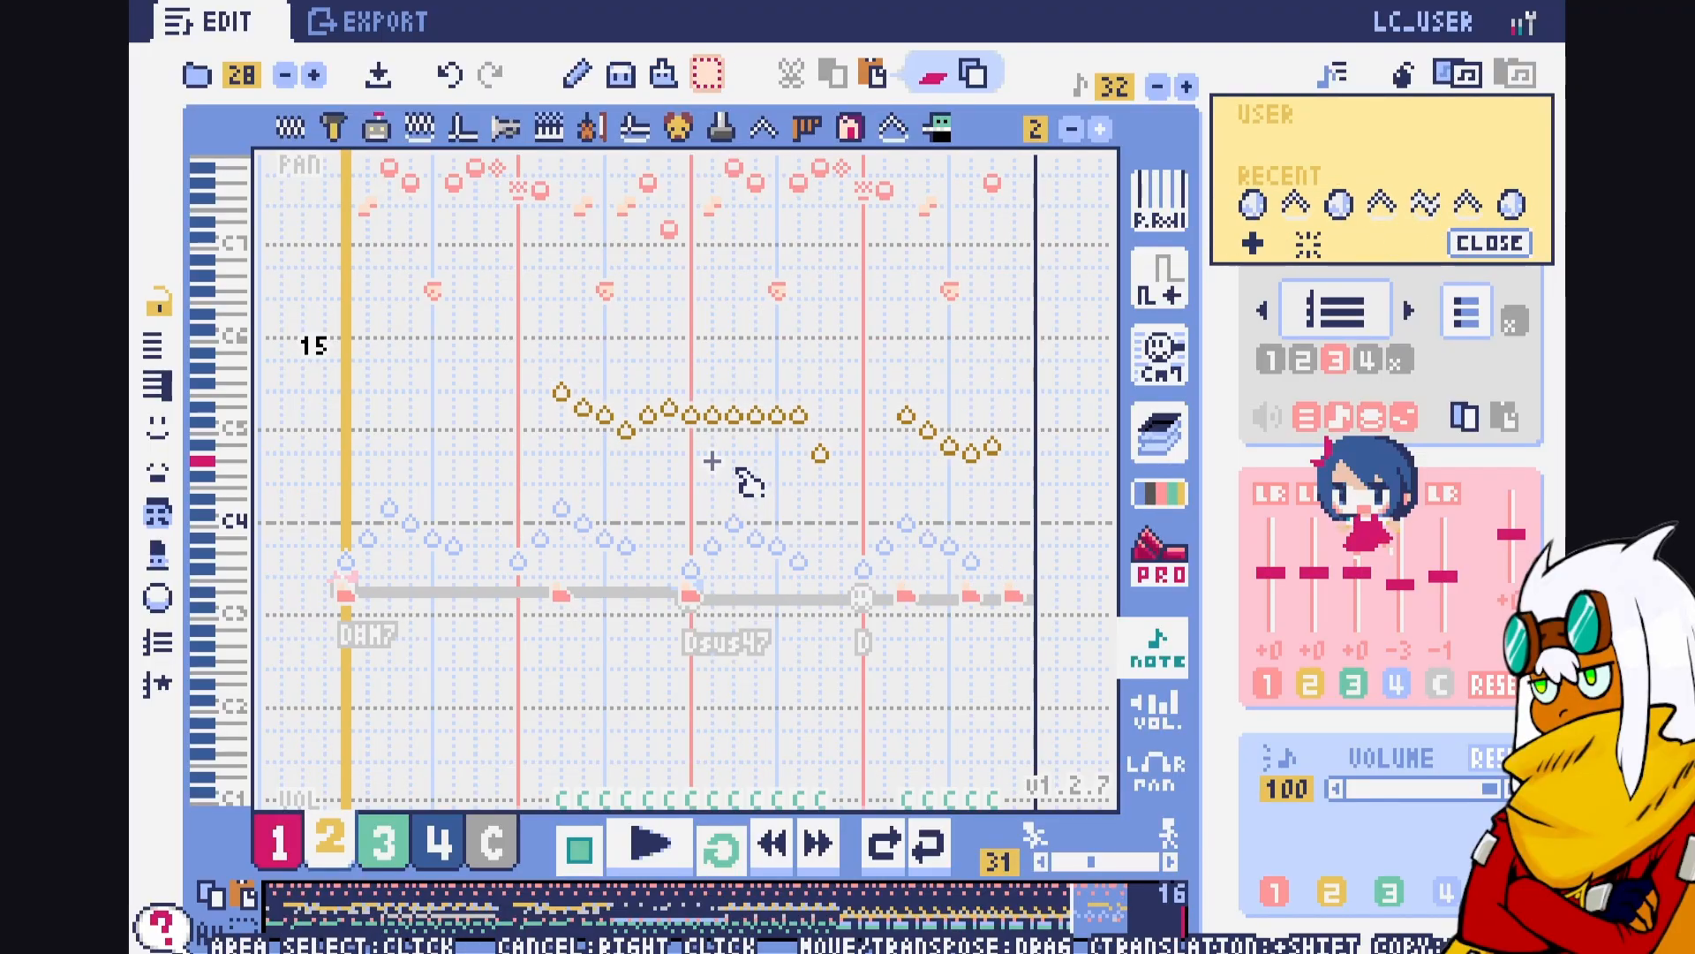
pyautogui.press('space')
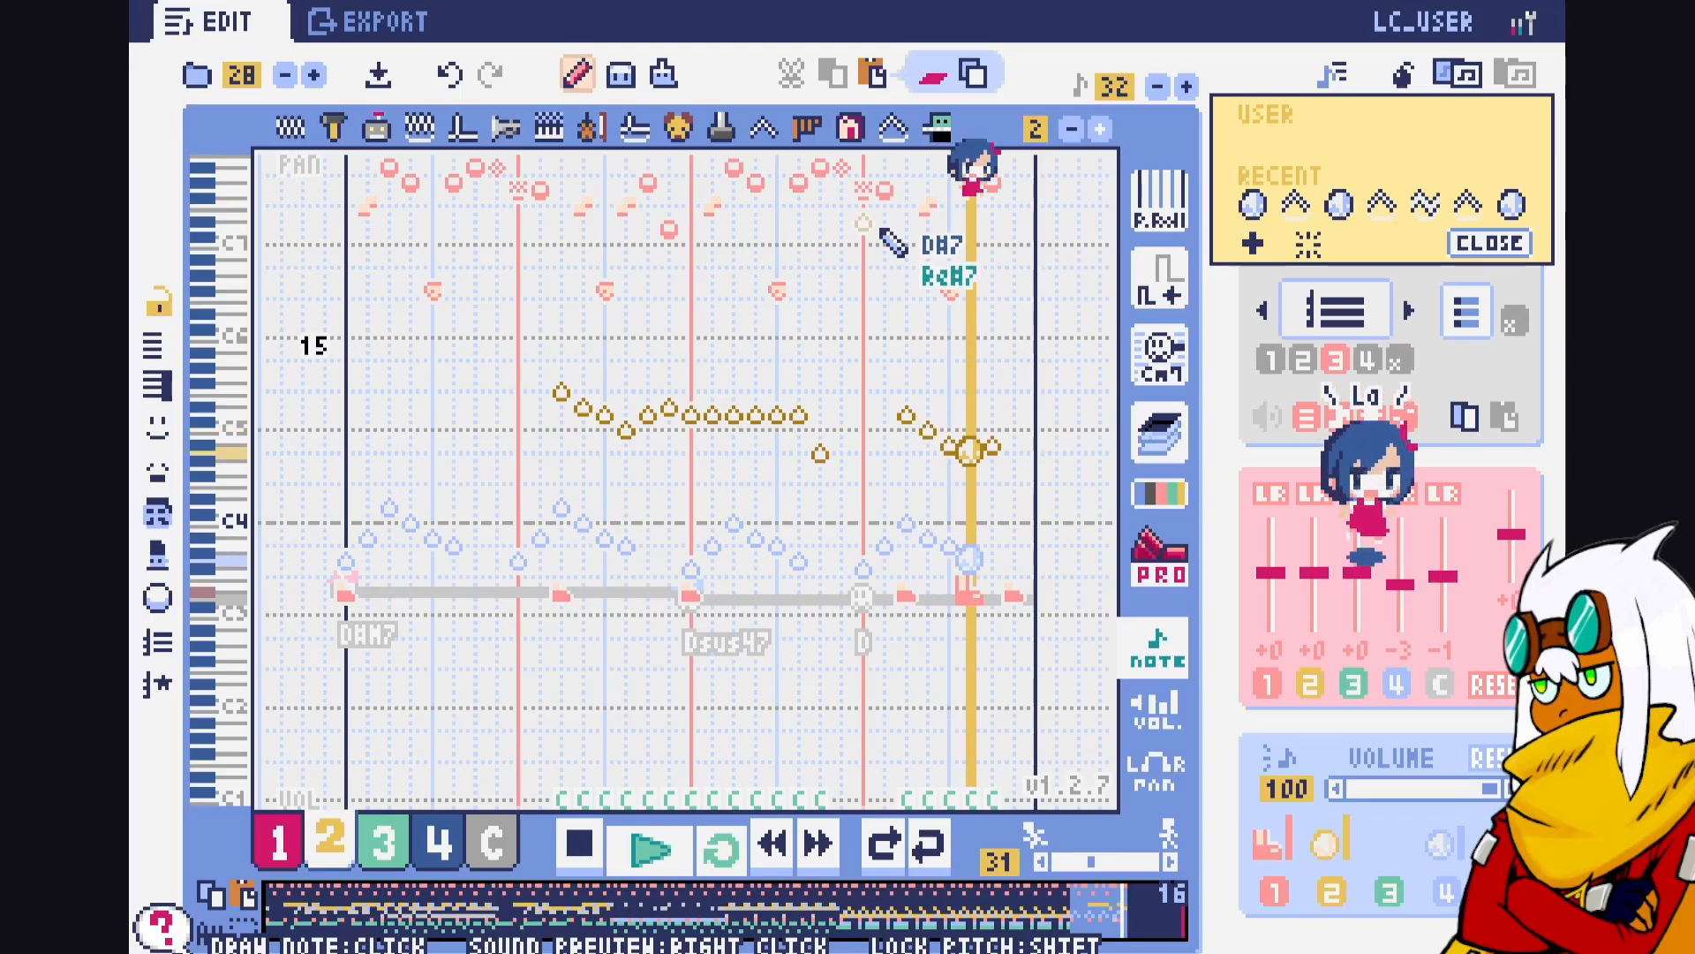
pyautogui.click(1014, 431)
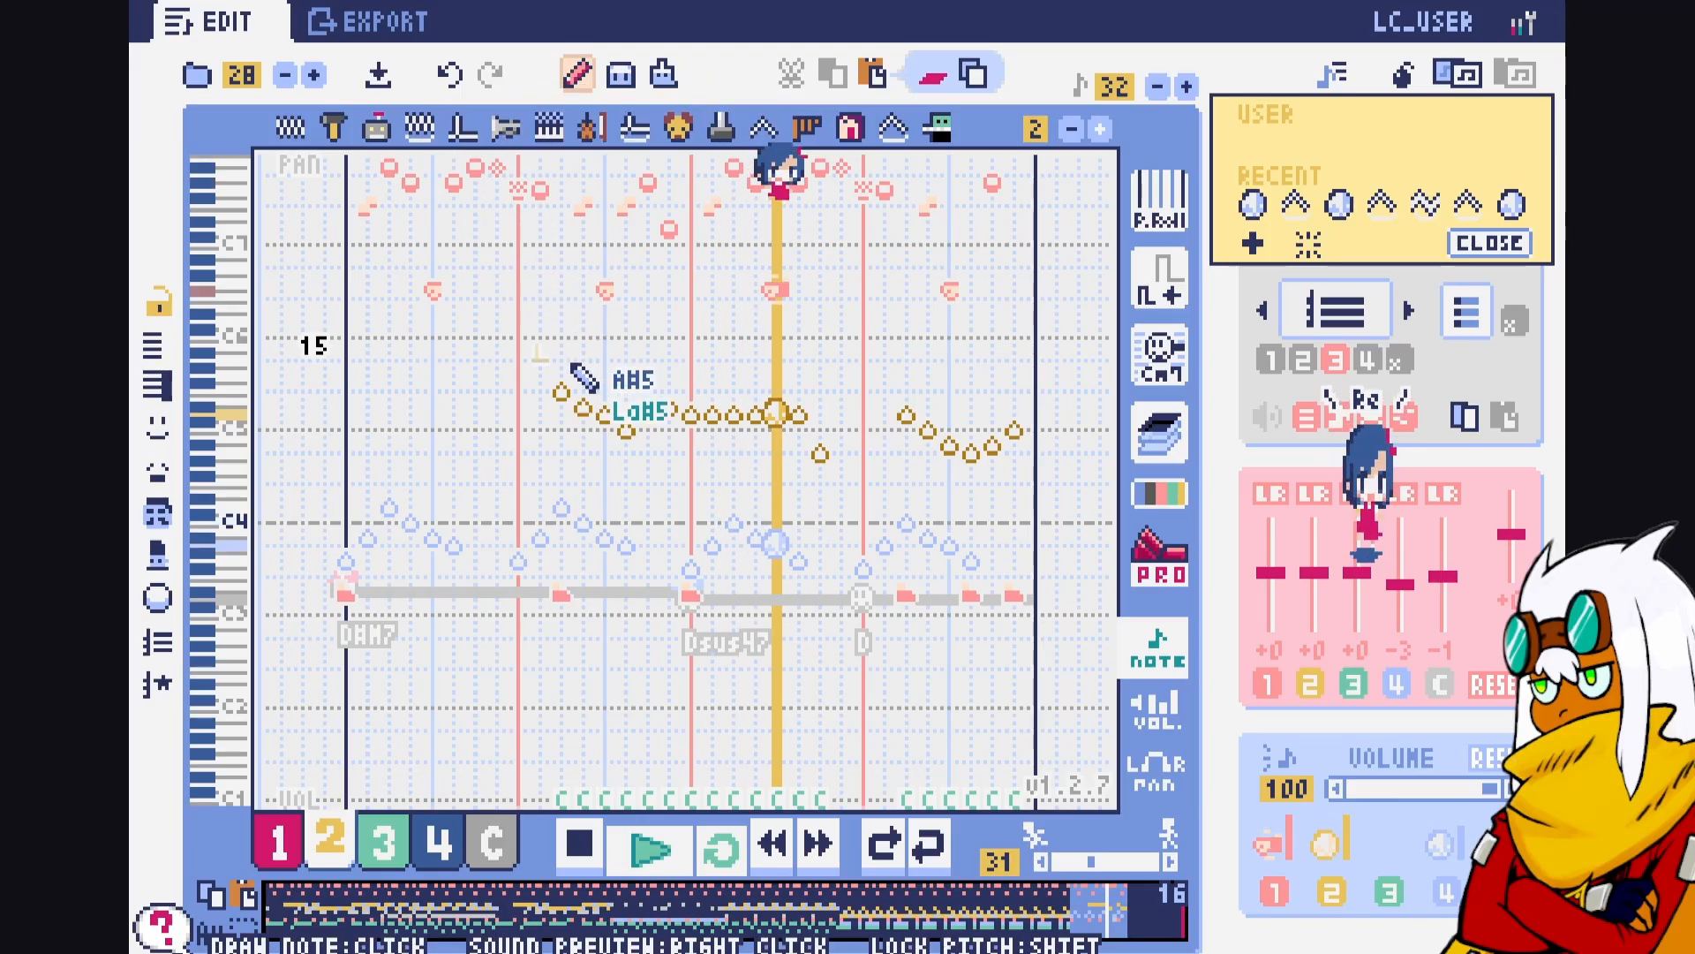
# Fill page 15's track 2 melody with the 12.5% Pulse tone and give the first phrase's low end note a different tone
pyautogui.click(583, 407)
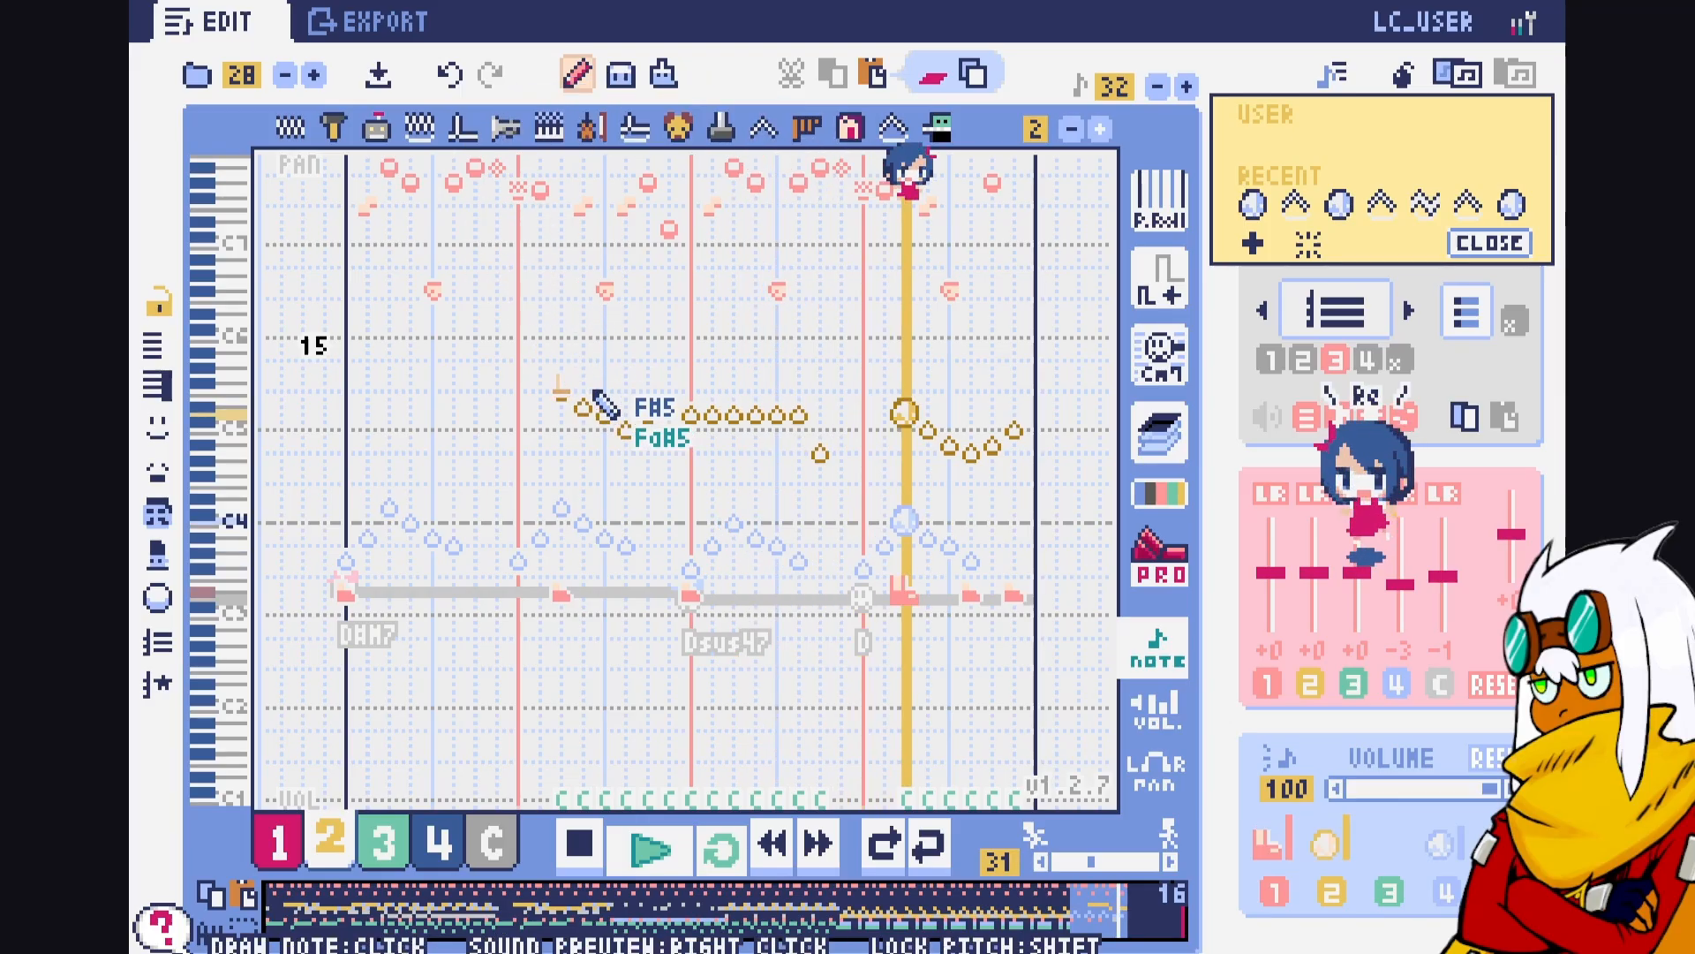
pyautogui.click(663, 73)
pyautogui.click(564, 394)
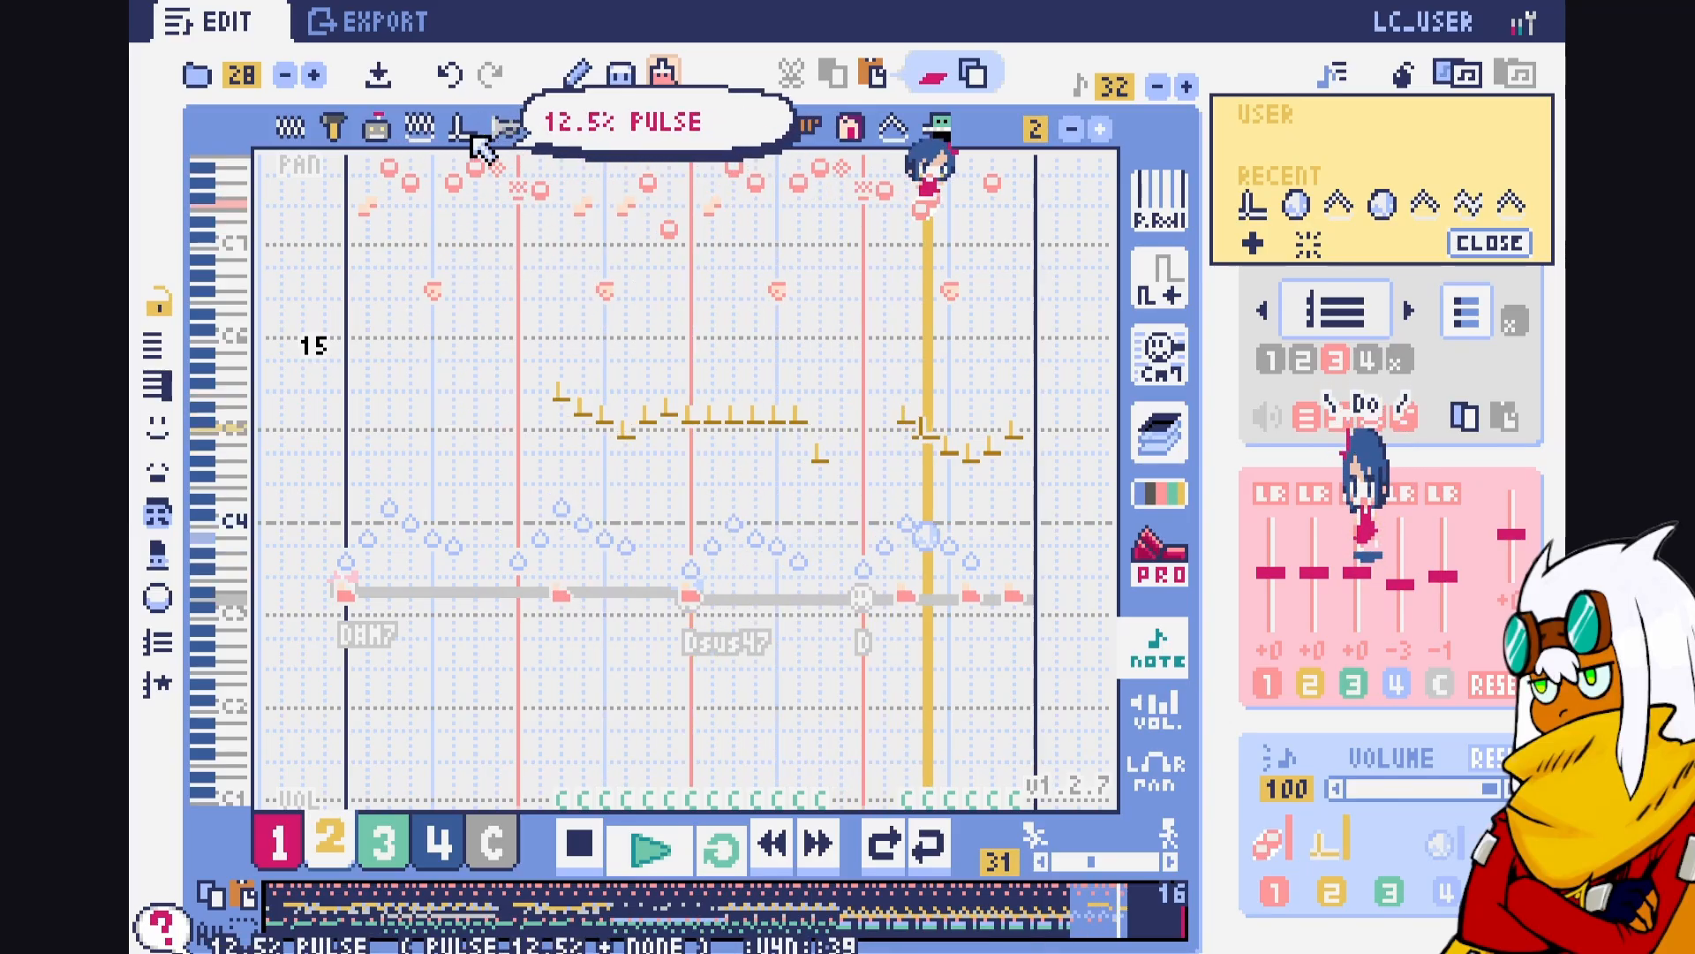
pyautogui.click(635, 128)
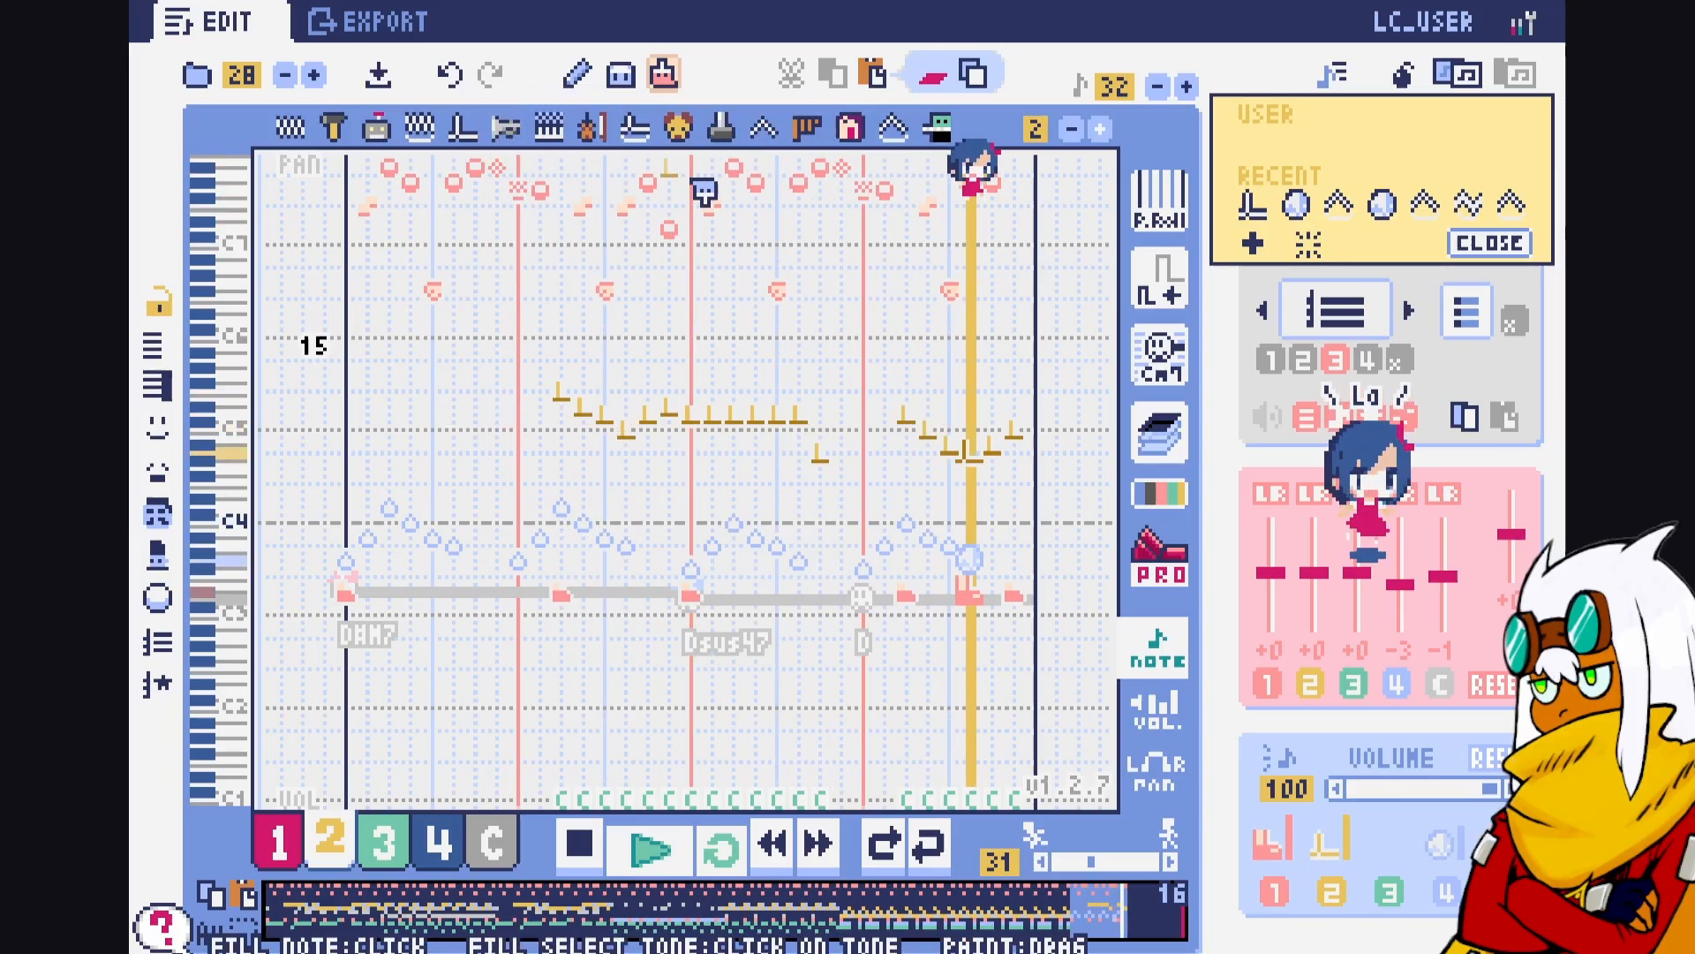
pyautogui.click(844, 465)
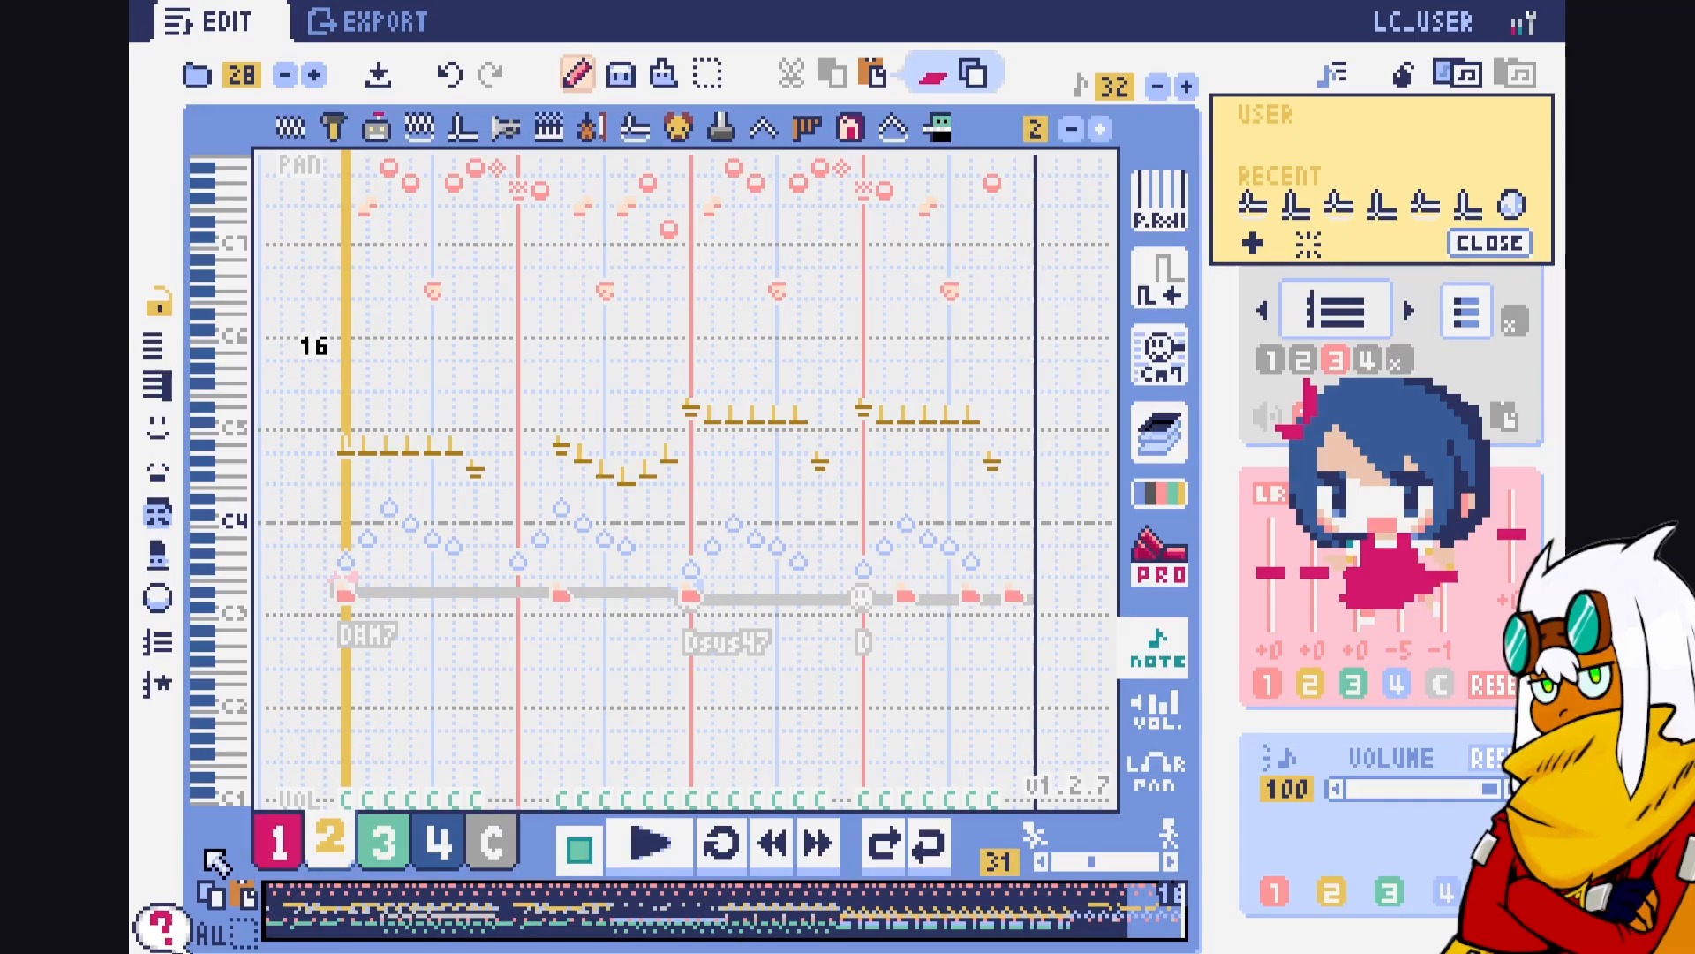
# Look through parts 1, 3, 4 and the chord-rhythm part on page 16, and return to part 1
pyautogui.click(278, 844)
pyautogui.click(383, 846)
pyautogui.click(431, 846)
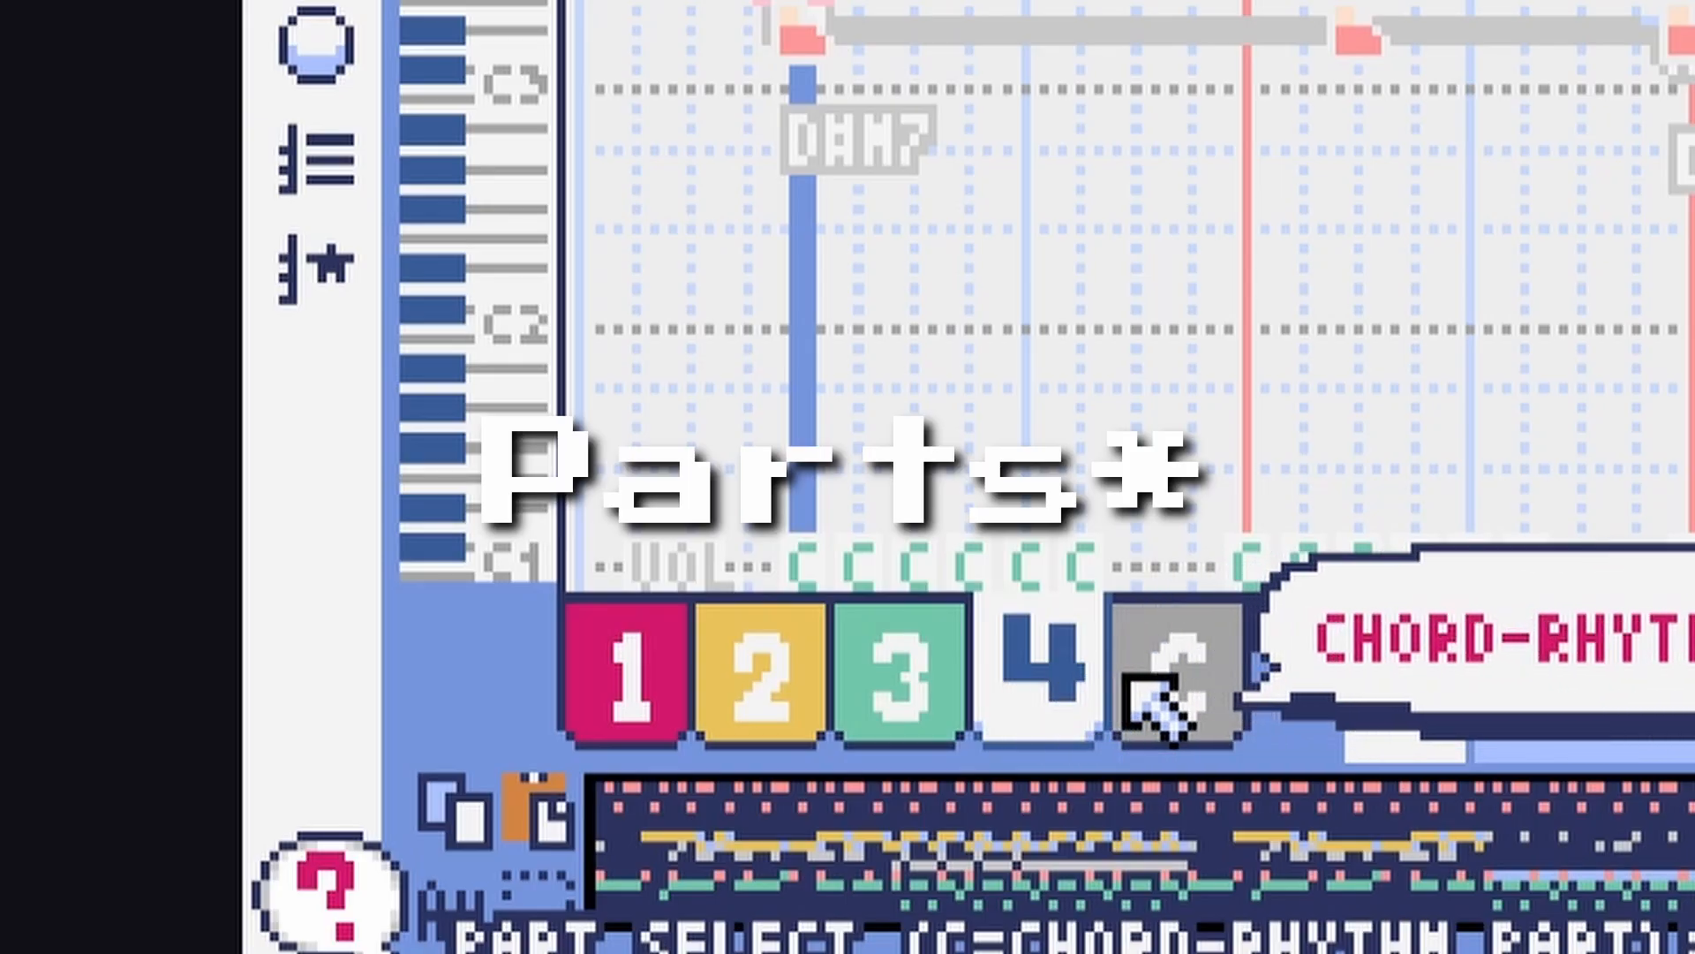
pyautogui.click(1137, 697)
pyautogui.click(654, 697)
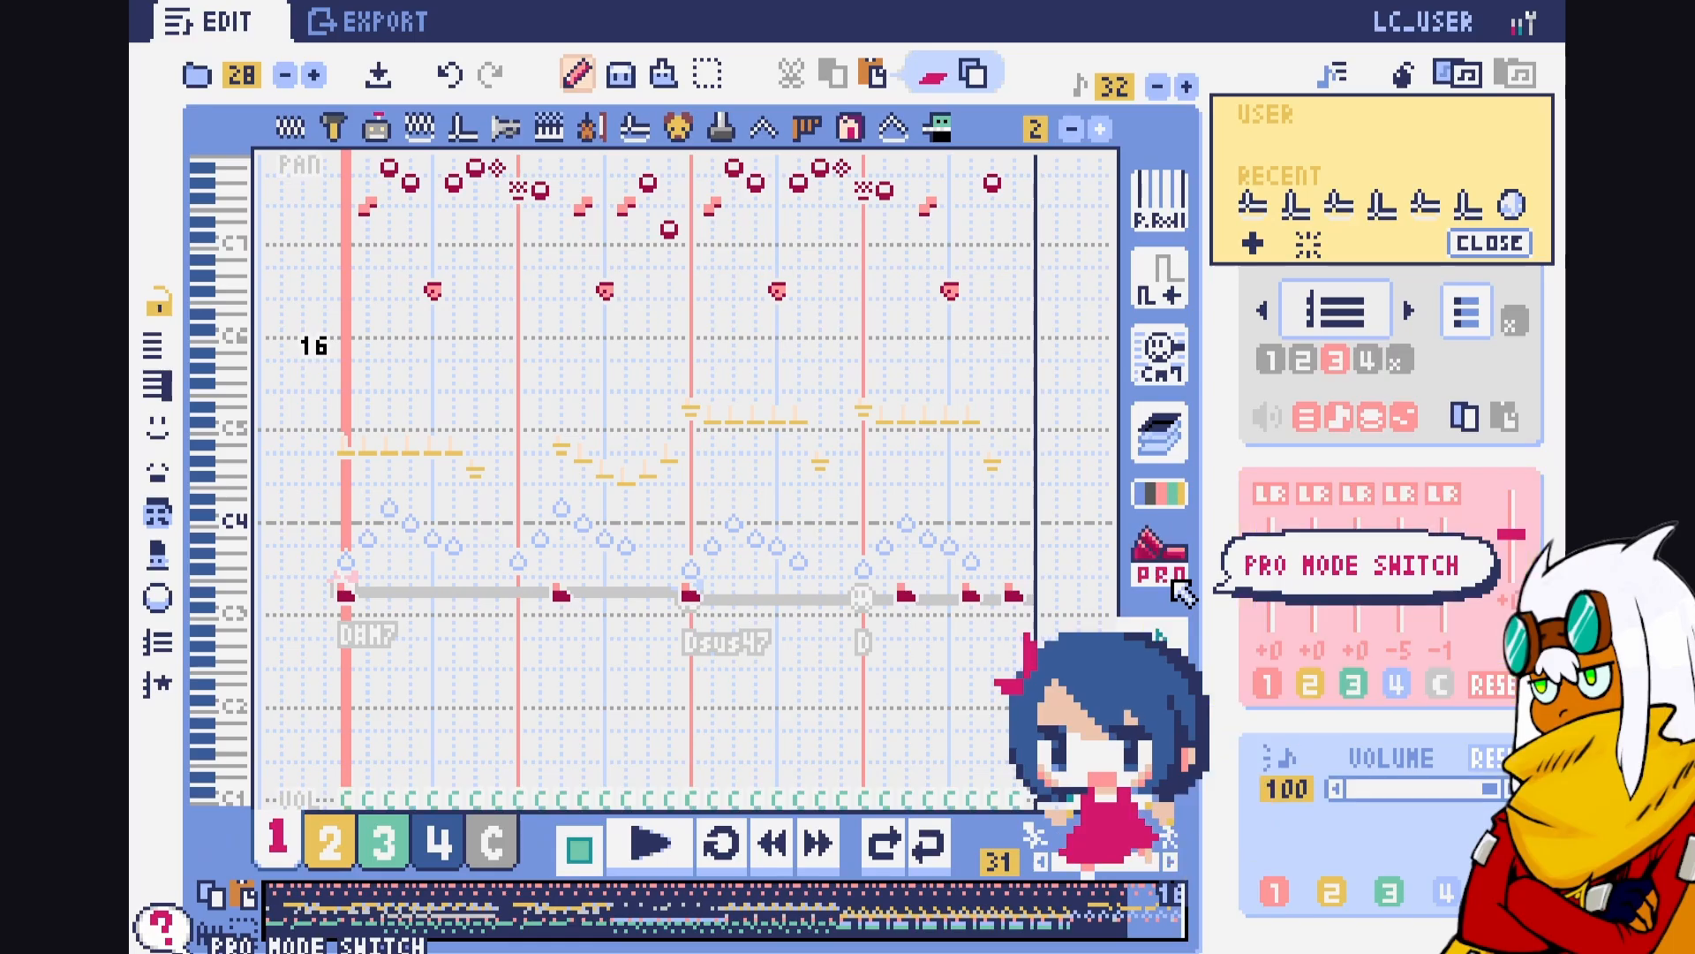
# Look at the volume and pan editing modes for part 1 and return to note editing
pyautogui.moveTo(1127, 786); pyautogui.dragTo(1478, 555)
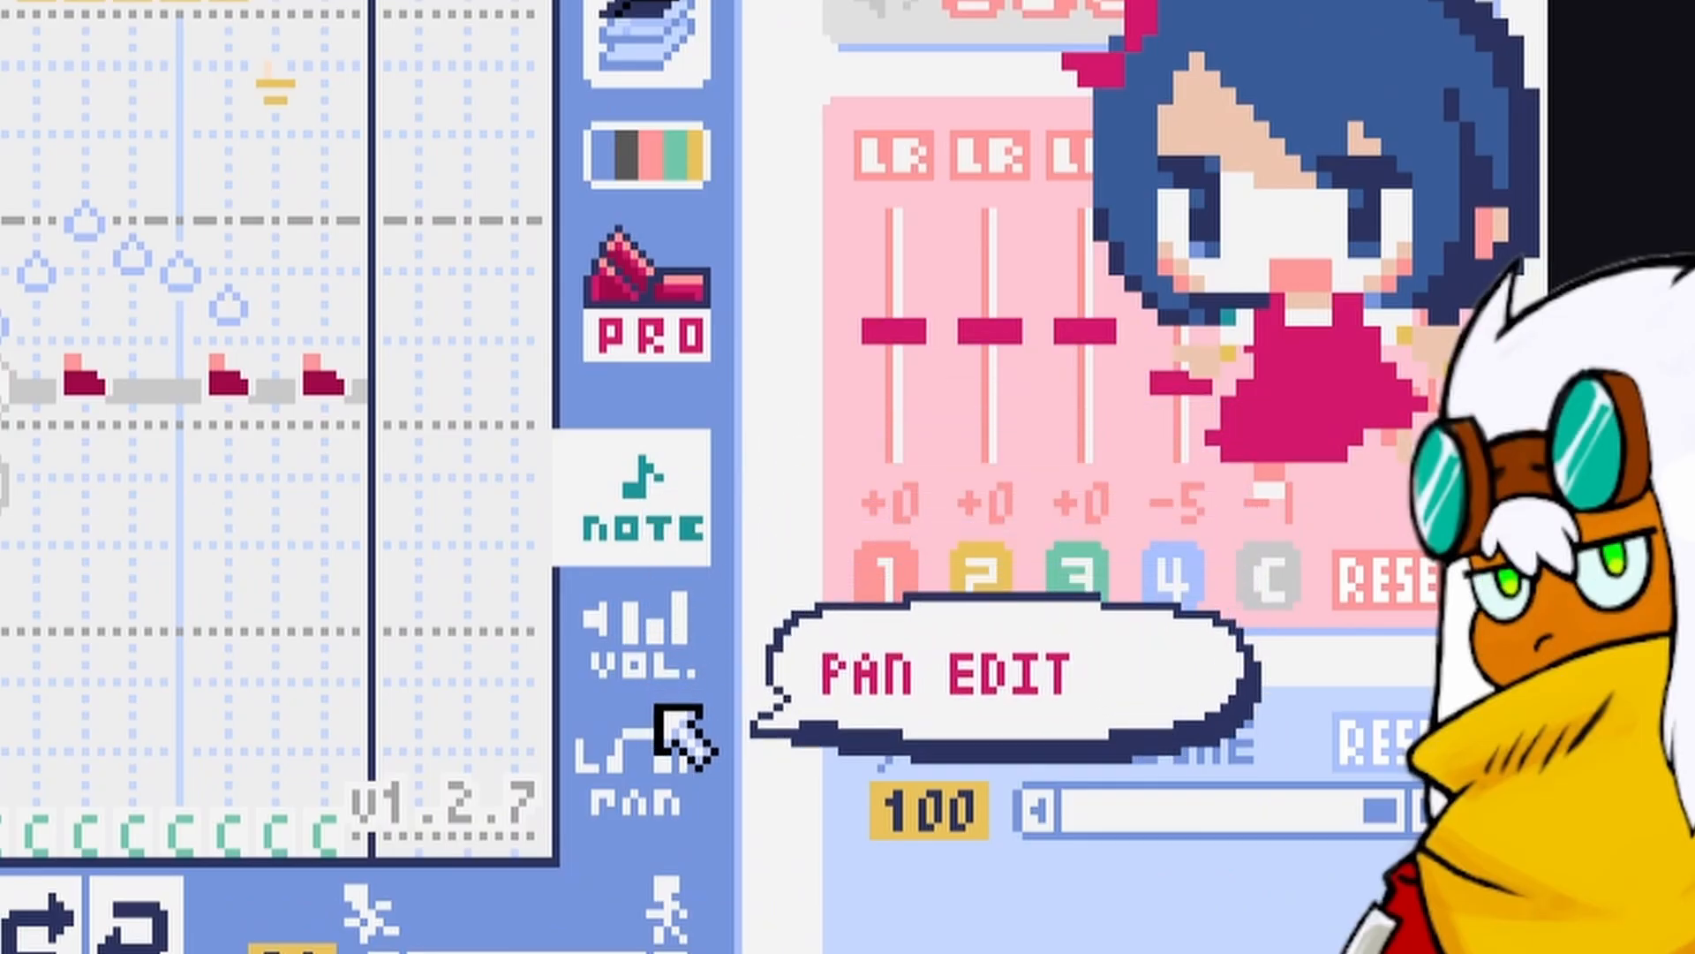
pyautogui.click(636, 641)
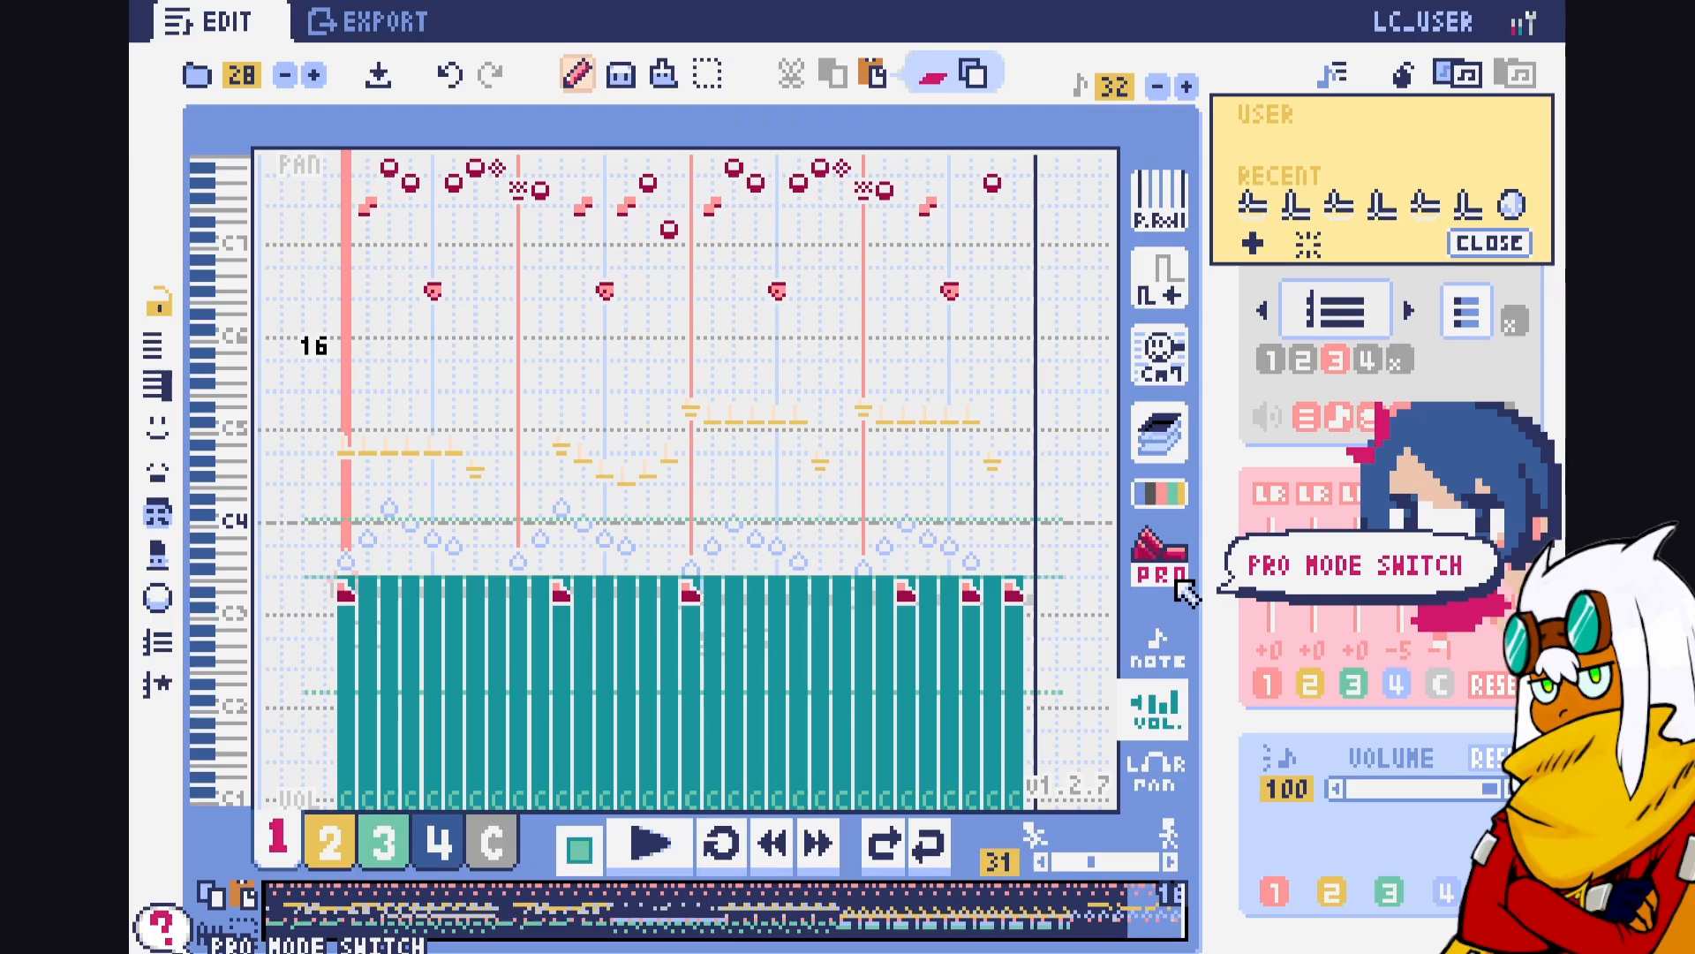
pyautogui.click(1161, 649)
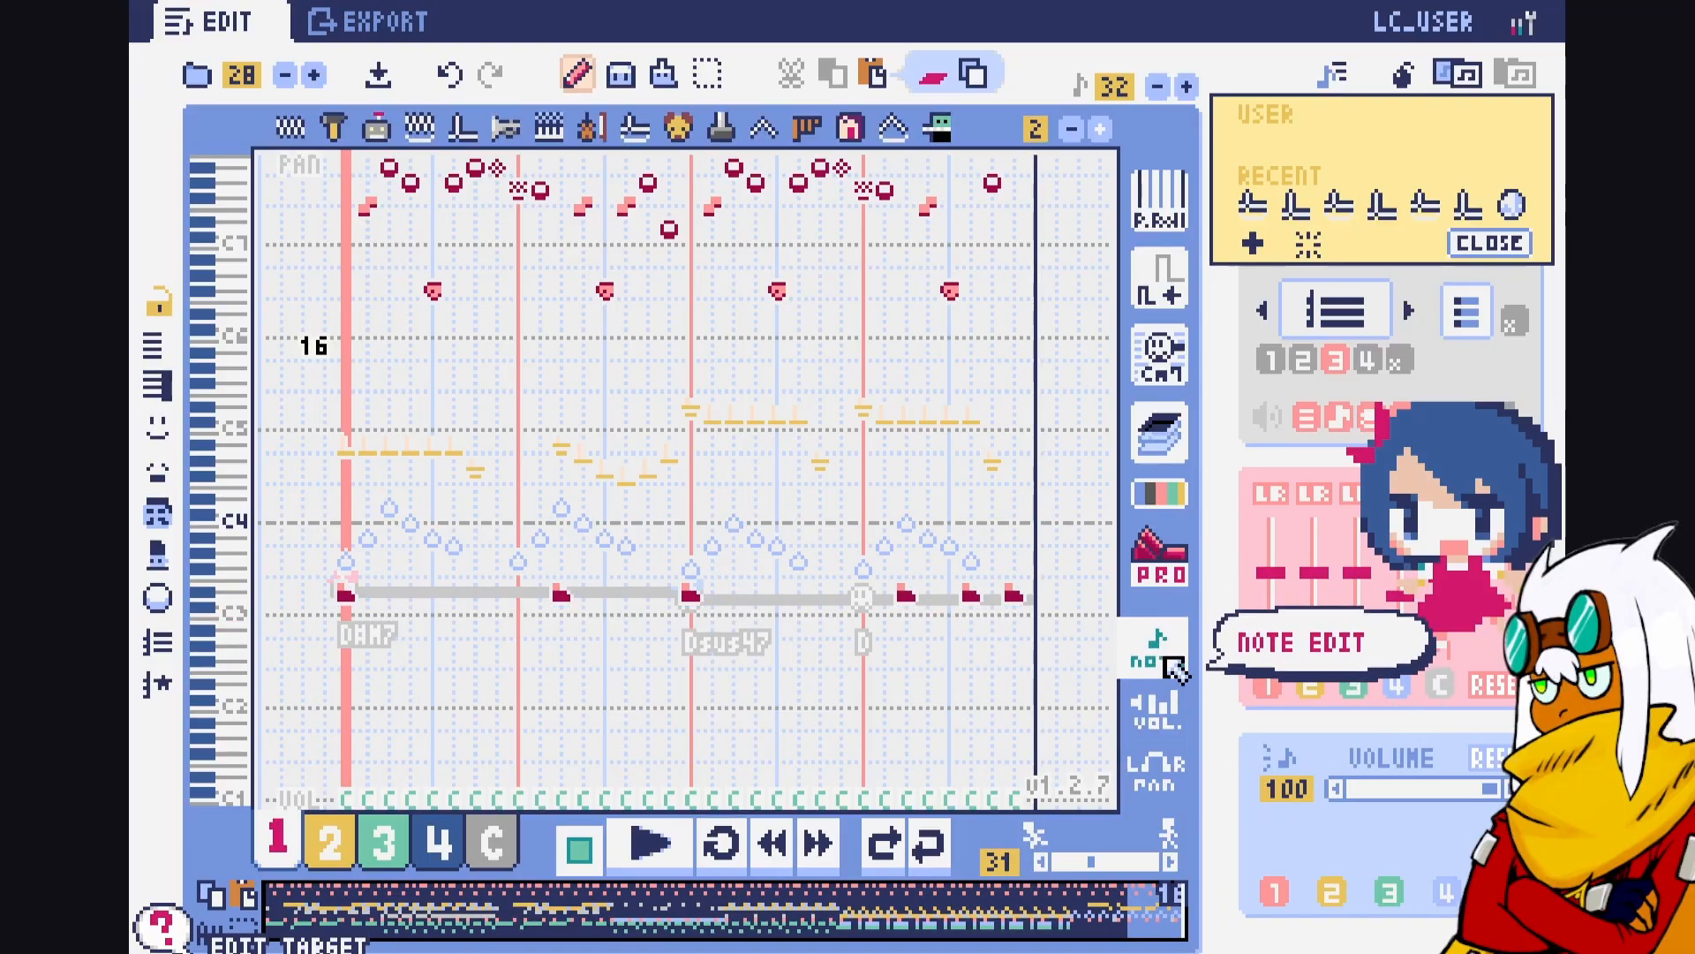
pyautogui.click(1156, 775)
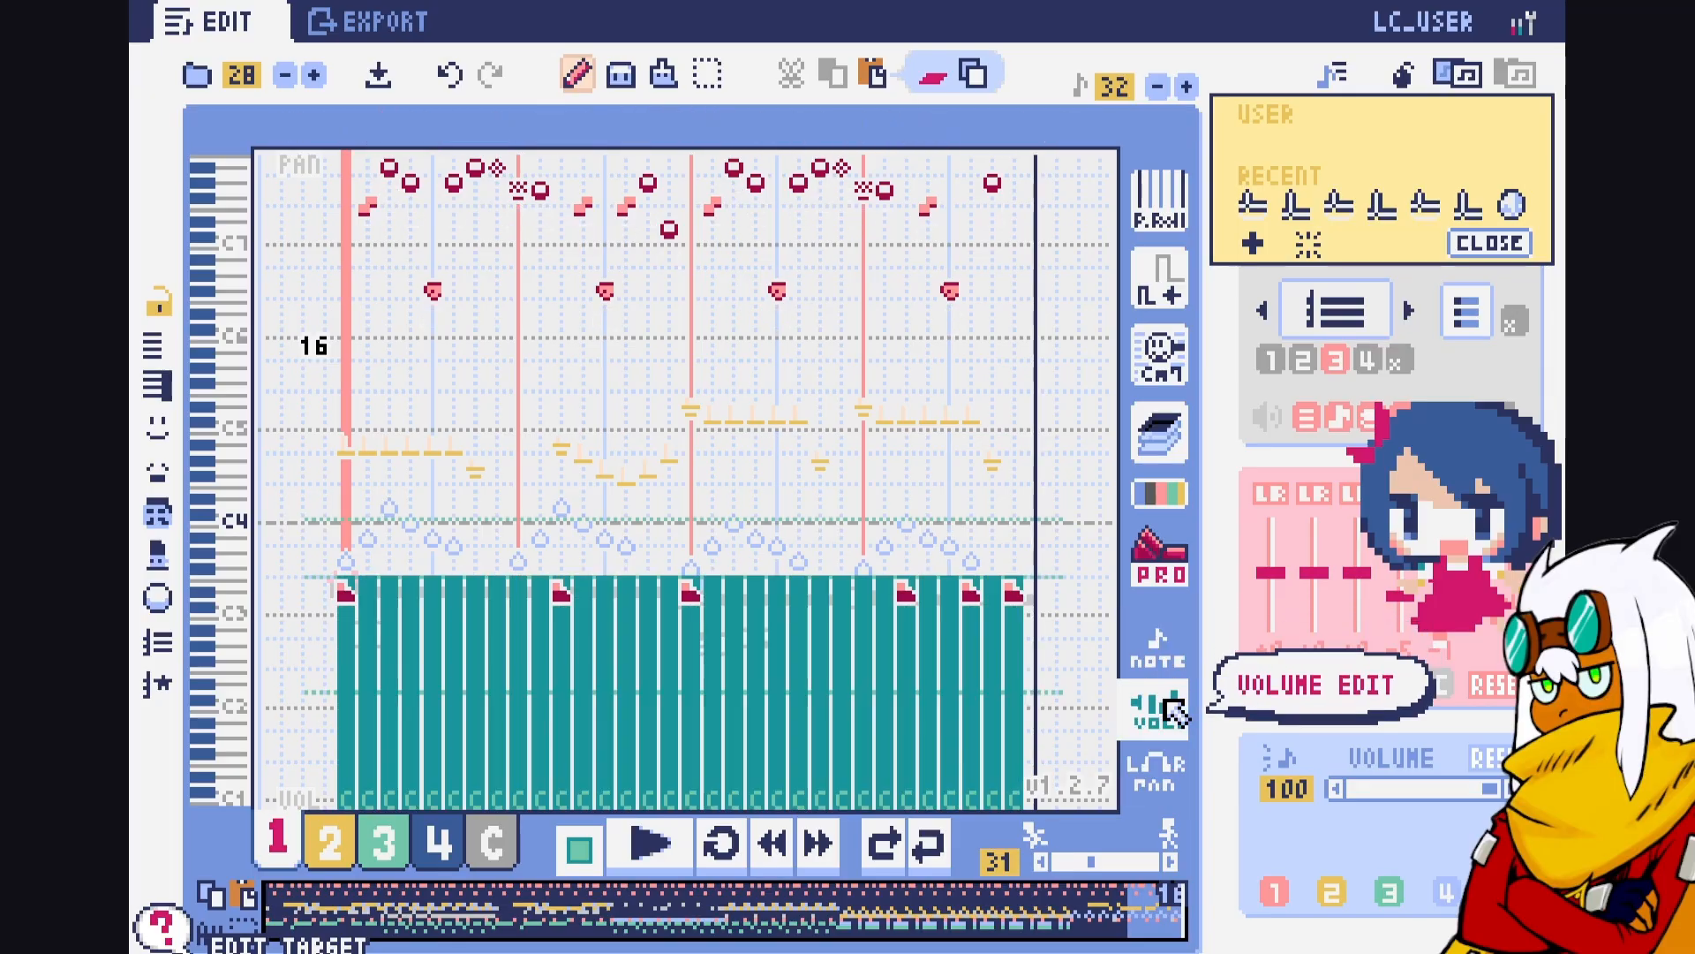
pyautogui.click(1158, 652)
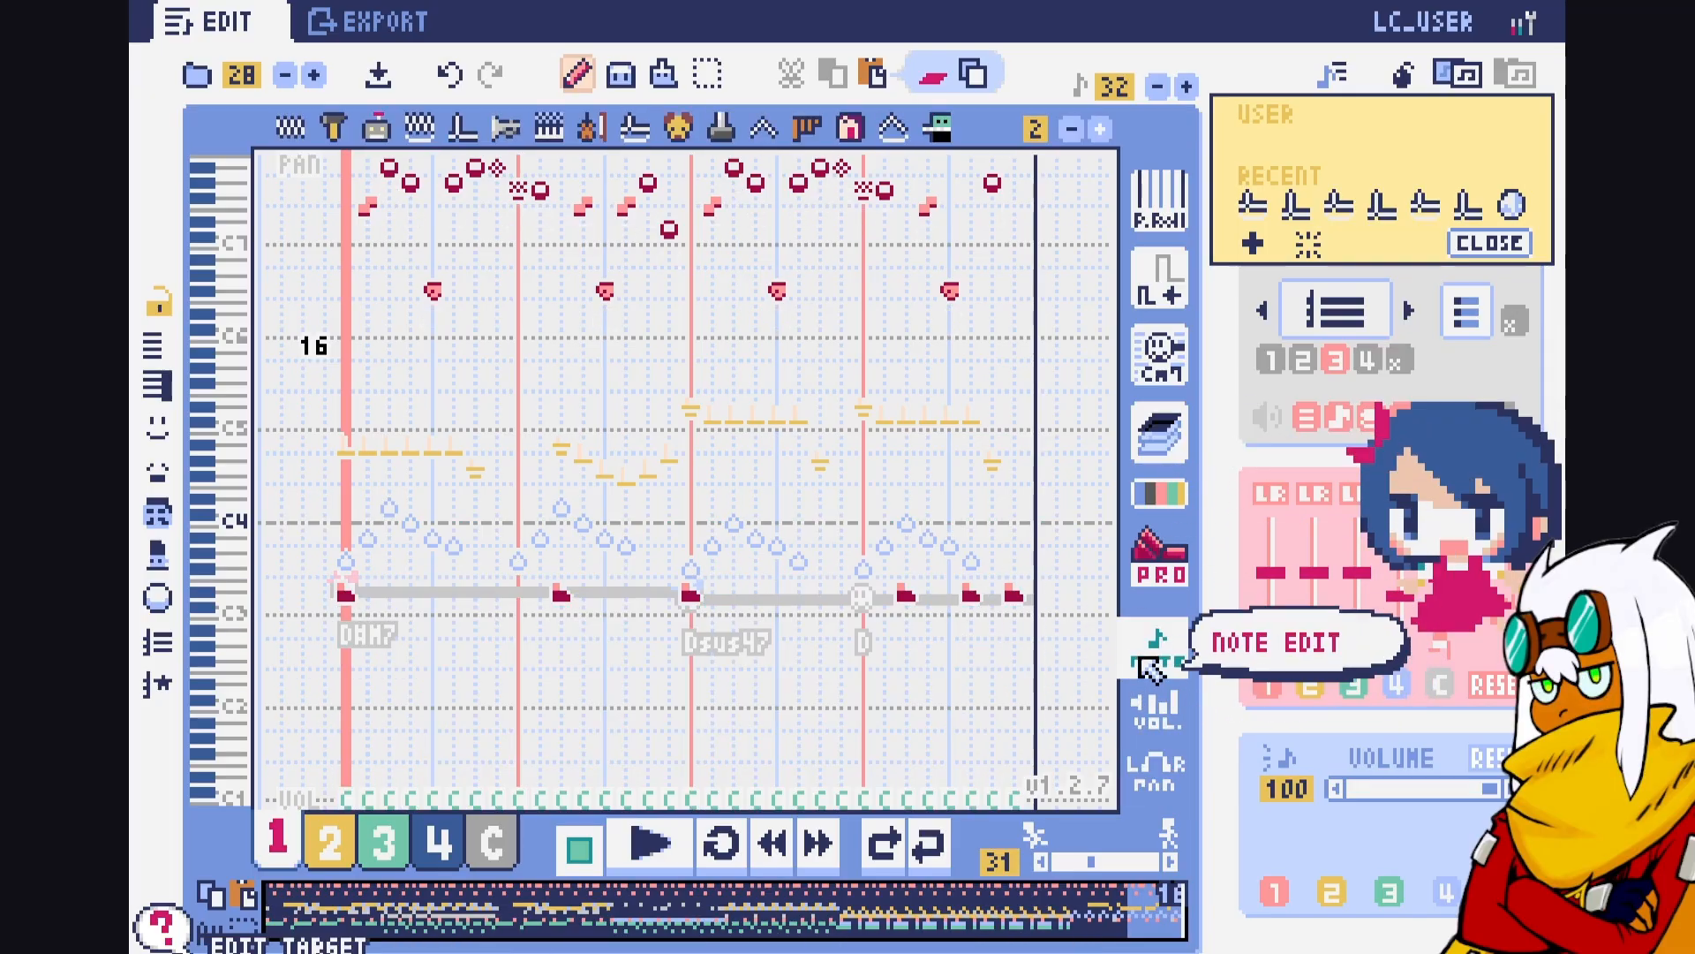
# Try the Cute, Chic and Basic system palettes in the color settings and restore the original Basic colors
pyautogui.click(1164, 493)
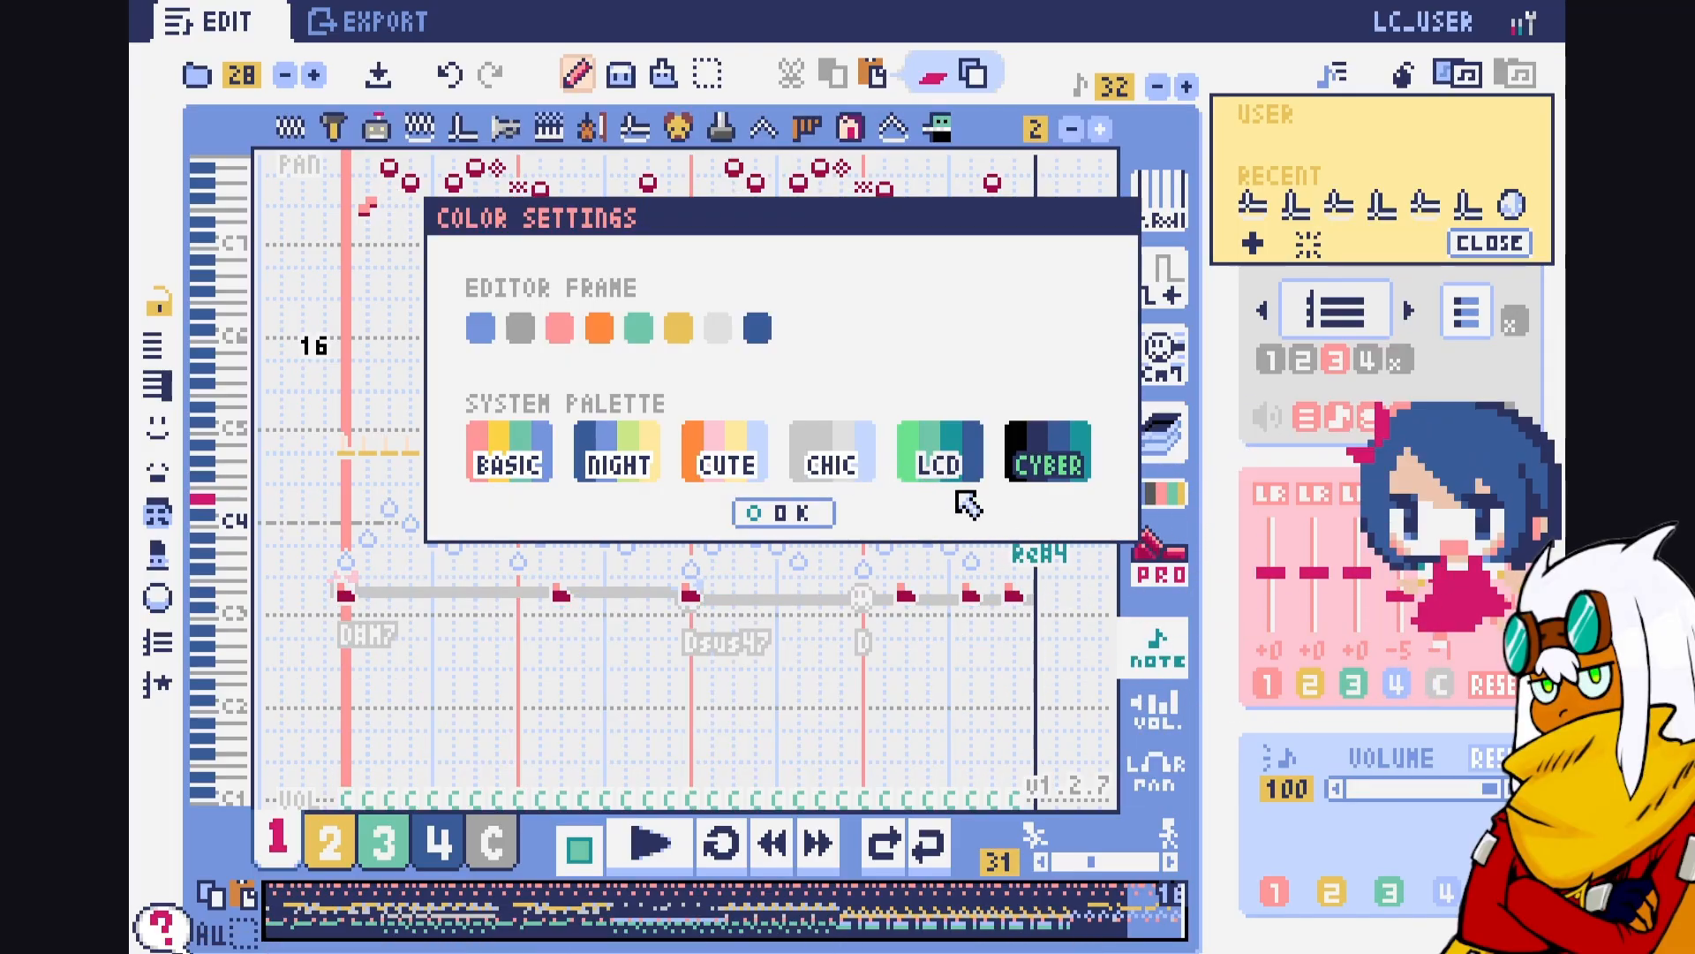
pyautogui.click(739, 465)
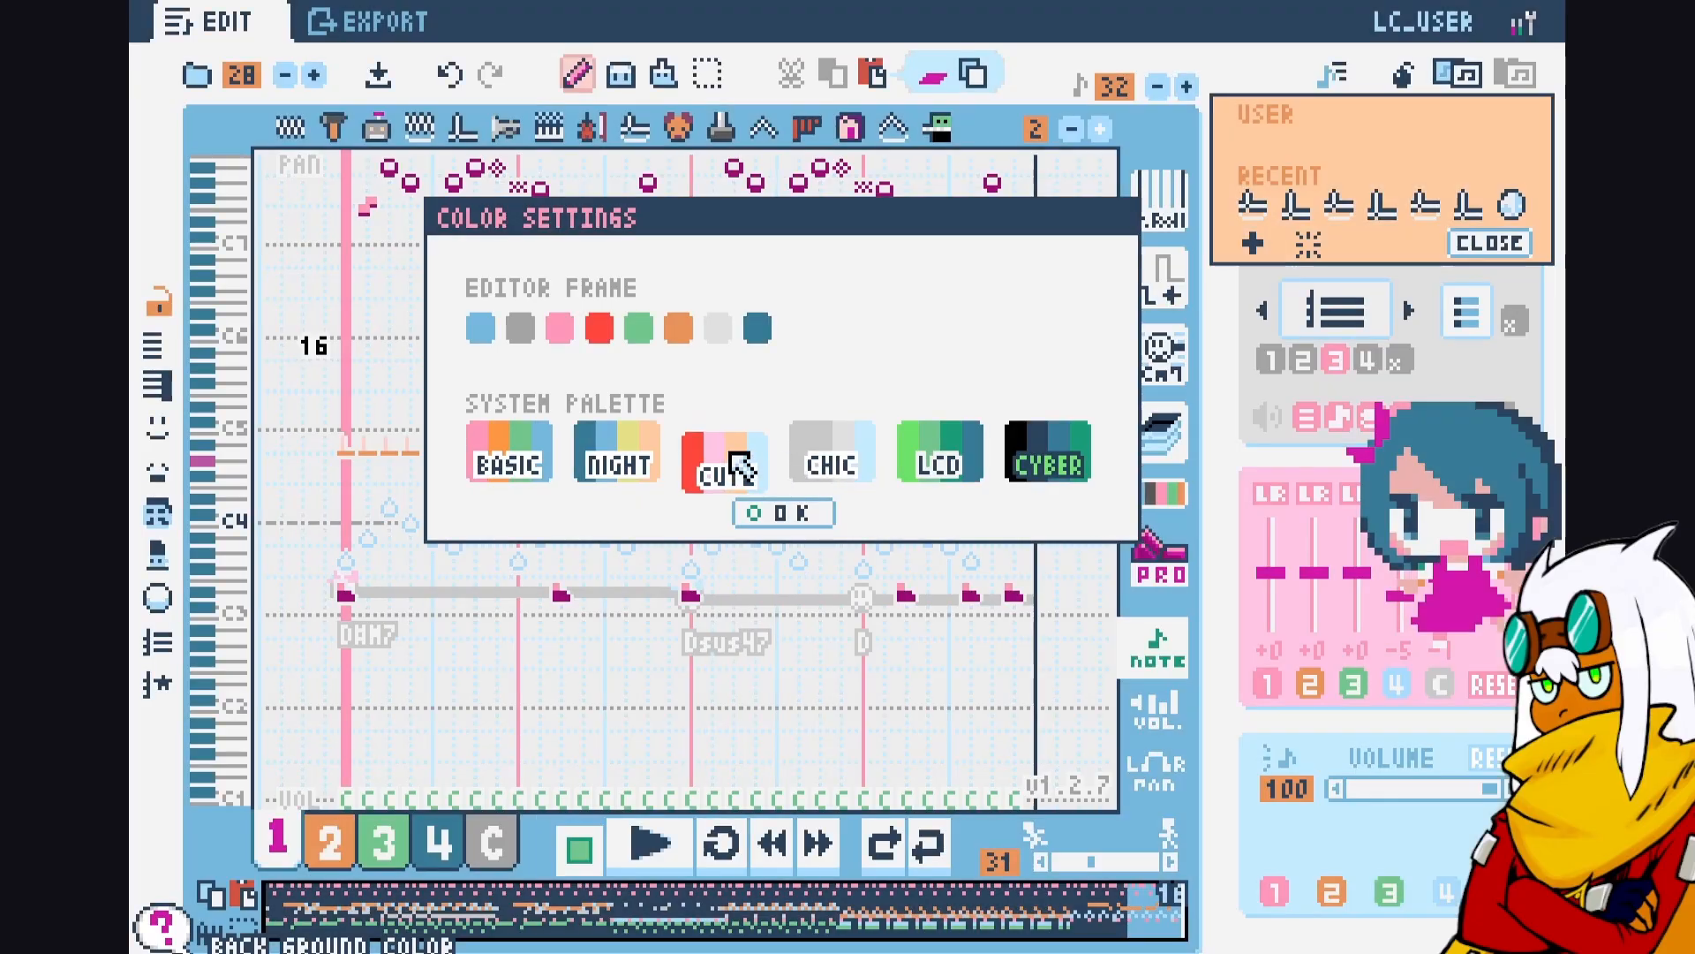
pyautogui.click(805, 468)
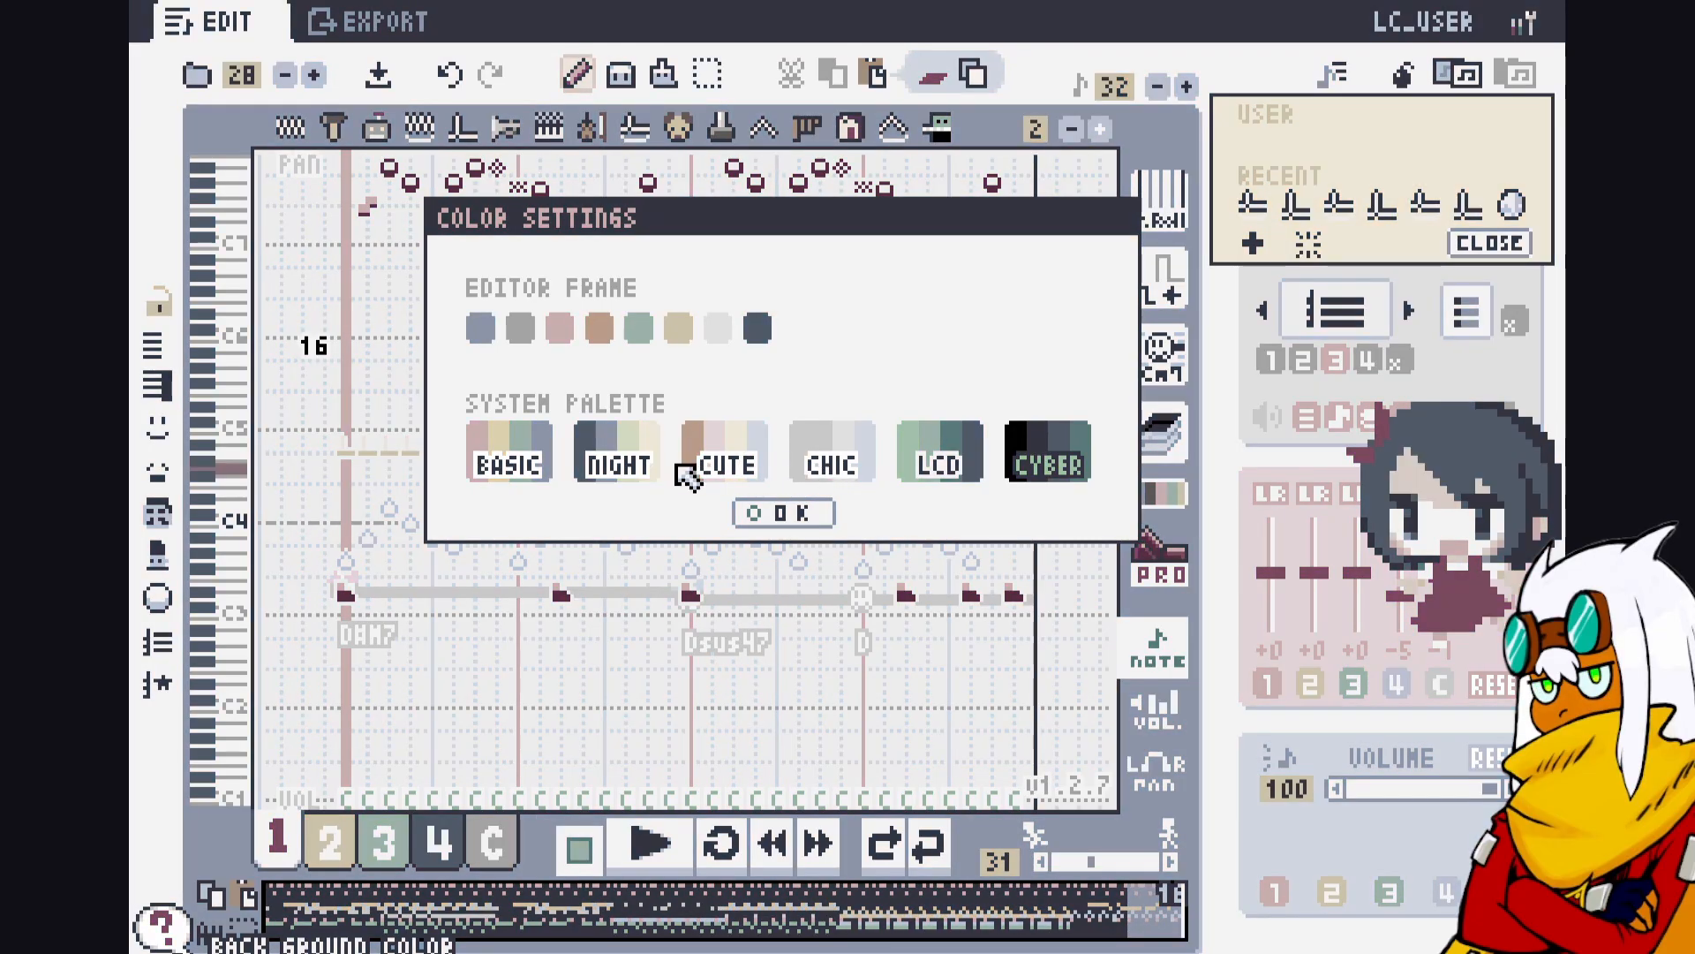
pyautogui.click(519, 468)
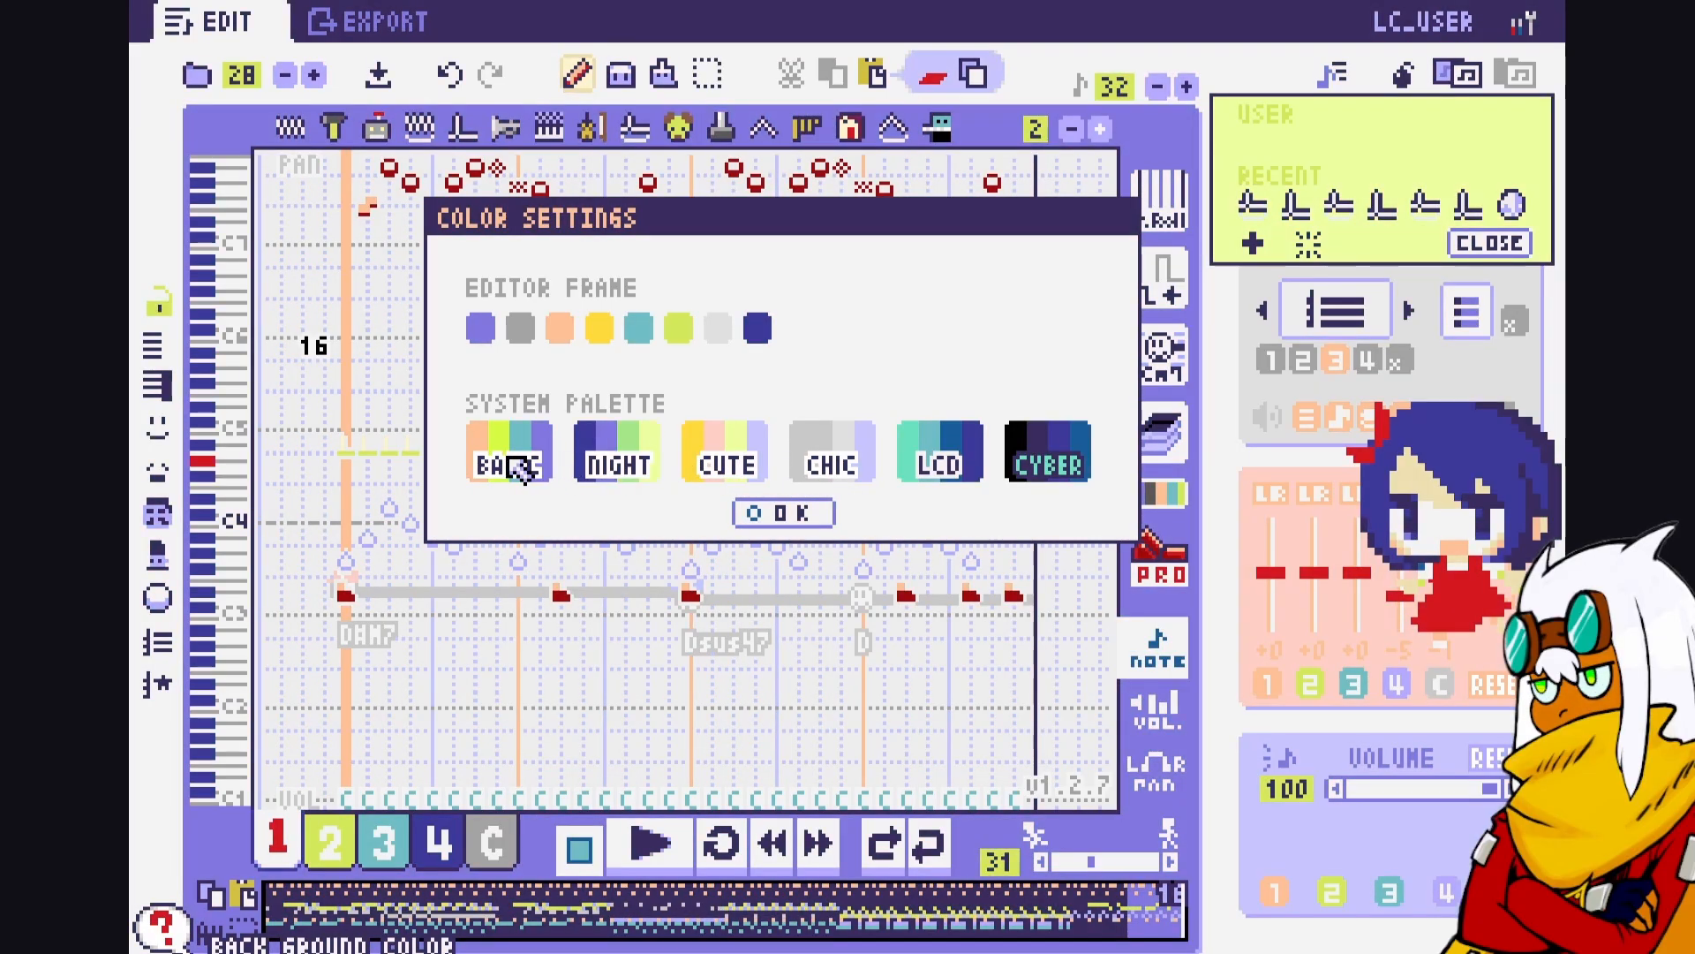
pyautogui.click(514, 460)
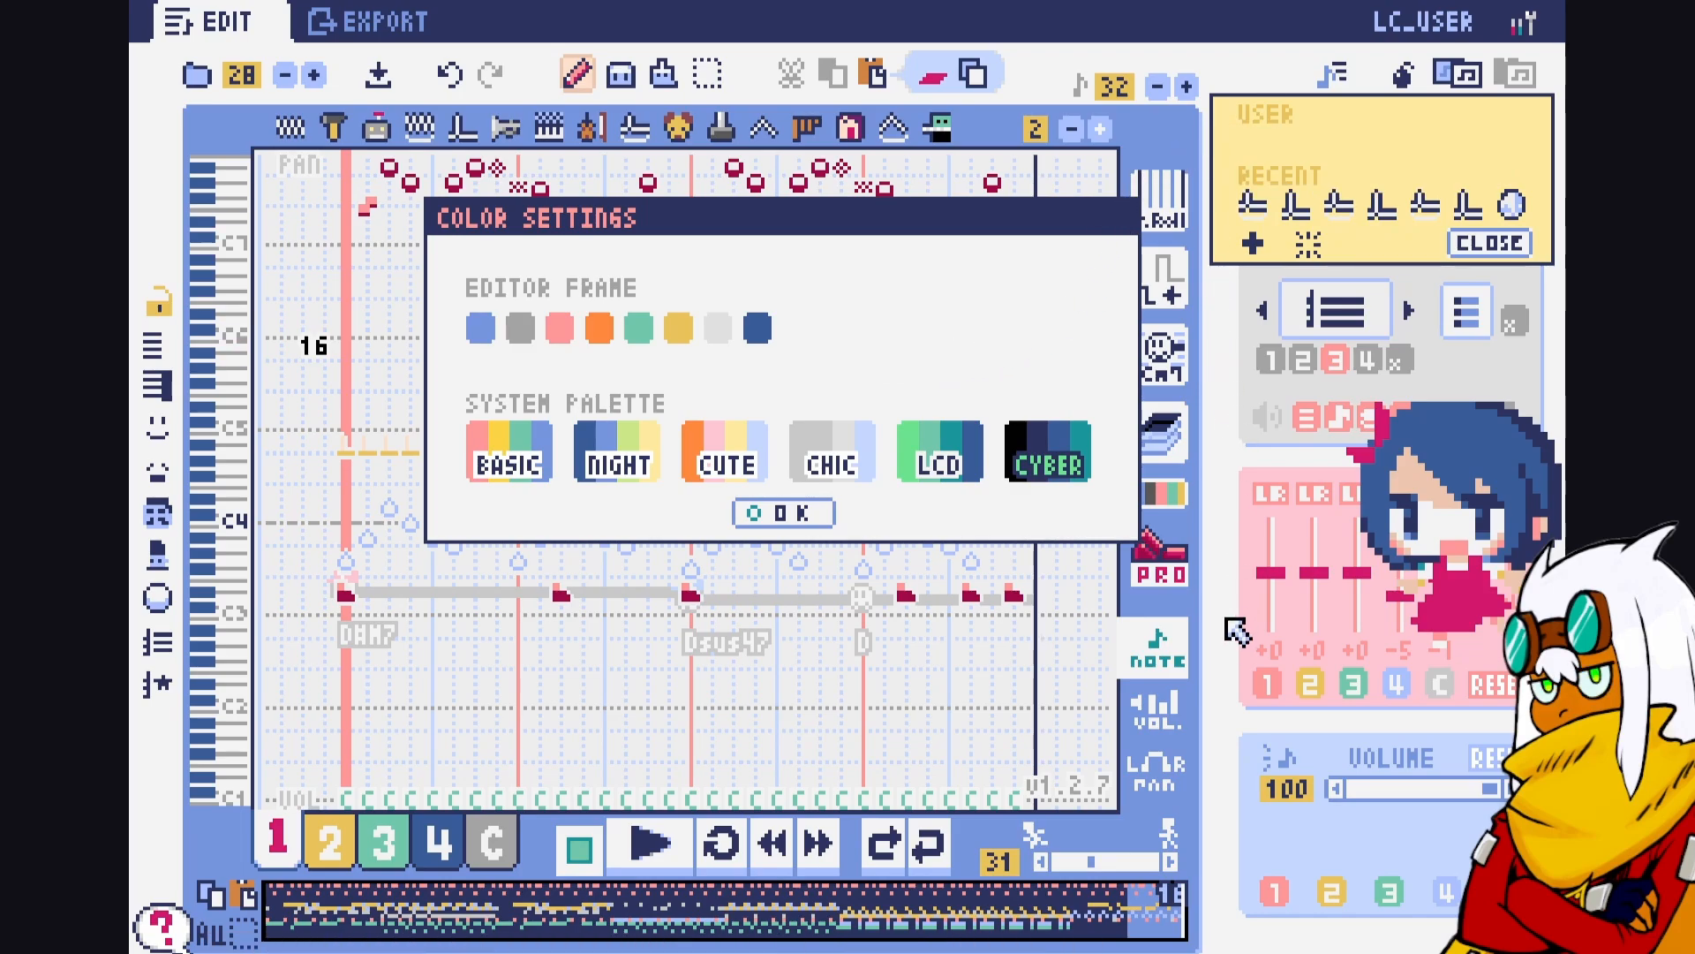
pyautogui.click(761, 512)
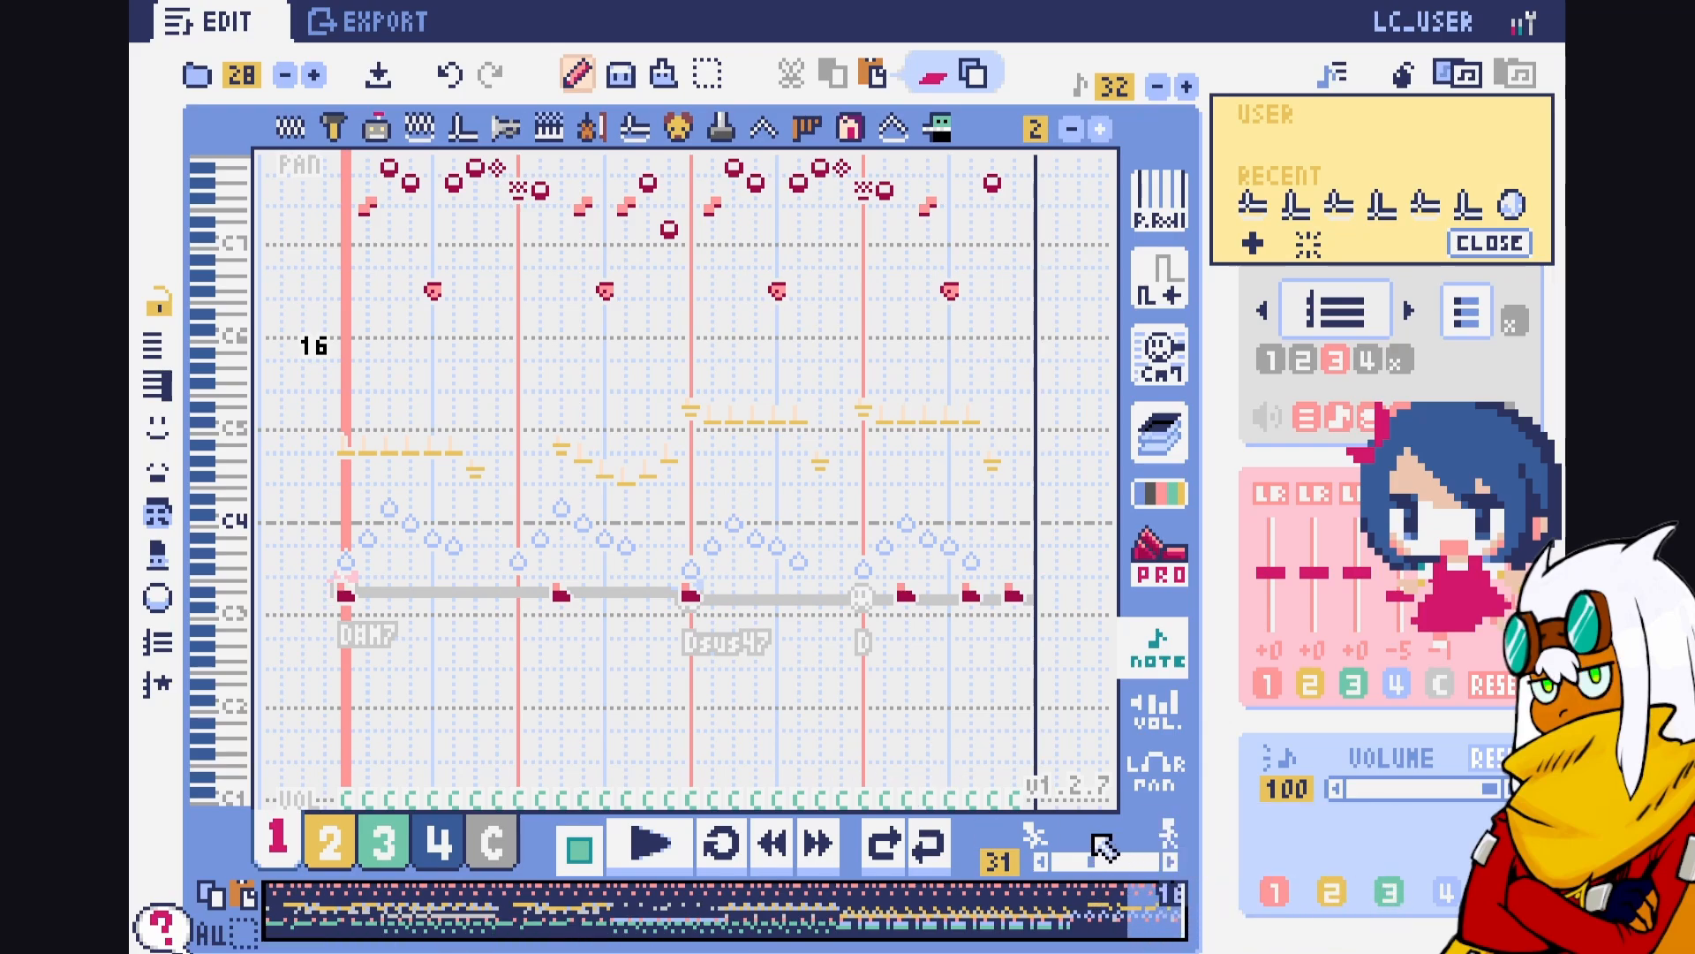
# Compare the staff display with the piano roll display on page 16 and return to the piano roll
pyautogui.moveTo(1114, 866)
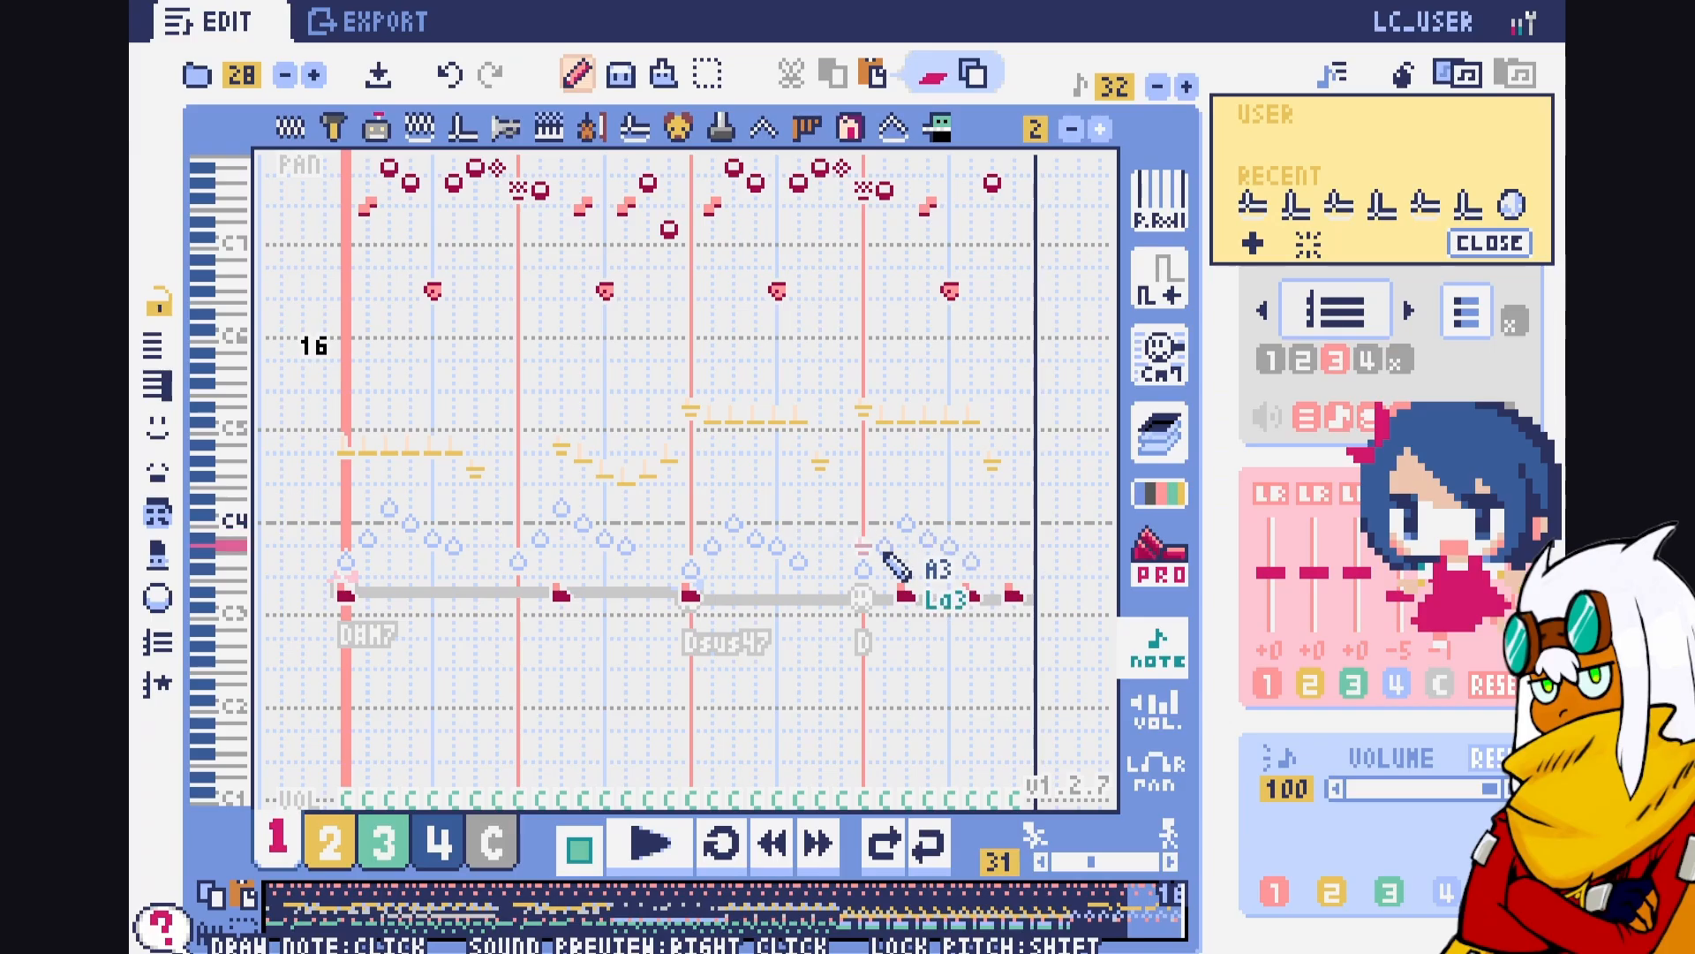
pyautogui.click(1170, 223)
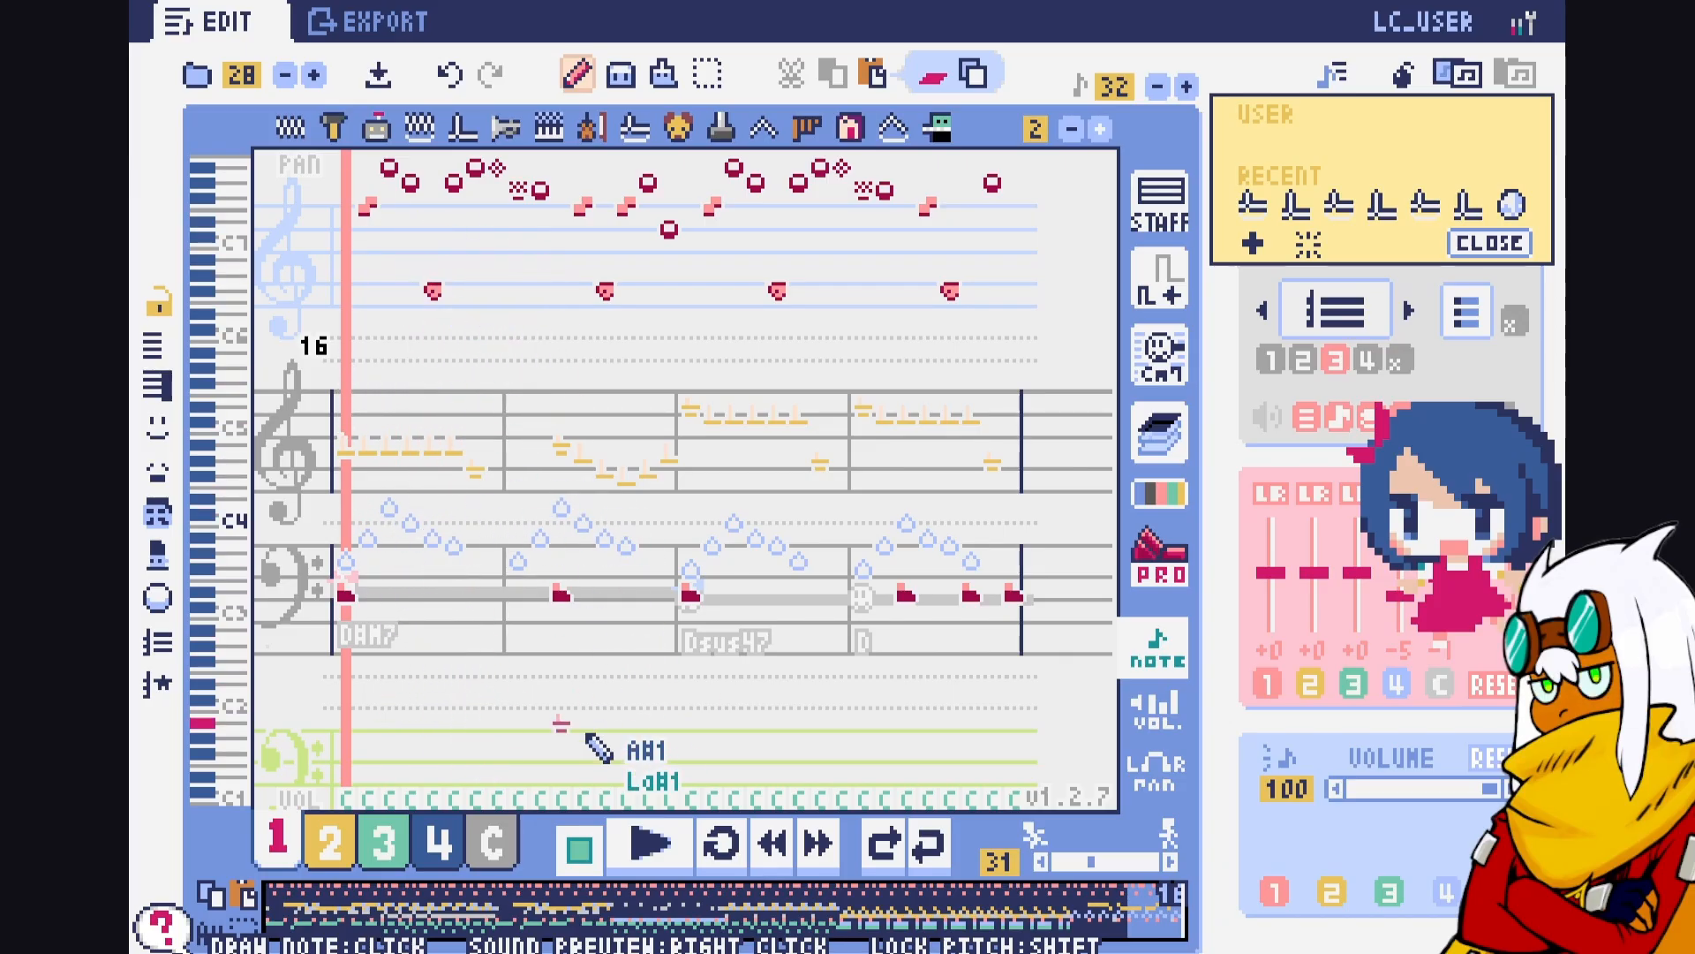
pyautogui.click(1183, 216)
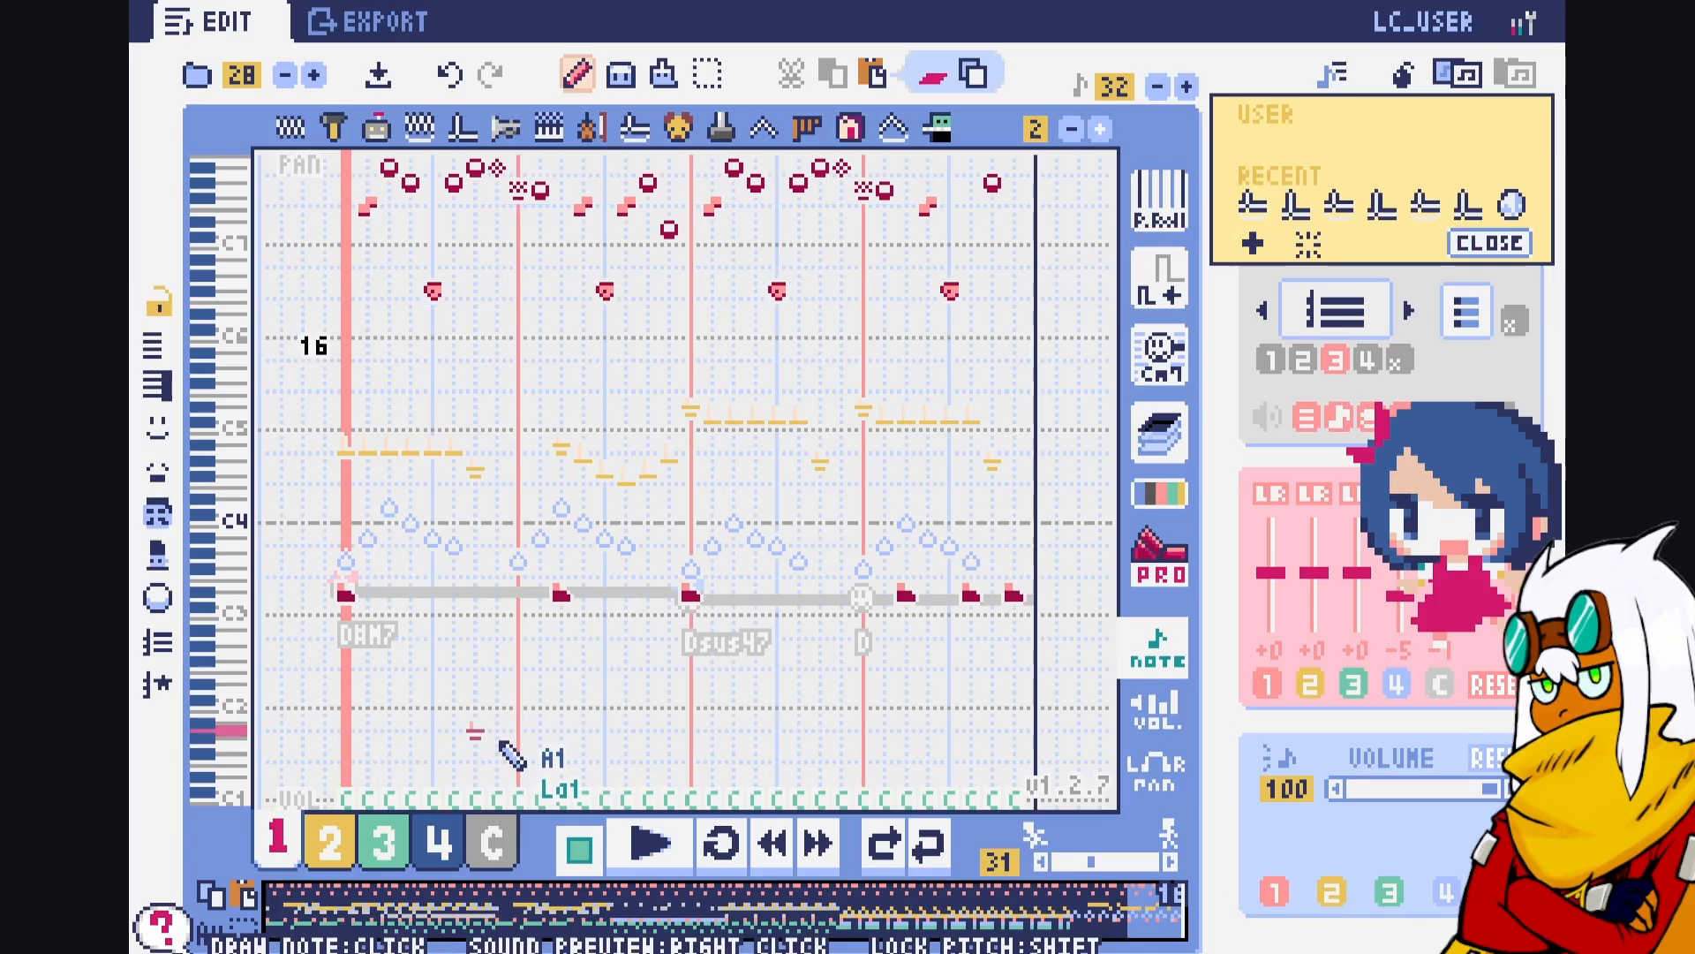
pyautogui.click(1183, 212)
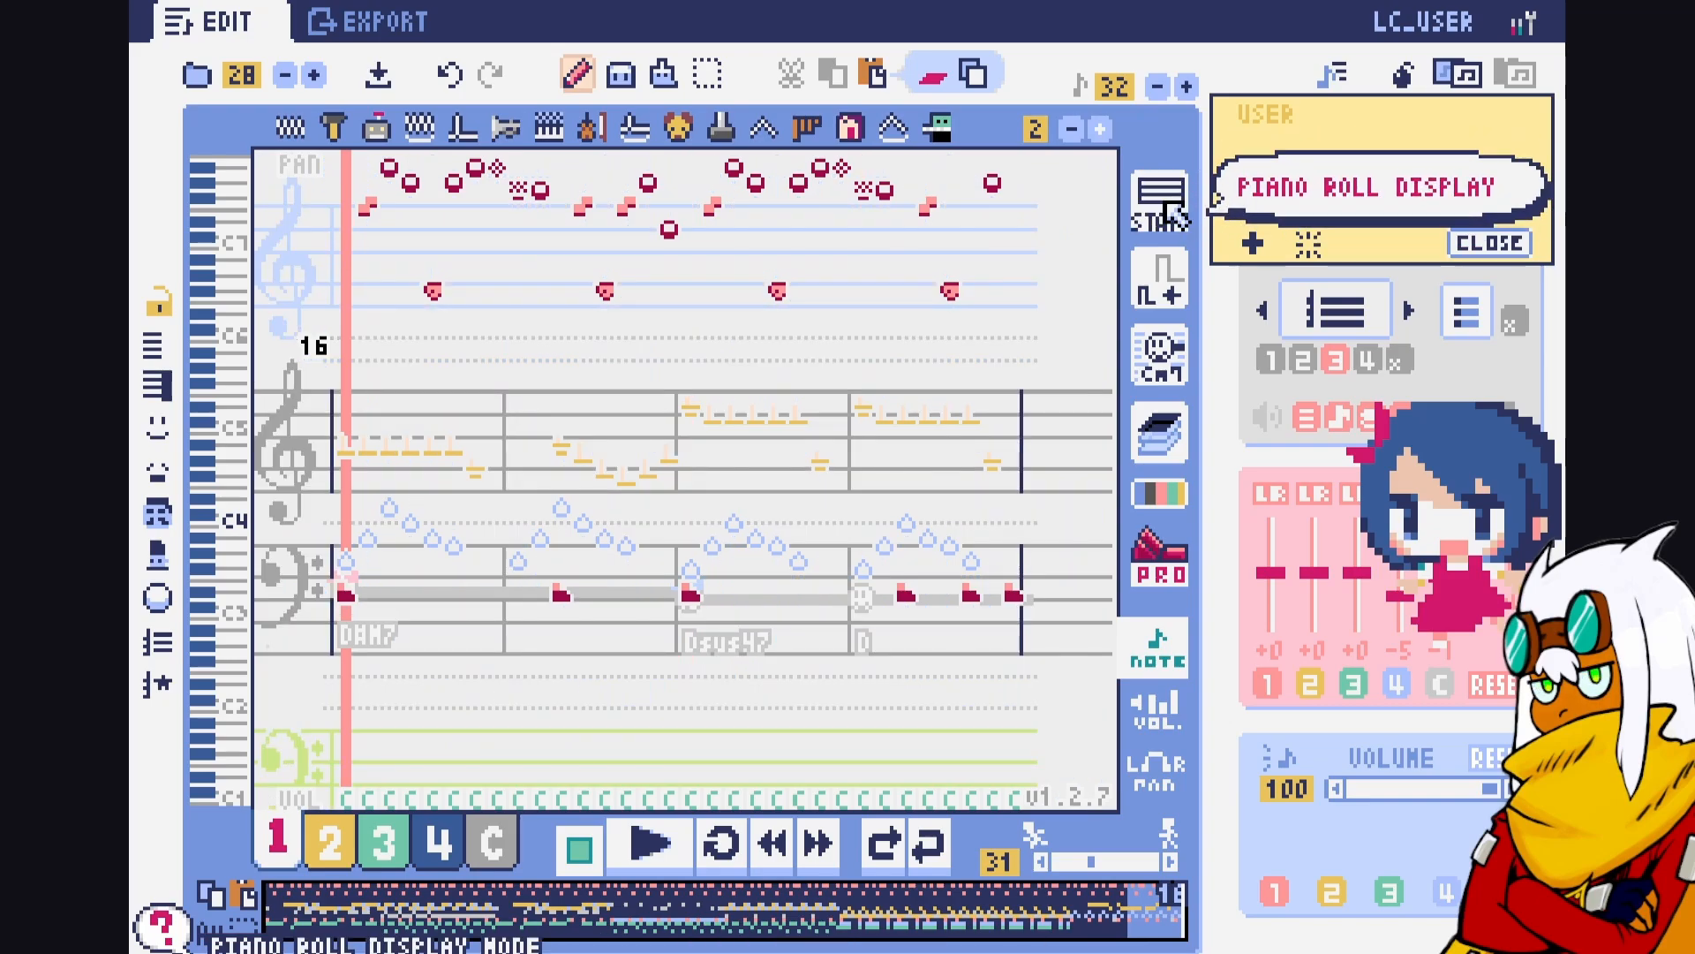
pyautogui.click(1172, 215)
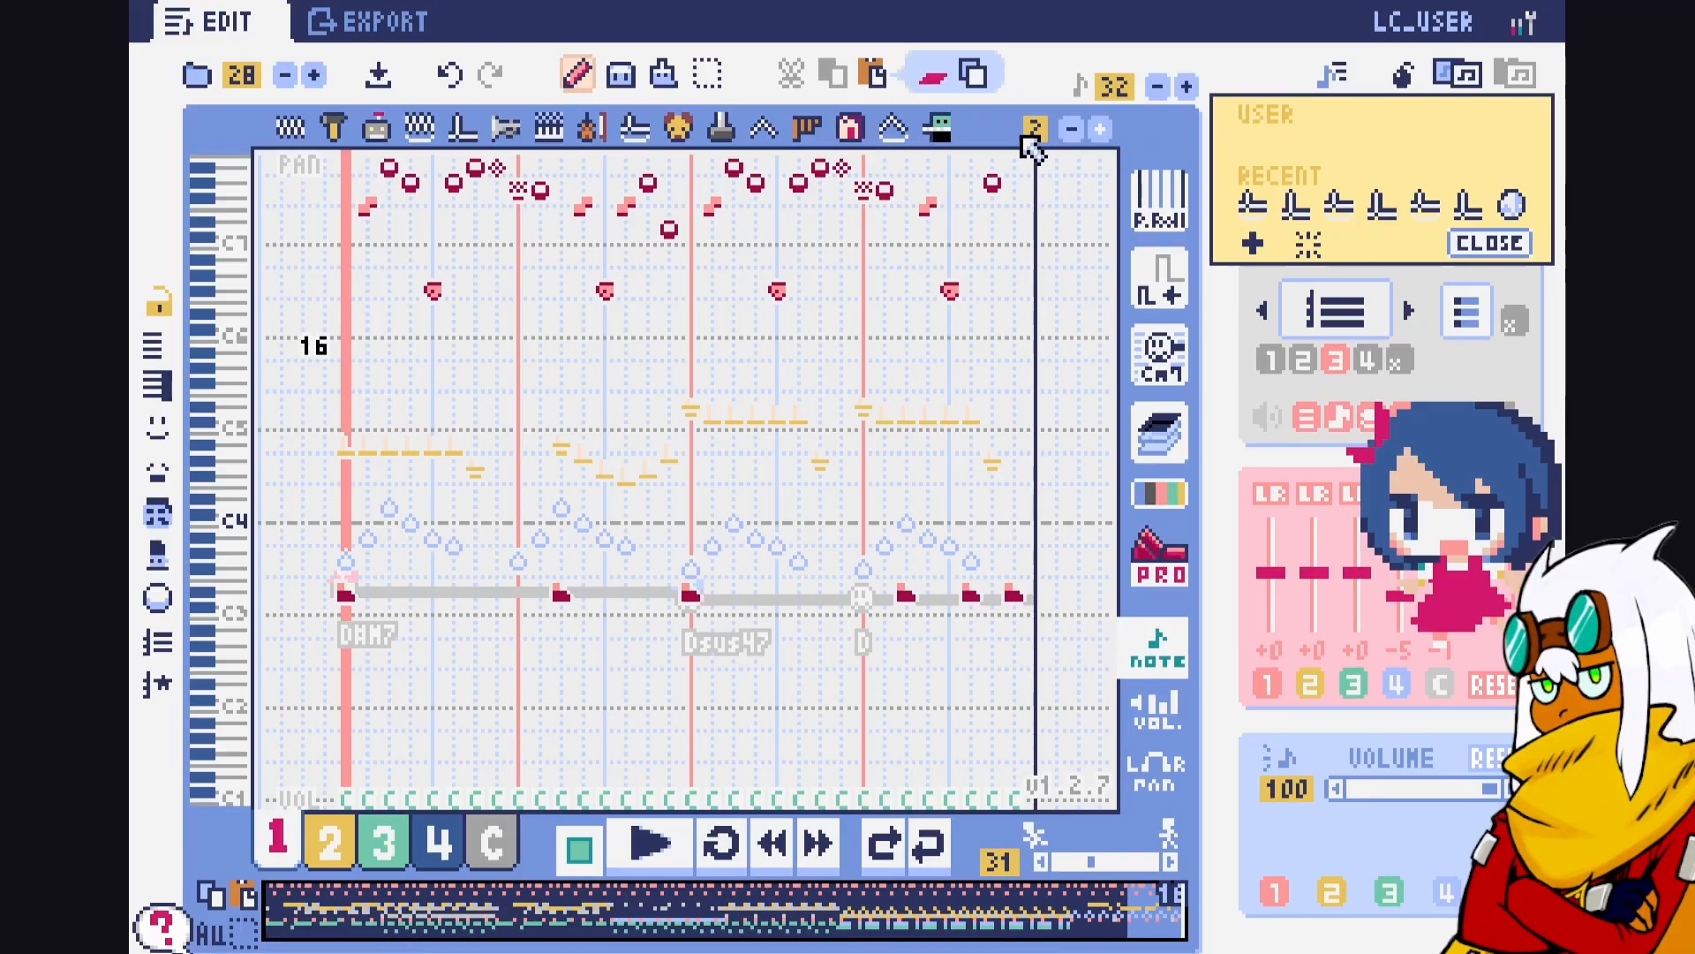
# Browse the instruments in banks 1 and 0 and return to bank 1
pyautogui.click(1073, 130)
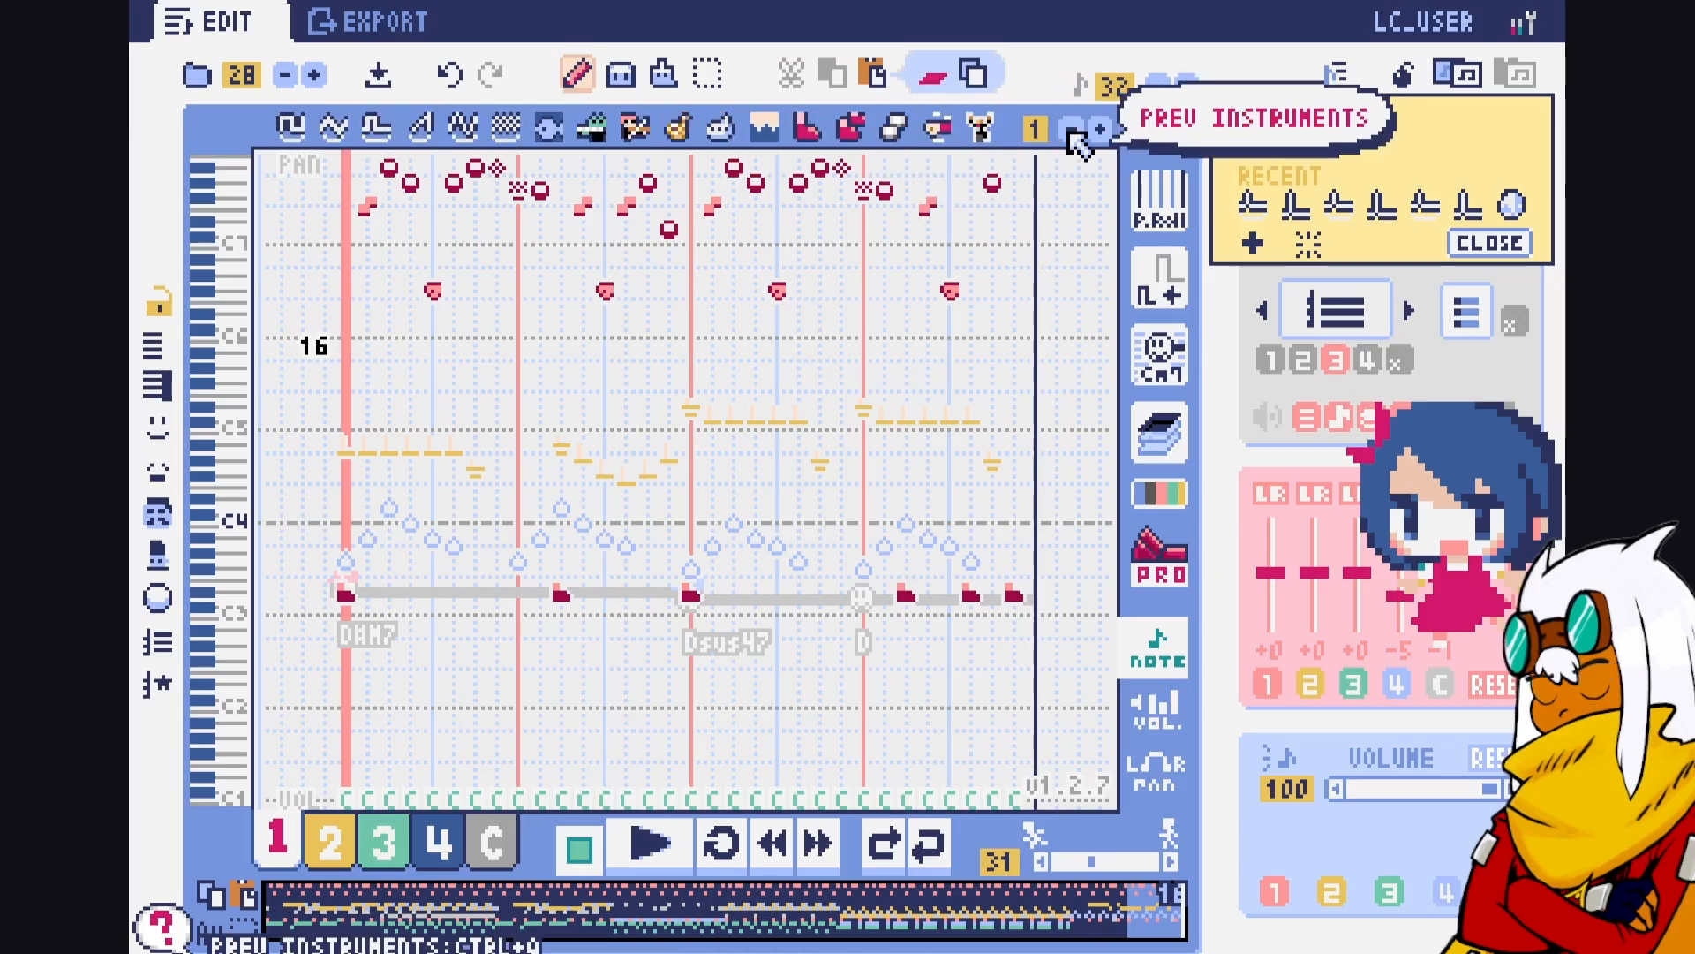
pyautogui.click(1072, 129)
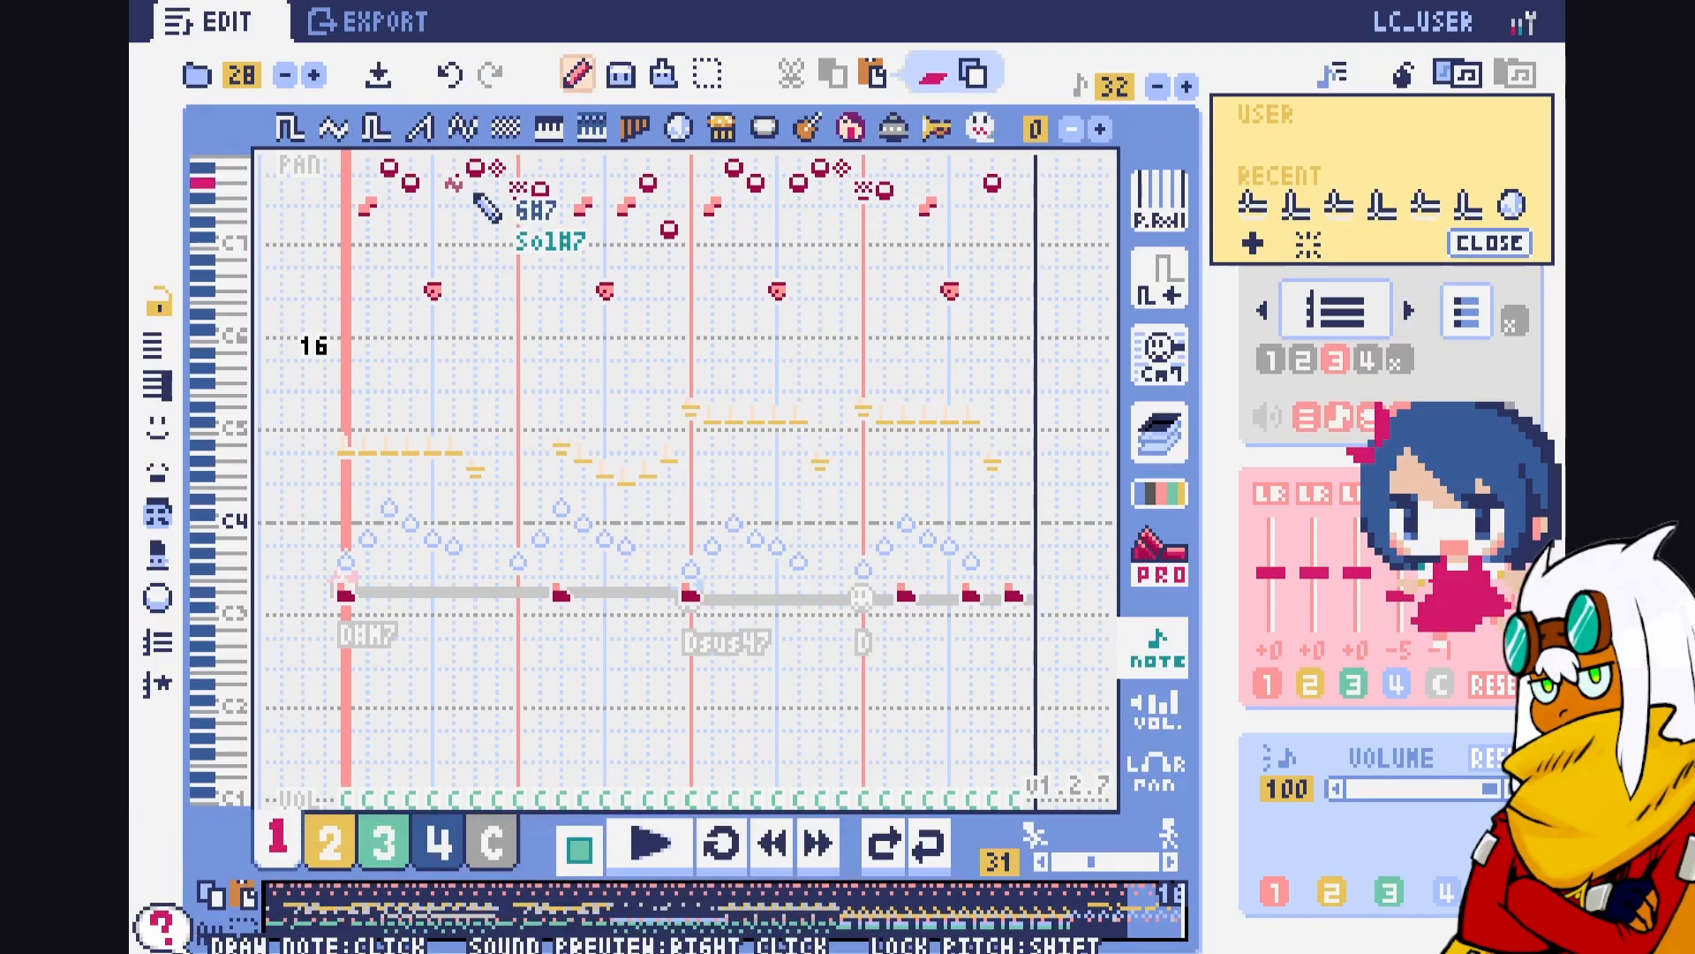
pyautogui.click(1099, 129)
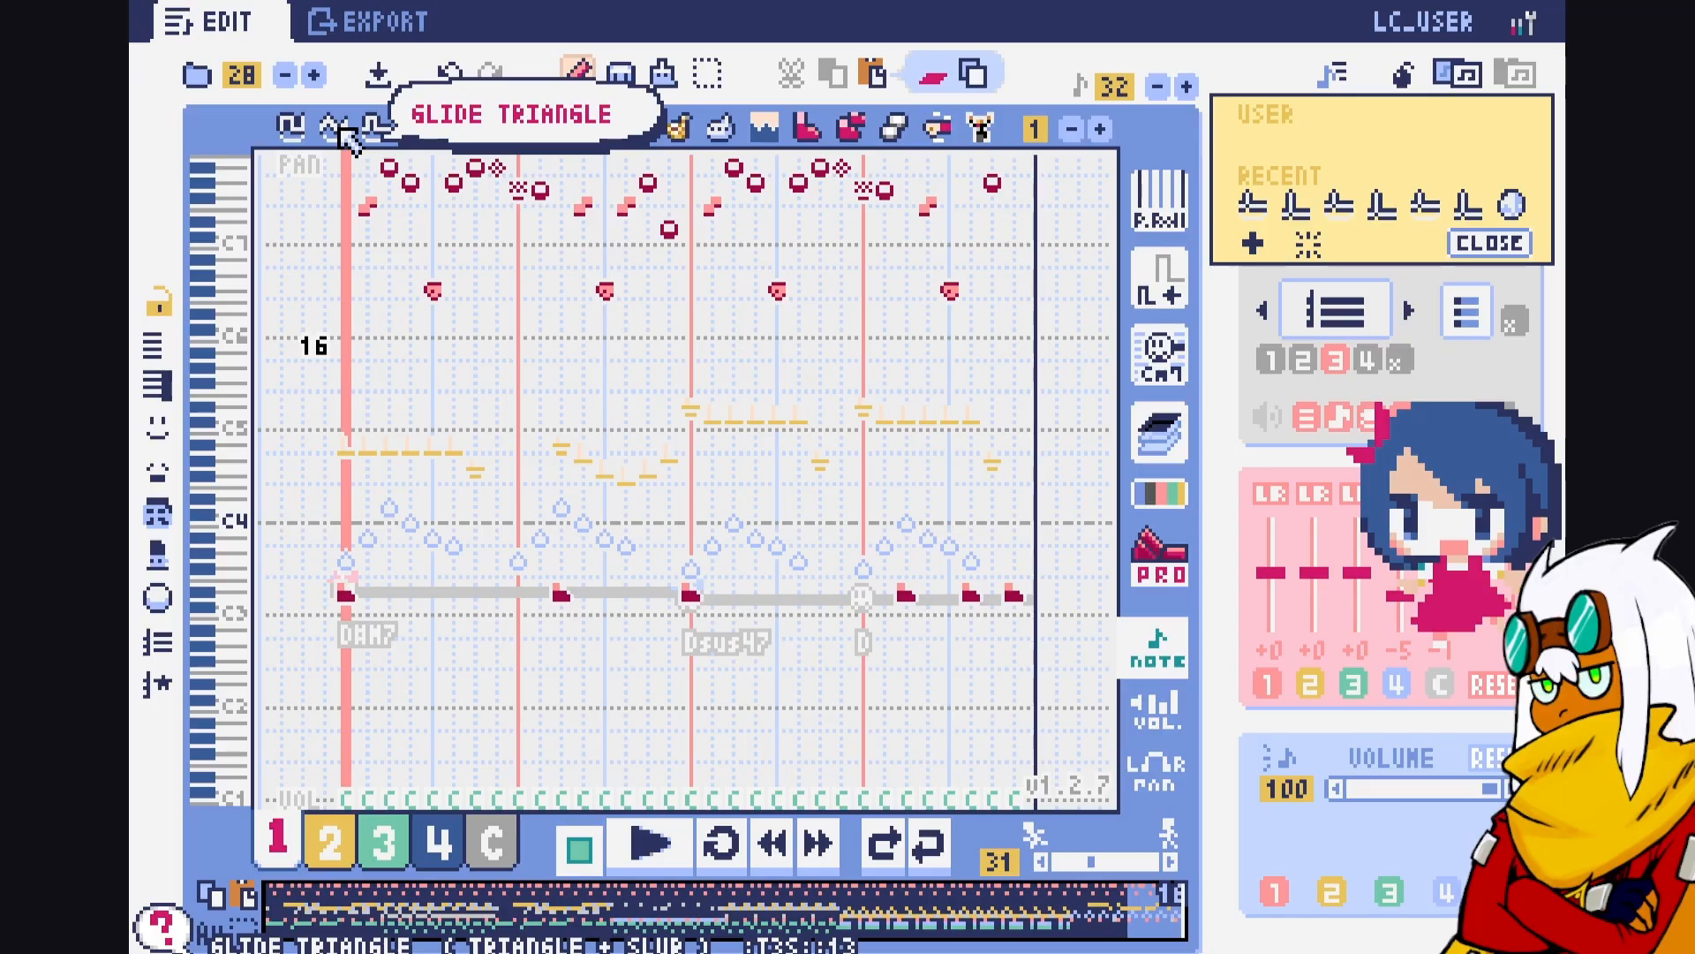
# Switch the instrument selection for part 1 to bank 2
pyautogui.click(688, 470)
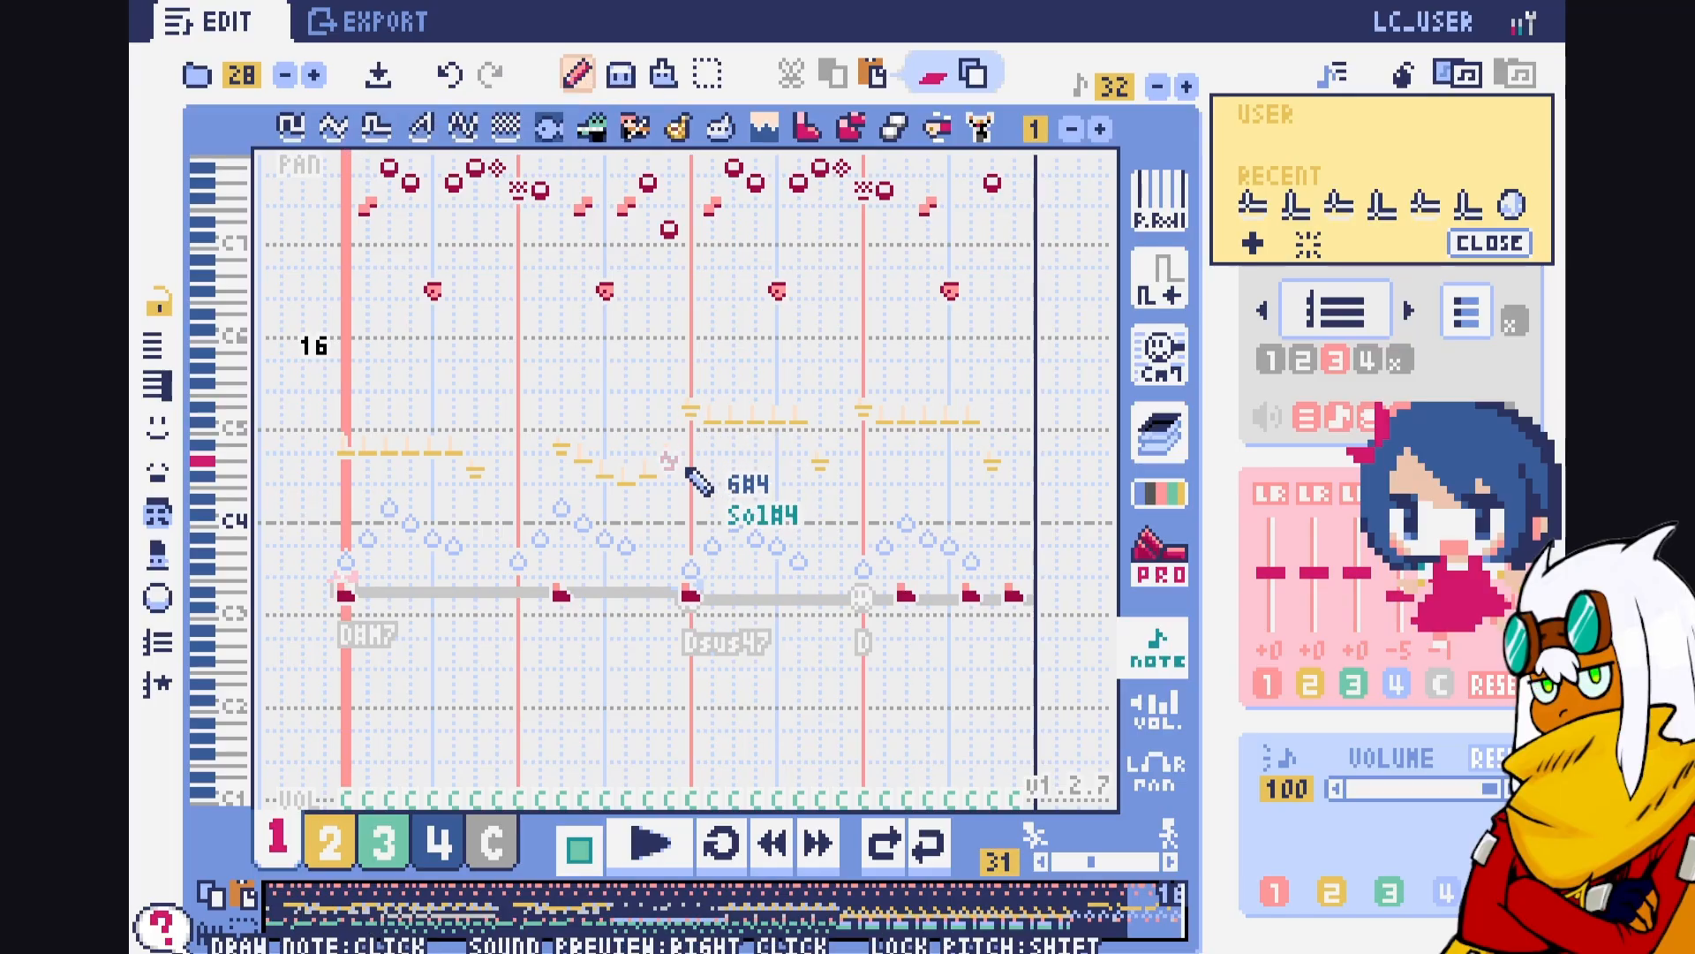
pyautogui.click(723, 424)
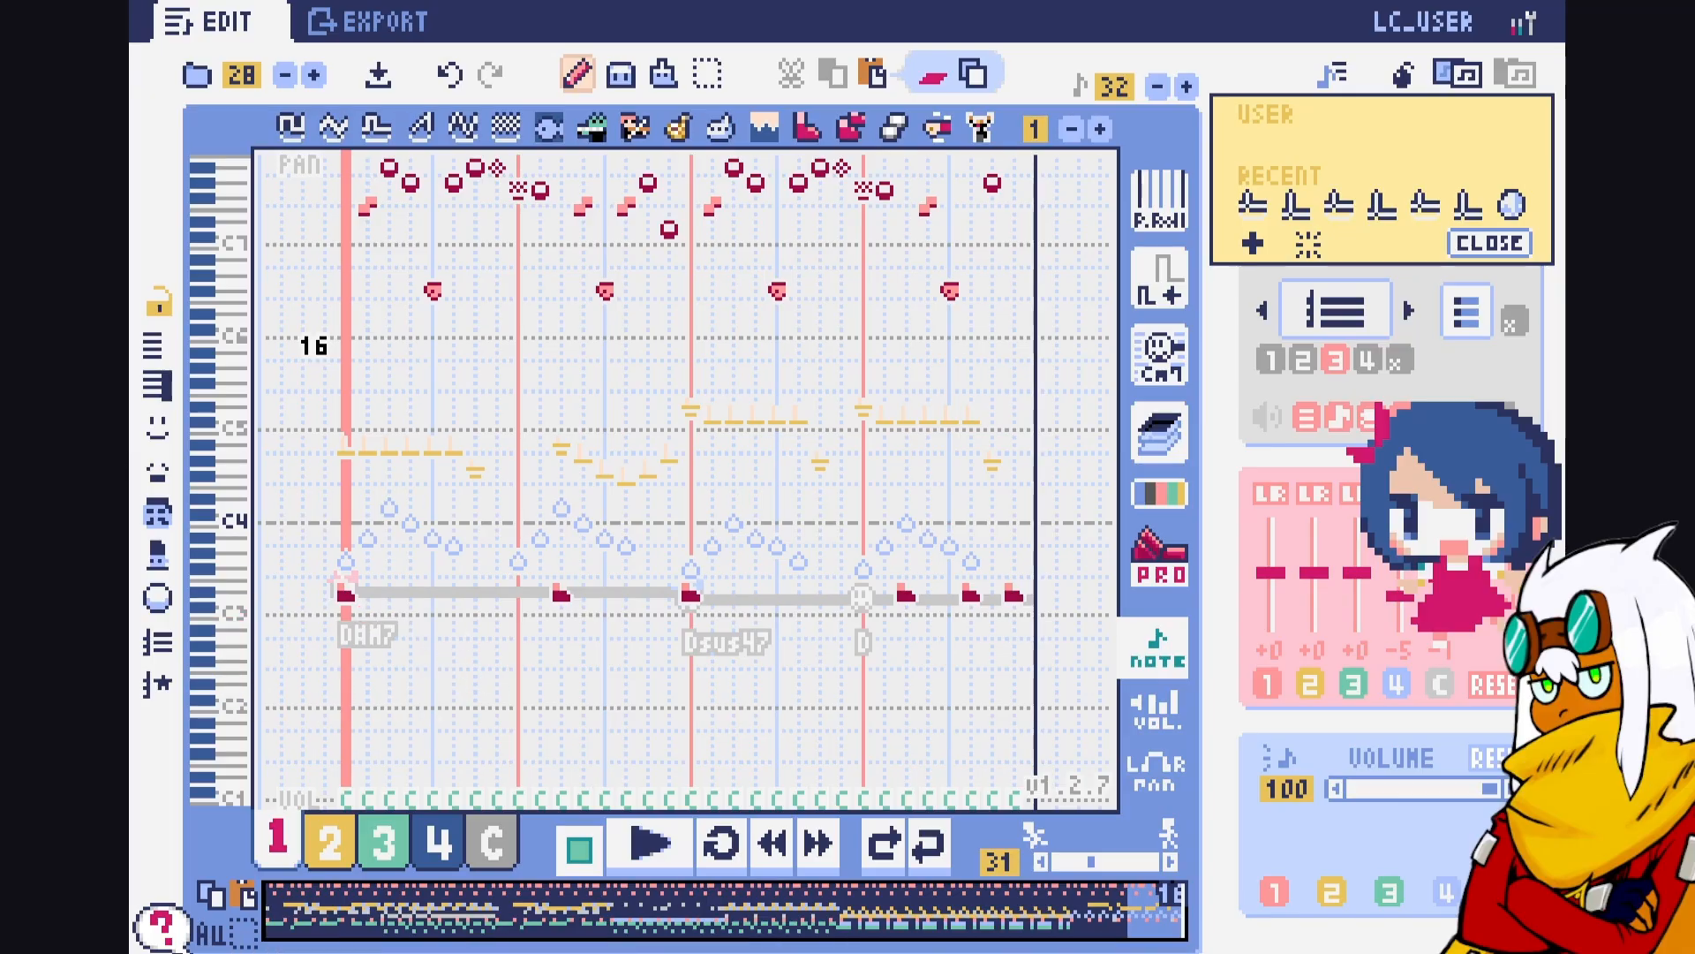
pyautogui.click(1099, 129)
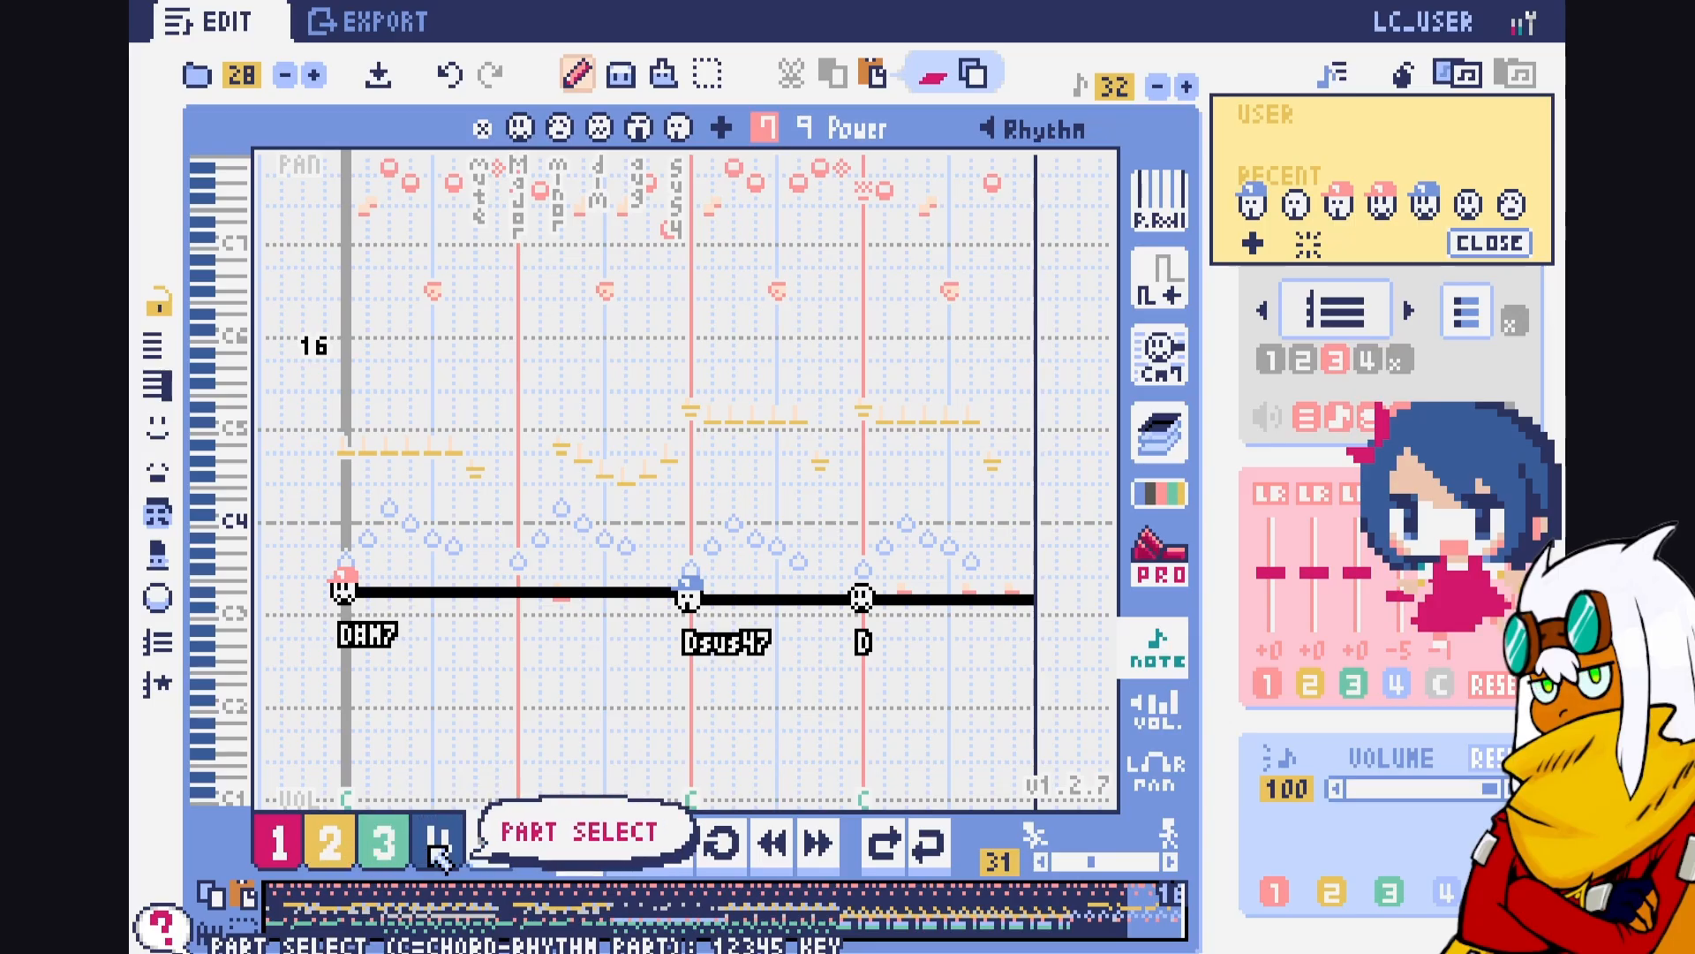
# Switch back and forth among parts 1 to 4 to examine each part's notes on page 16
pyautogui.click(279, 846)
pyautogui.click(339, 844)
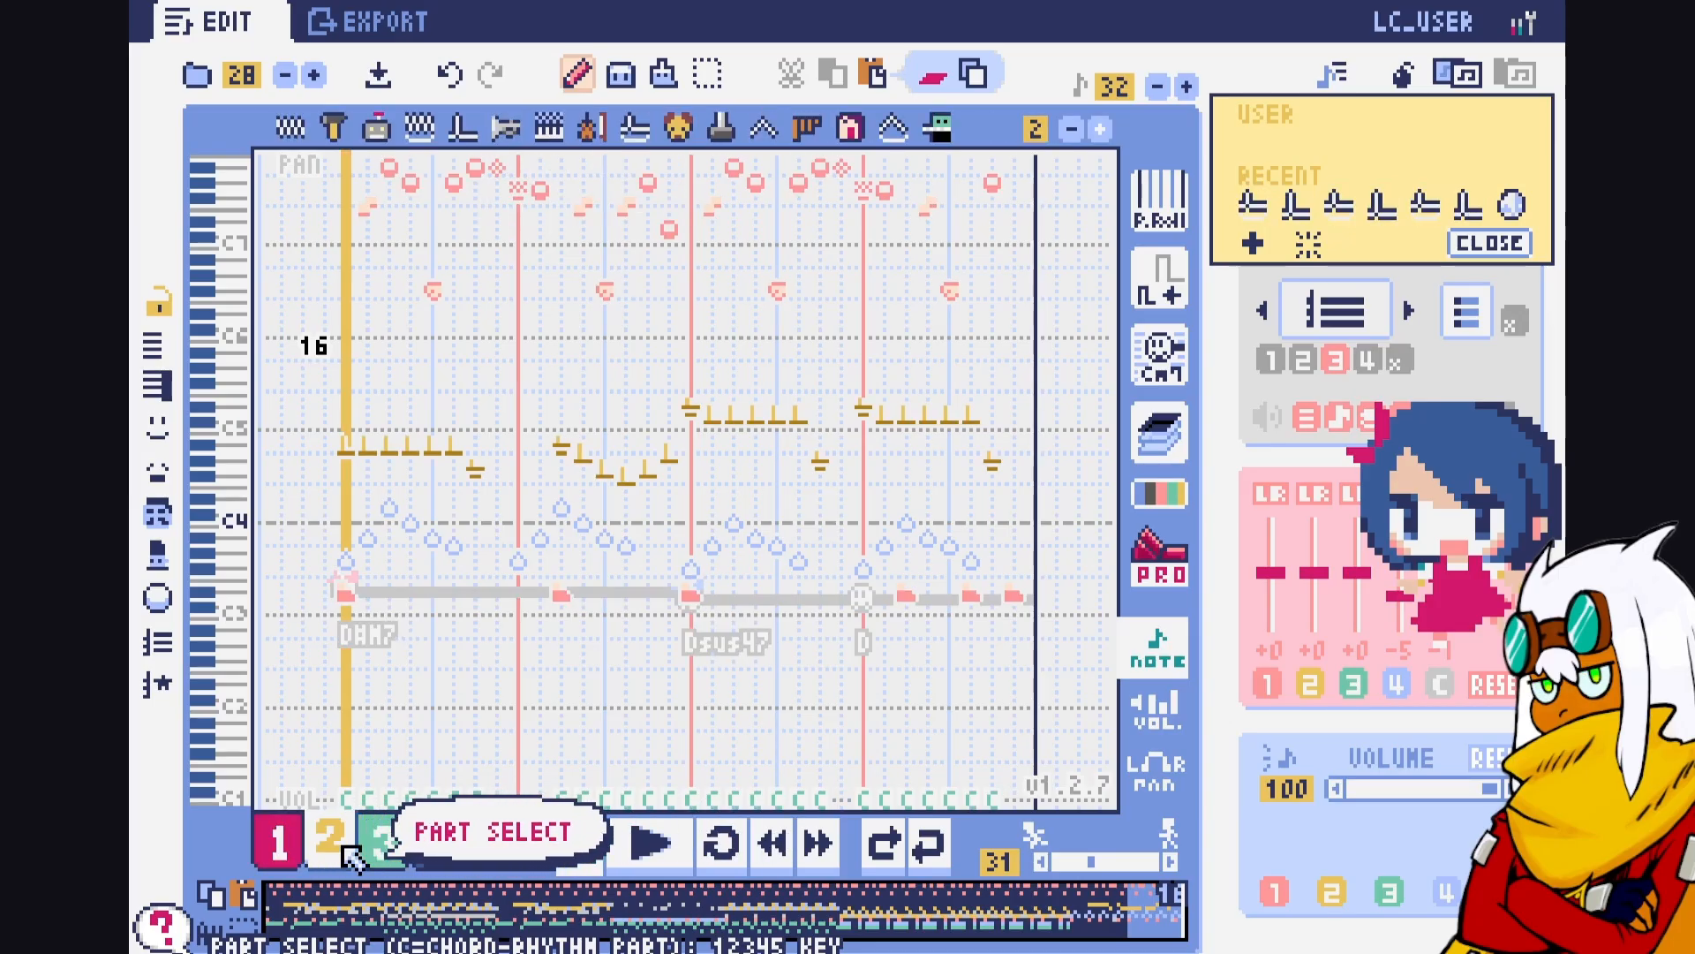
pyautogui.click(386, 845)
pyautogui.click(433, 843)
pyautogui.click(279, 860)
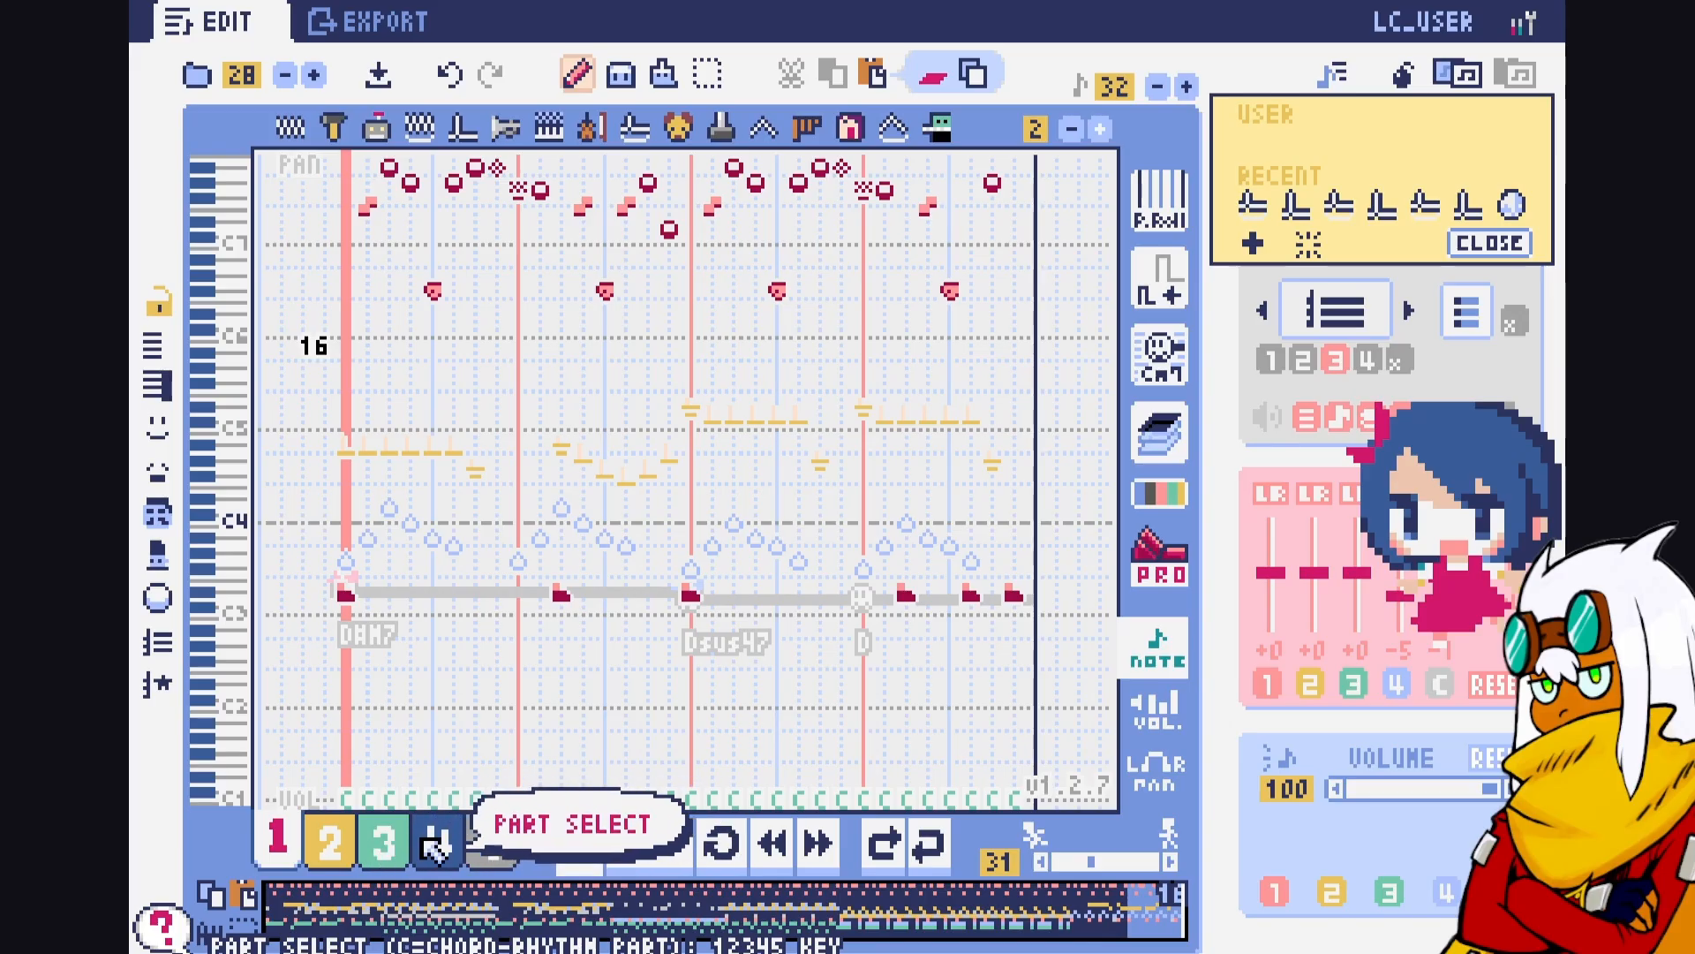
pyautogui.click(433, 846)
pyautogui.click(389, 852)
pyautogui.click(341, 854)
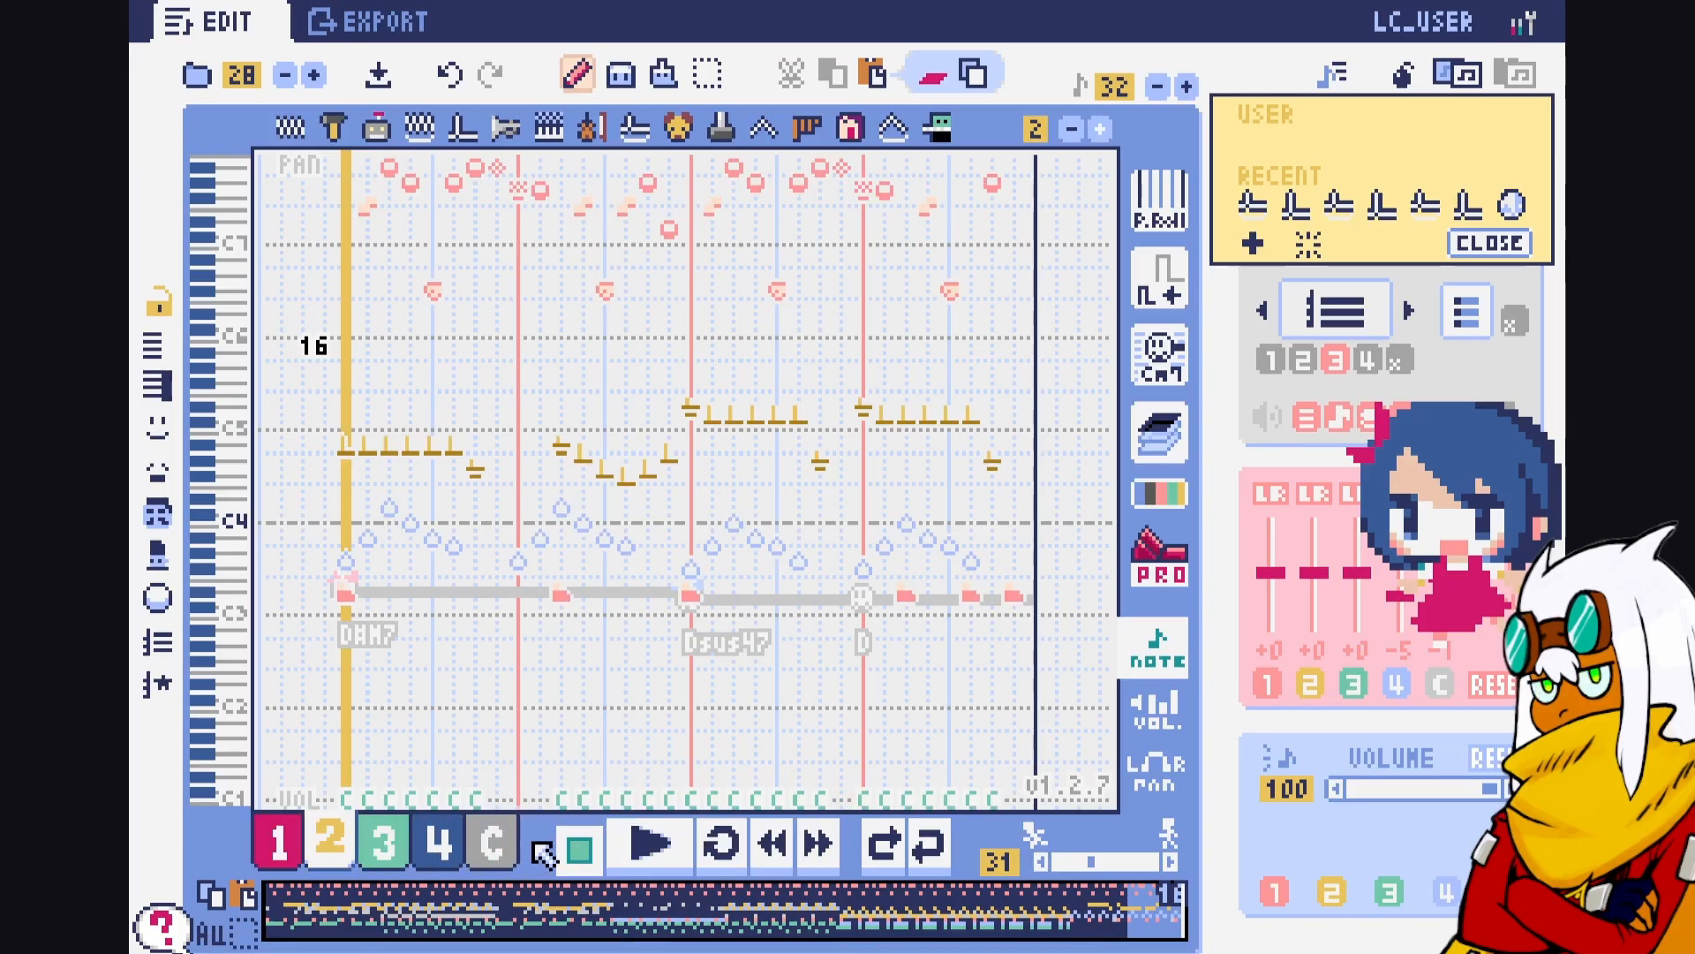
pyautogui.click(385, 858)
pyautogui.click(433, 855)
pyautogui.click(346, 857)
pyautogui.click(394, 856)
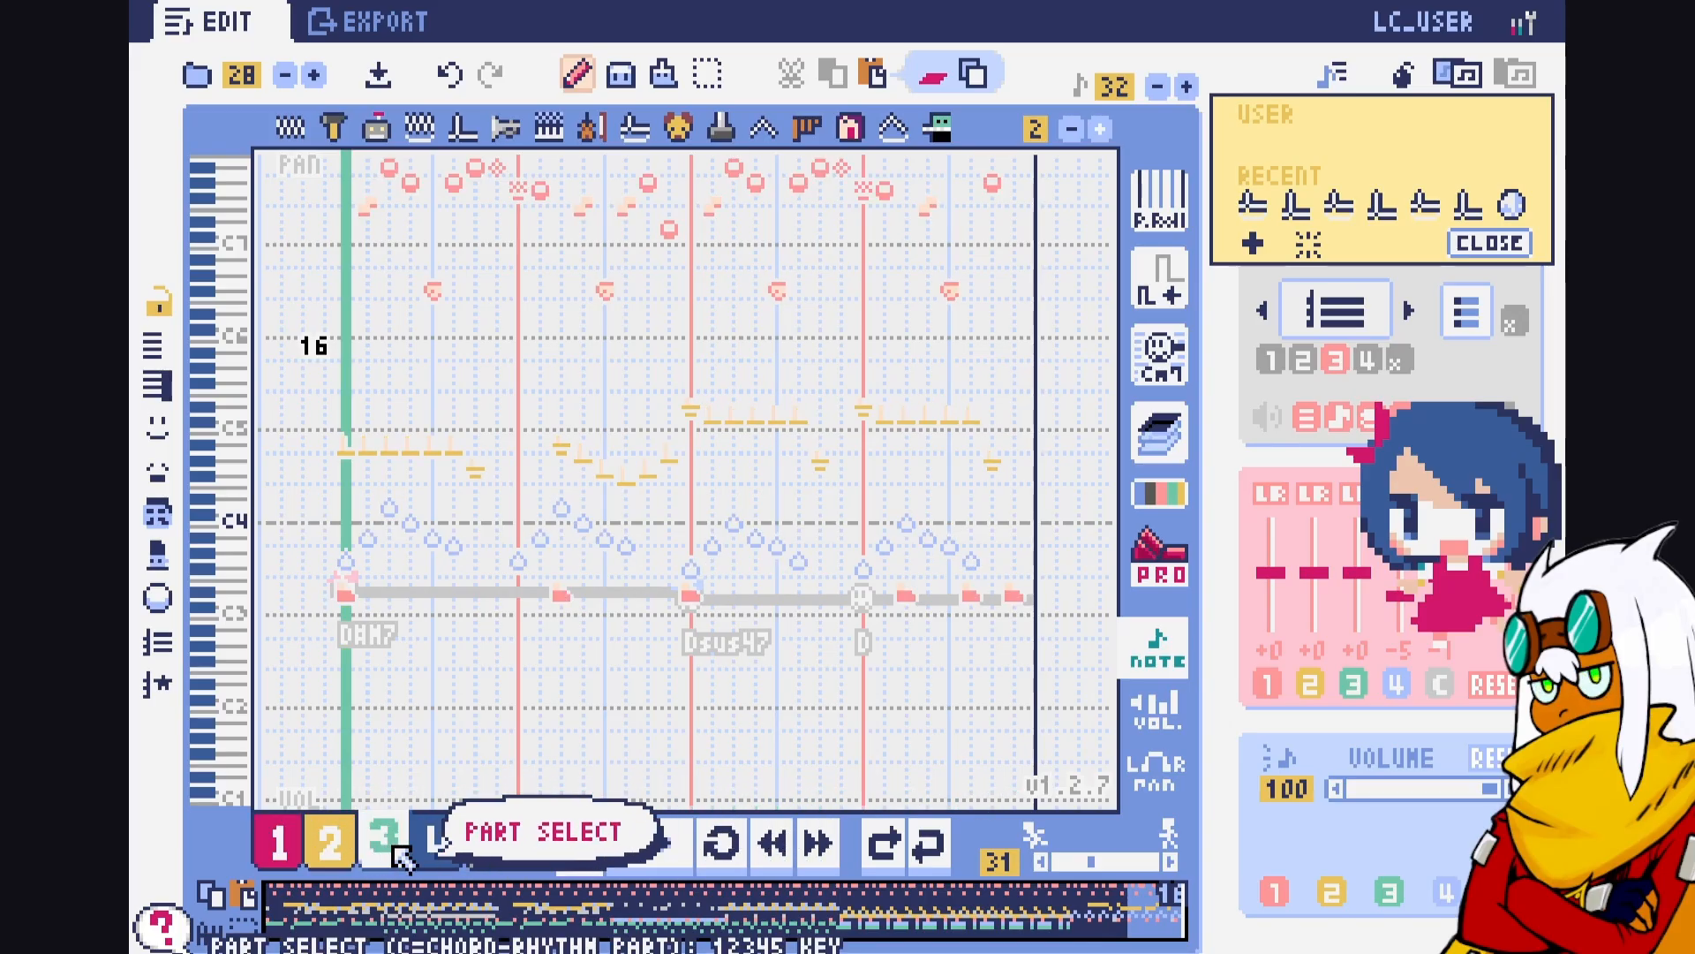
pyautogui.click(436, 849)
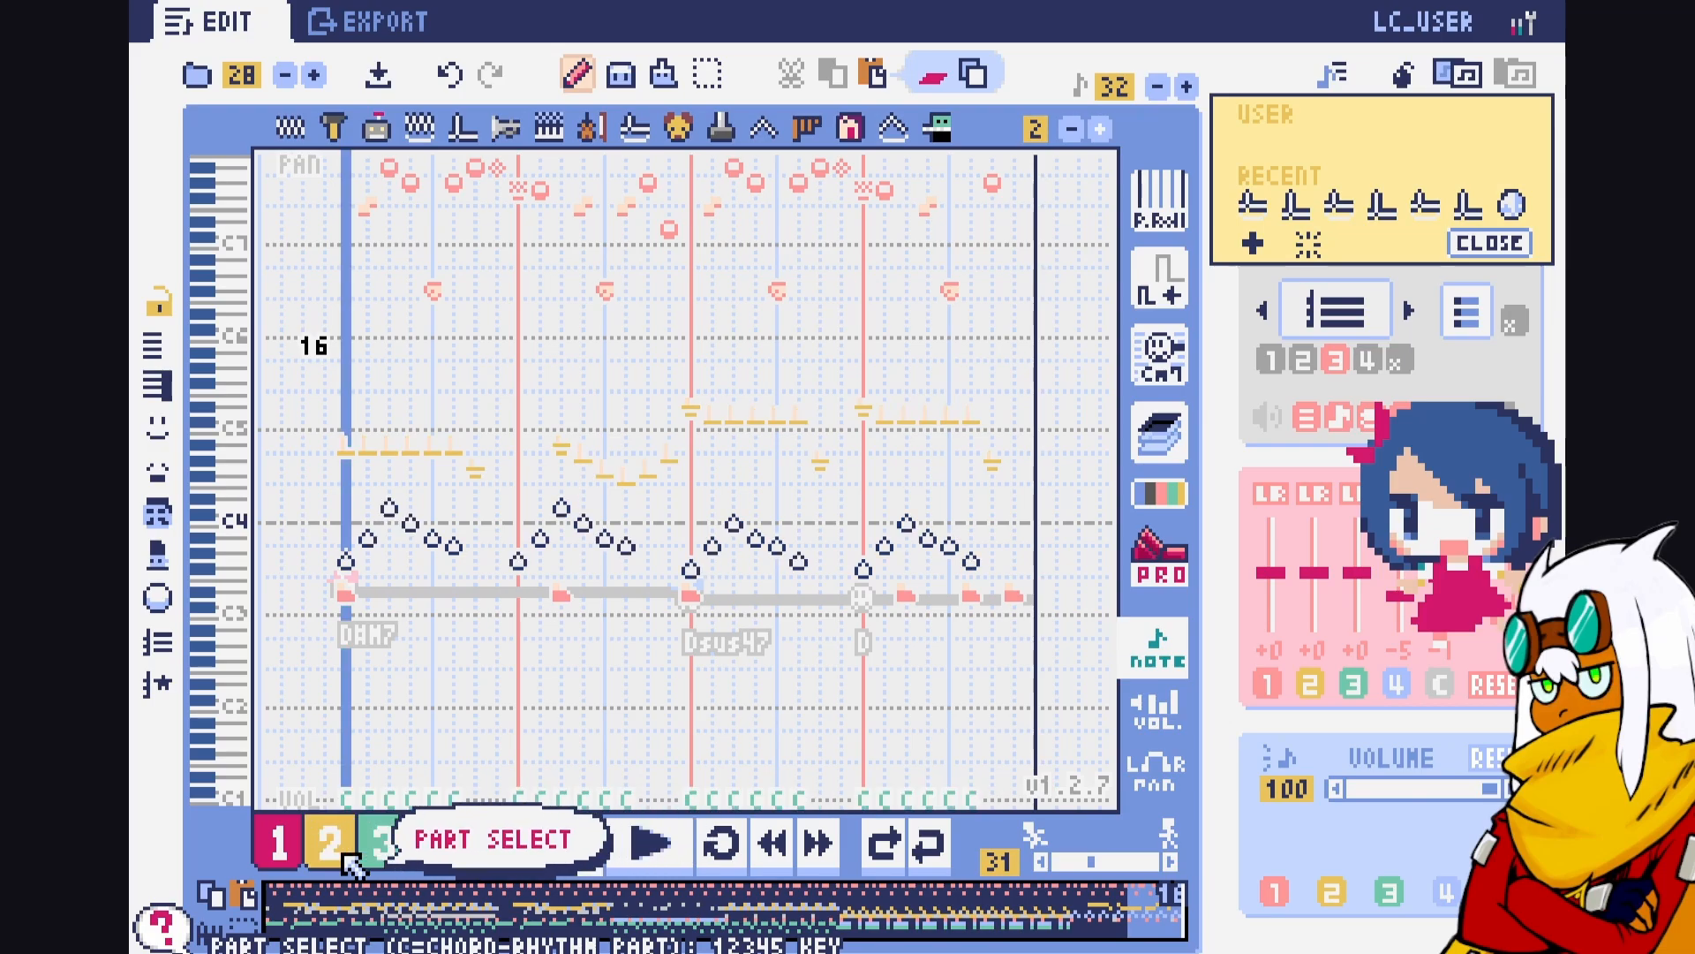
# Review the notes of parts 1, 2 and 4 once more and return to part 1
pyautogui.click(281, 856)
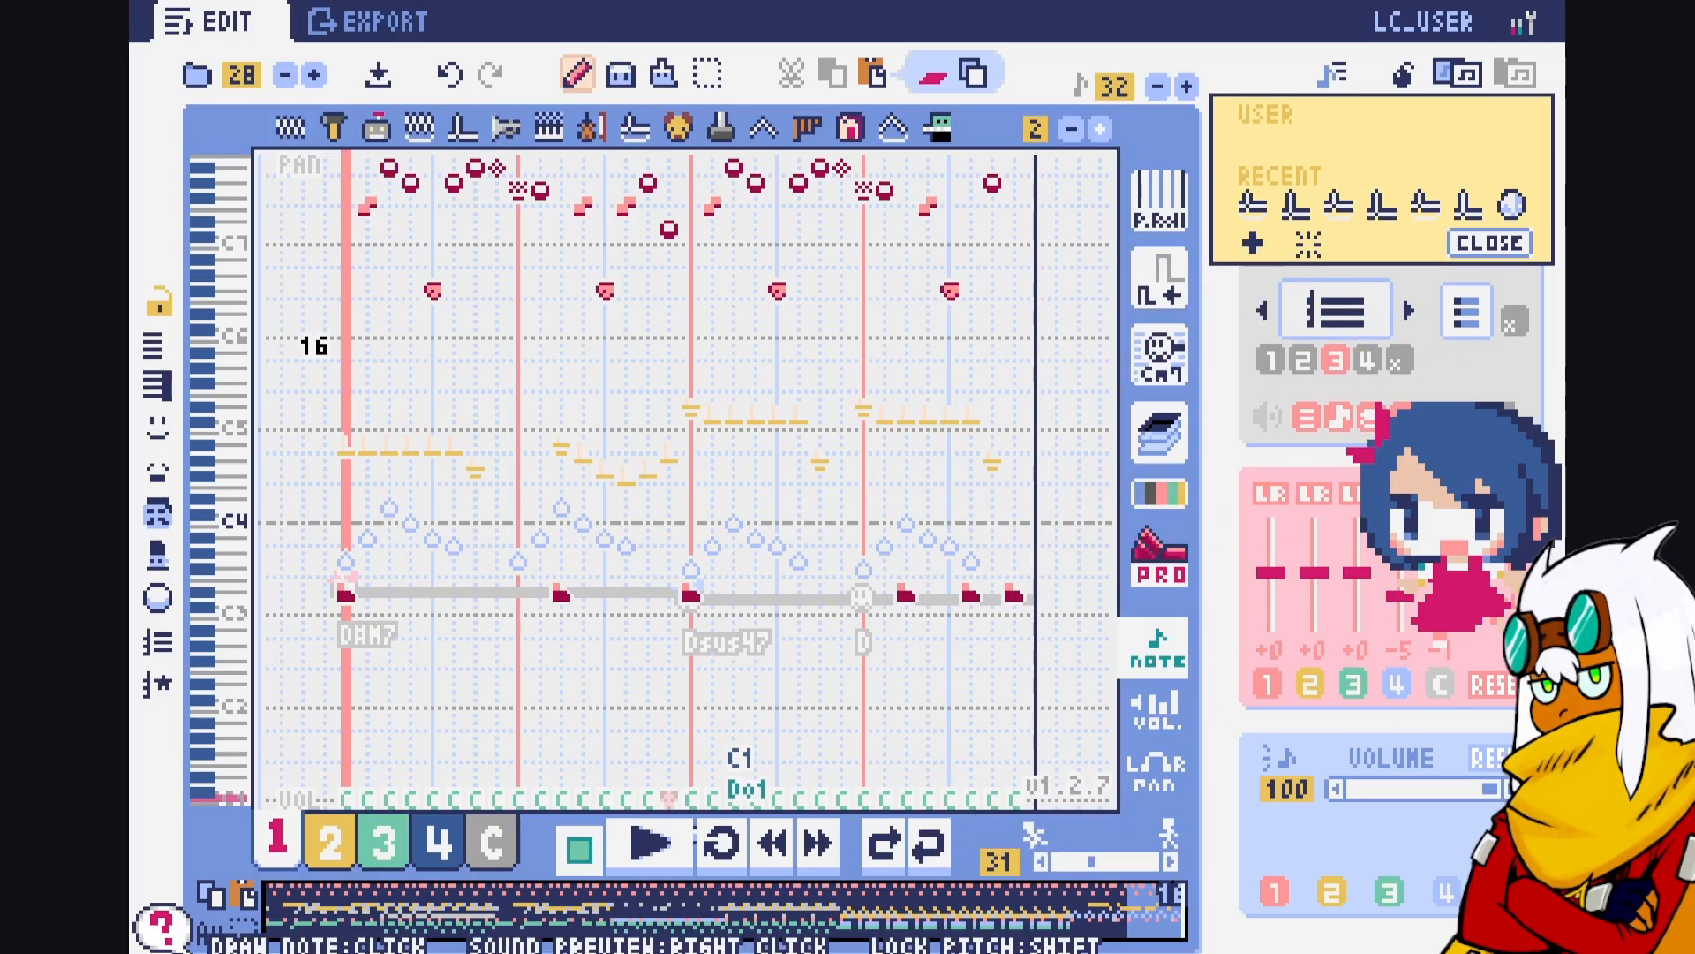
pyautogui.click(319, 855)
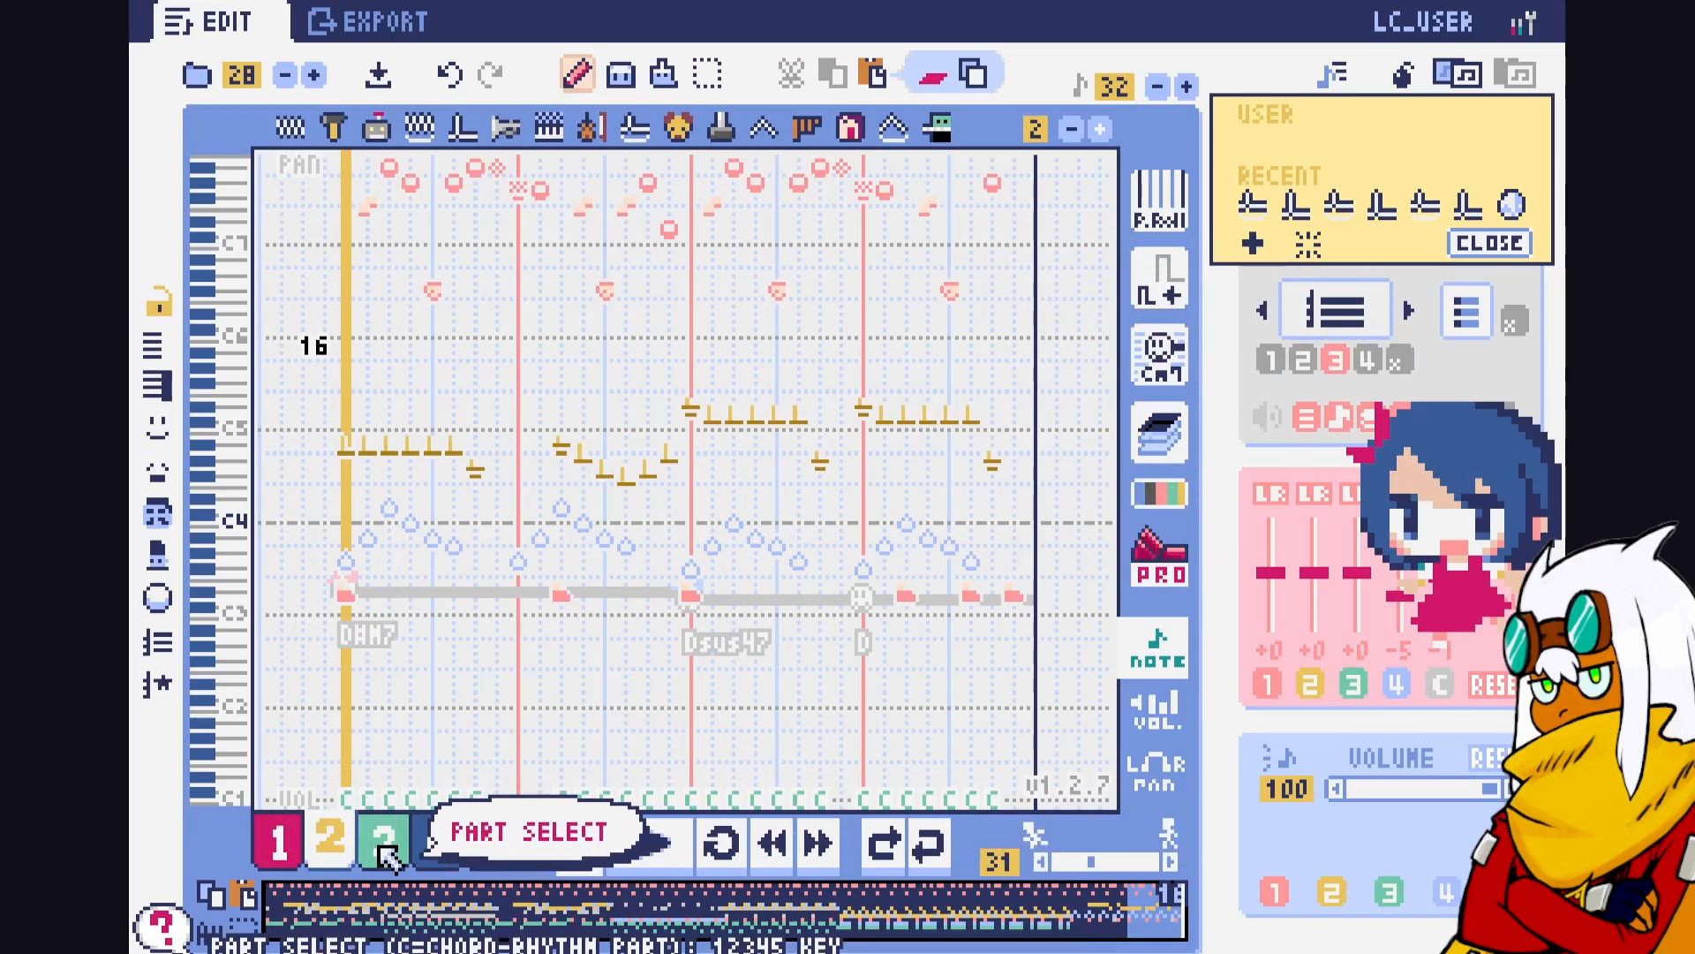
pyautogui.click(441, 853)
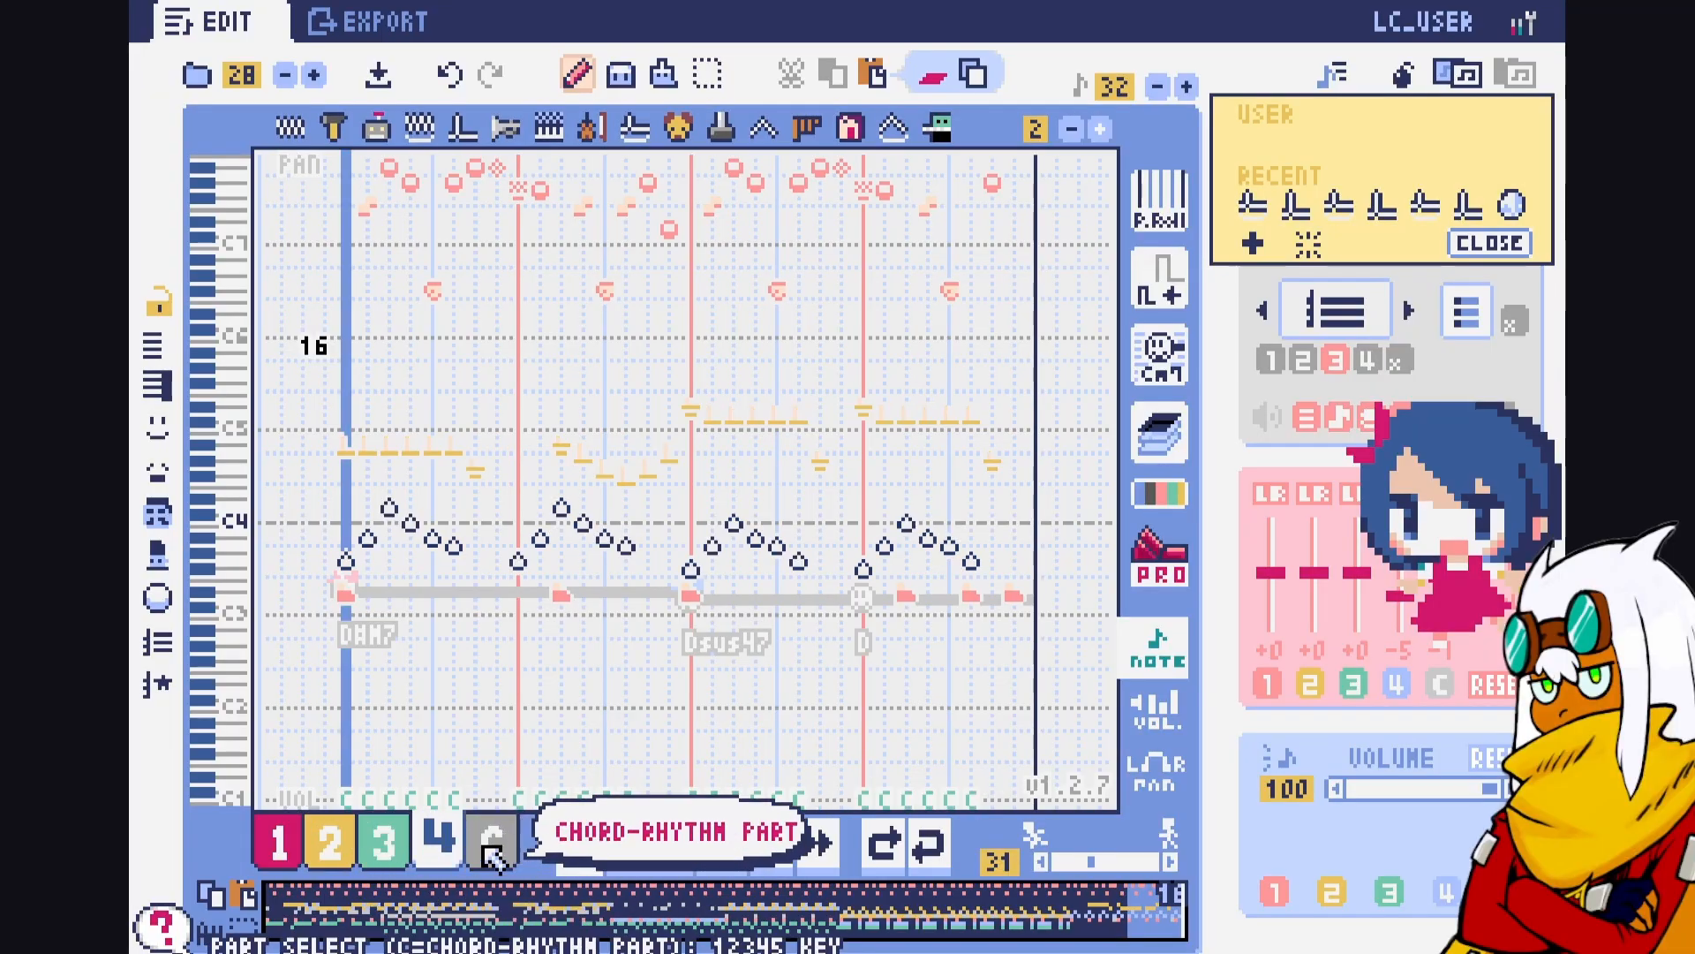
pyautogui.click(279, 841)
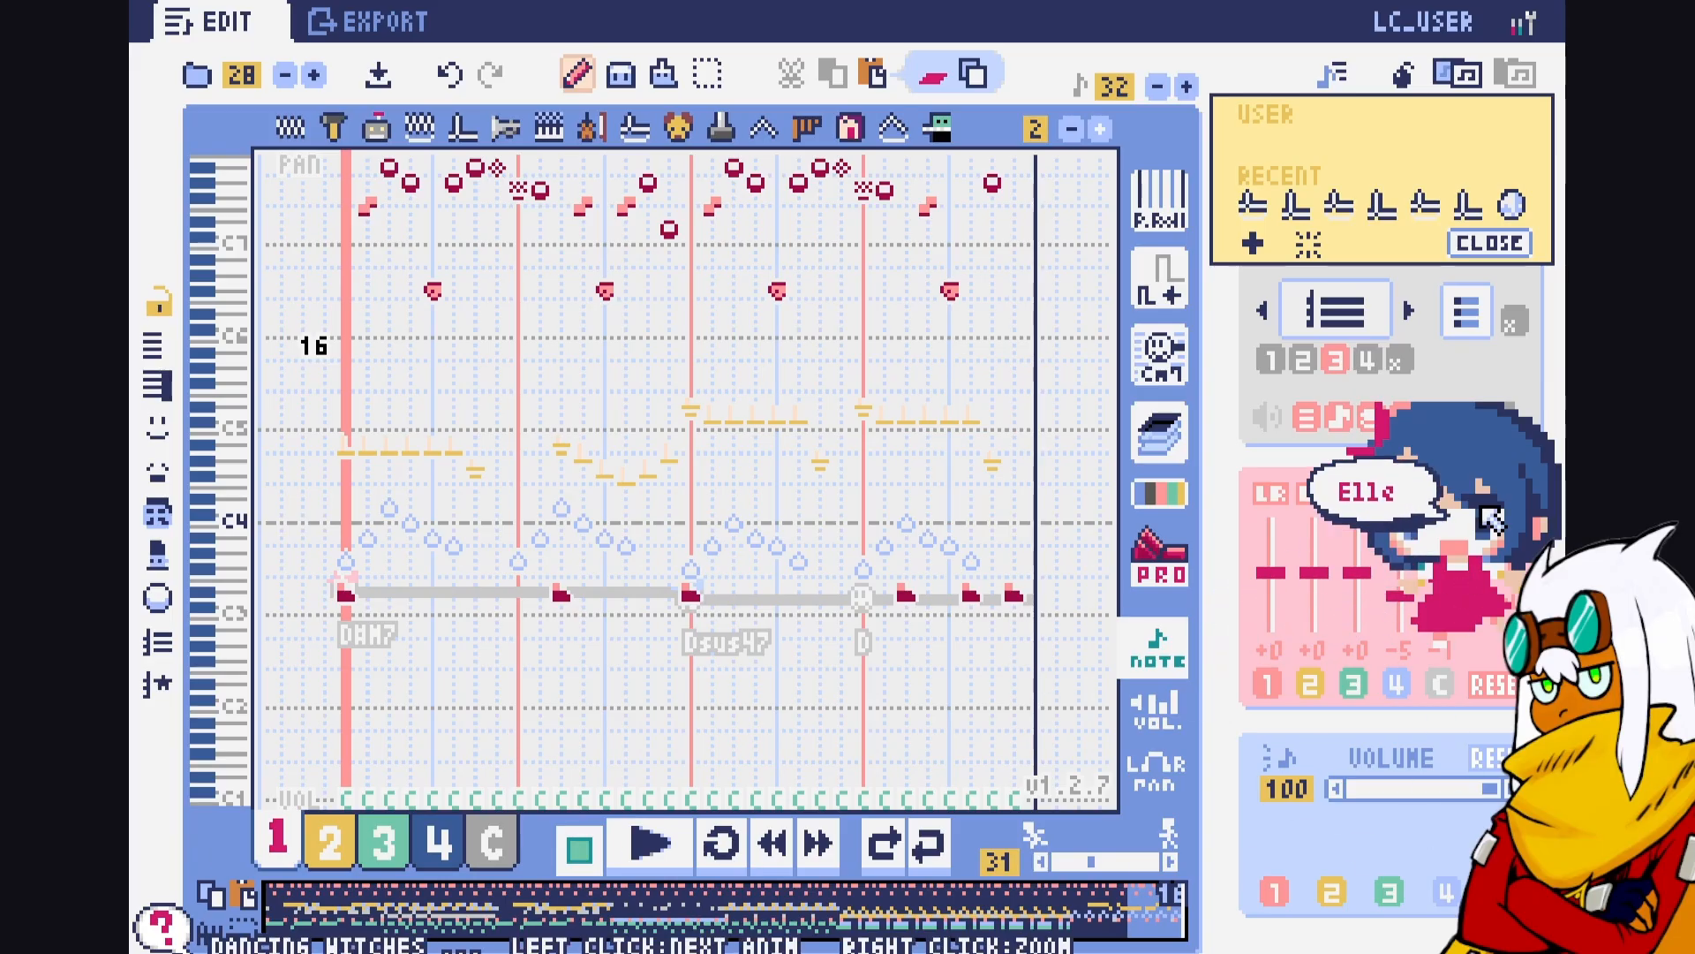
# Move the dancing Elle mascot to the middle of the piano roll and cycle her zoom to the smallest size
pyautogui.moveTo(1493, 530)
pyautogui.mouseDown()
pyautogui.moveTo(853, 279)
pyautogui.moveTo(861, 431)
pyautogui.moveTo(1167, 481)
pyautogui.moveTo(1145, 521)
pyautogui.moveTo(840, 295)
pyautogui.moveTo(854, 304)
pyautogui.mouseUp()
pyautogui.rightClick(1198, 553)
pyautogui.rightClick(1180, 574)
pyautogui.rightClick(857, 319)
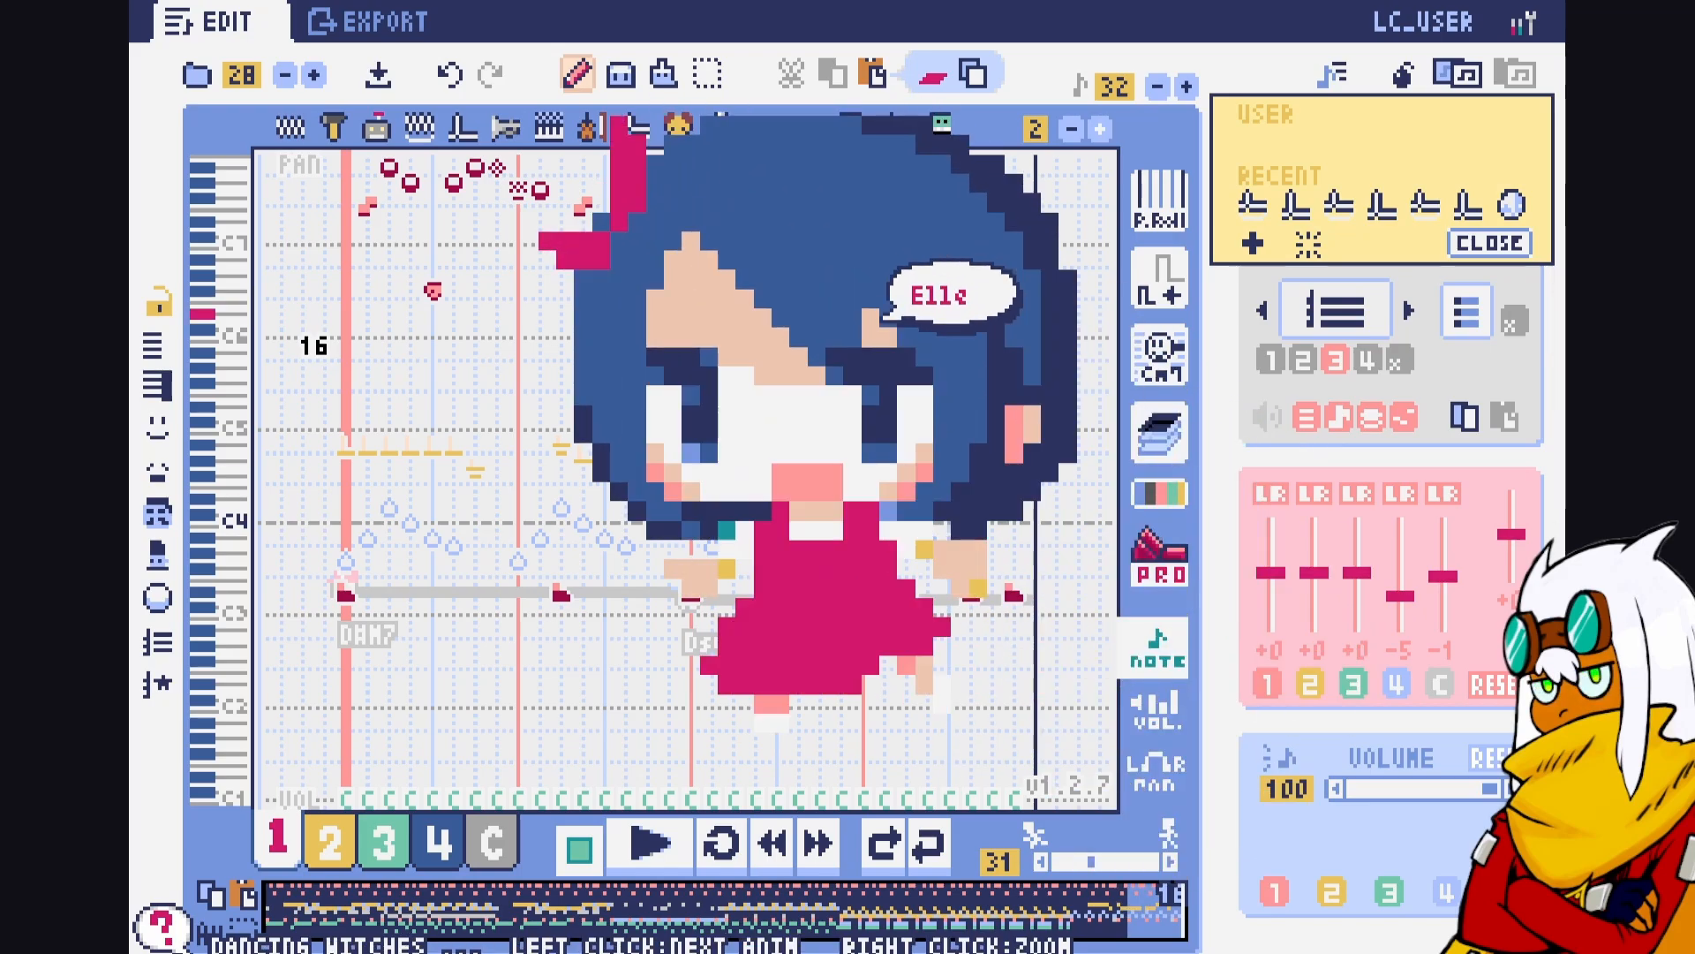
pyautogui.rightClick(858, 396)
pyautogui.rightClick(818, 449)
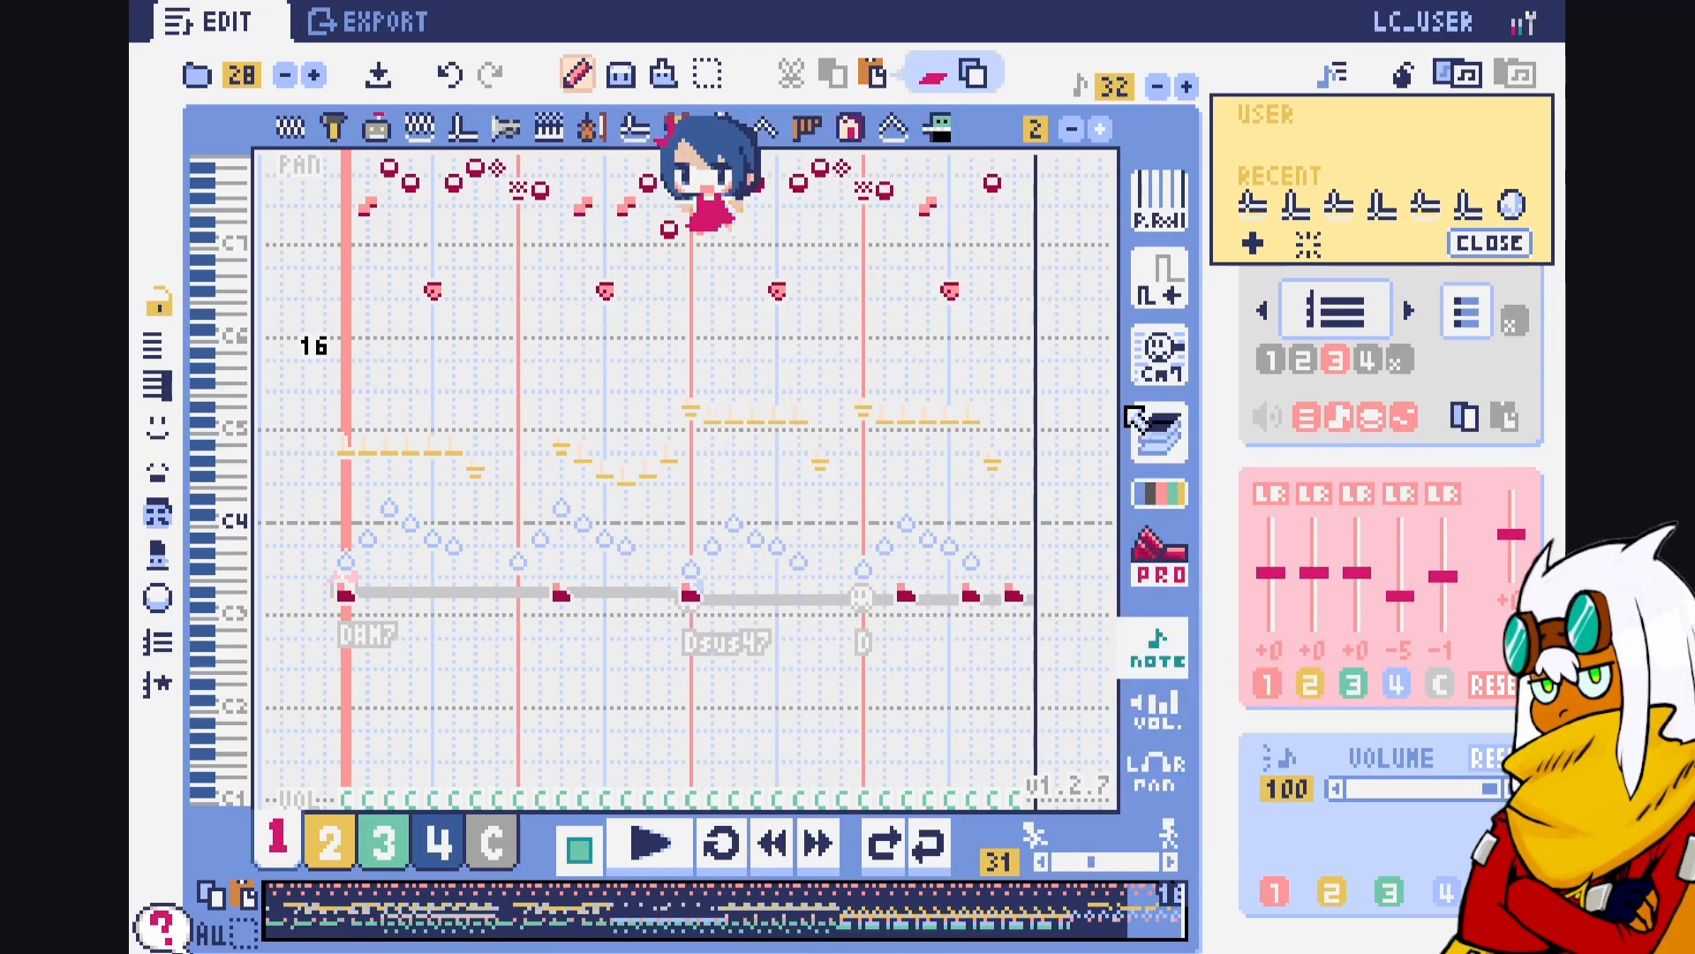
pyautogui.moveTo(710, 181); pyautogui.dragTo(742, 408)
# Show the mascot on a plain green background and close the user and recent instruments palette
pyautogui.click(1316, 941)
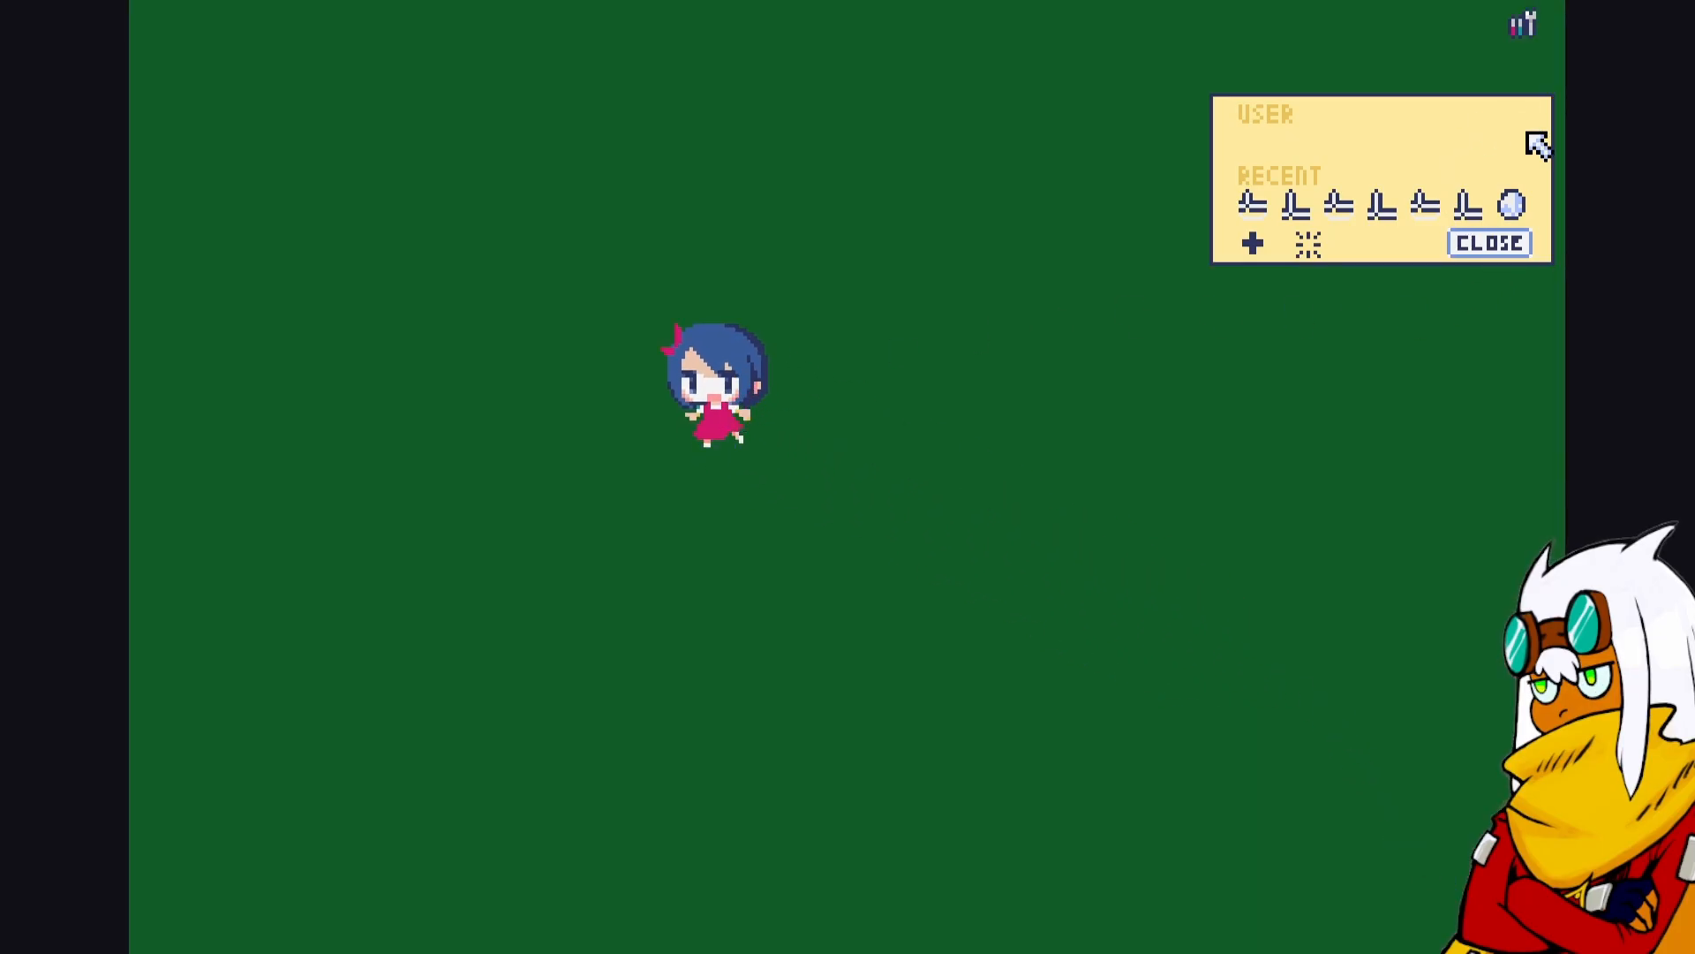
pyautogui.click(1514, 245)
# Enlarge the mascot and cycle through her animations with and without the companion animals
pyautogui.scroll(2, 755, 417)
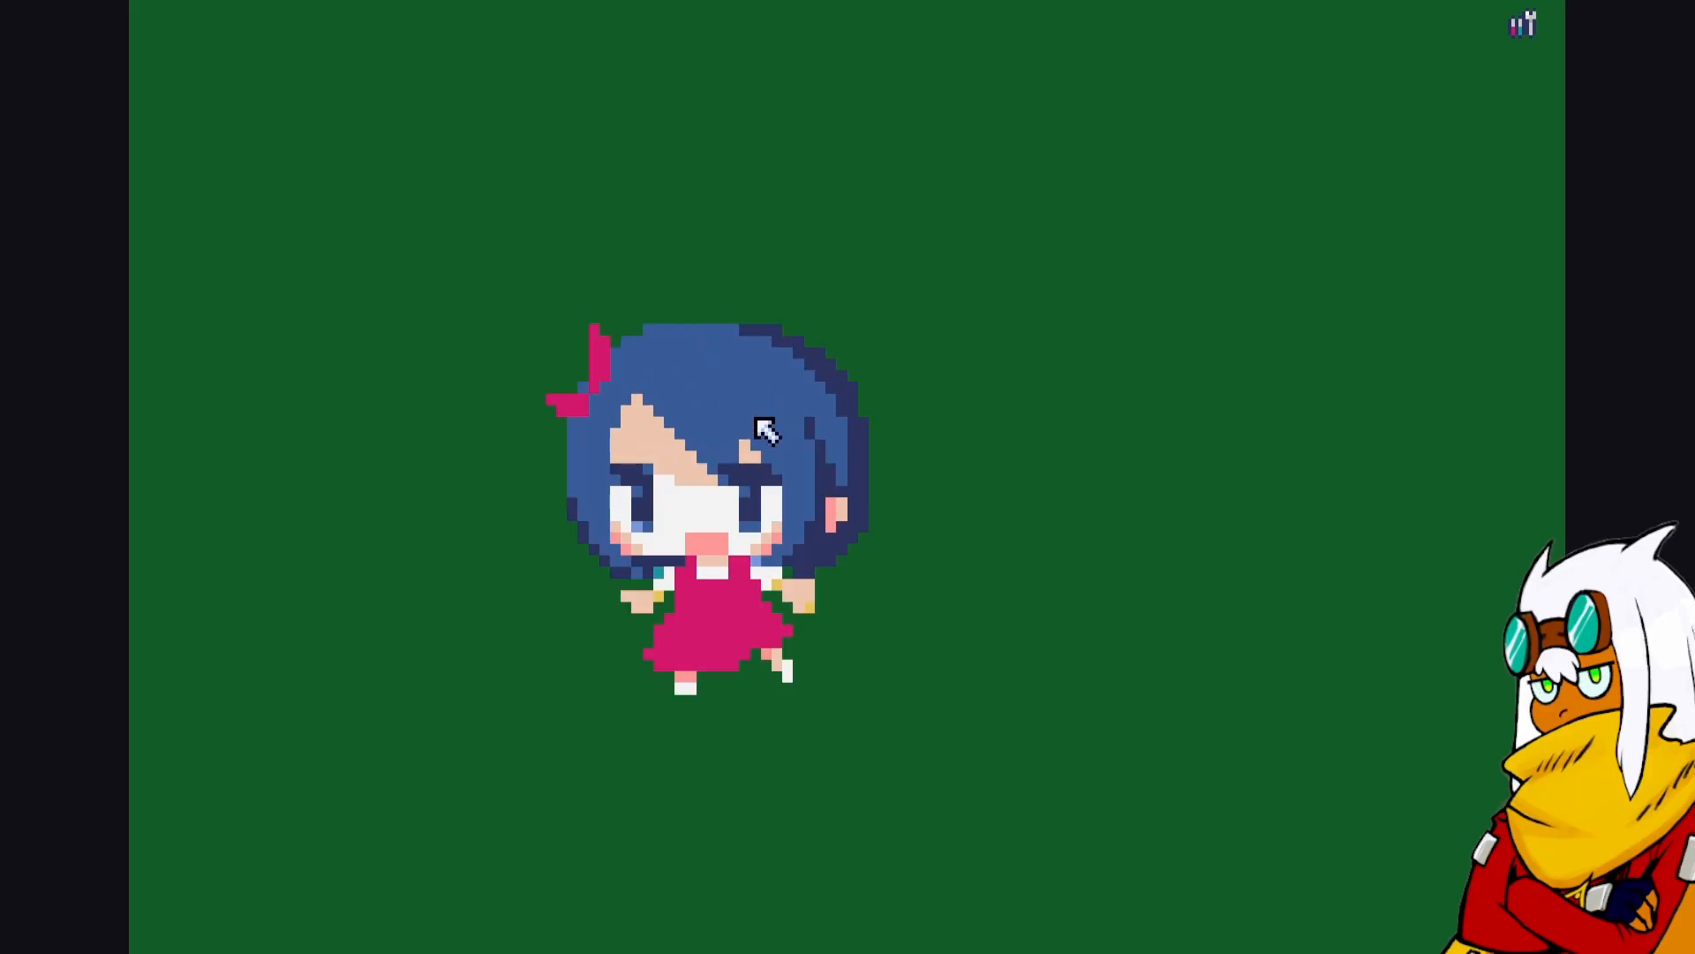
pyautogui.click(756, 551)
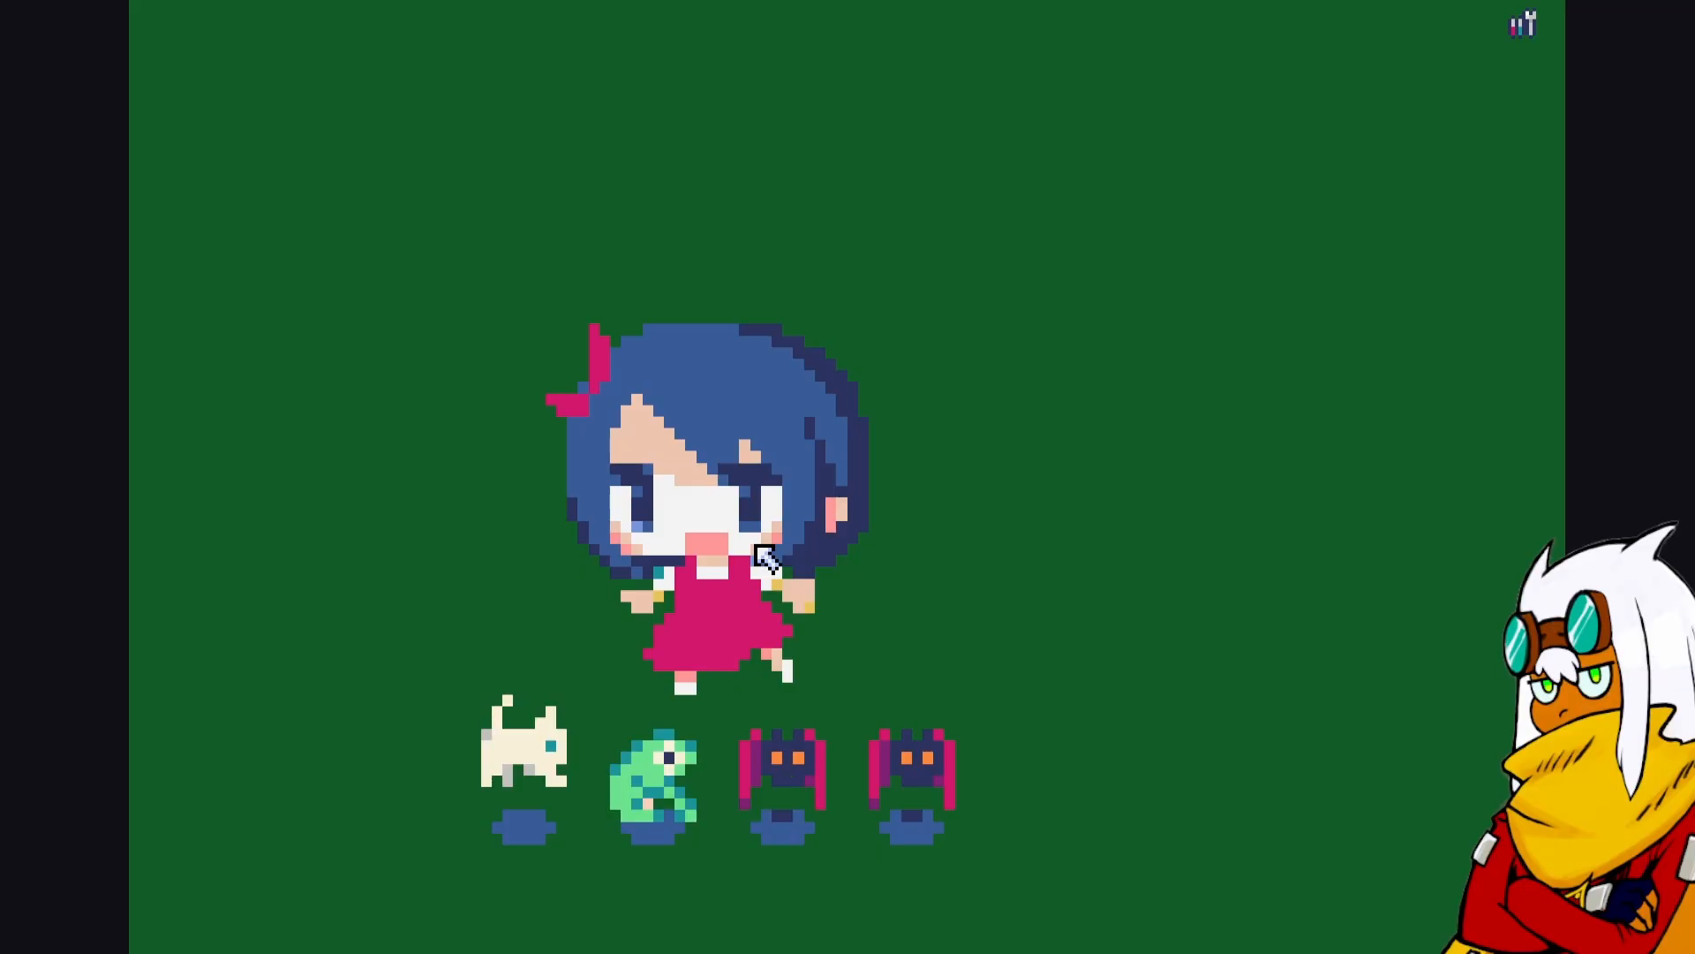
pyautogui.click(740, 548)
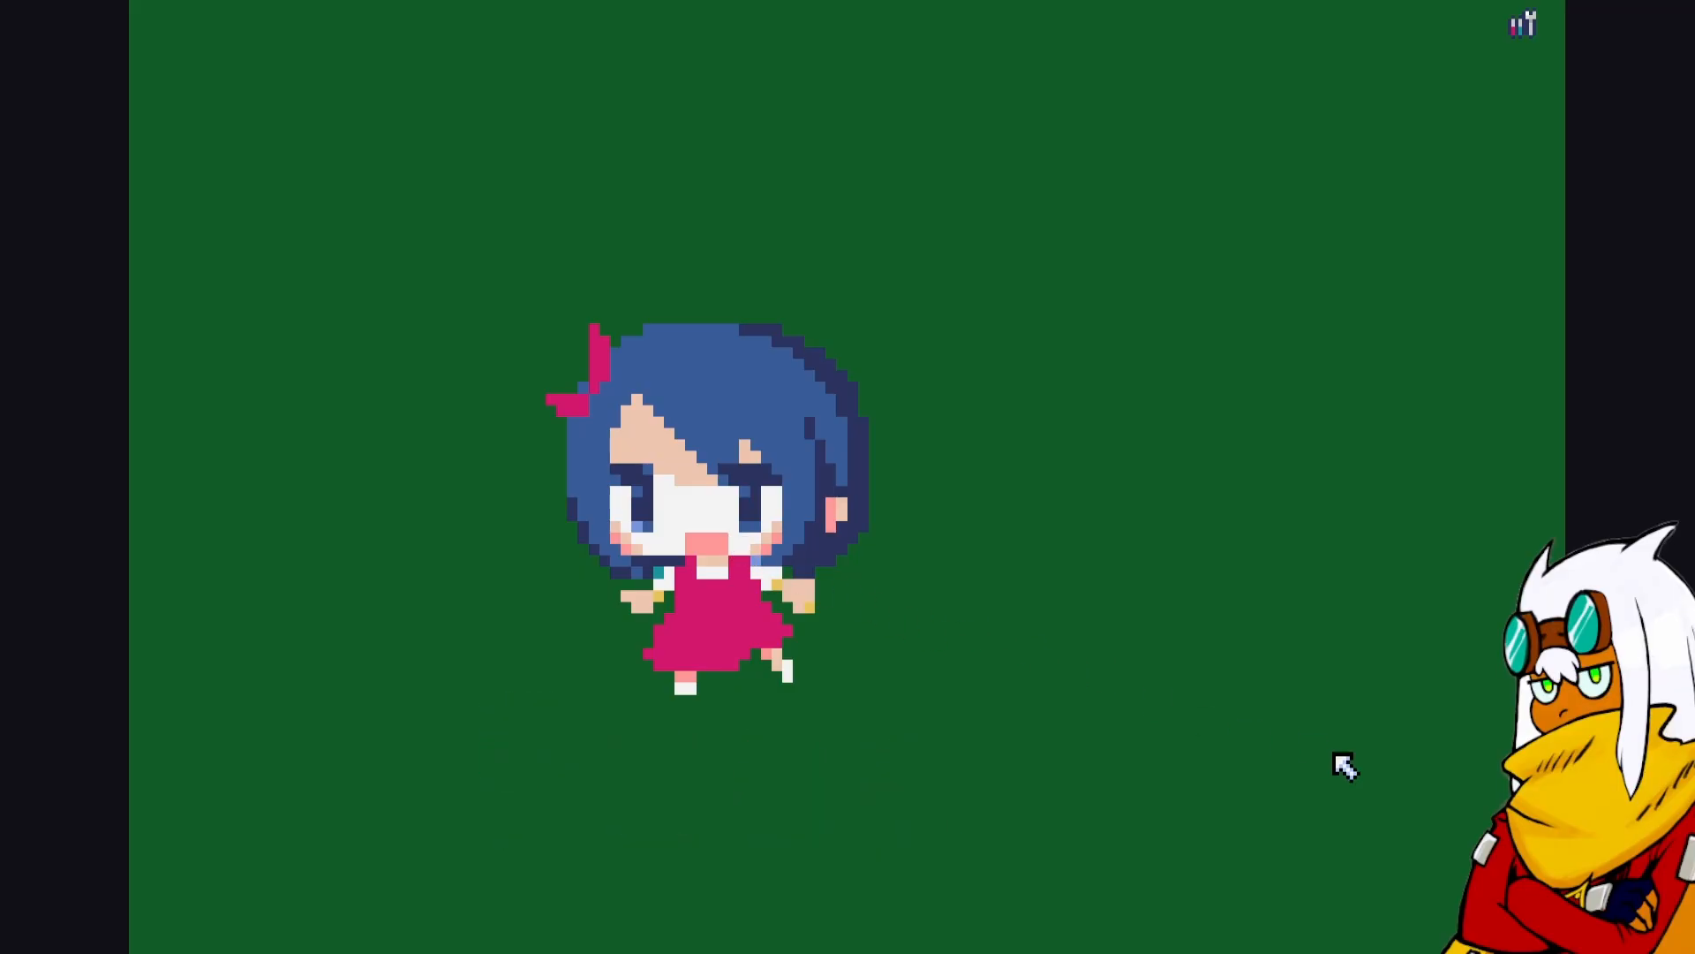